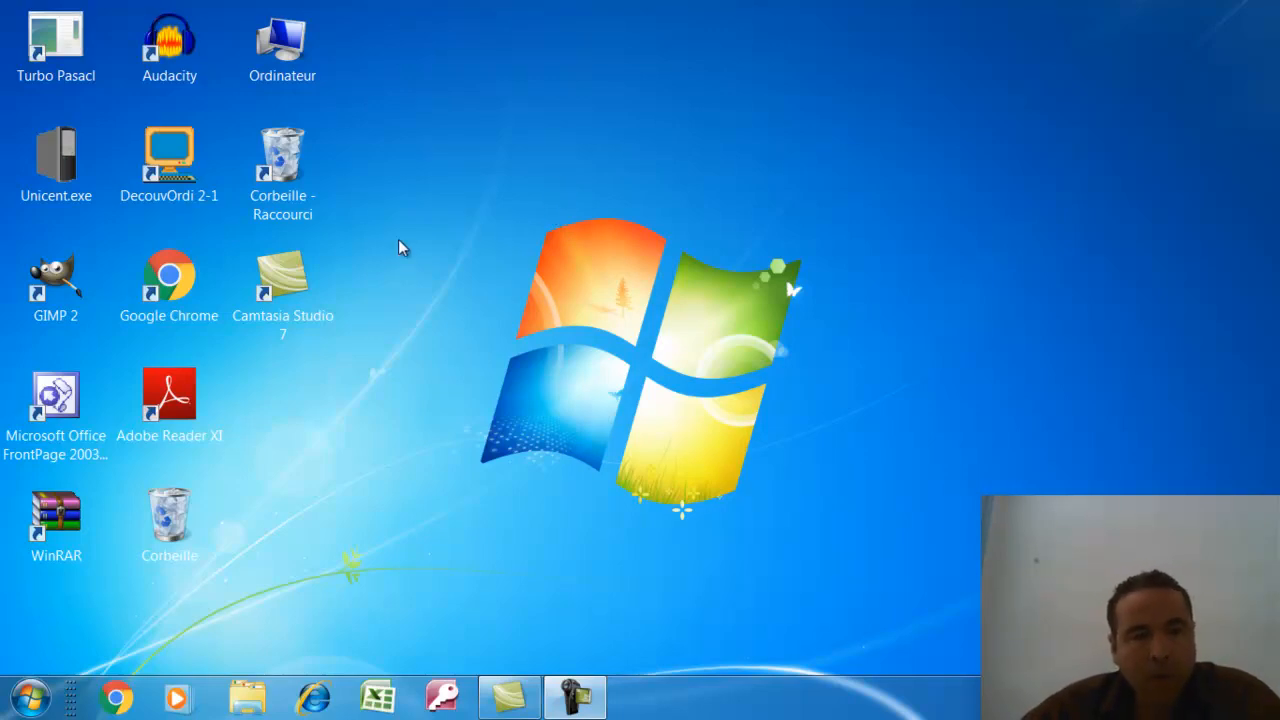
double_click(183, 288)
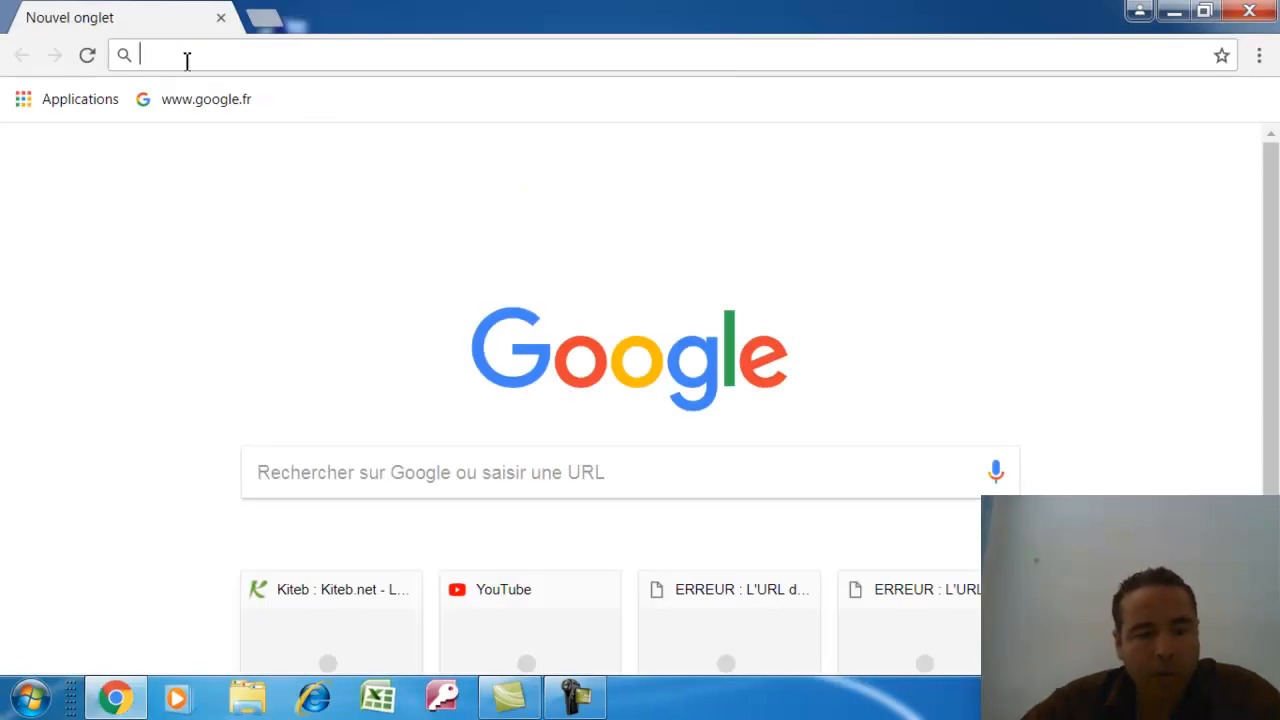
type("www.")
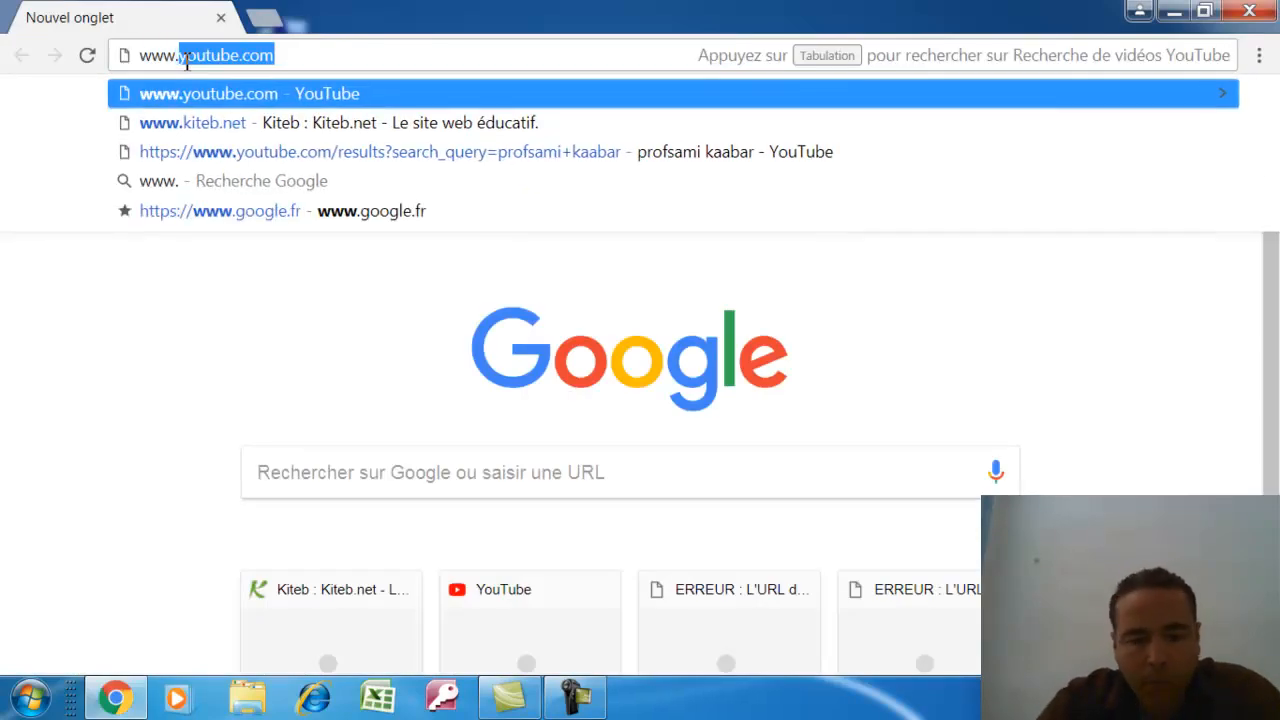
type("kiteb.")
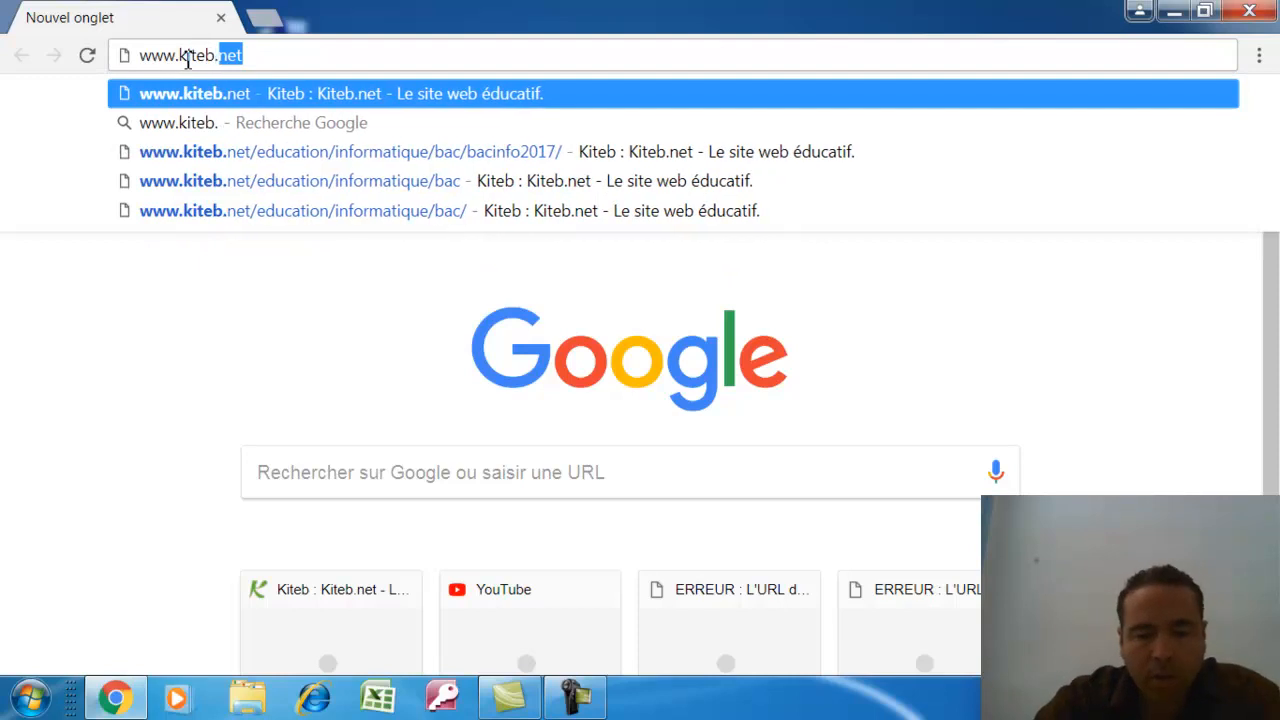
type("net")
key("Return")
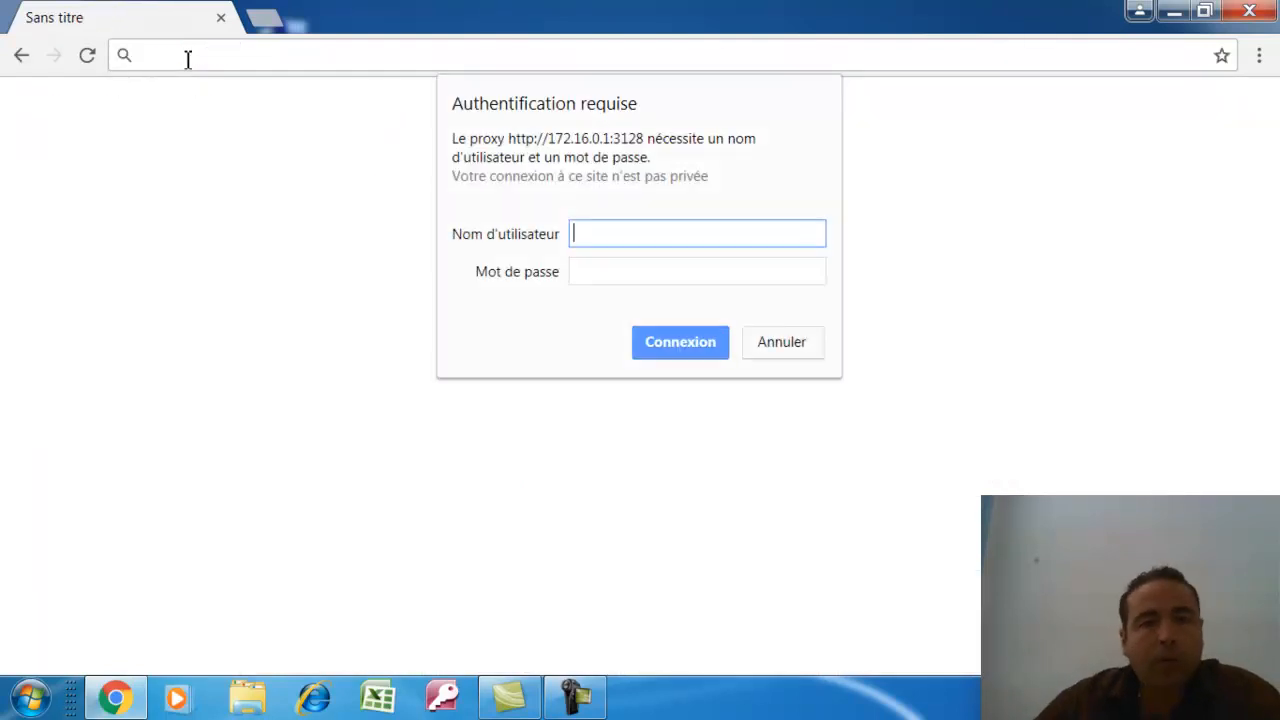
key("Tab")
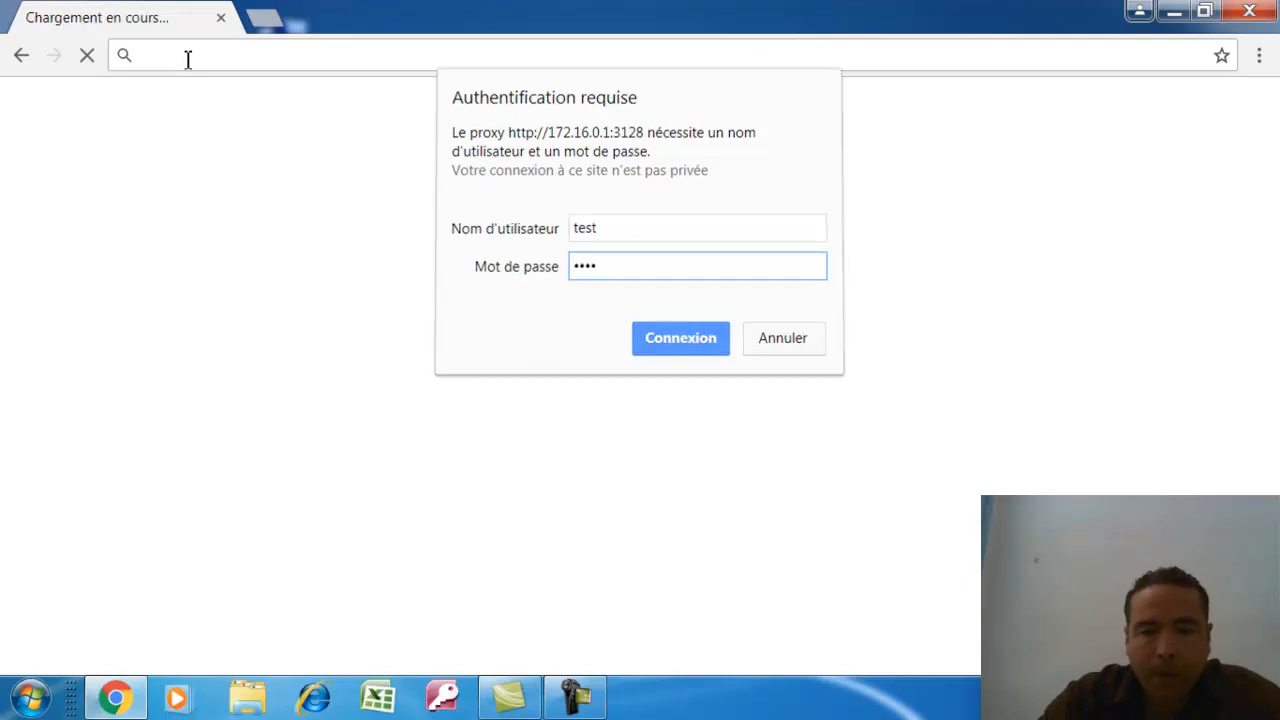
type("test")
key("Return")
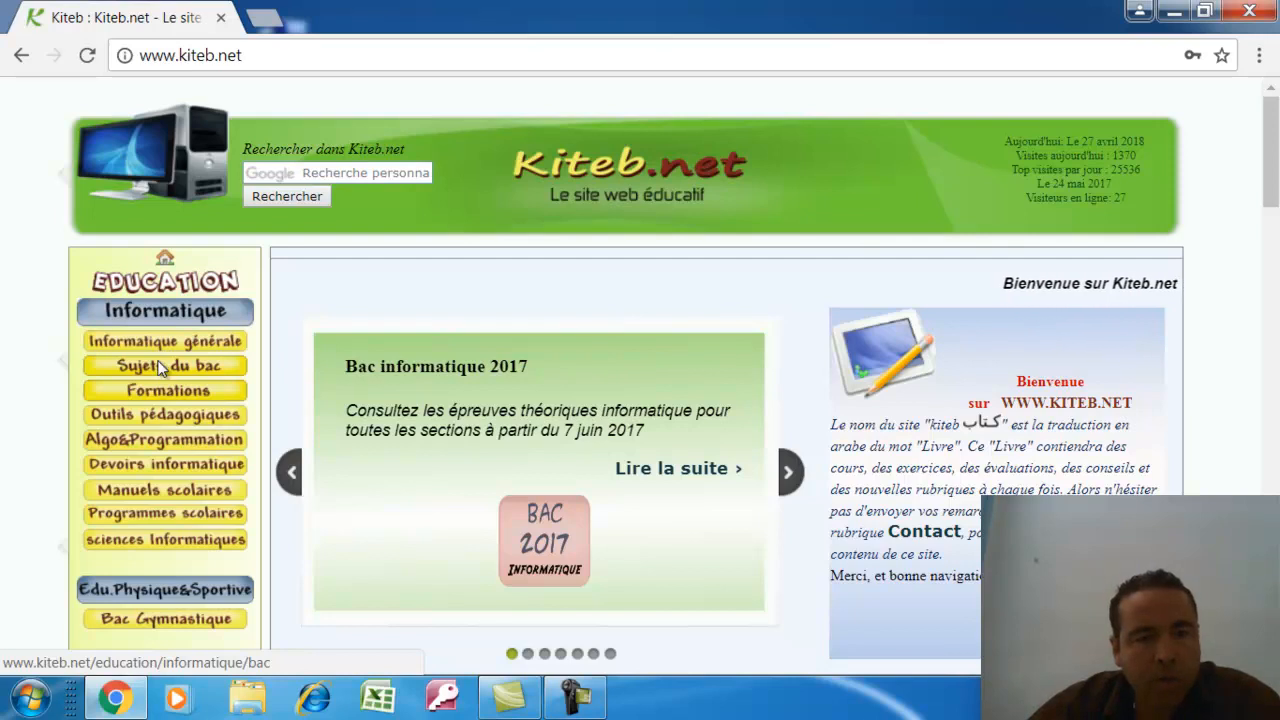
Go to Sujets du bac > 2017 practical exams and open the Section Lettres sujet4 PDF
left_click(160, 368)
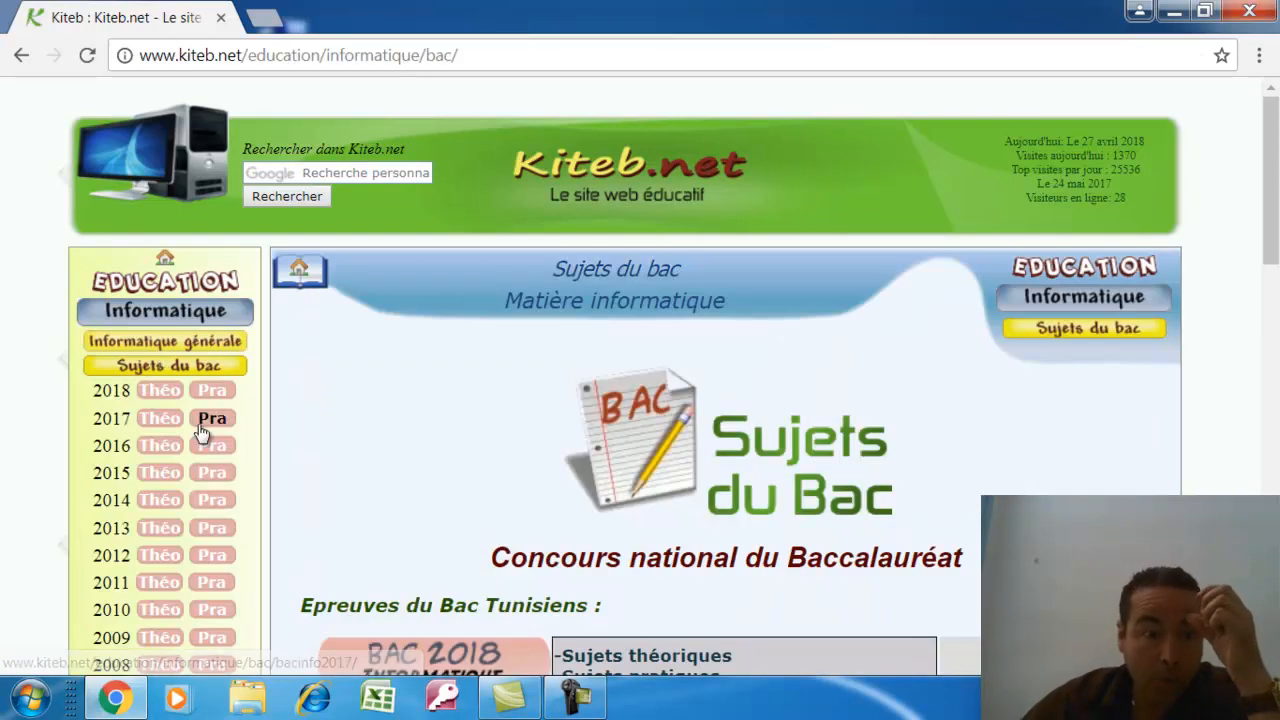
left_click(203, 426)
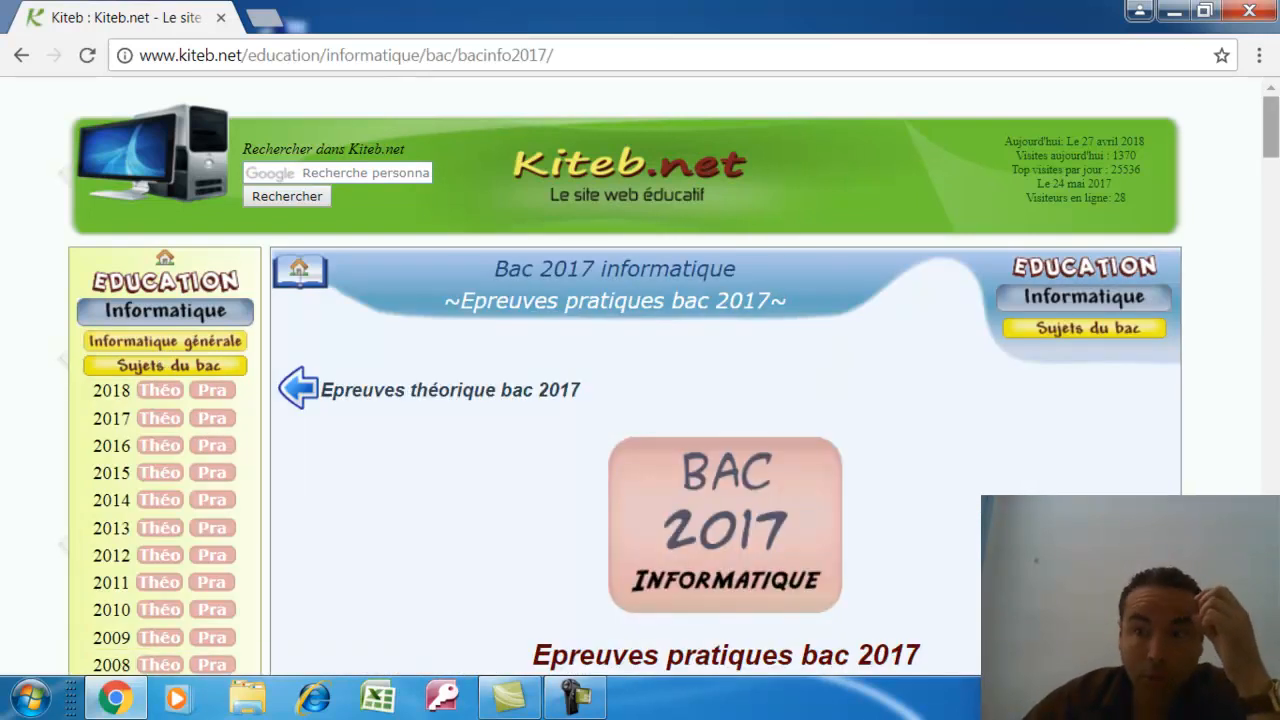
left_click_drag(1275, 138, 1275, 280)
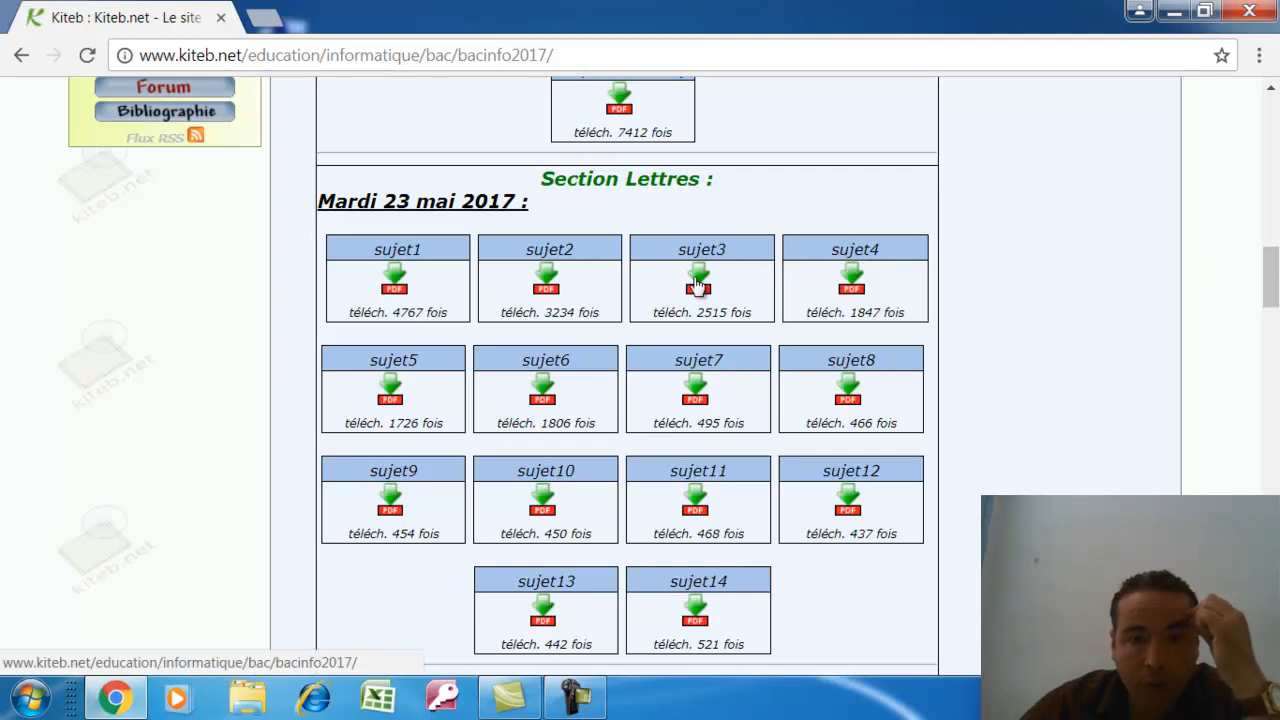
left_click(848, 280)
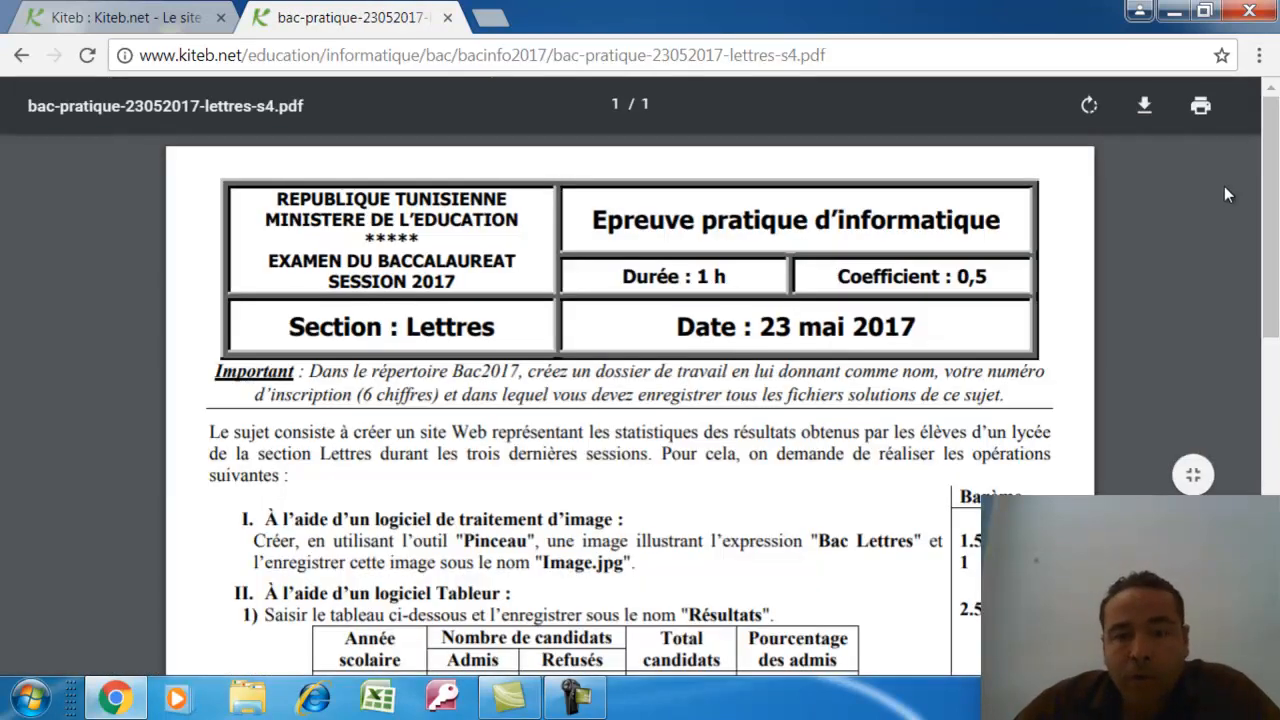
left_click_drag(1273, 180, 1276, 134)
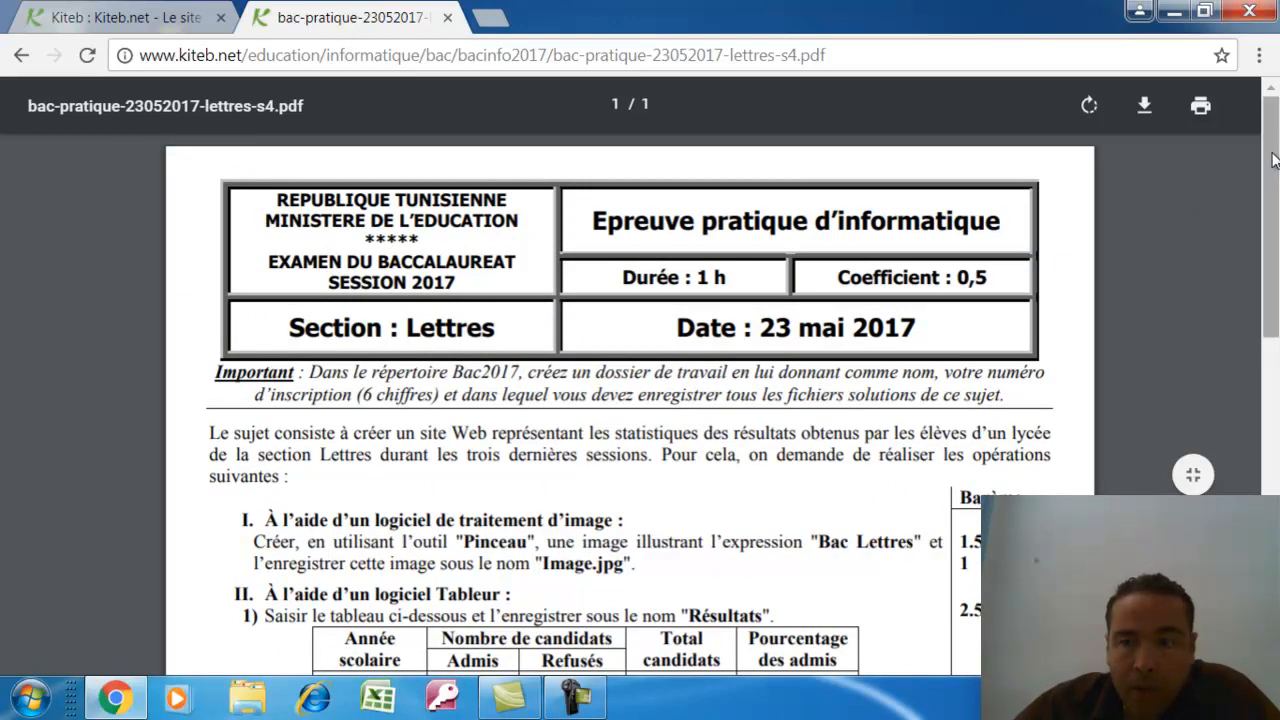
left_click_drag(1275, 162, 1277, 259)
left_click_drag(268, 282, 658, 346)
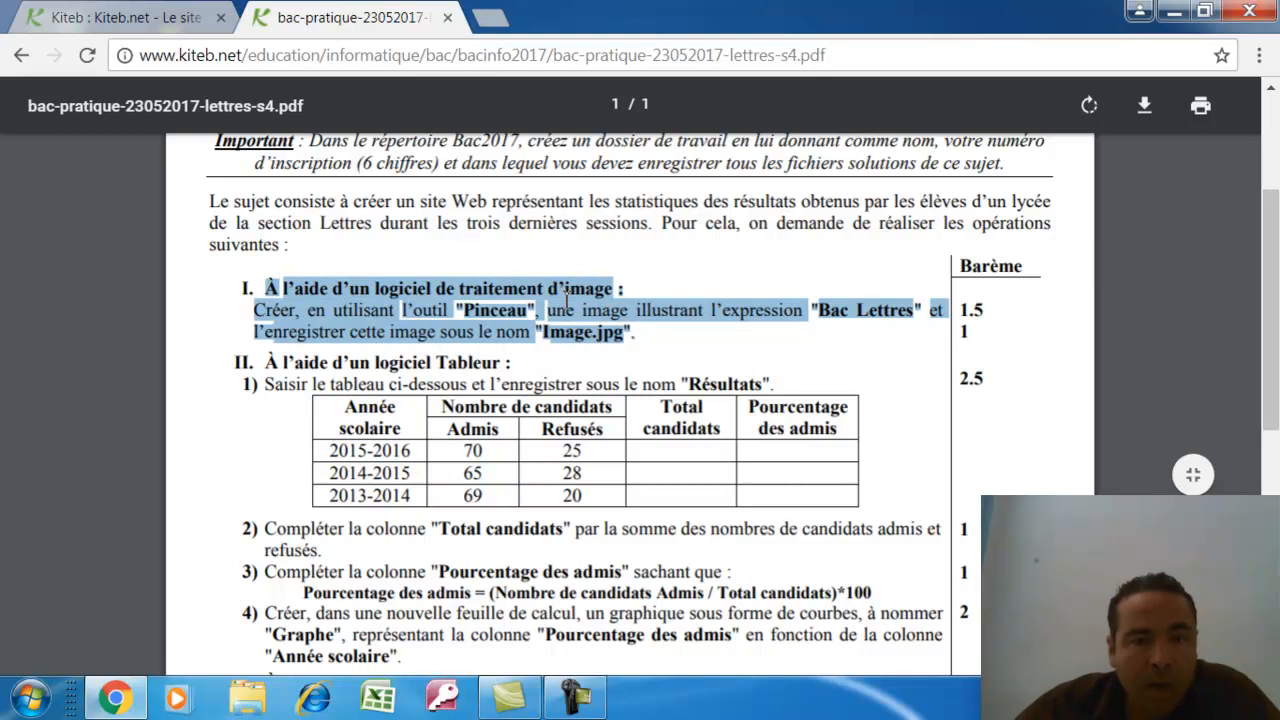
left_click_drag(1268, 242, 1270, 324)
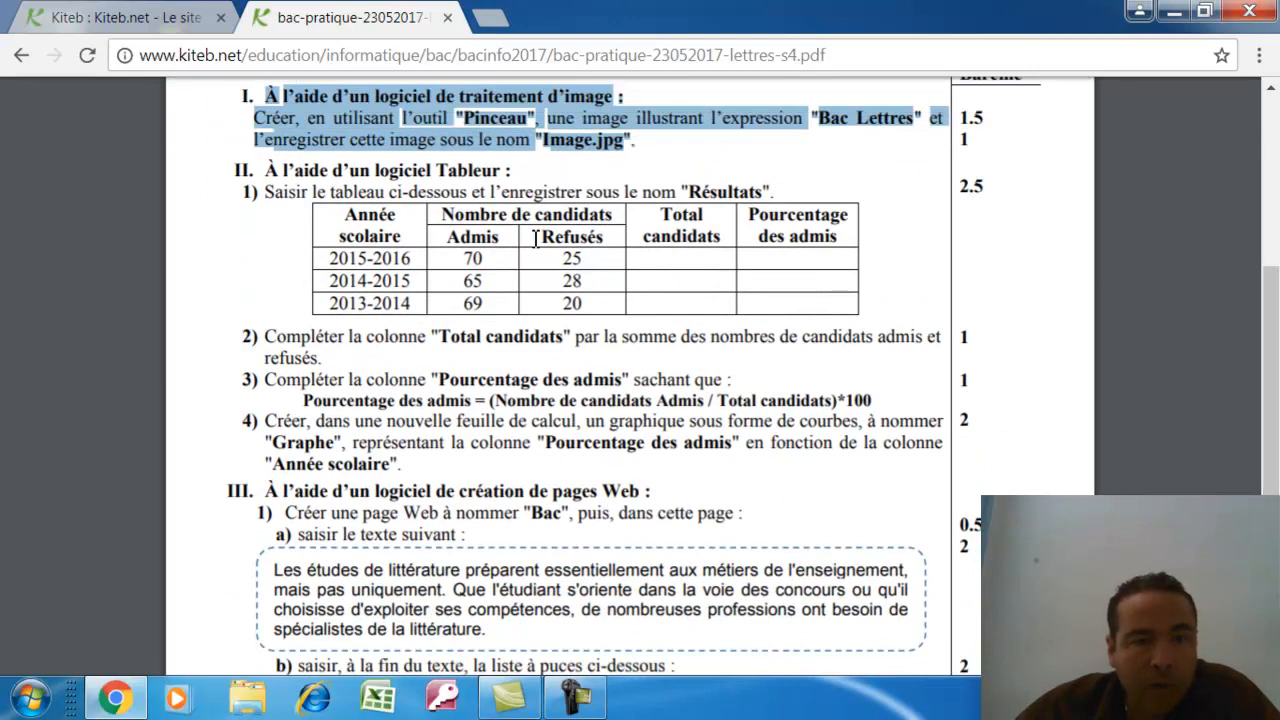
left_click(264, 172)
left_click_drag(264, 172, 657, 449)
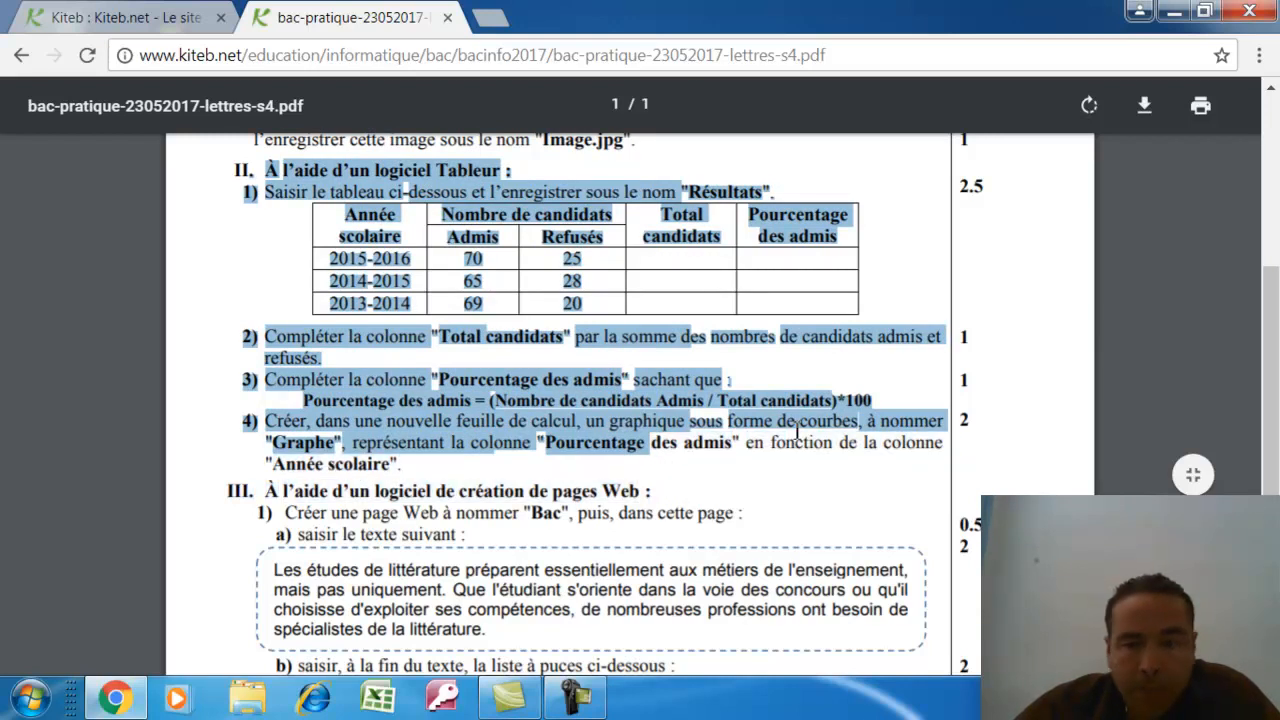
left_click_drag(1272, 342, 1276, 460)
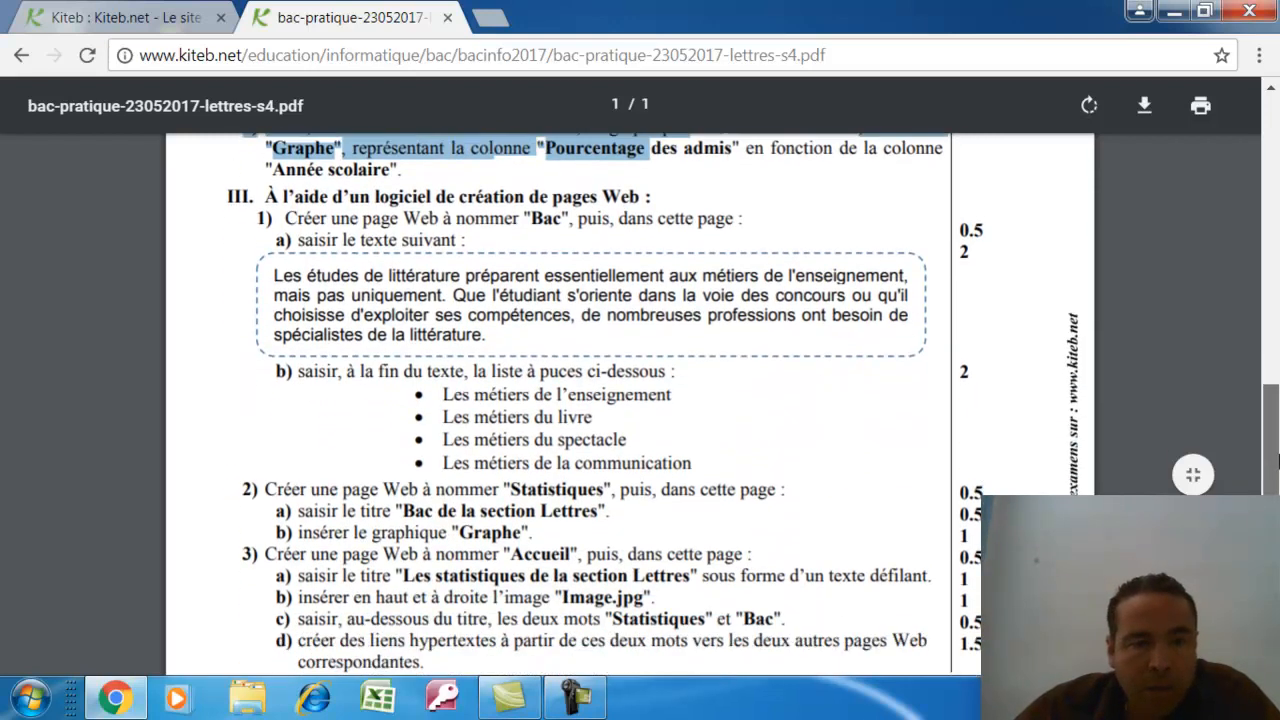
left_click_drag(264, 194, 757, 648)
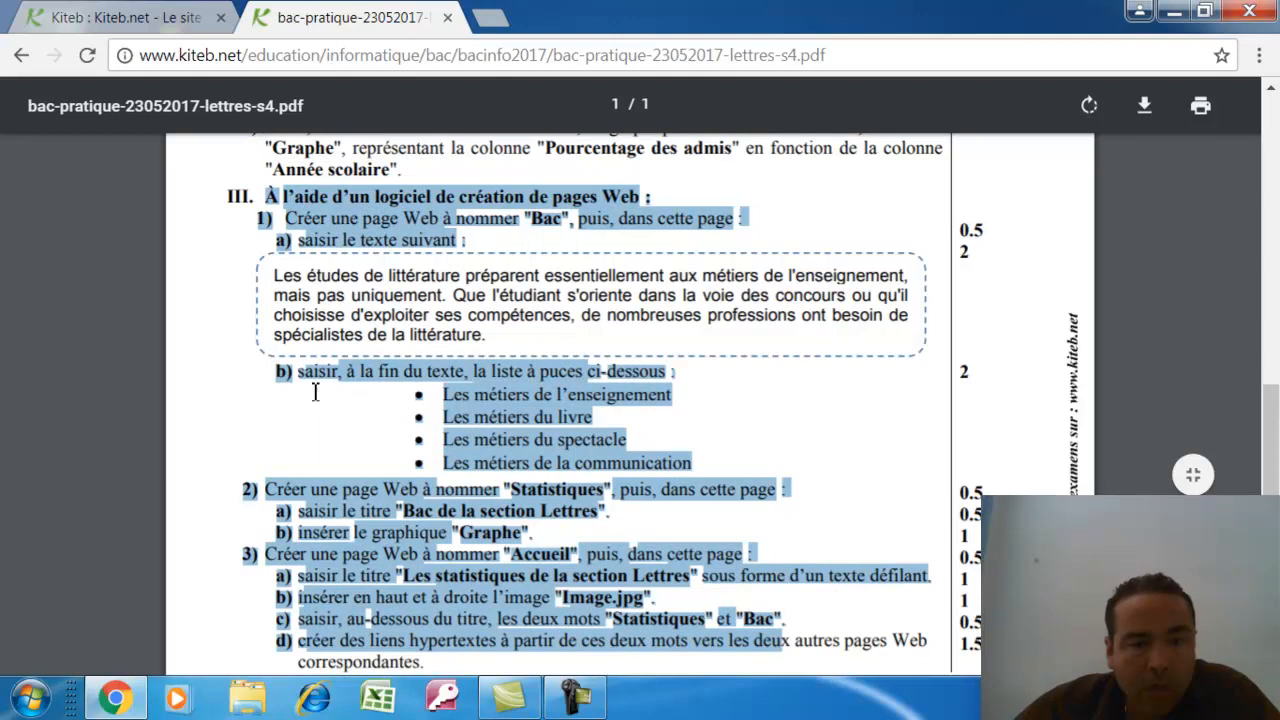
left_click(396, 254)
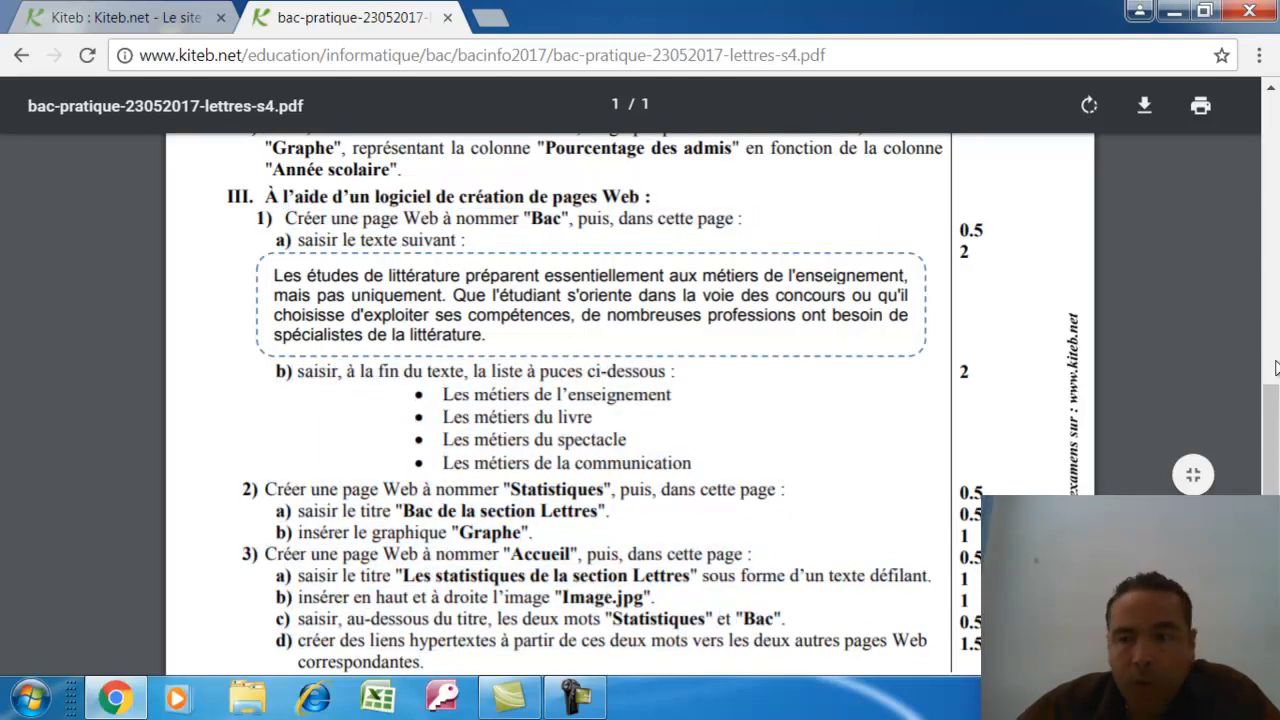
scroll(1268, 428, "up", 8)
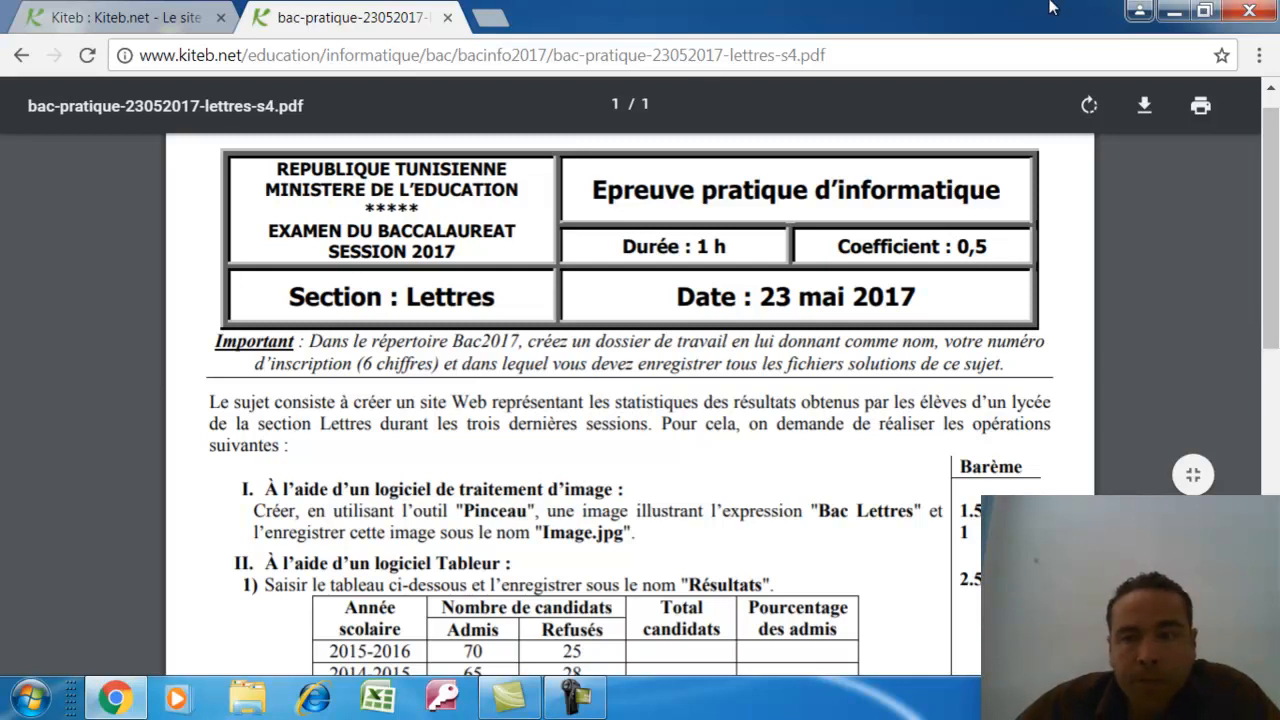
Create a new folder named 'sami' on Disque local (C:), then minimize Explorer
left_click(1174, 10)
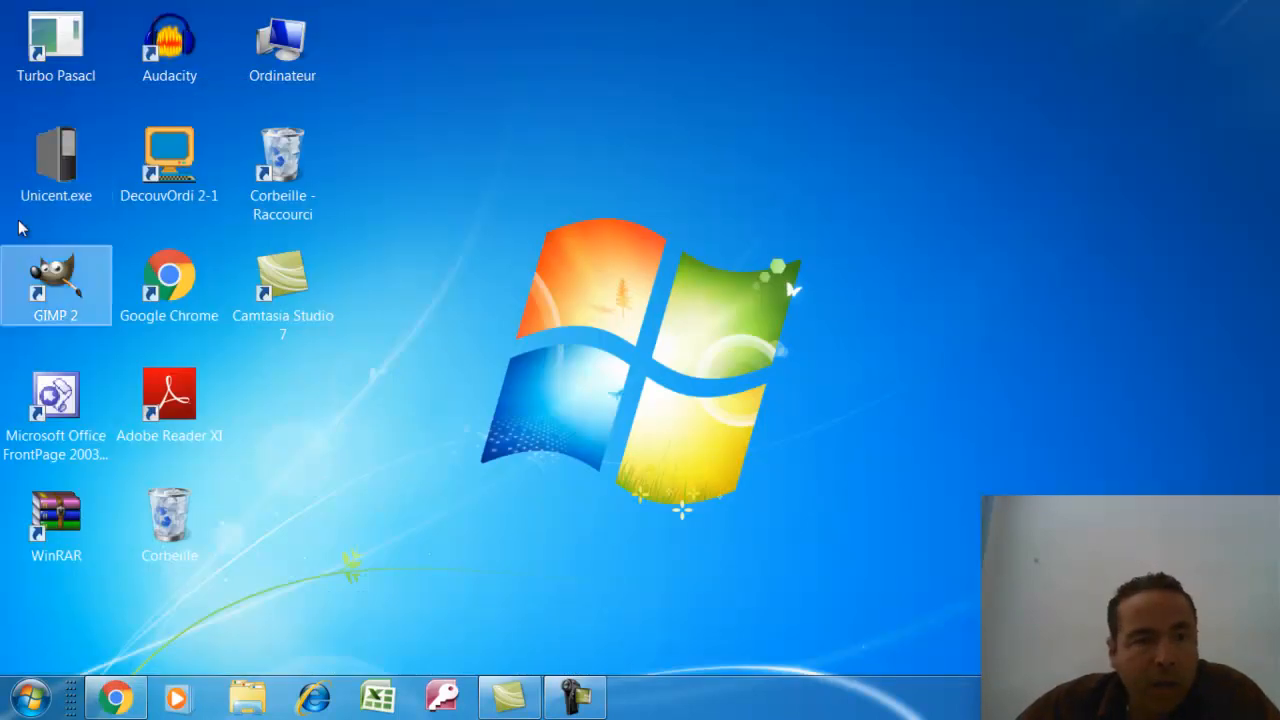
double_click(294, 62)
double_click(384, 248)
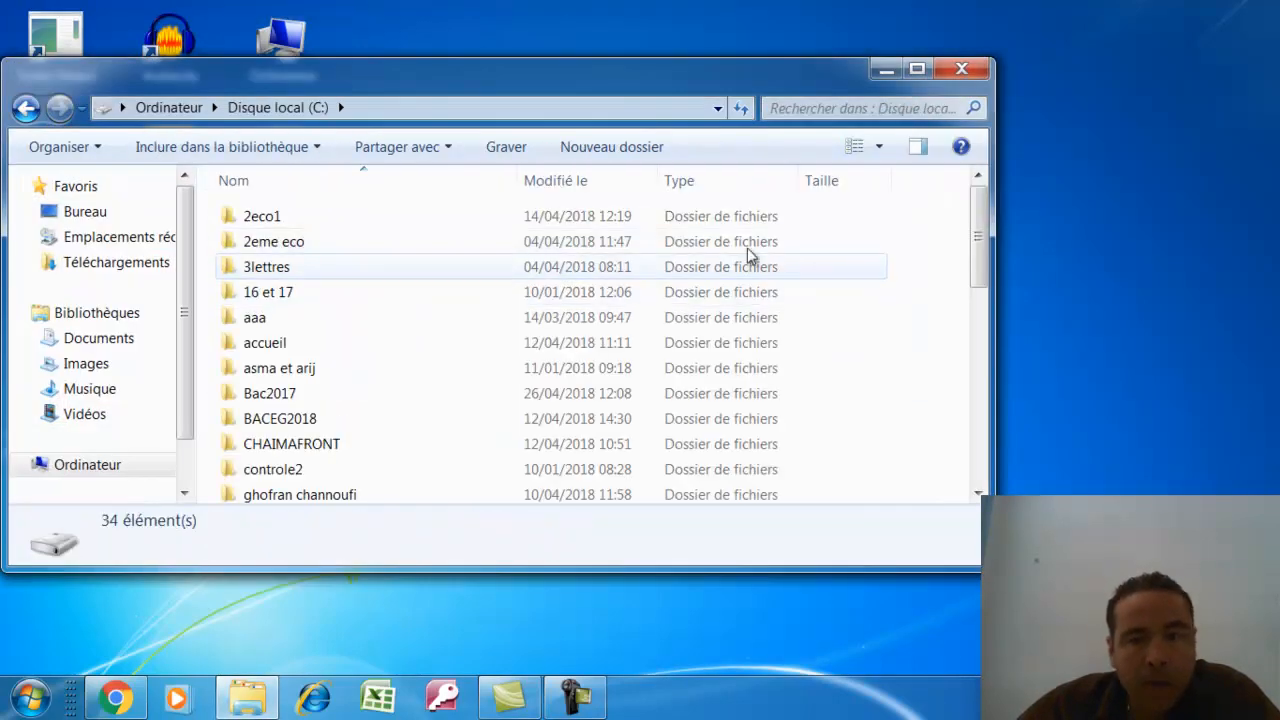
right_click(402, 299)
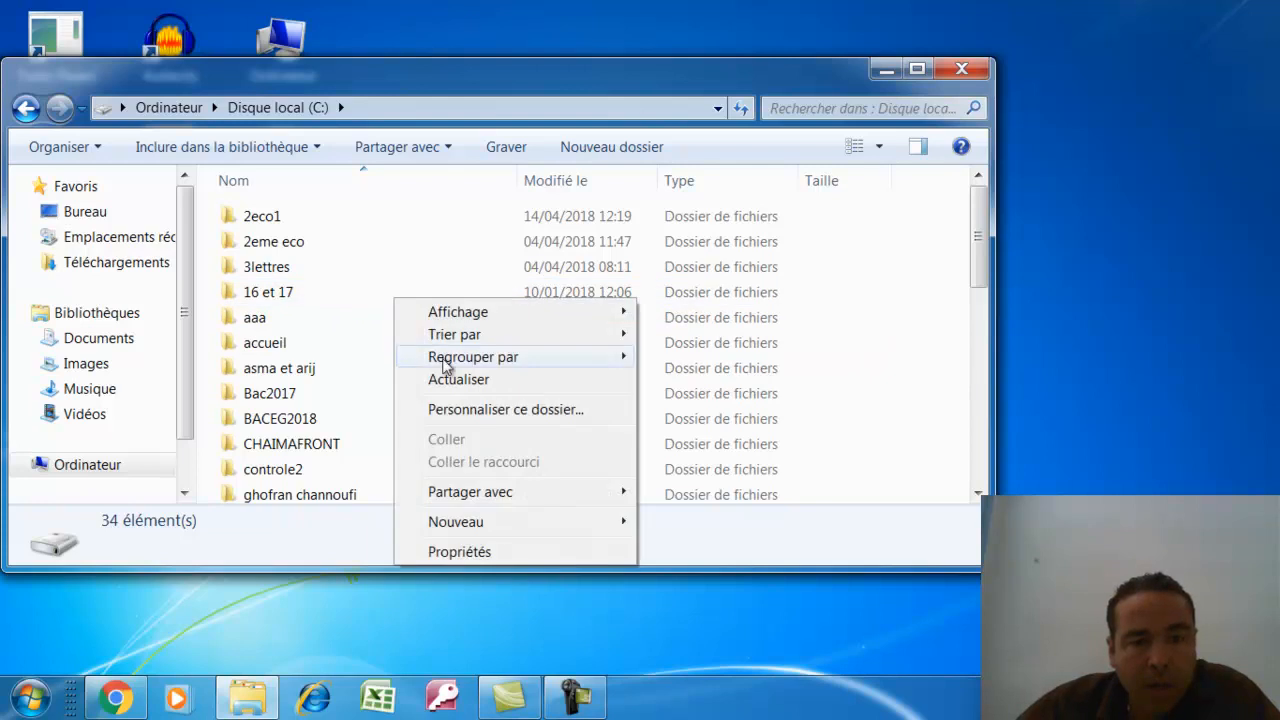
mouse_move(480, 522)
left_click(694, 526)
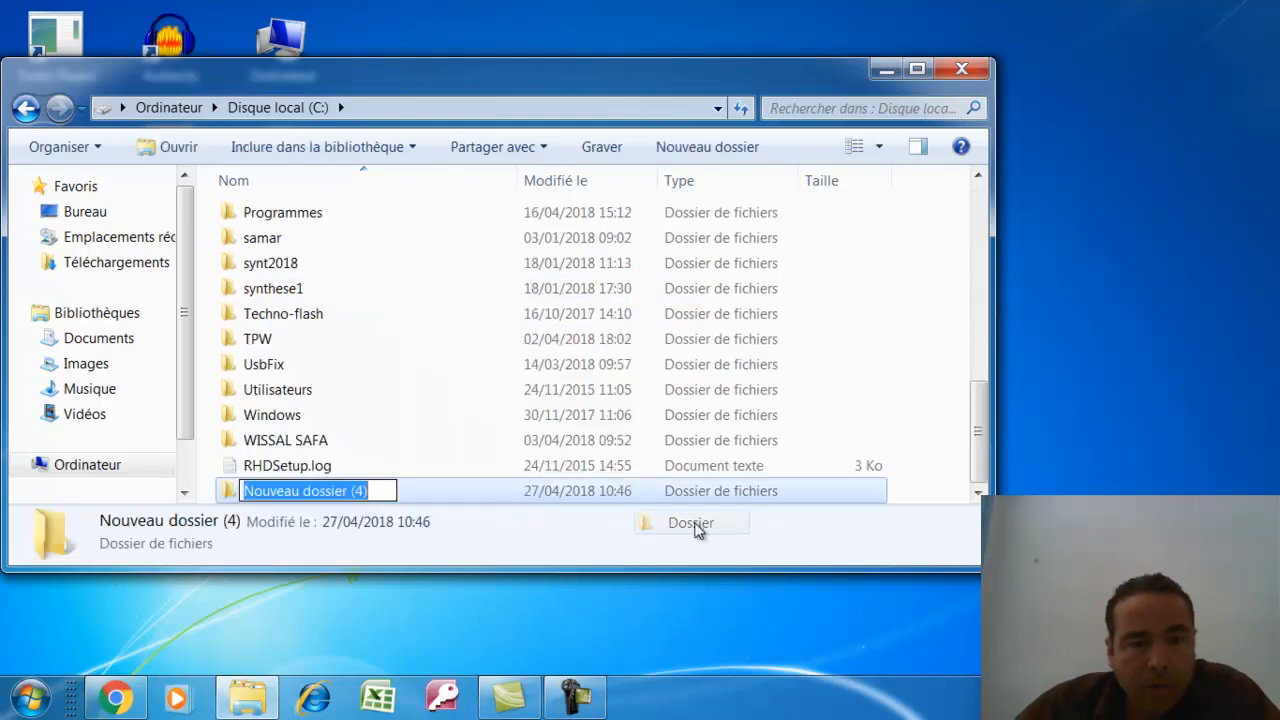
type("sami")
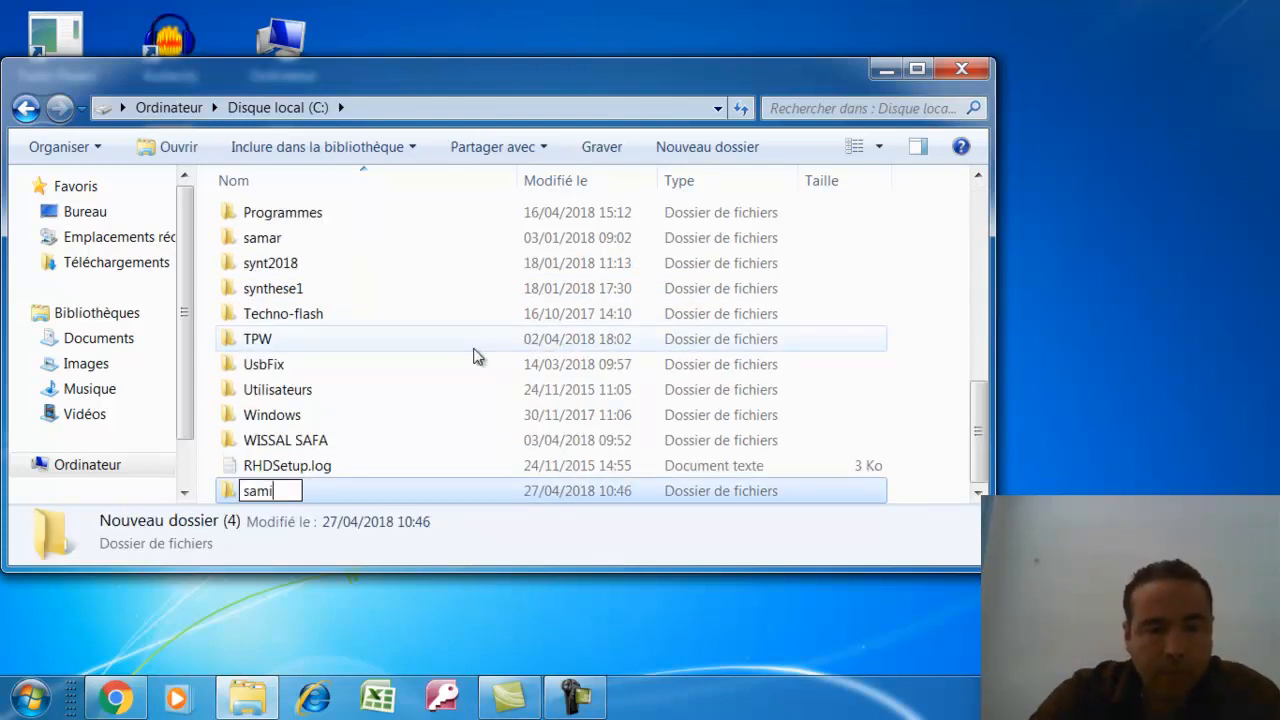
key("Return")
key("Return")
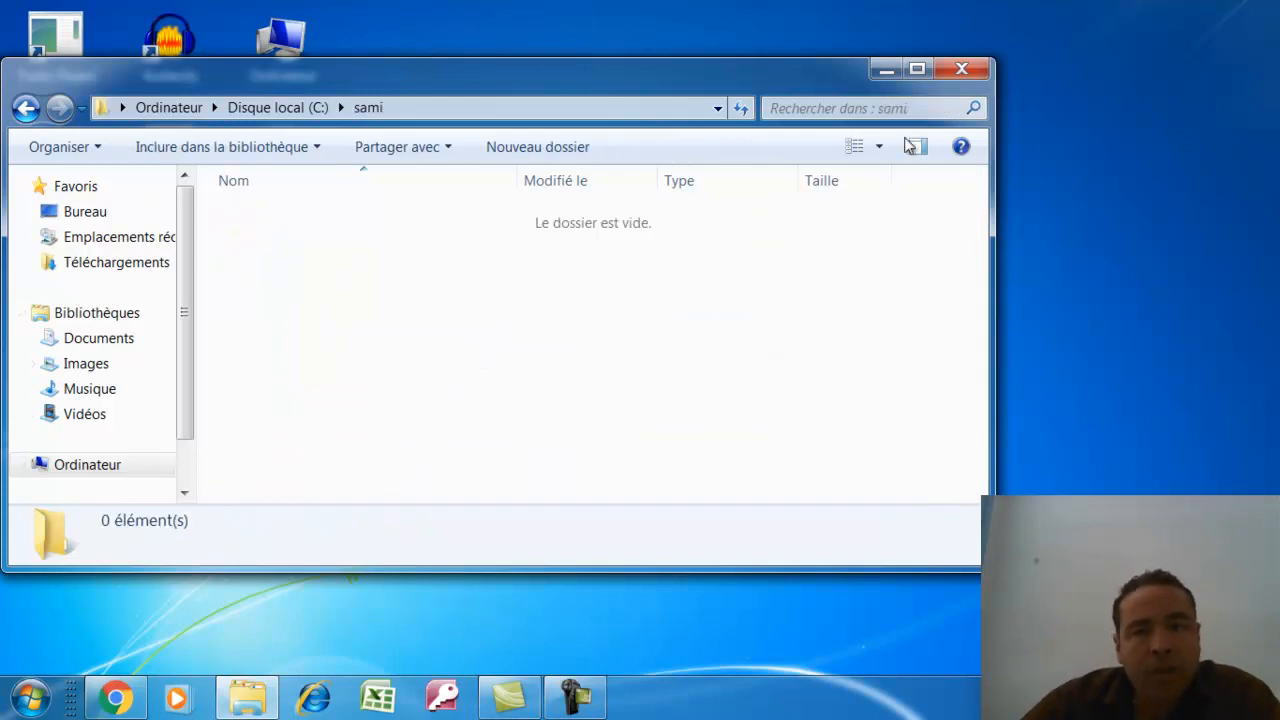
left_click(889, 71)
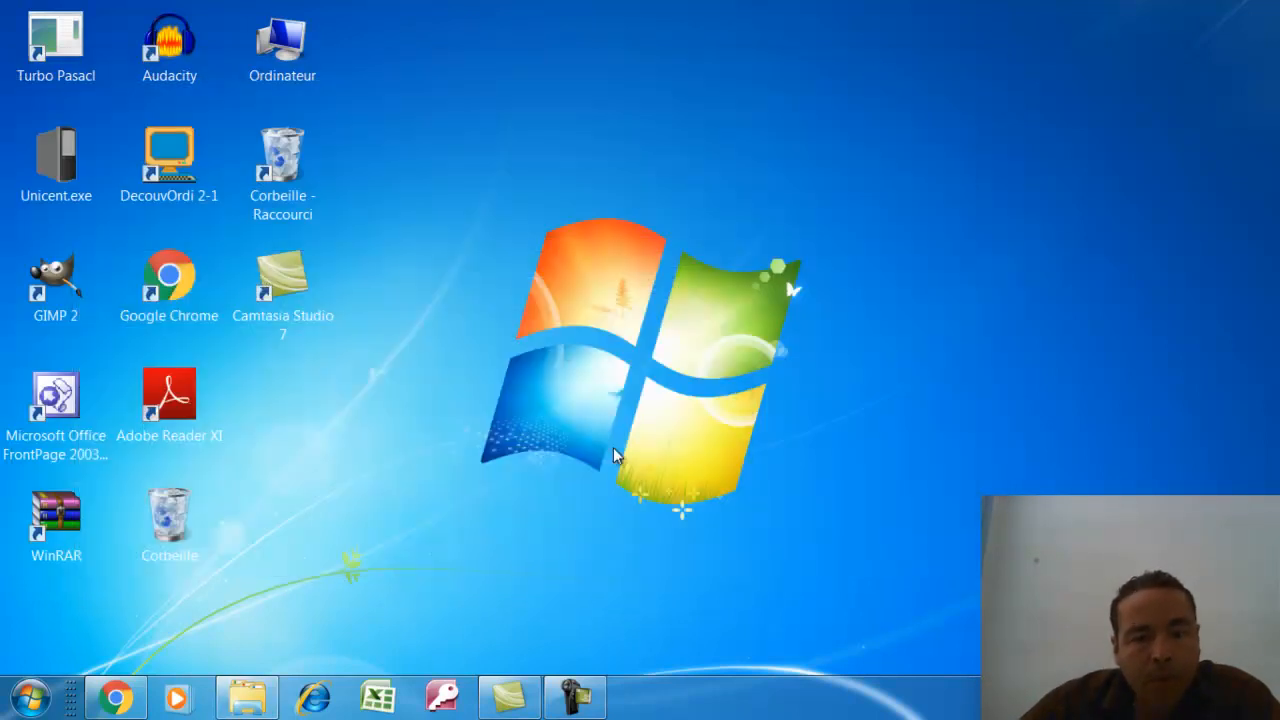
Bring back the exam PDF, highlight 'Pinceau' in task I, then minimize it and open the Start menu
left_click(115, 698)
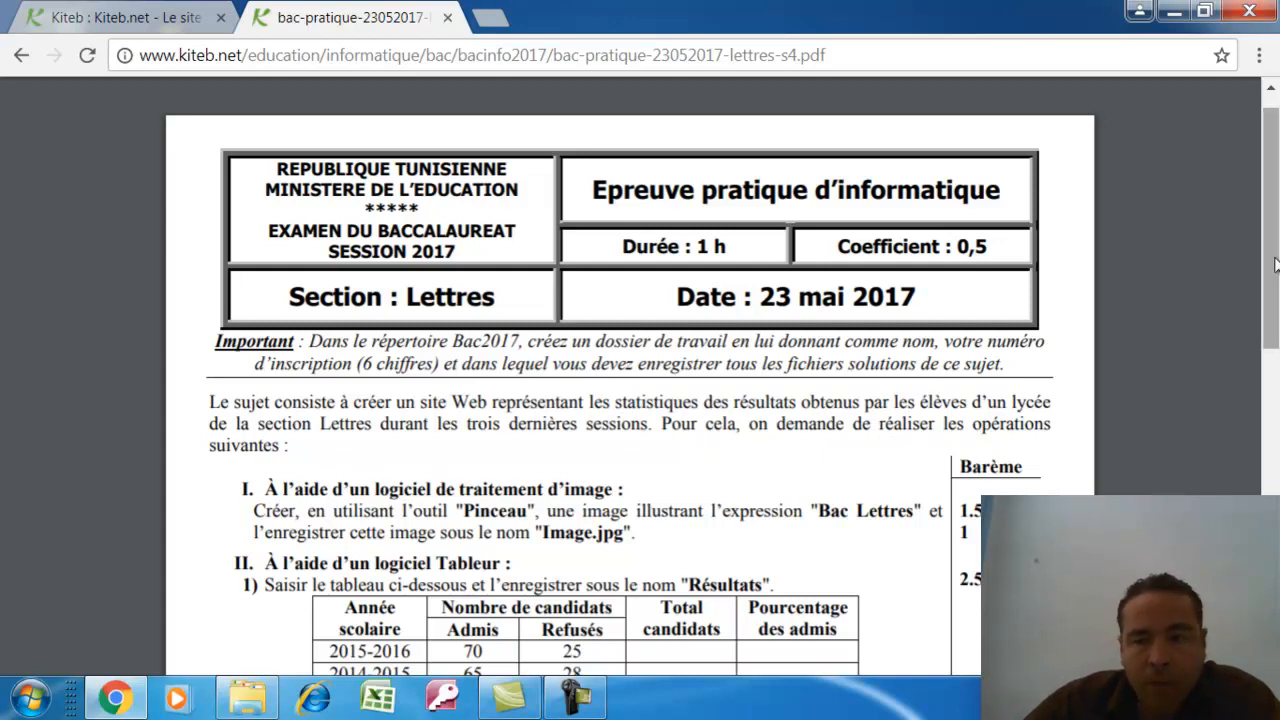
scroll(1178, 370, "down", 3)
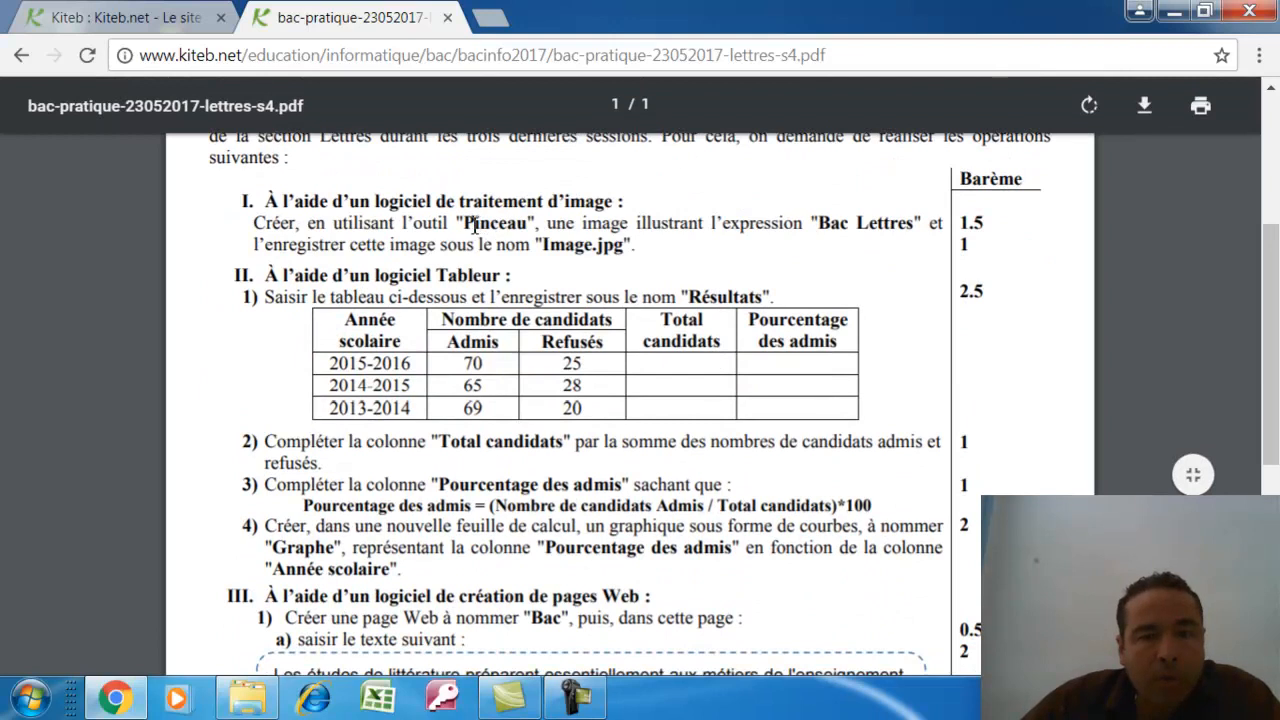
left_click_drag(463, 226, 529, 226)
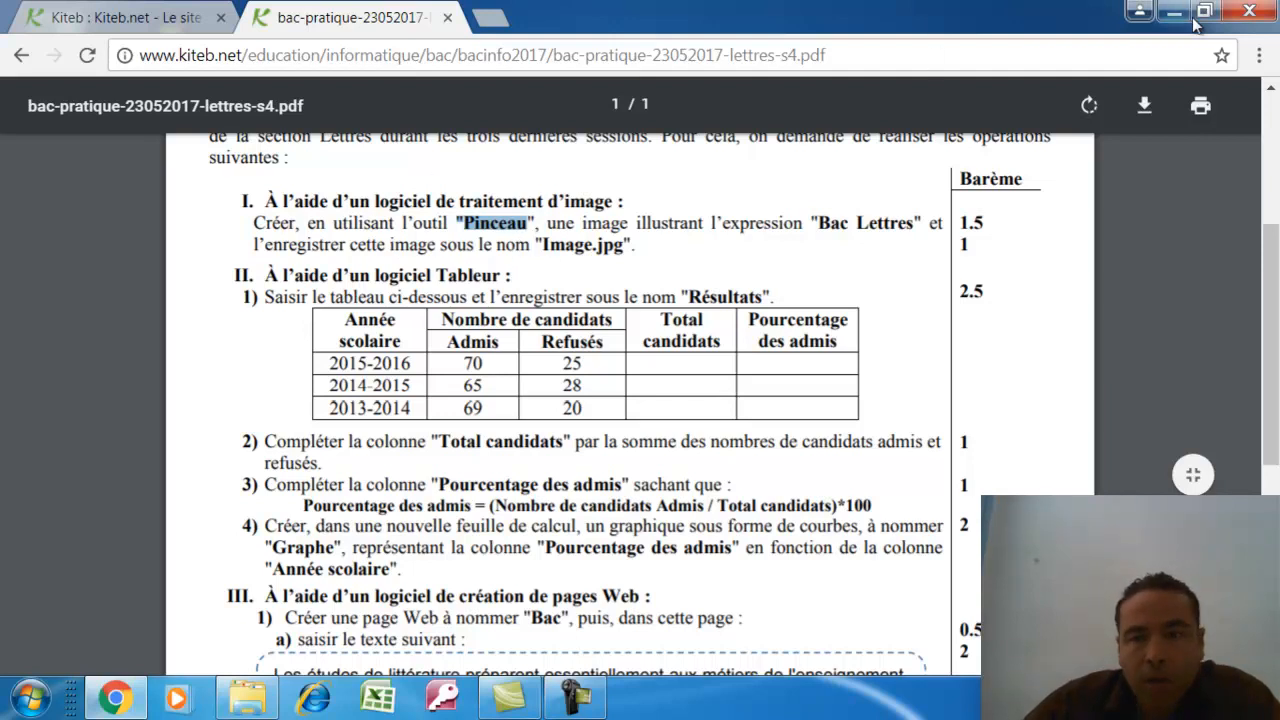
left_click(1174, 12)
left_click(26, 702)
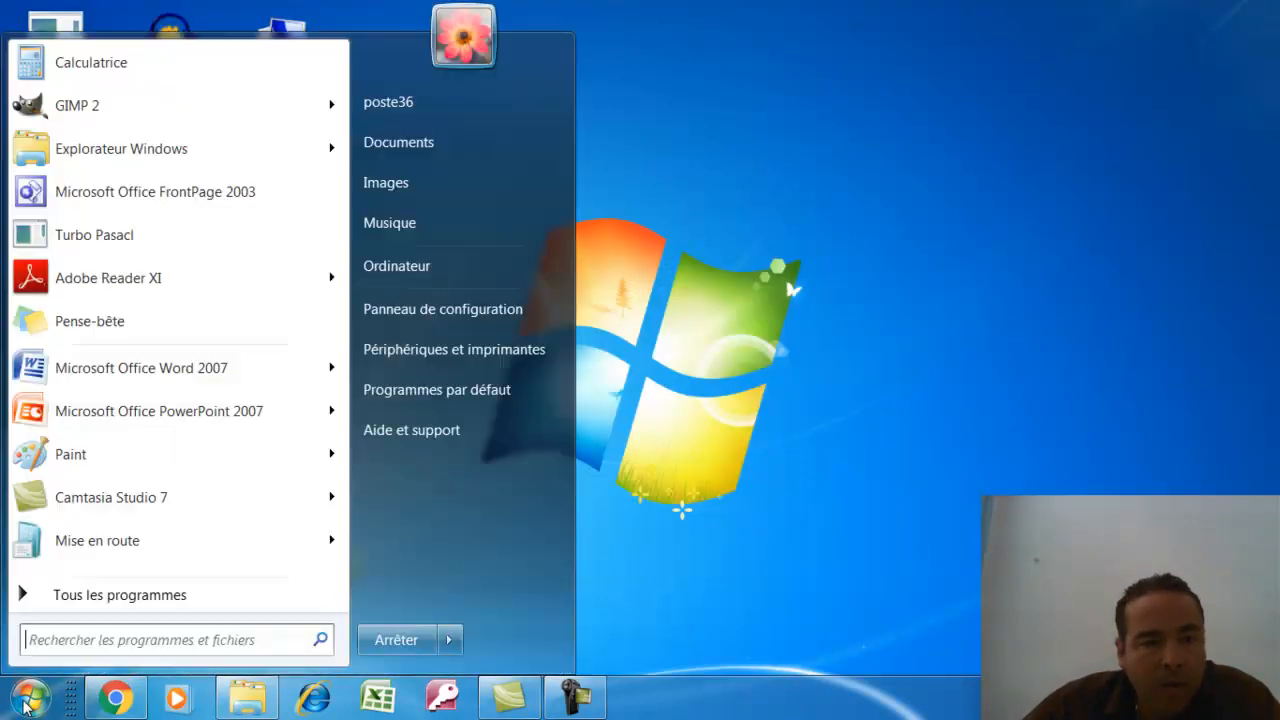
Launch Paint, choose a brush type and style, and set red as the drawing colour
left_click(115, 451)
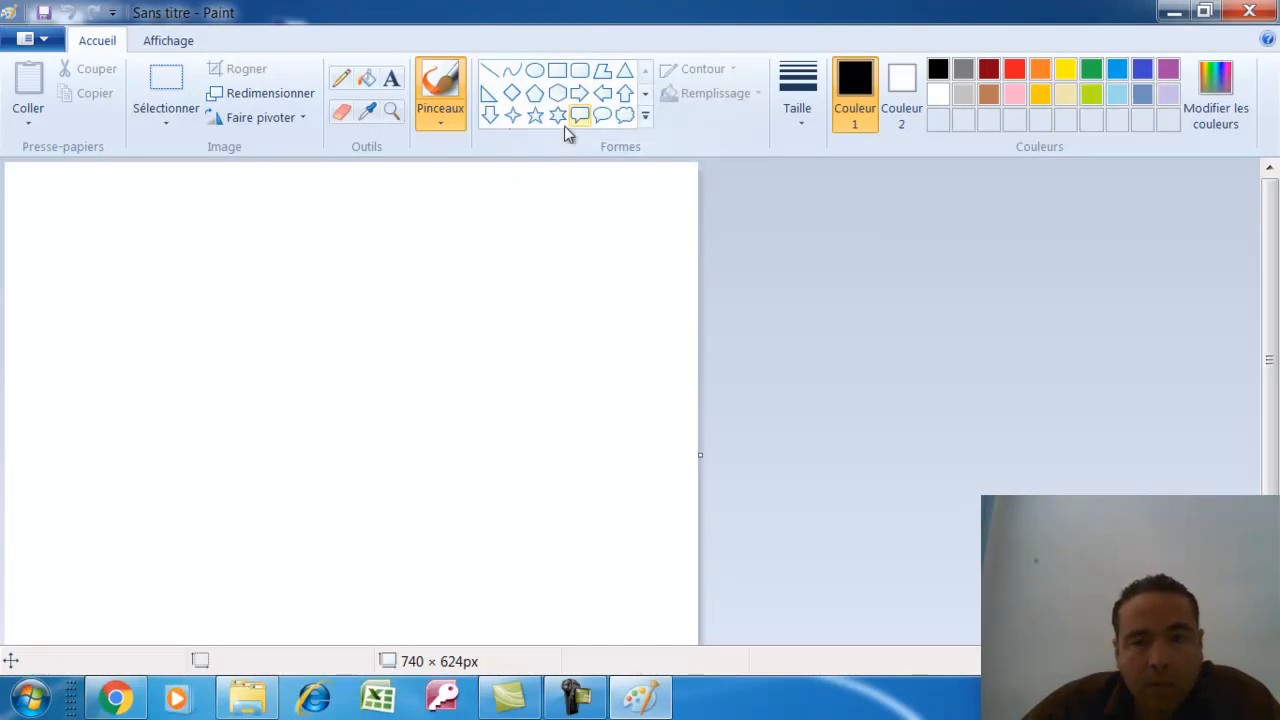
left_click(445, 115)
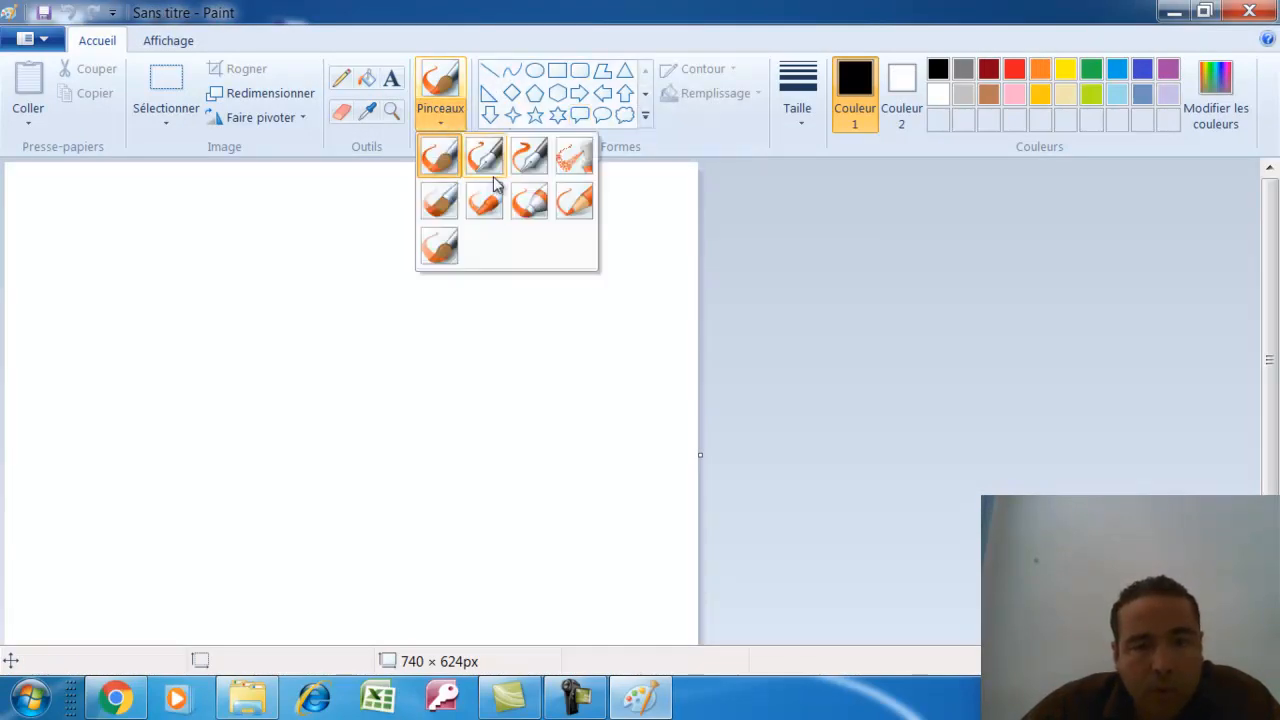
left_click(440, 245)
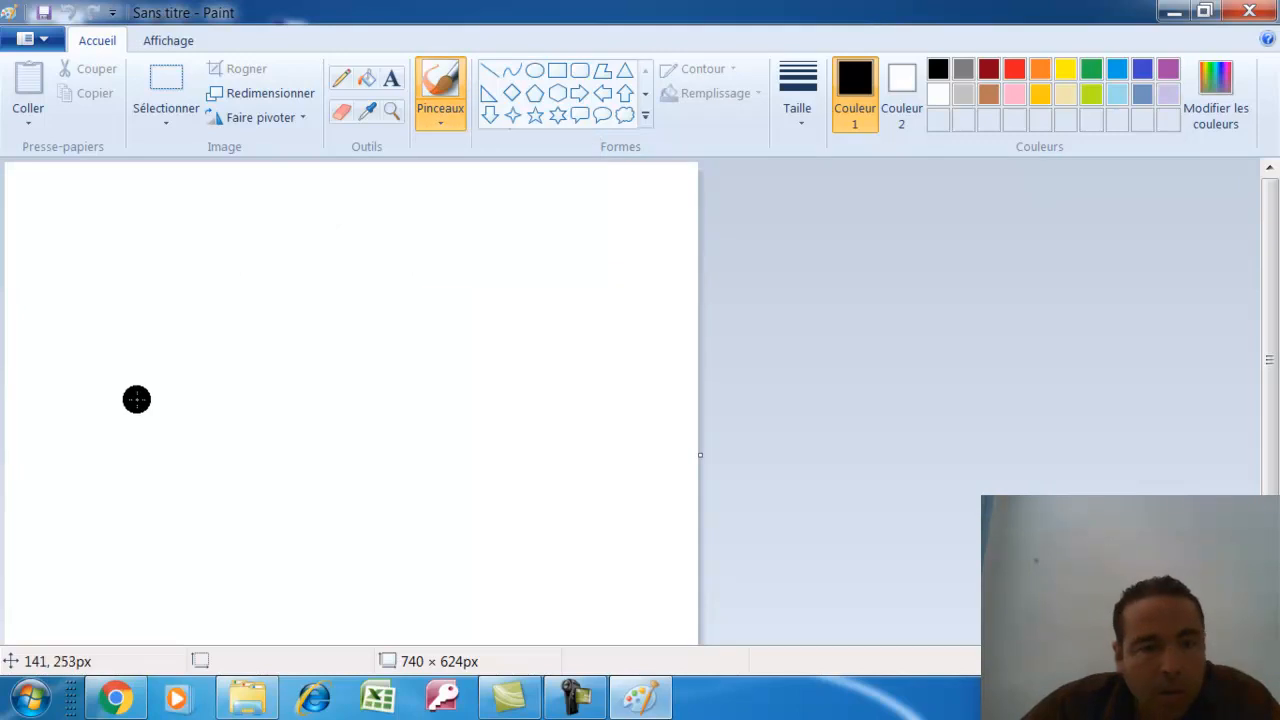
left_click(1014, 68)
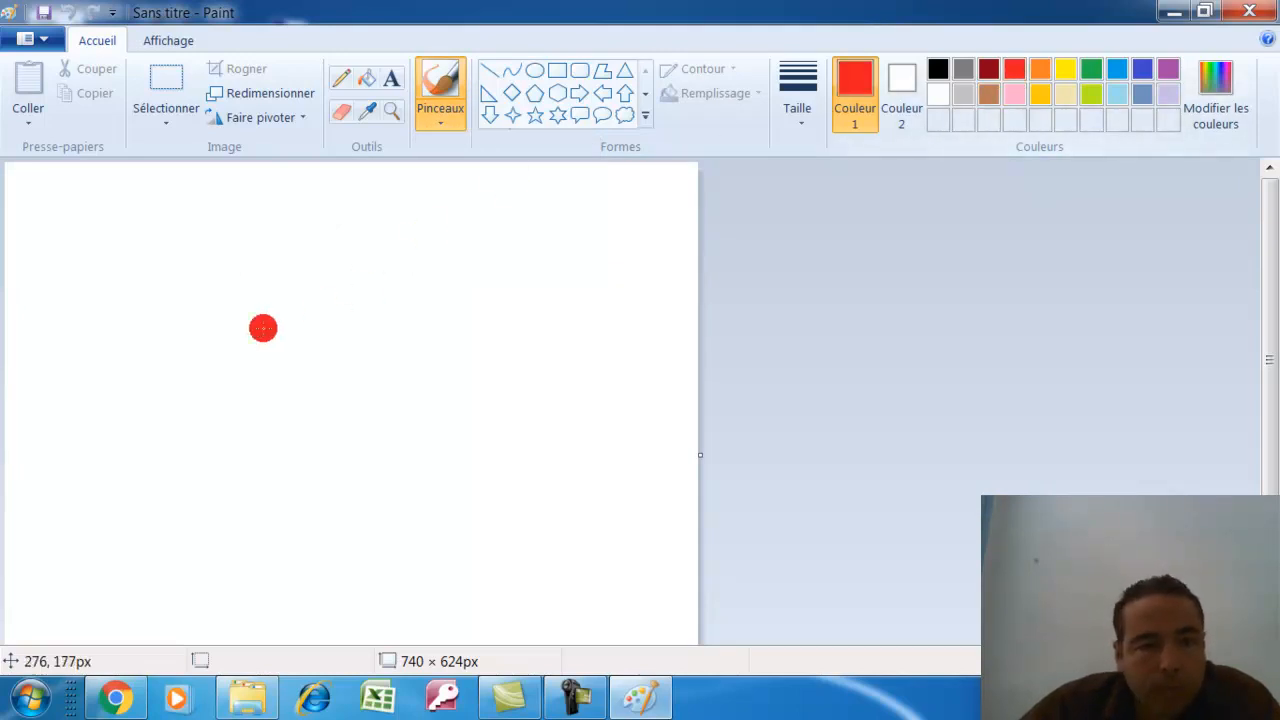
left_click(440, 118)
left_click(448, 204)
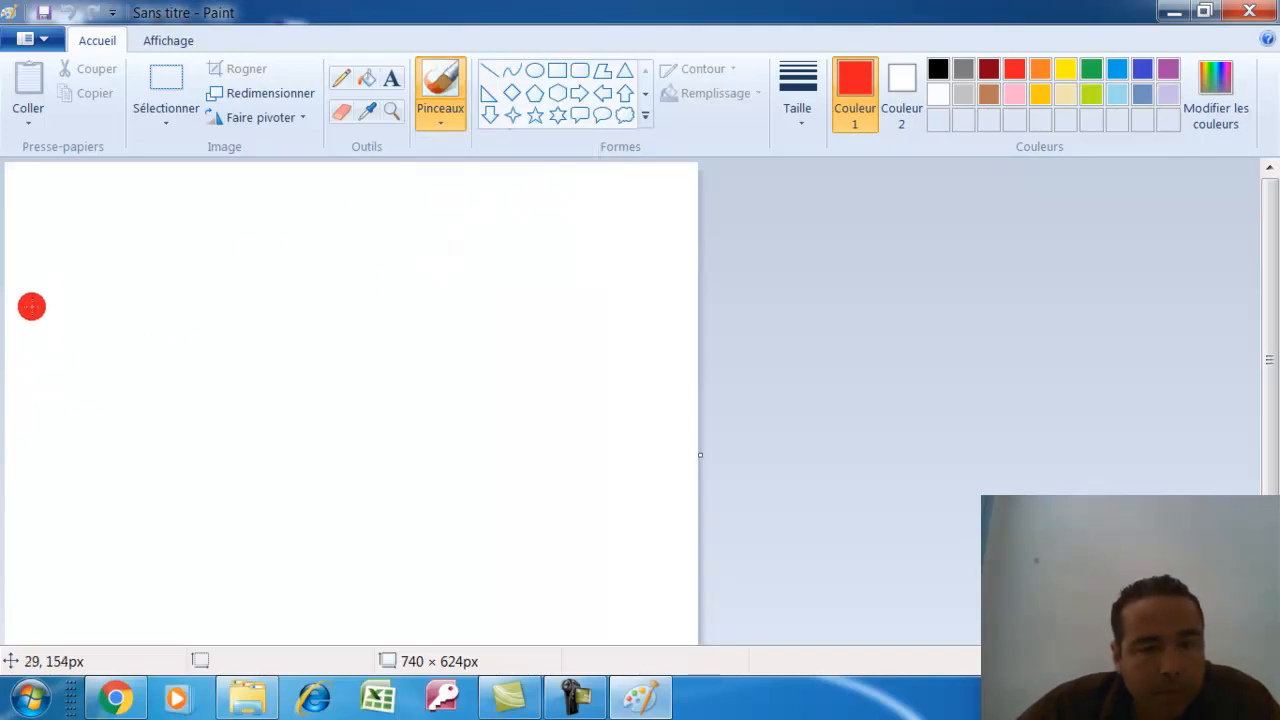
Resize the canvas to about 1068 × 464px and brush-paint 'Bac' in red
left_click_drag(1275, 388, 1275, 484)
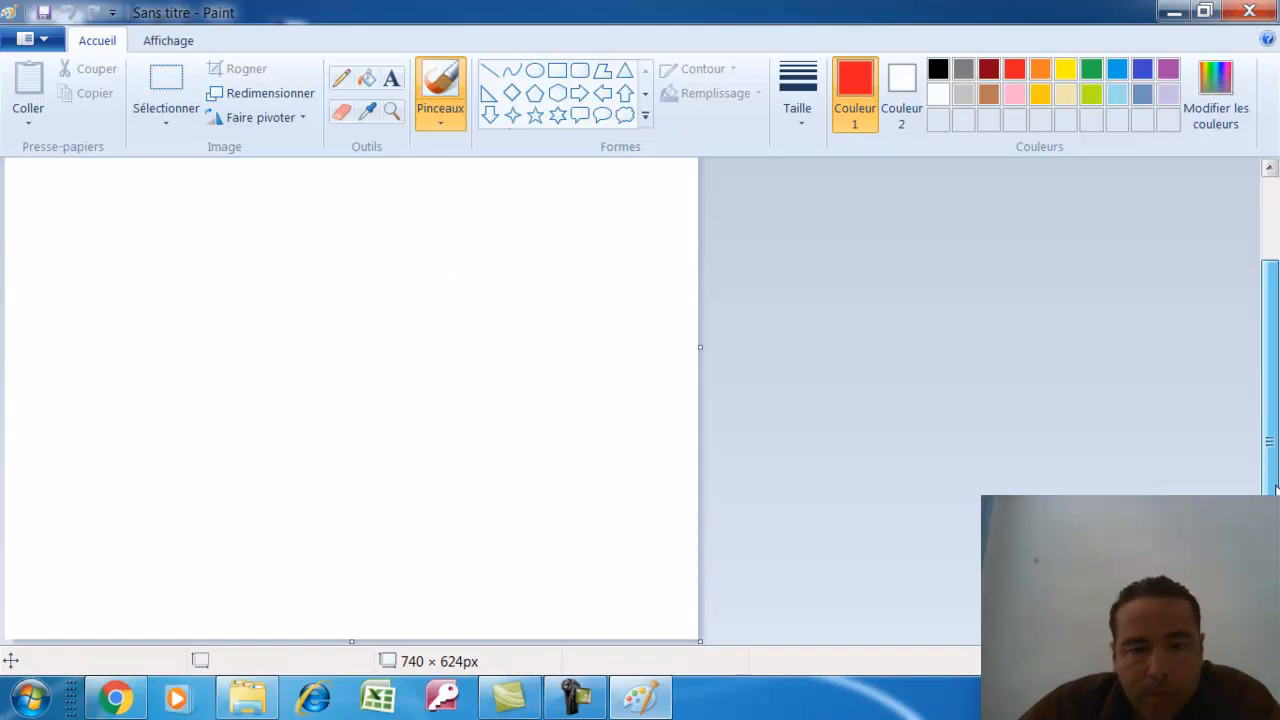
left_click_drag(700, 641, 1004, 488)
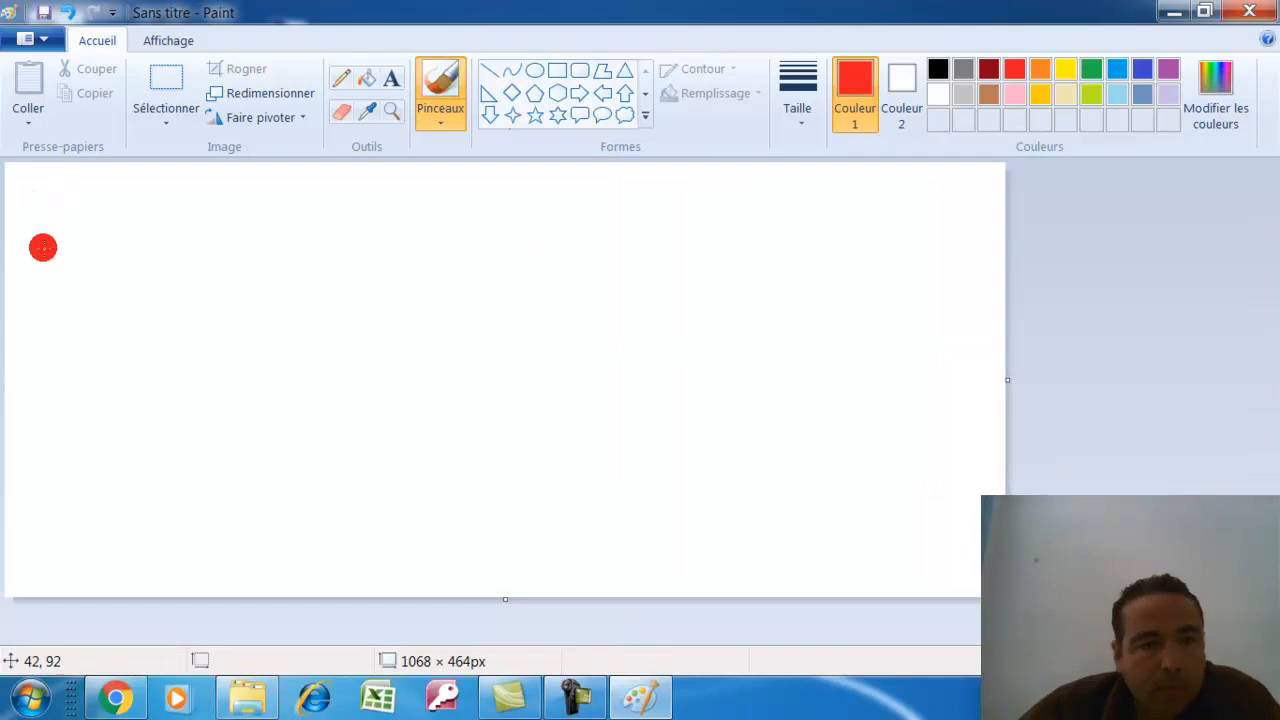
mouse_move(26, 262)
left_mouse_down()
mouse_move(11, 425)
mouse_move(35, 258)
mouse_move(92, 271)
mouse_move(43, 317)
mouse_move(143, 343)
mouse_move(26, 430)
left_mouse_up()
mouse_move(226, 364)
left_mouse_down()
mouse_move(170, 422)
mouse_move(235, 392)
mouse_move(314, 398)
left_mouse_up()
mouse_move(400, 334)
left_mouse_down()
mouse_move(338, 328)
mouse_move(319, 404)
mouse_move(375, 410)
left_mouse_up()
Brush-paint the word 'Lettres' in red after 'Bac'
mouse_move(455, 220)
left_mouse_down()
mouse_move(437, 346)
mouse_move(530, 427)
left_mouse_up()
mouse_move(522, 383)
left_mouse_down()
mouse_move(548, 342)
mouse_move(509, 402)
mouse_move(583, 357)
left_mouse_up()
left_click_drag(611, 249, 600, 432)
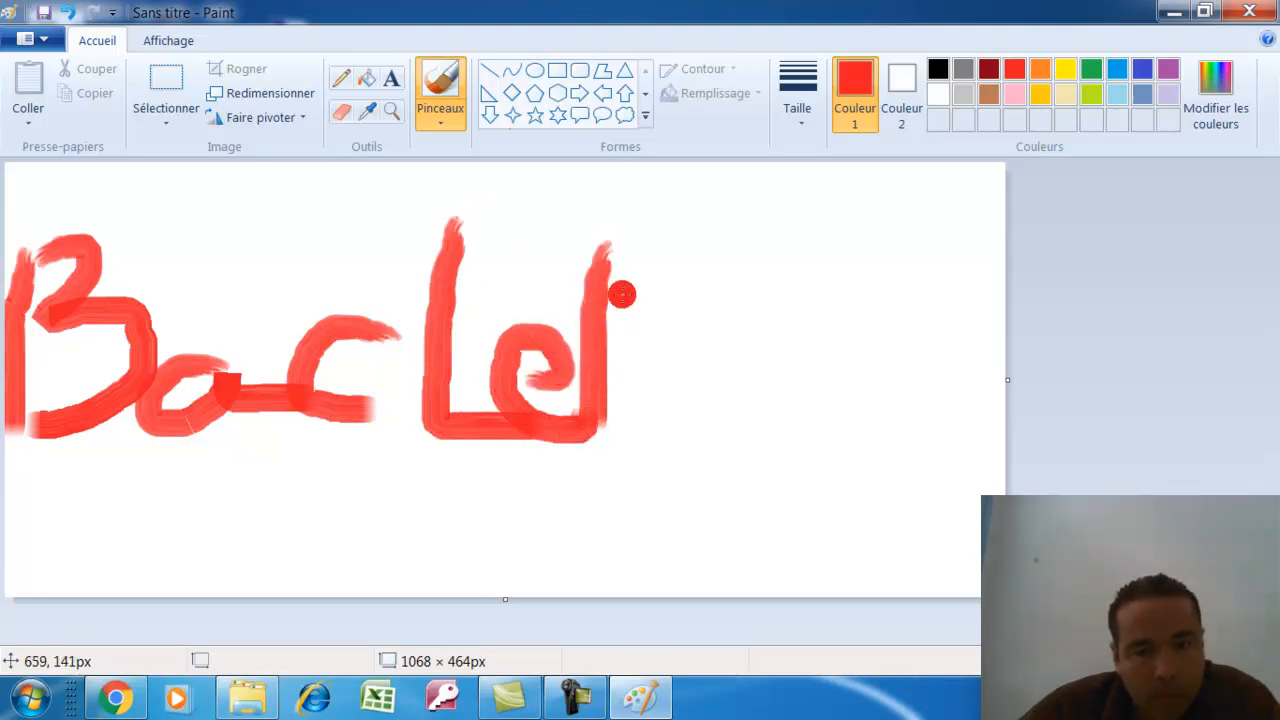
mouse_move(654, 271)
left_mouse_down()
mouse_move(630, 410)
mouse_move(640, 432)
left_mouse_up()
left_click_drag(618, 306, 615, 330)
left_click_drag(657, 314, 700, 312)
mouse_move(674, 409)
left_mouse_down()
mouse_move(702, 366)
mouse_move(735, 415)
mouse_move(789, 384)
mouse_move(780, 363)
mouse_move(797, 427)
mouse_move(901, 384)
mouse_move(920, 416)
mouse_move(862, 442)
left_mouse_up()
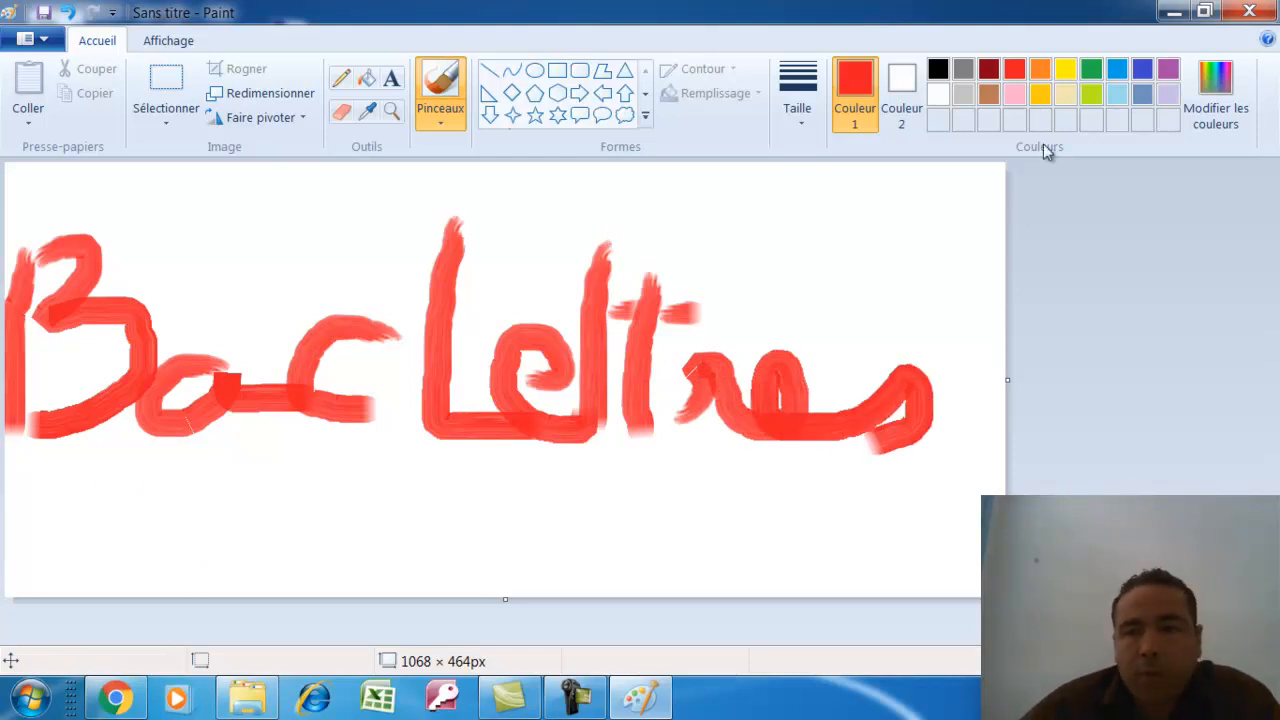
Paint two green brush lines underneath 'Bac Lettres'
left_click(1040, 68)
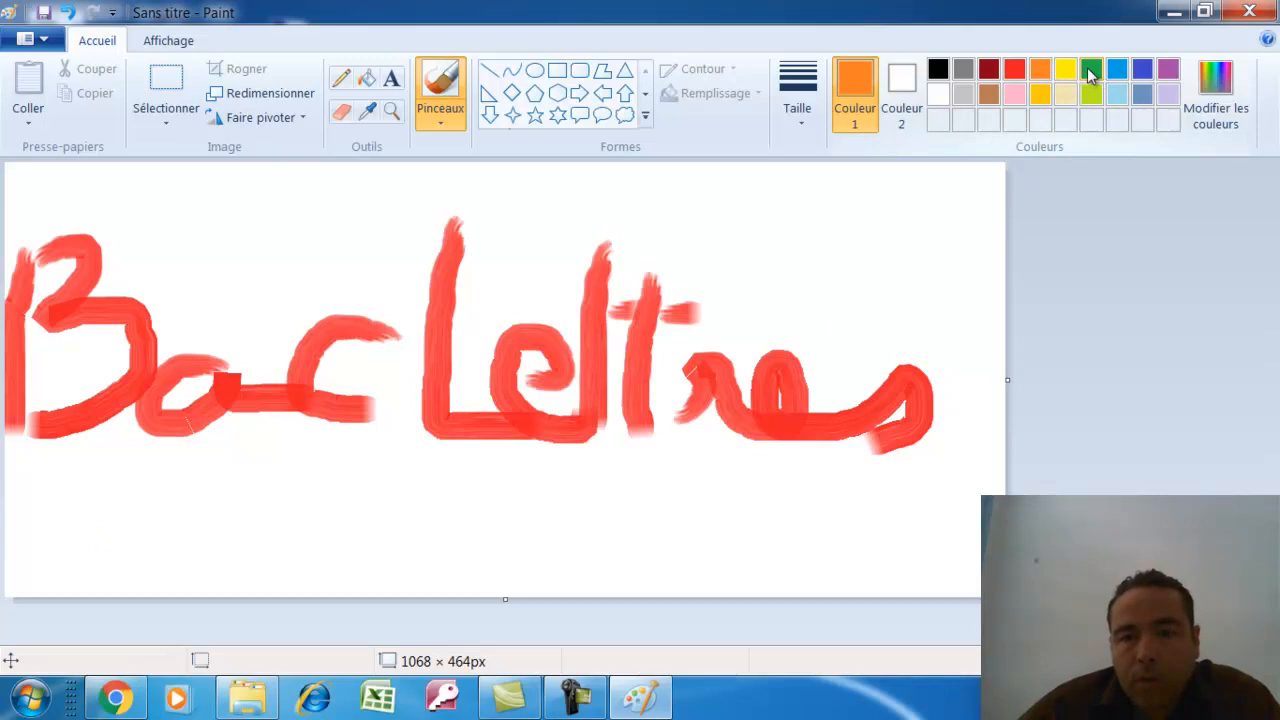
left_click(1092, 70)
mouse_move(65, 478)
left_mouse_down()
mouse_move(367, 503)
mouse_move(876, 470)
left_mouse_up()
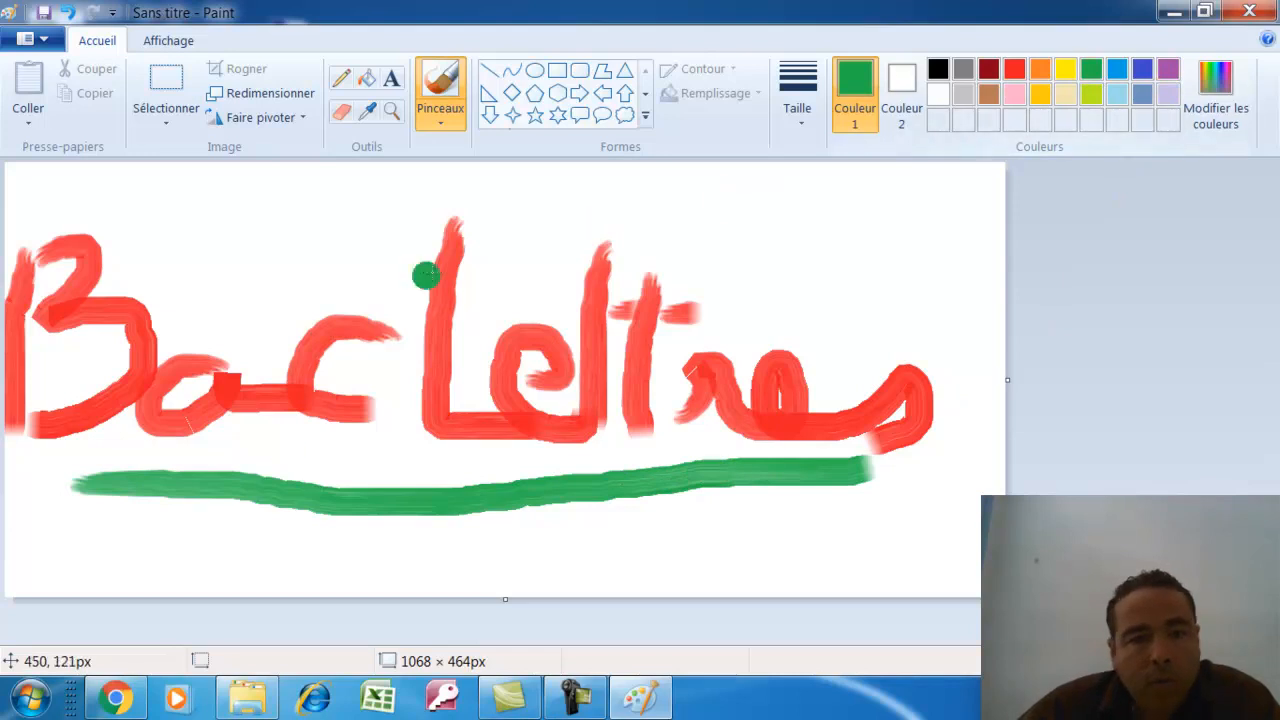
mouse_move(60, 536)
left_mouse_down()
mouse_move(781, 529)
mouse_move(890, 505)
left_mouse_up()
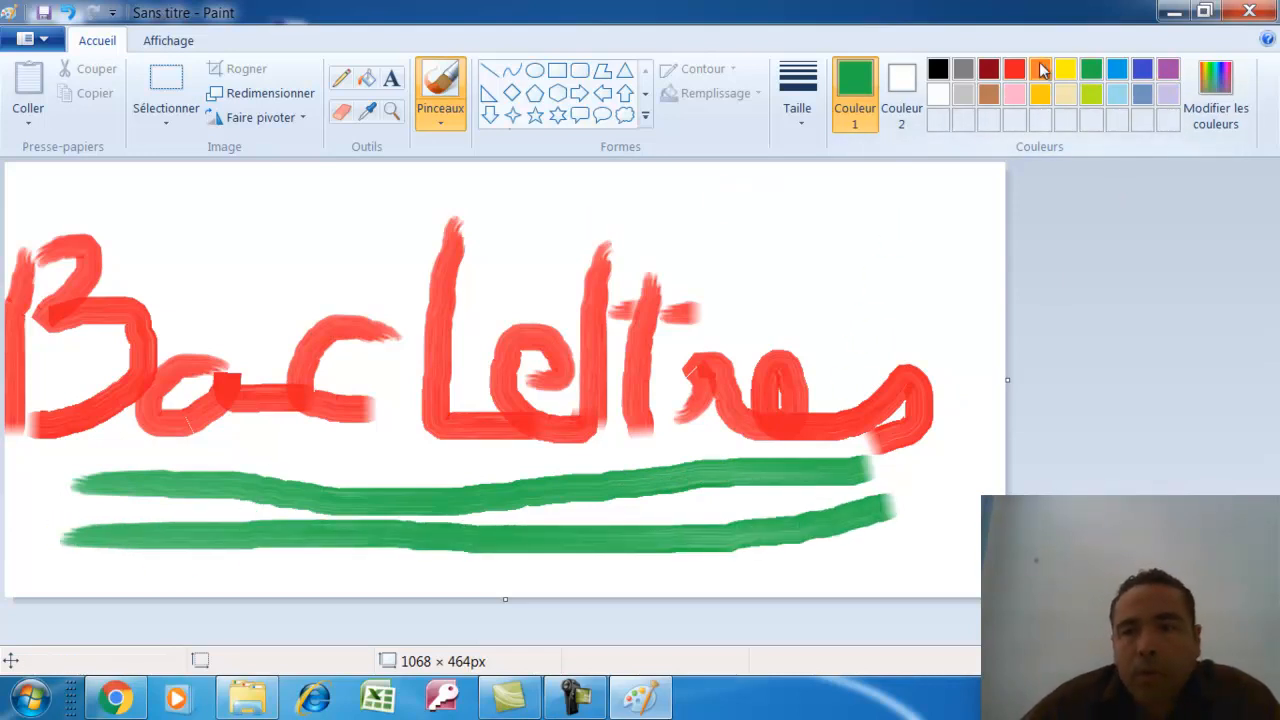
Fill the background lime green, the hole in the 'a' pink and the gap in the 's' black
left_click(1068, 72)
left_click(1090, 93)
left_click(367, 78)
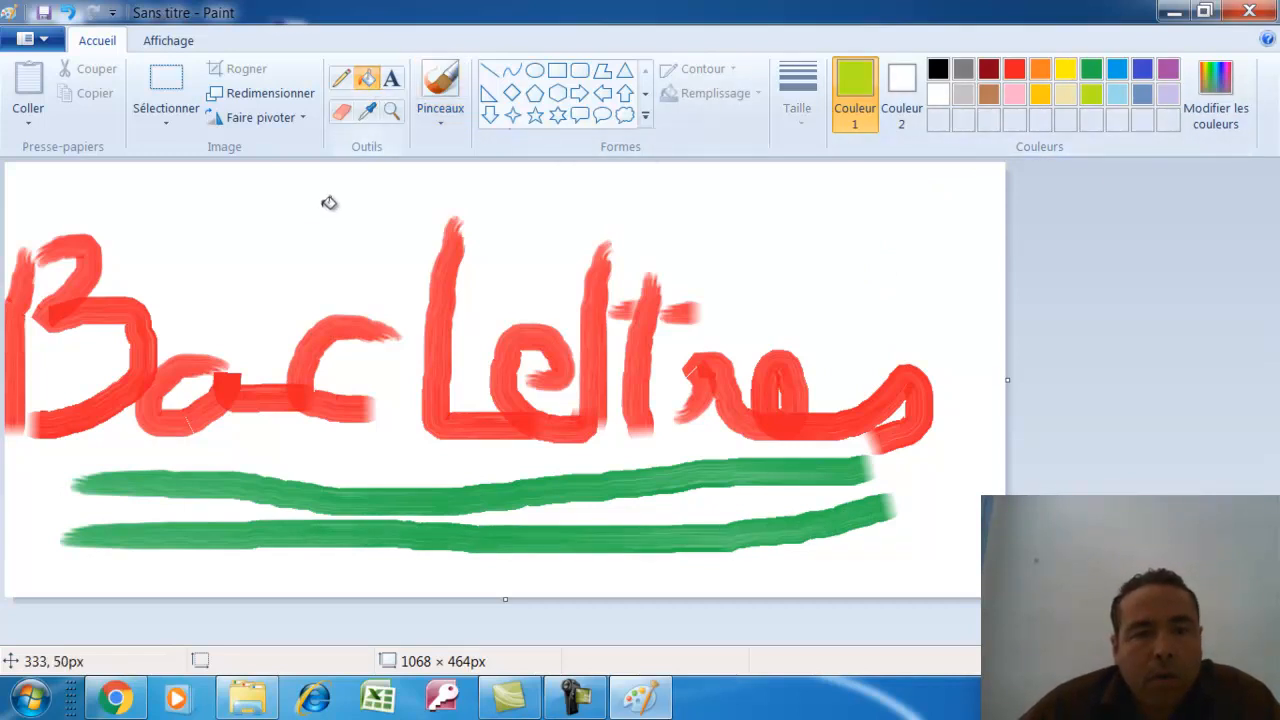
left_click(330, 205)
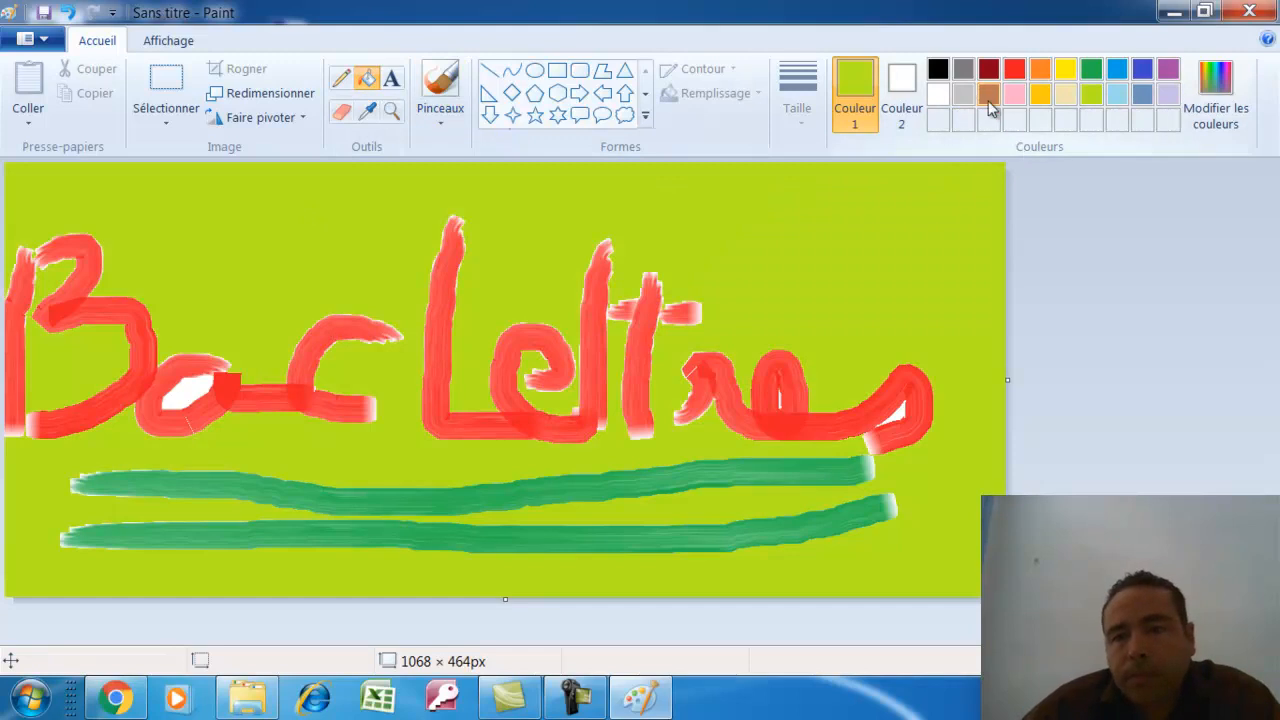
left_click(1015, 93)
left_click(174, 396)
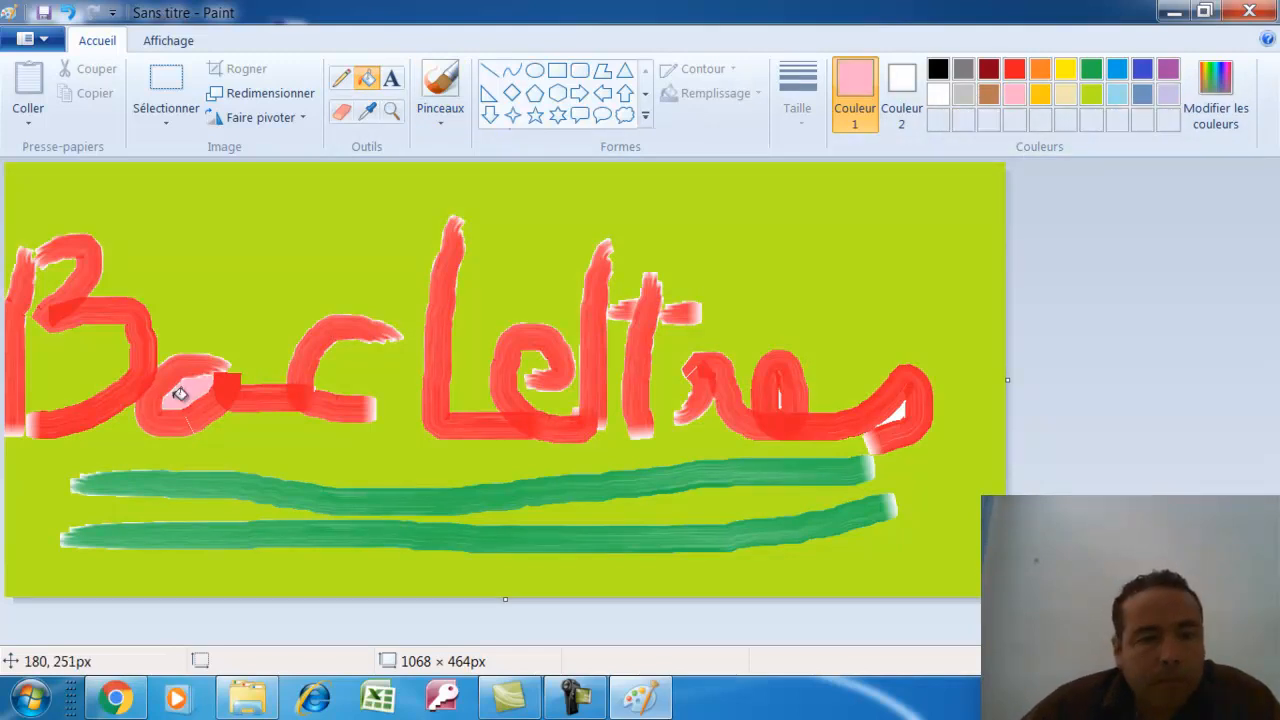
left_click(938, 68)
left_click(898, 410)
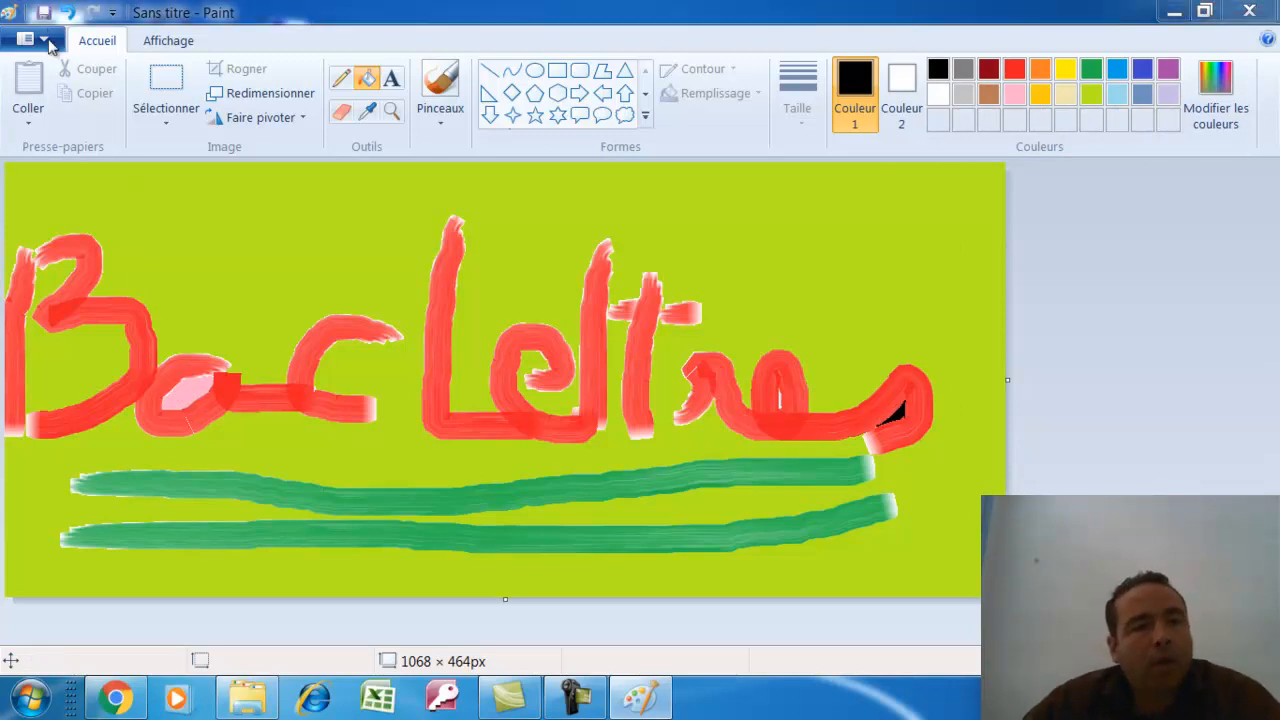
In the Save dialog, browse to the new folder on drive C:
left_click(44, 12)
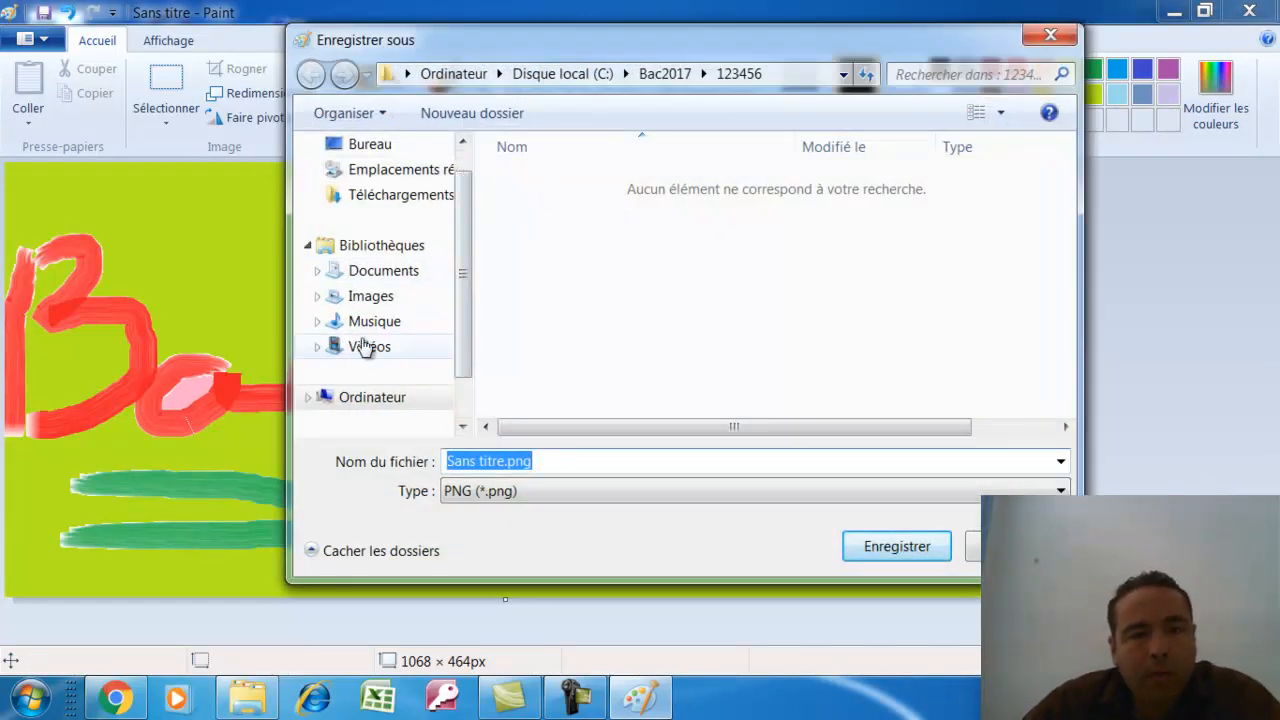
scroll(440, 290, "down", 1)
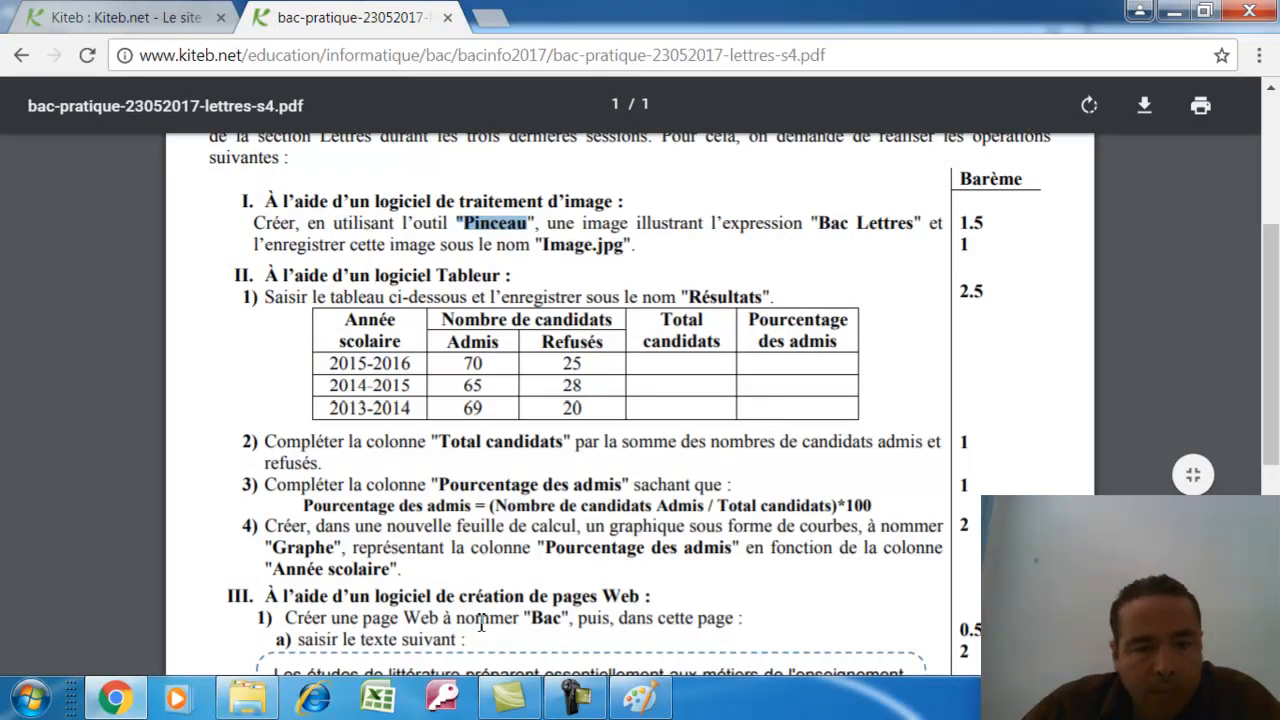
left_click(640, 698)
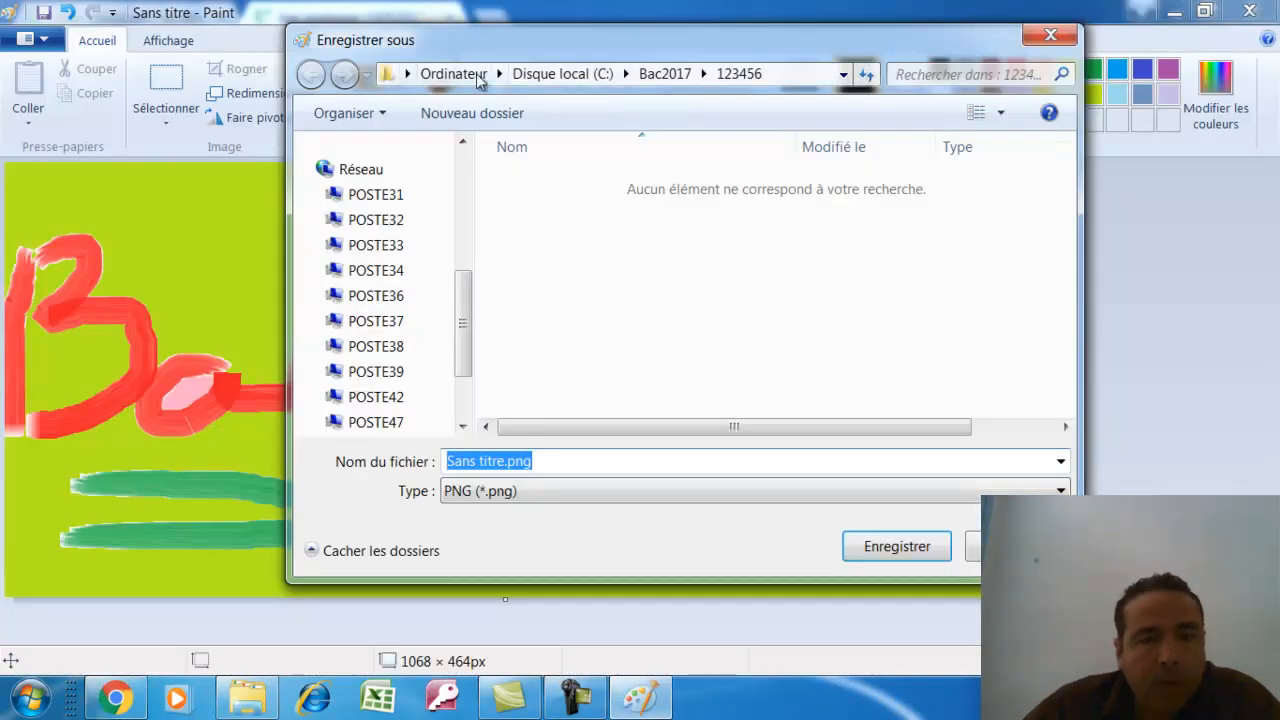
left_click_drag(466, 322, 463, 273)
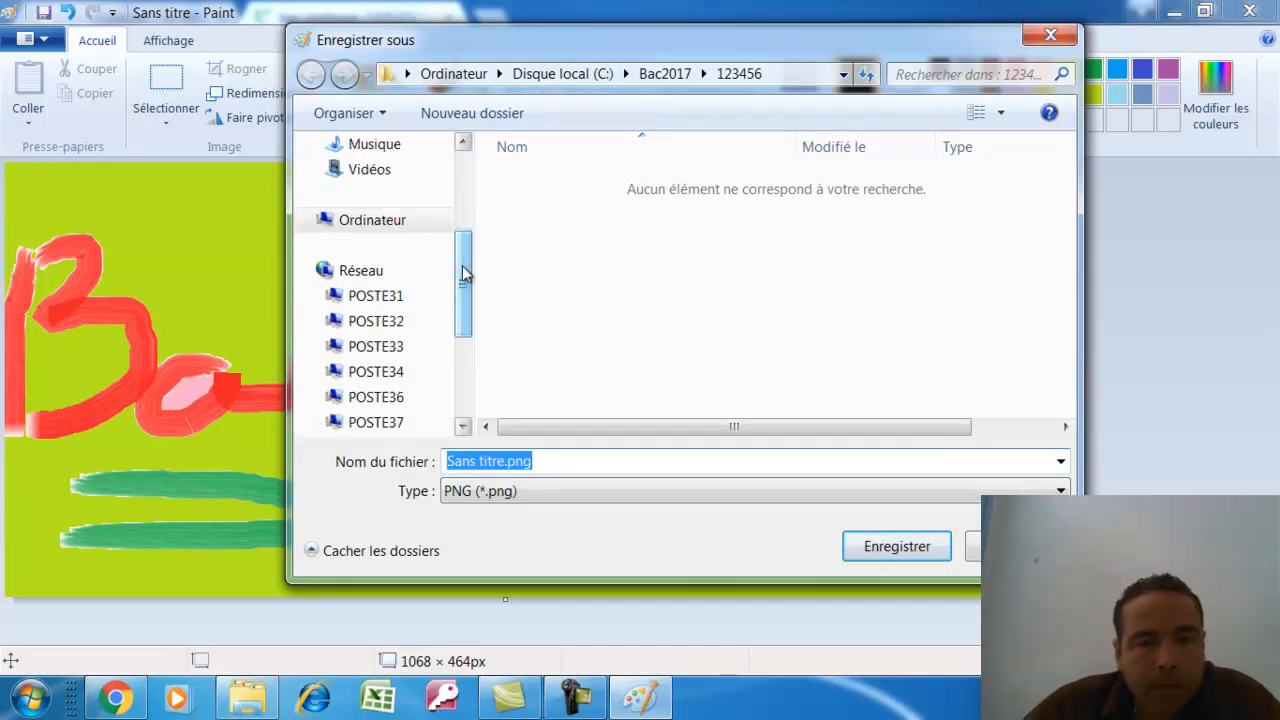
left_click(400, 225)
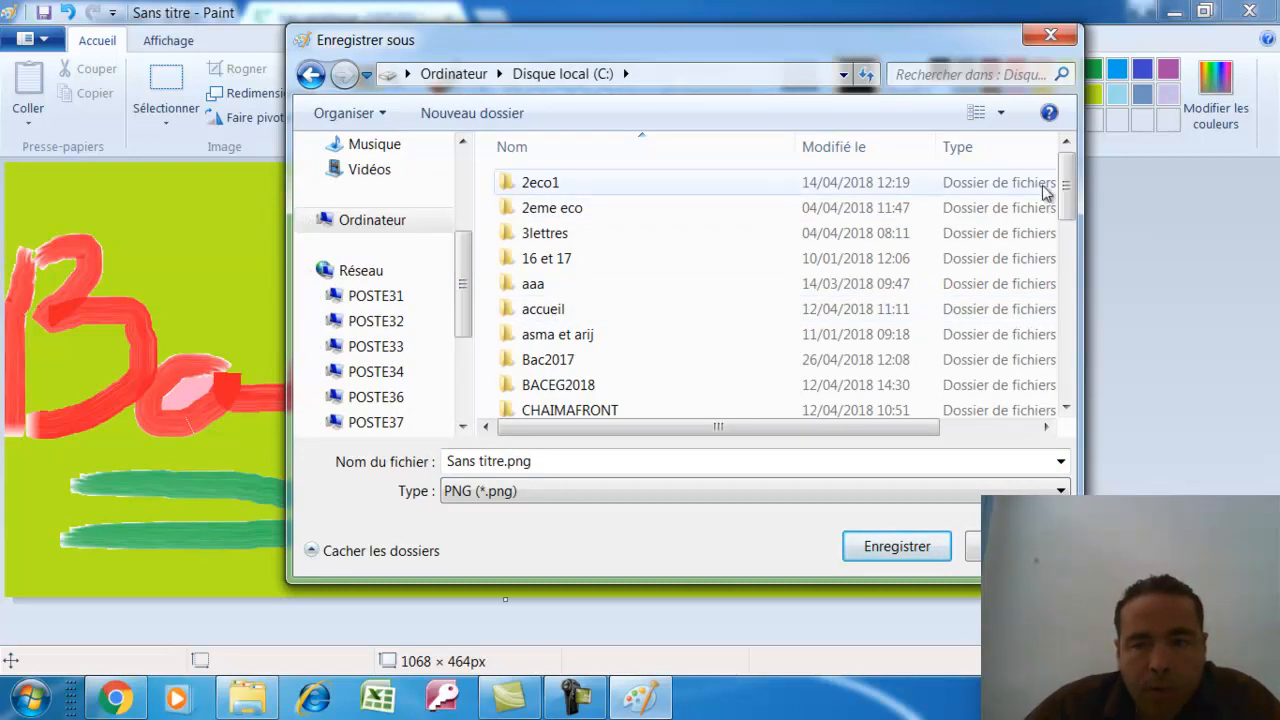
scroll(1063, 194, "down", 3)
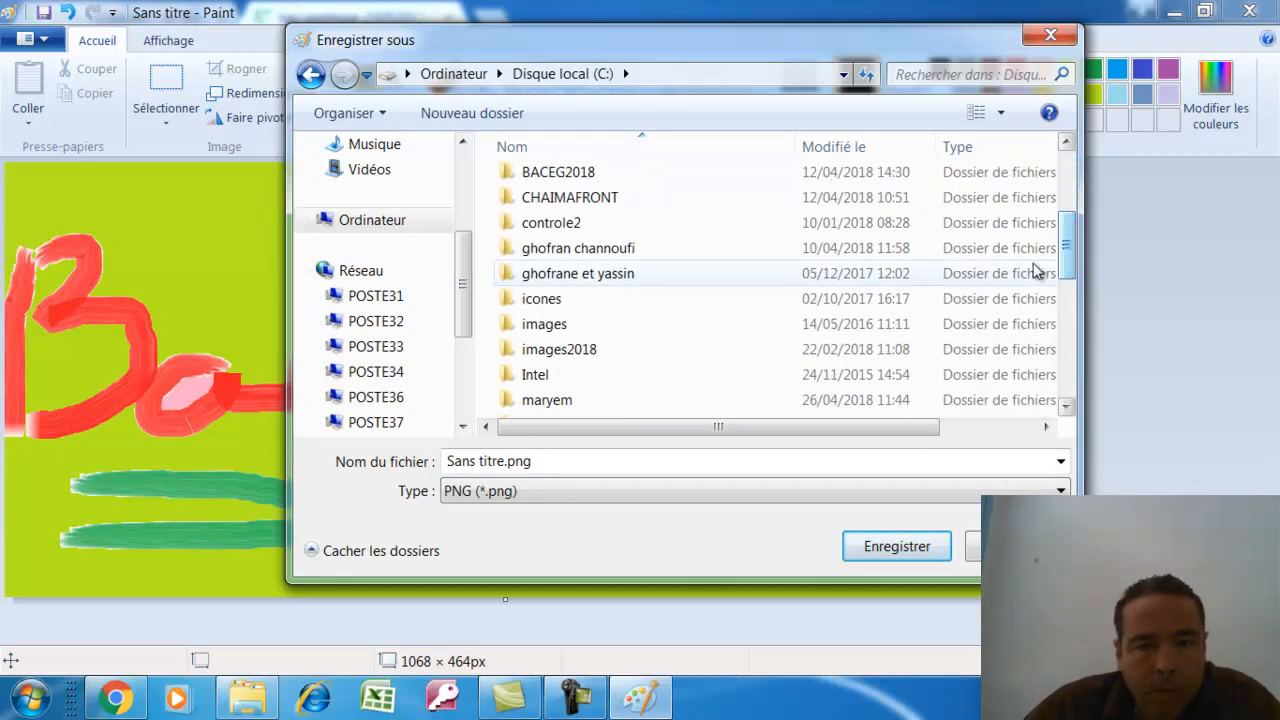
left_click(575, 333)
key("s")
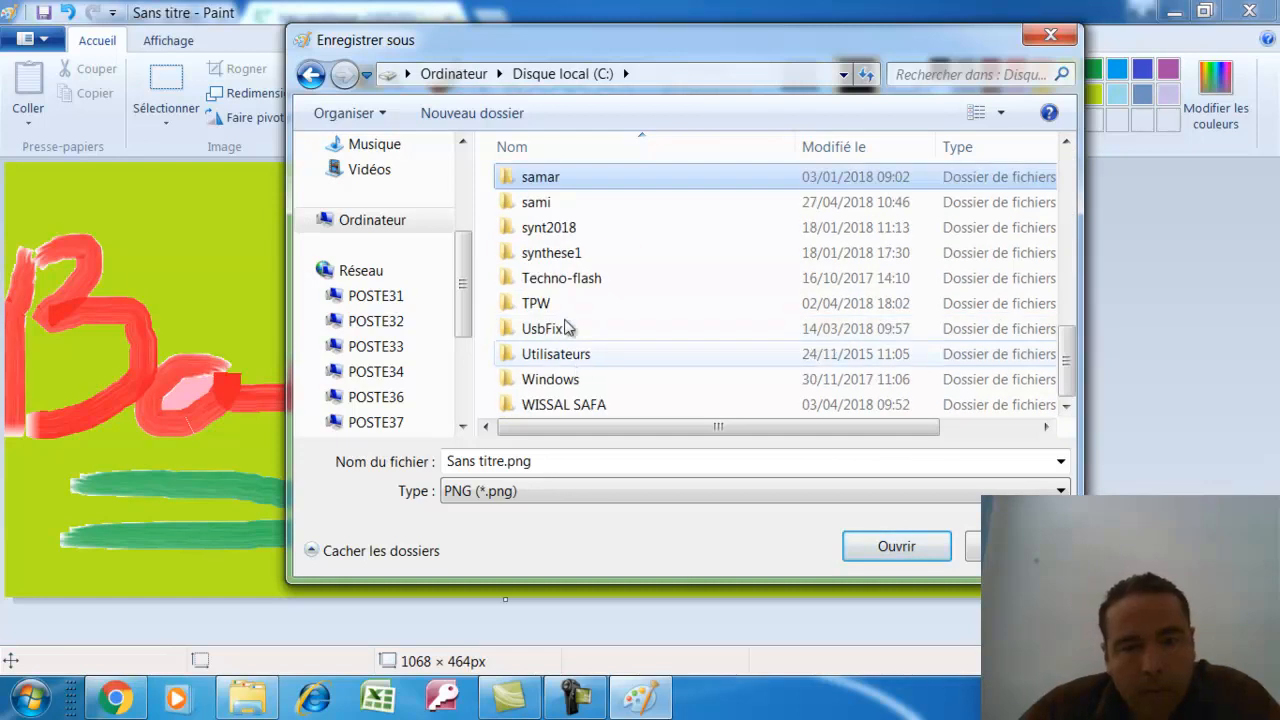
double_click(553, 212)
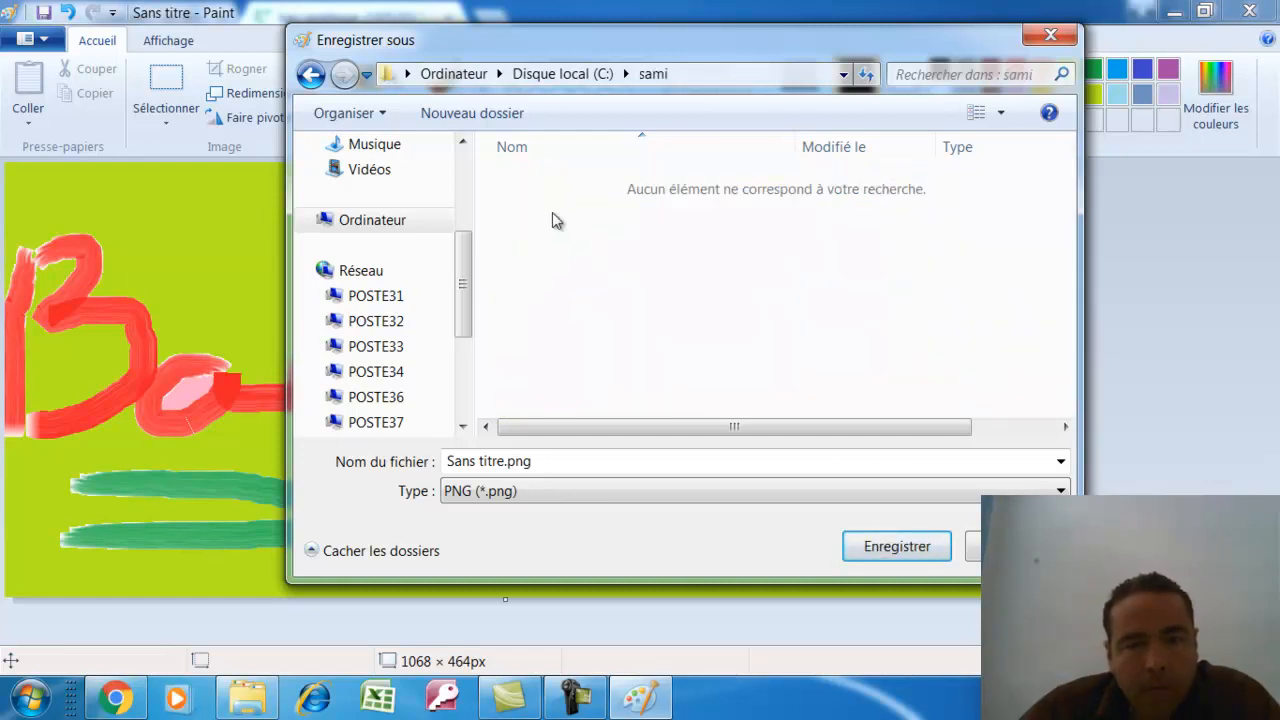
Save the drawing there as 'image' in JPEG format
left_click(515, 460)
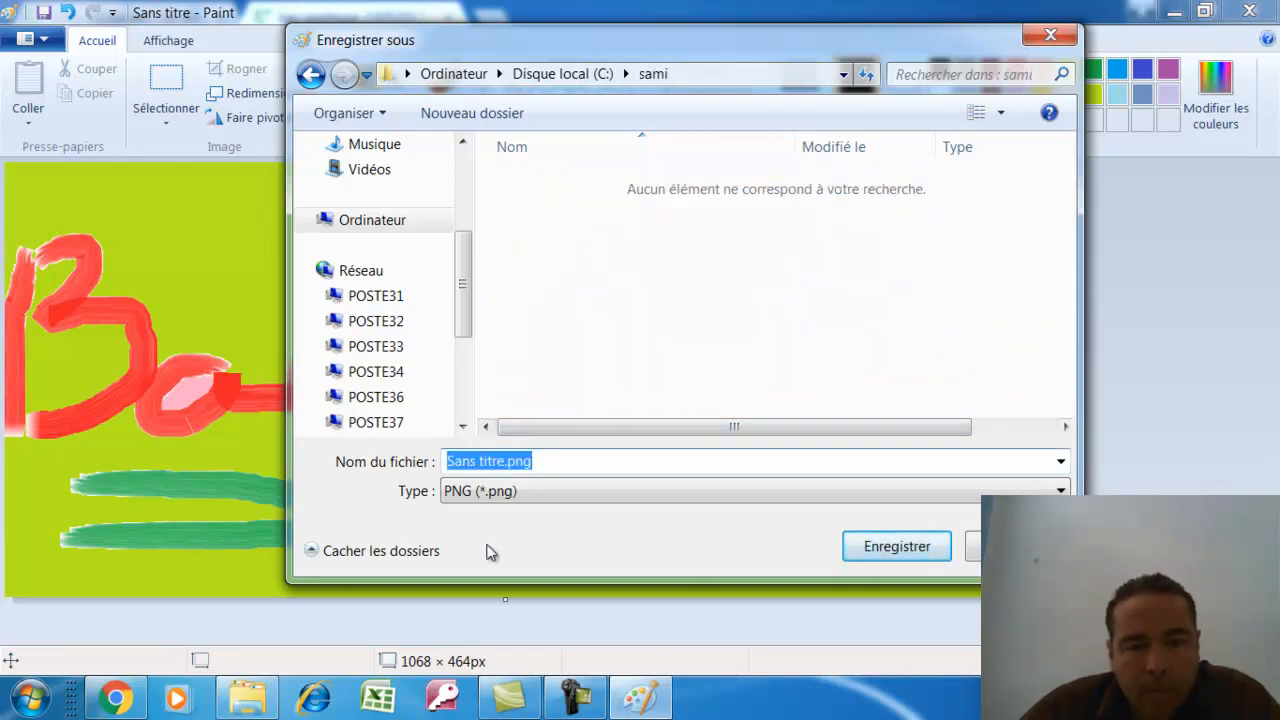
left_click(141, 706)
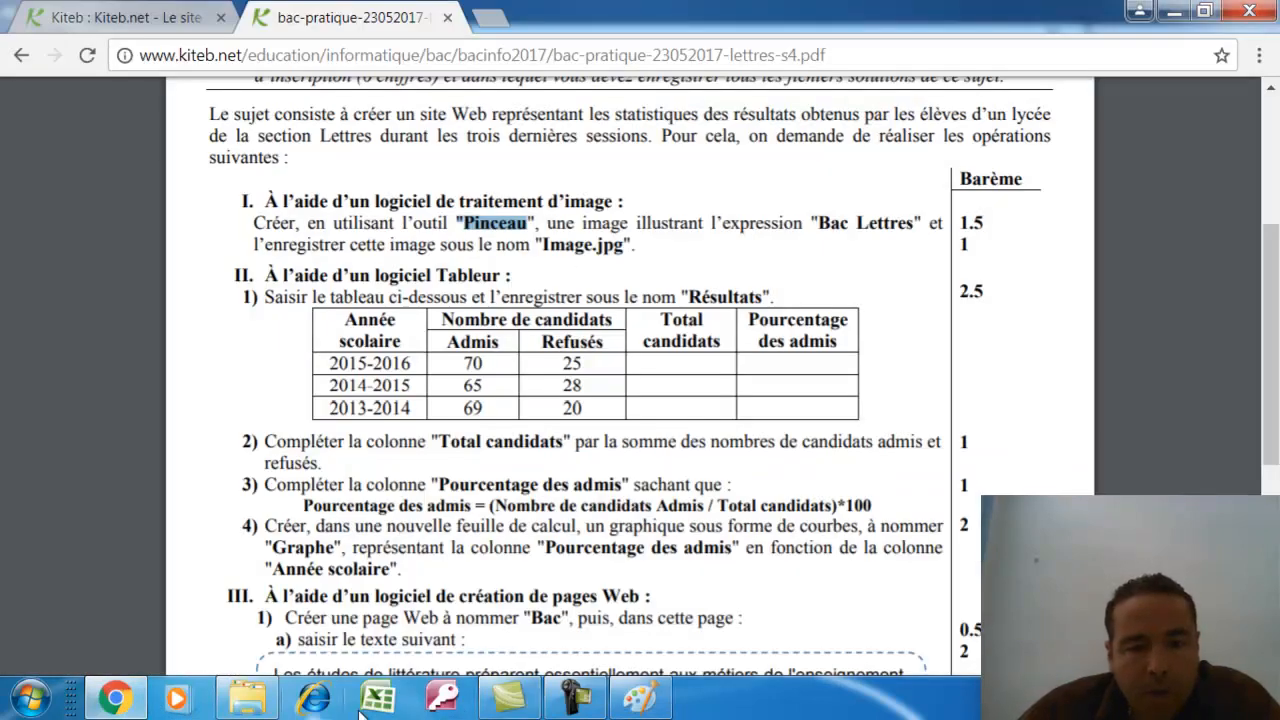
left_click(640, 697)
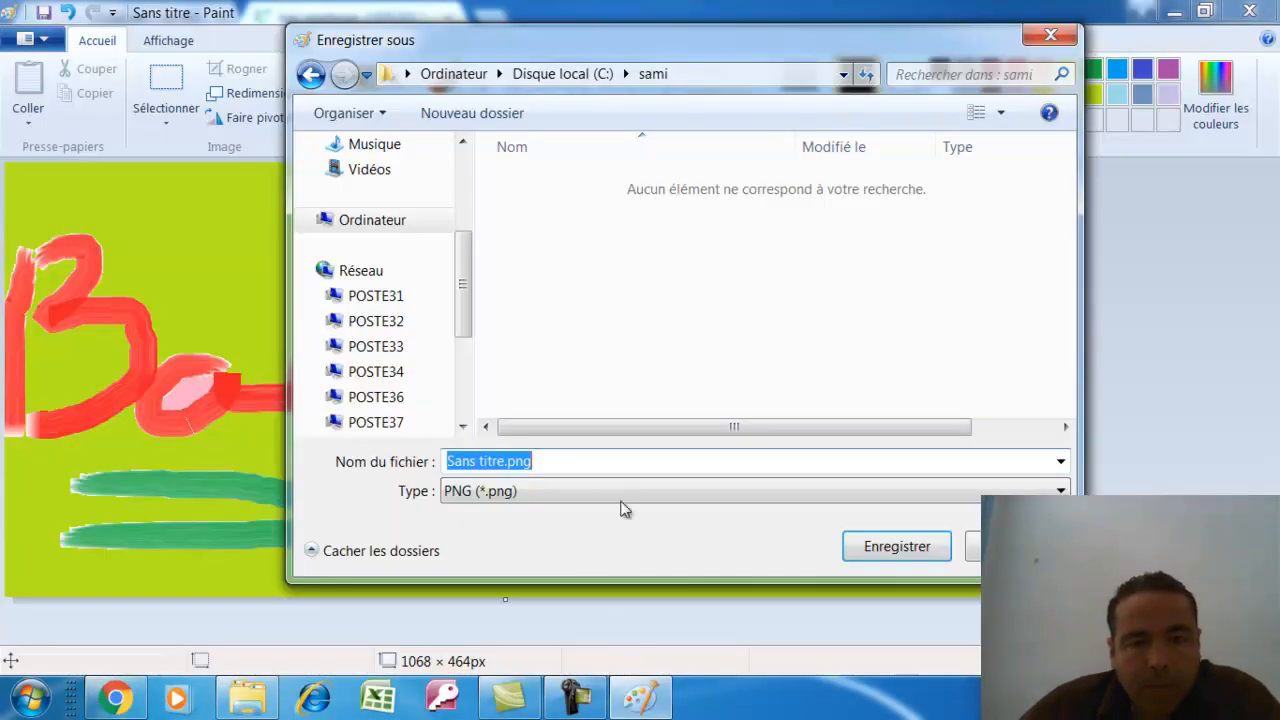
type("image")
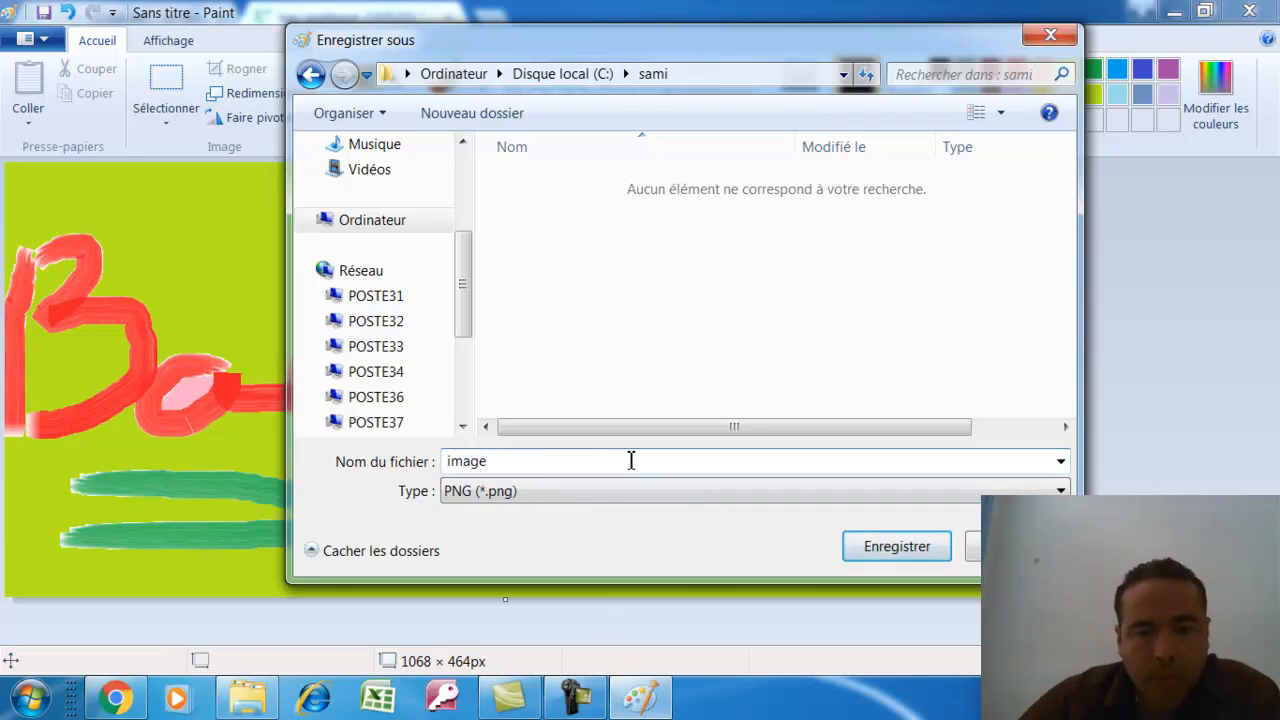
left_click(545, 493)
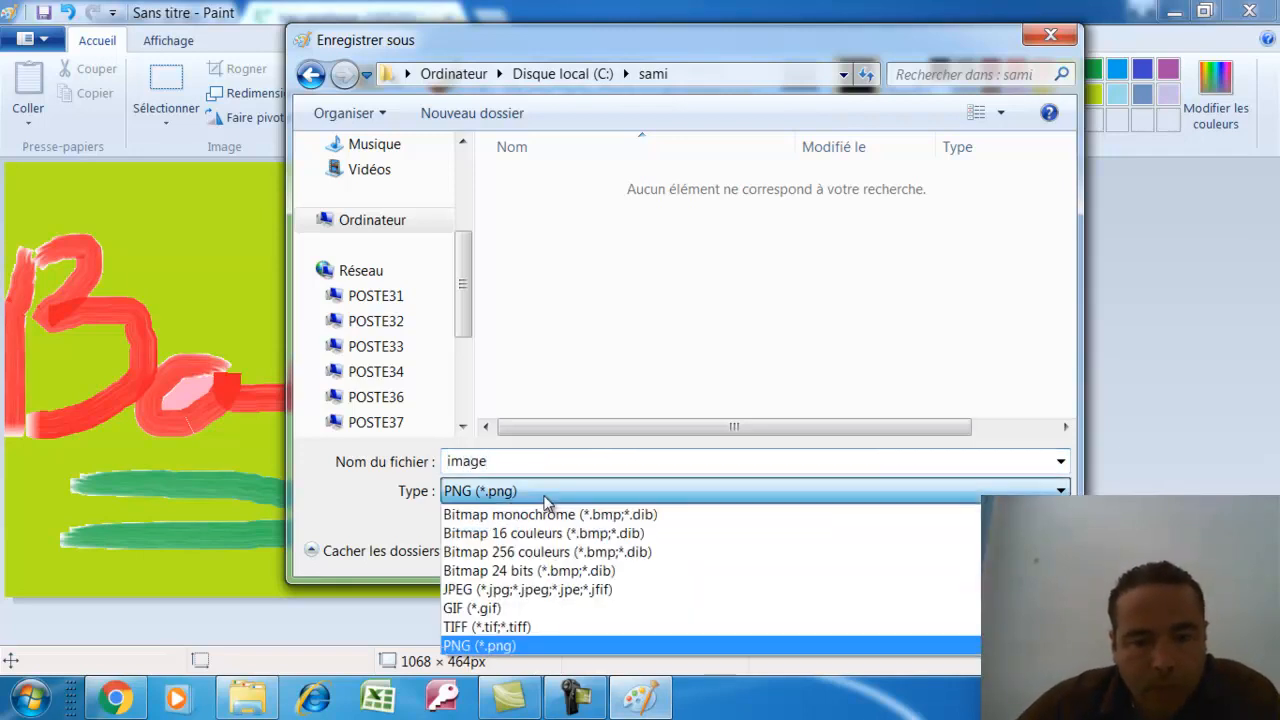
left_click(516, 590)
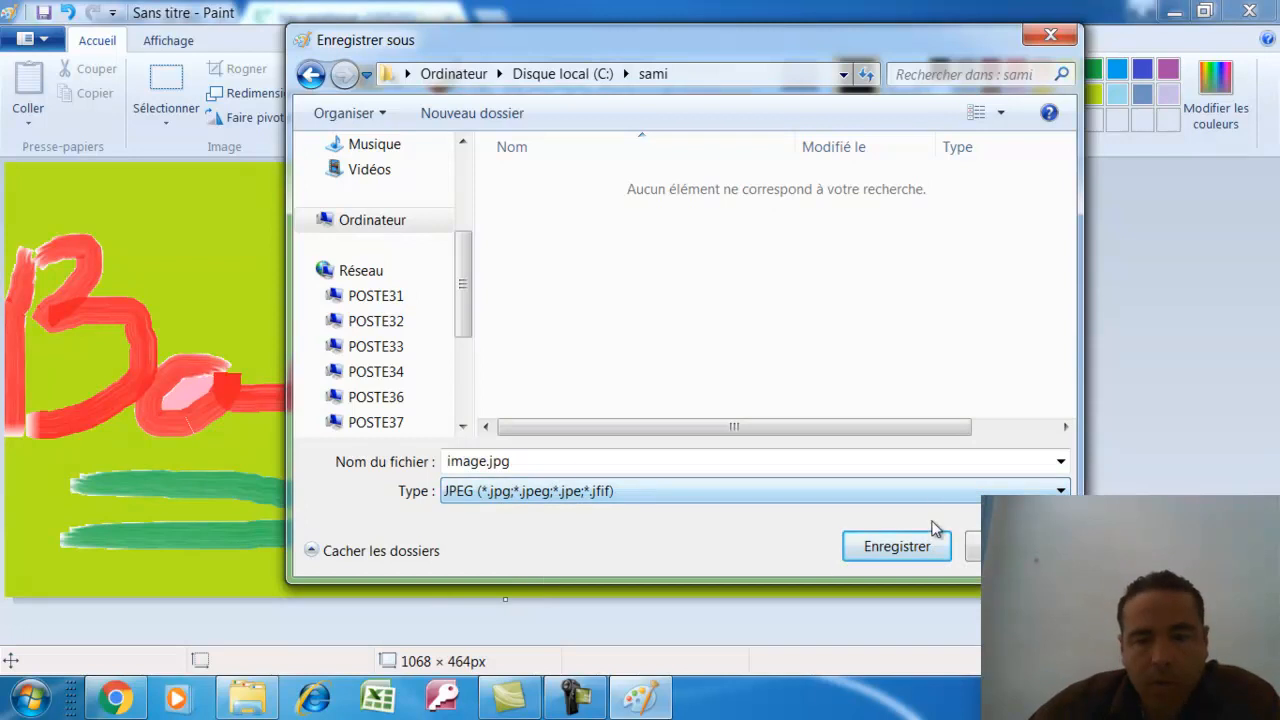
left_click(909, 548)
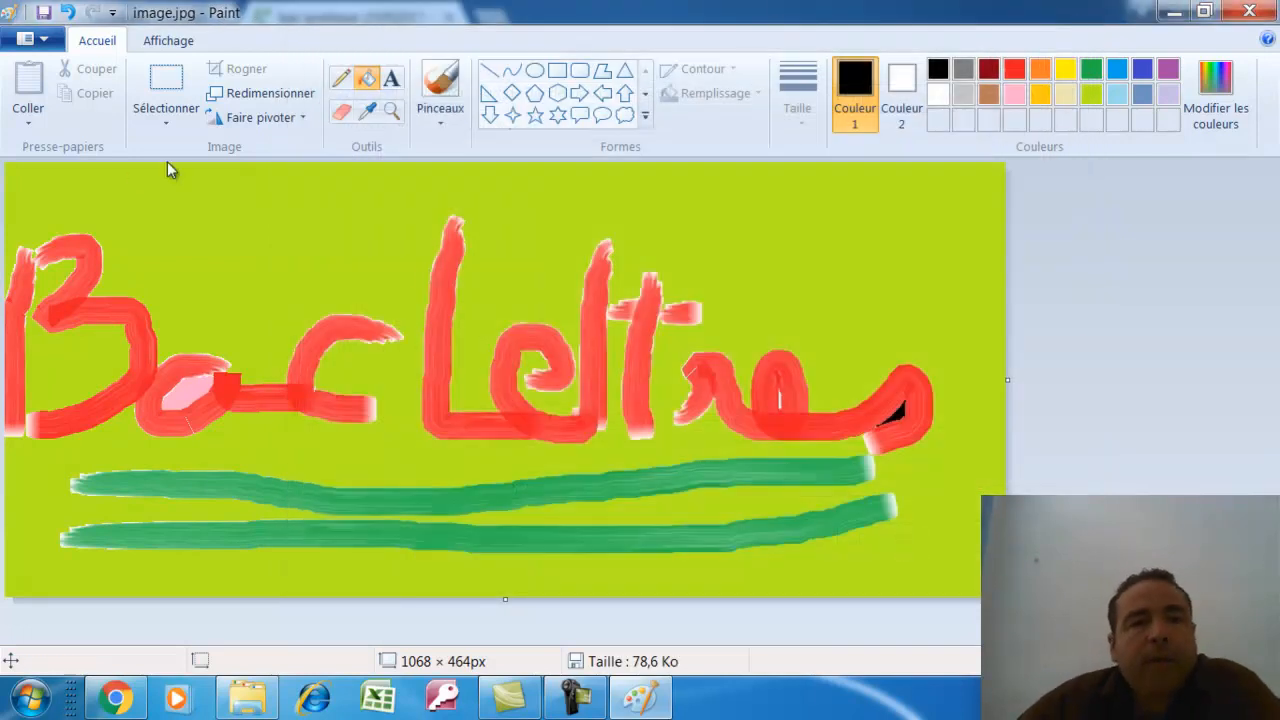
Close Paint and launch Microsoft Office Excel 2007 via the Start menu search
left_click(1249, 11)
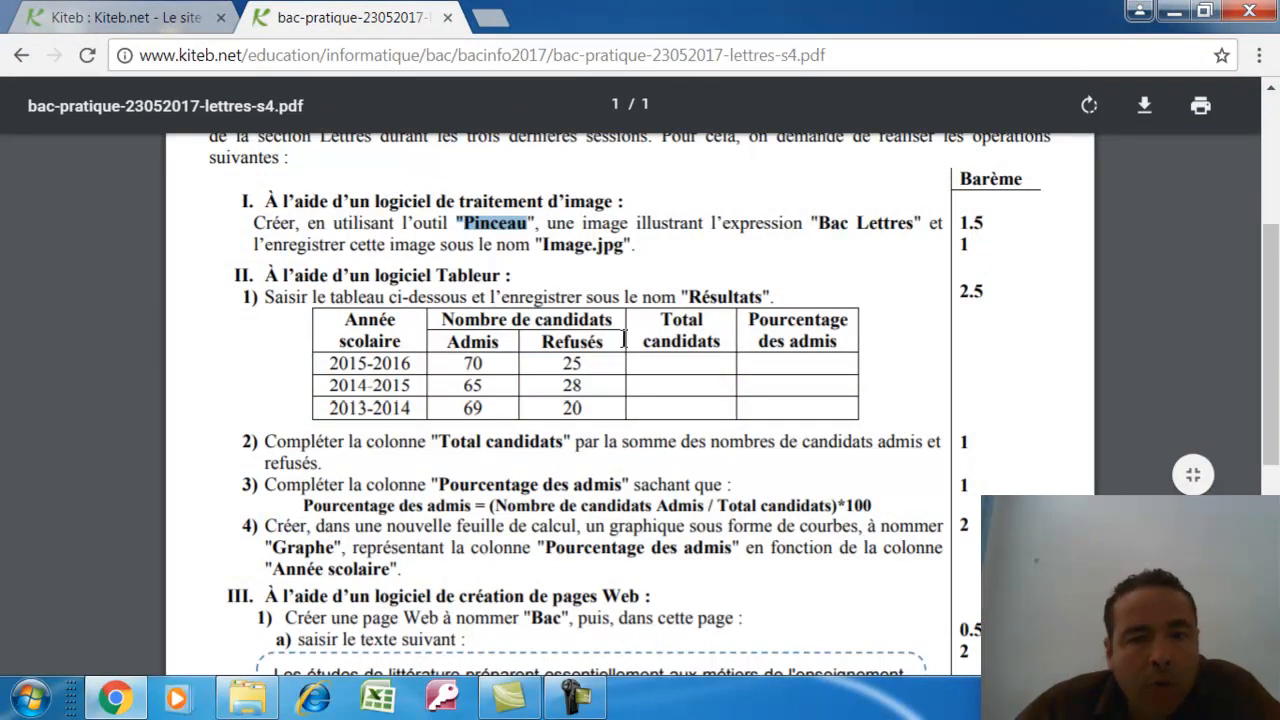
left_click(30, 698)
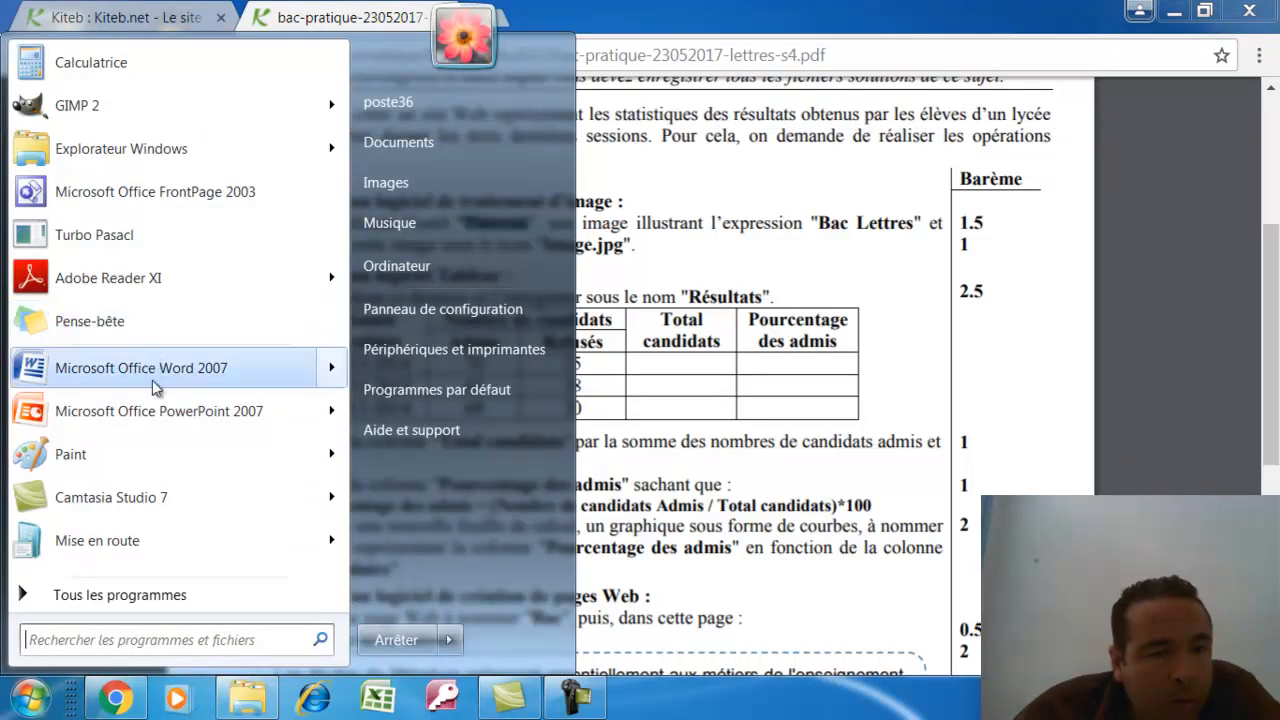
left_click(145, 638)
type("exc")
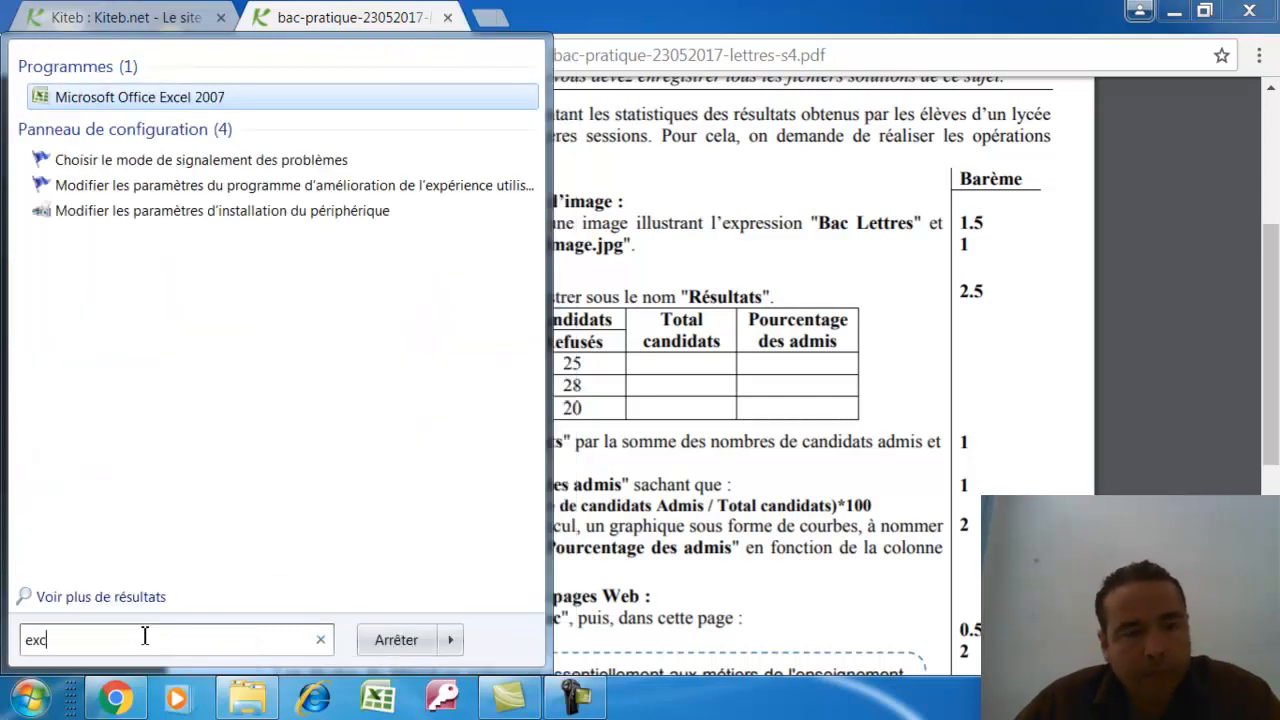
left_click(160, 97)
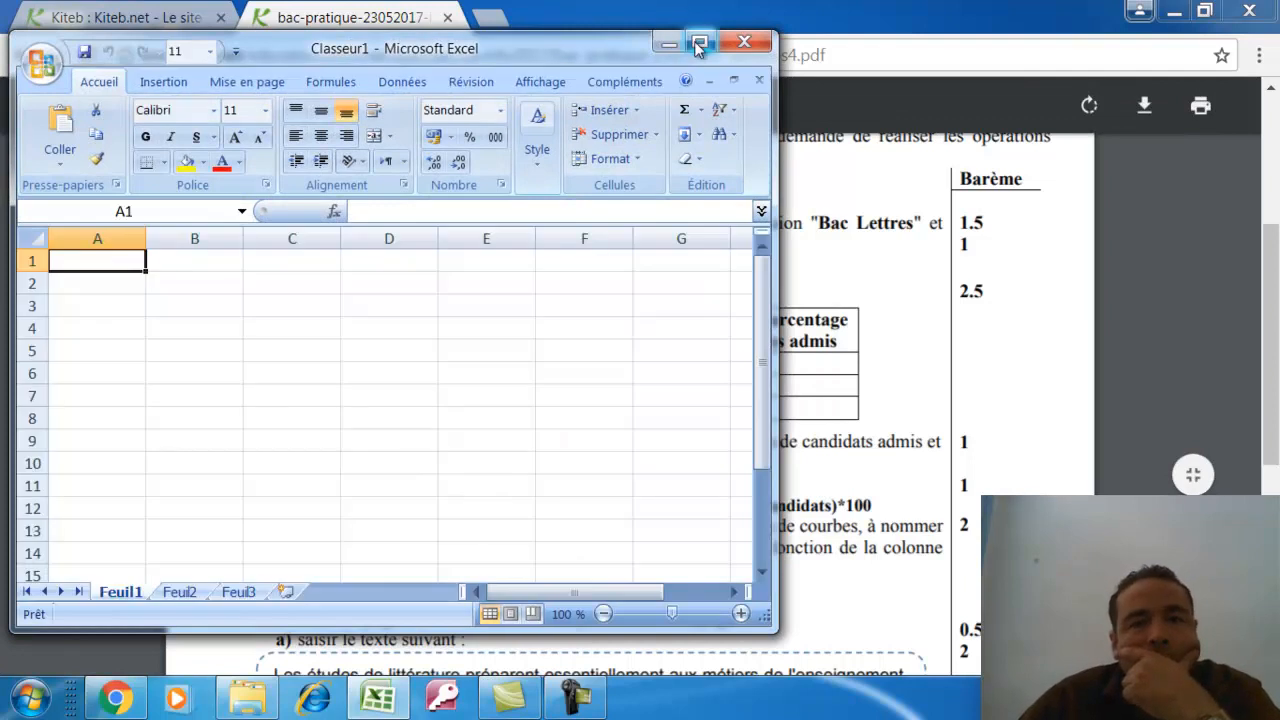
Restore the Excel and exam PDF windows so they sit side by side
left_click(698, 45)
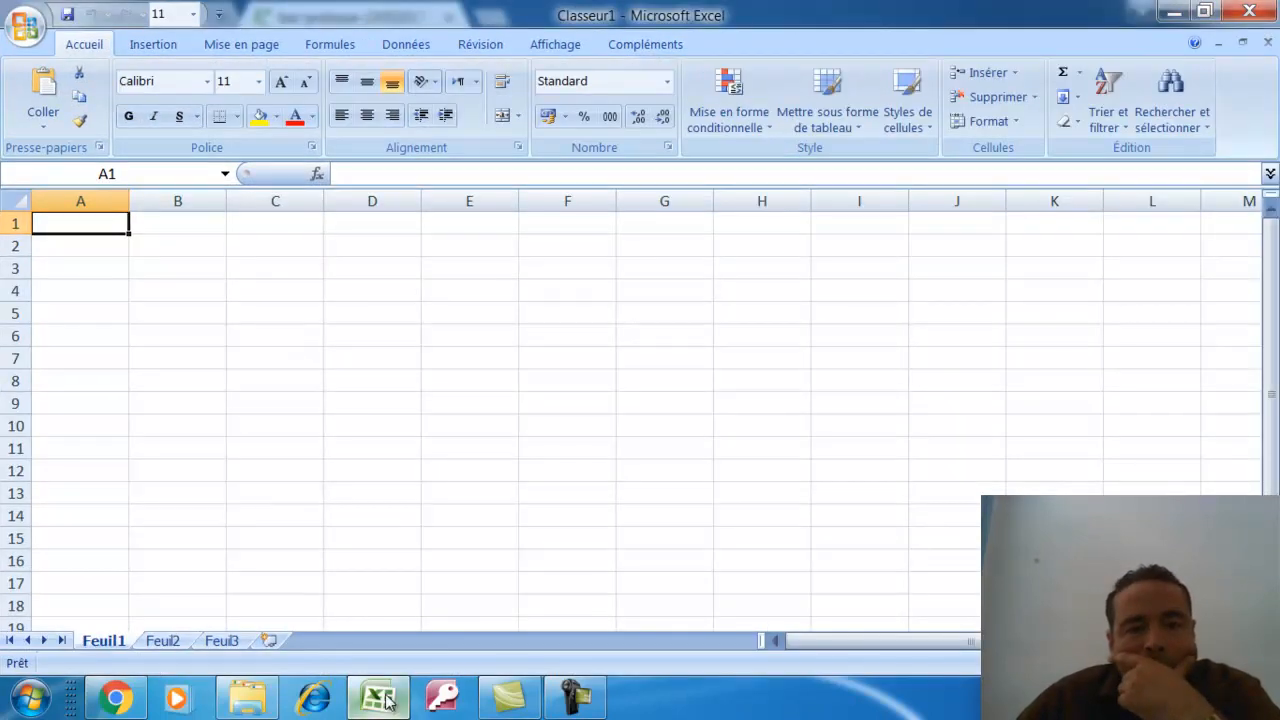
left_click(140, 703)
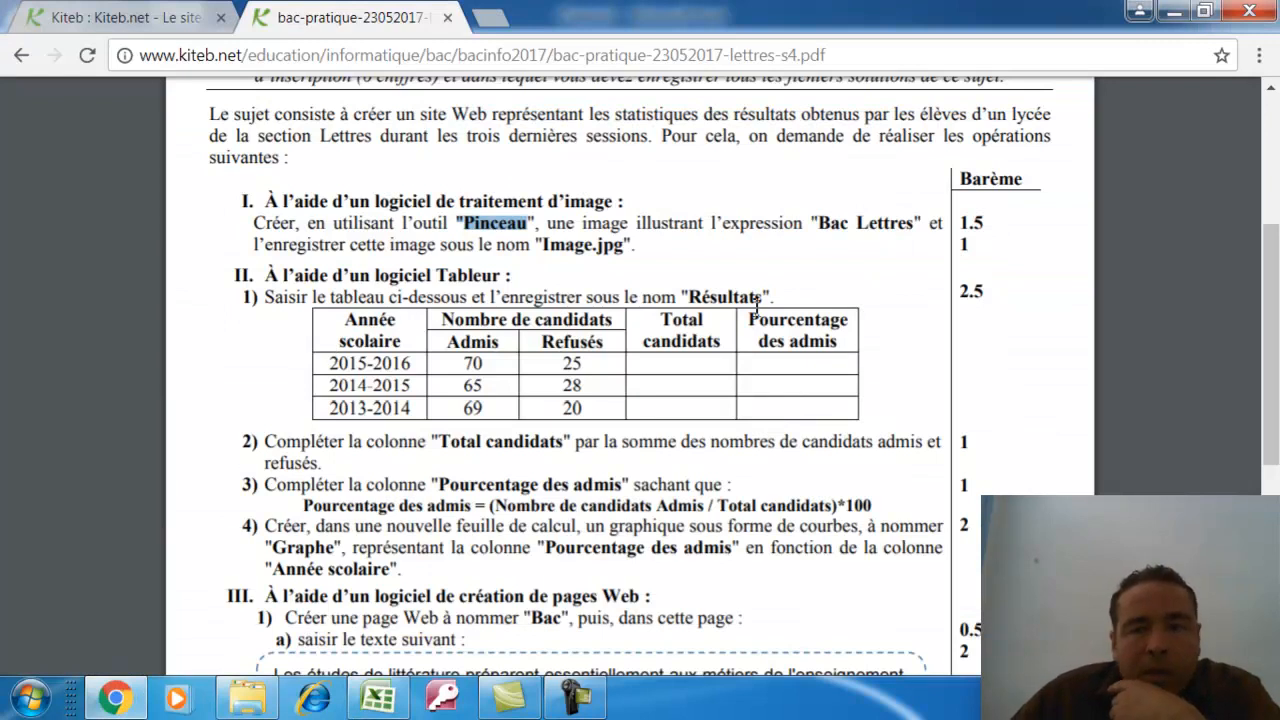
left_click(1205, 11)
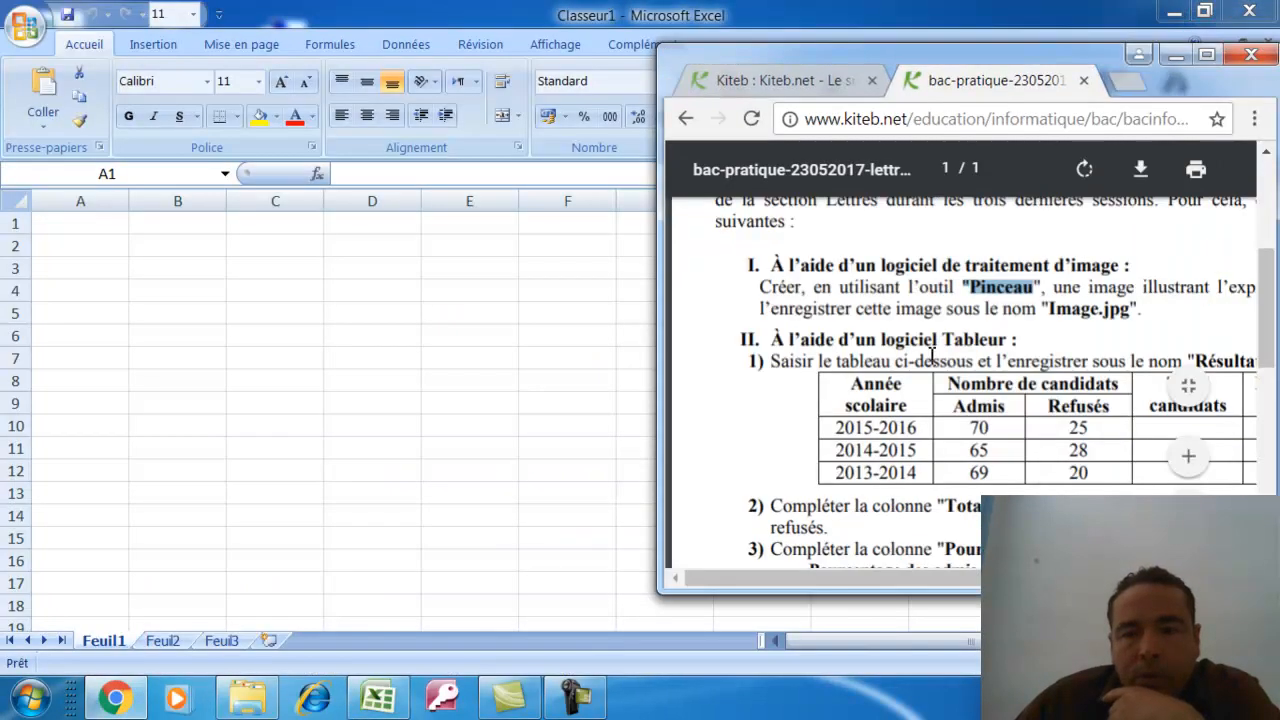
left_click(85, 228)
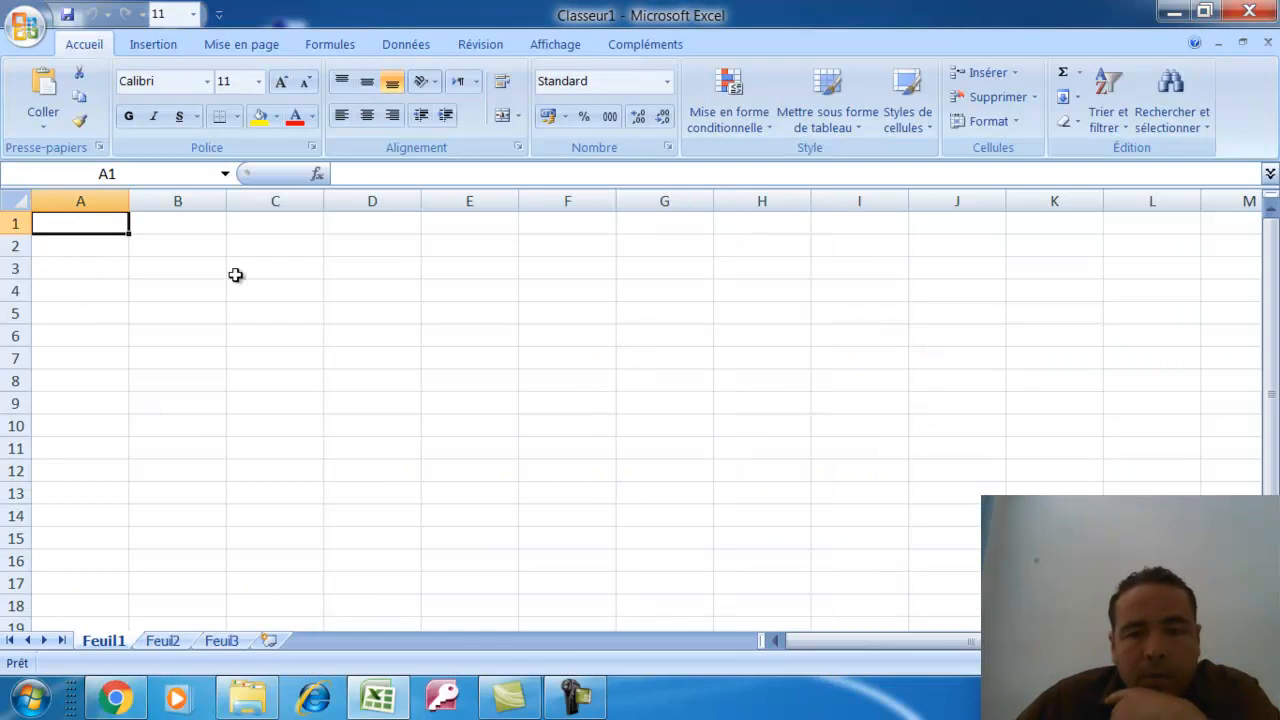
left_click(1205, 12)
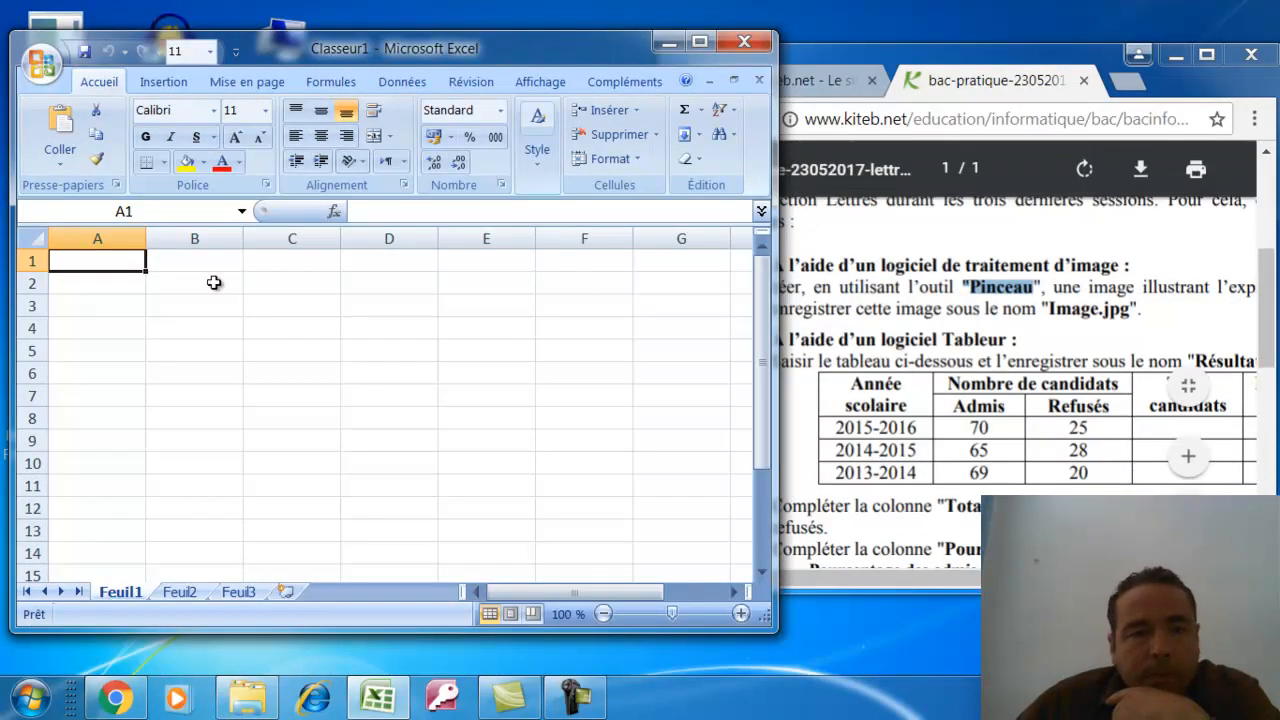
Enter 'Année scolaire' in A1 and the years 2015-2016, 2014-2015, 2013-2014 in A2:A4
type("A")
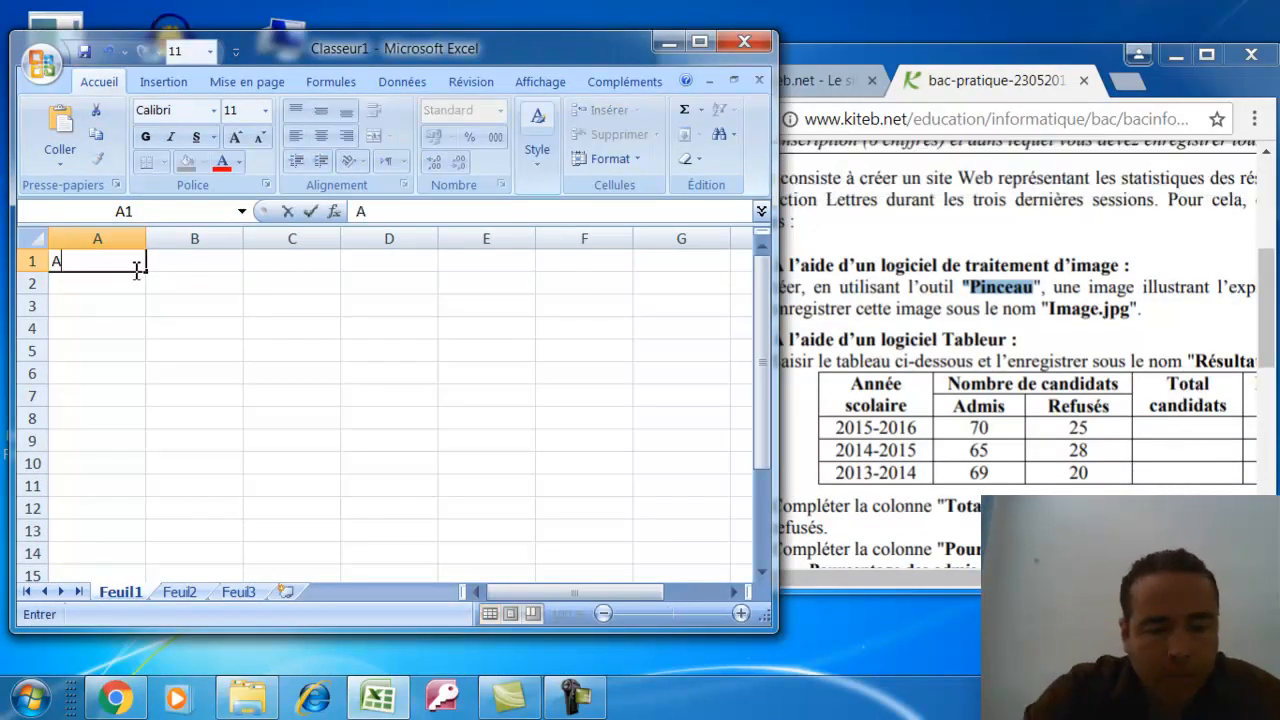
type("nnée")
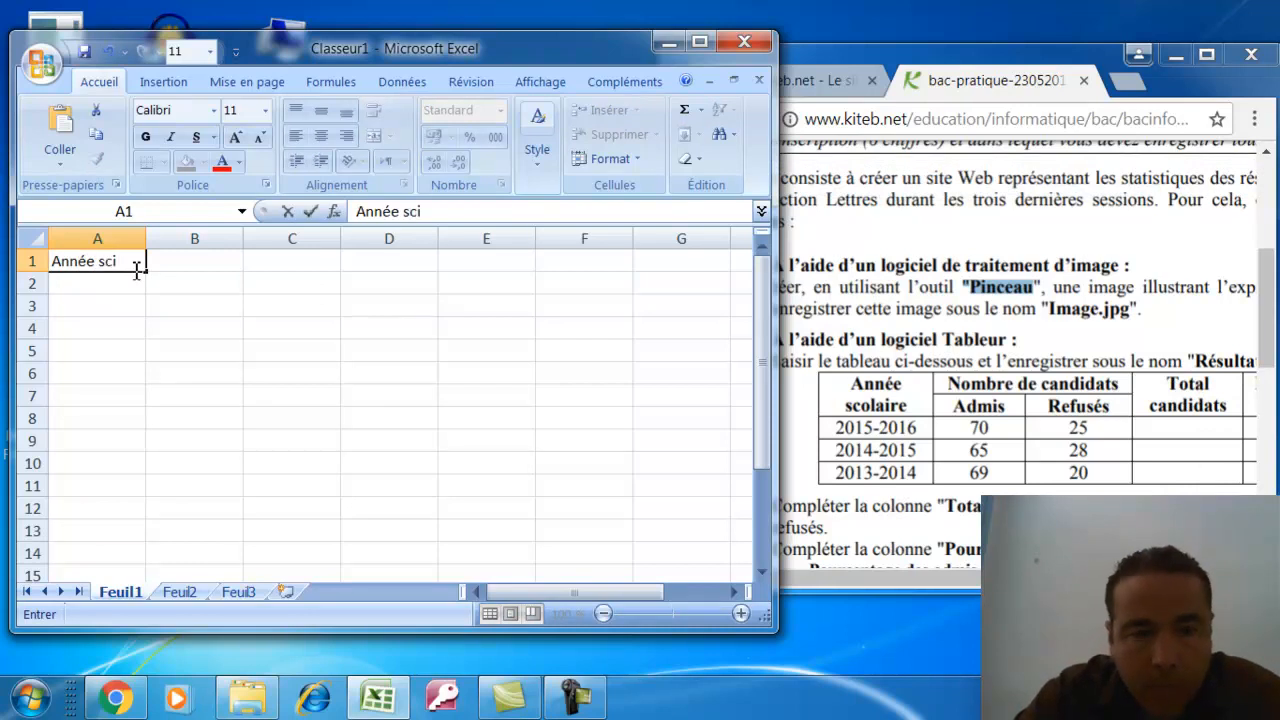
type(" scolaire")
key("Return")
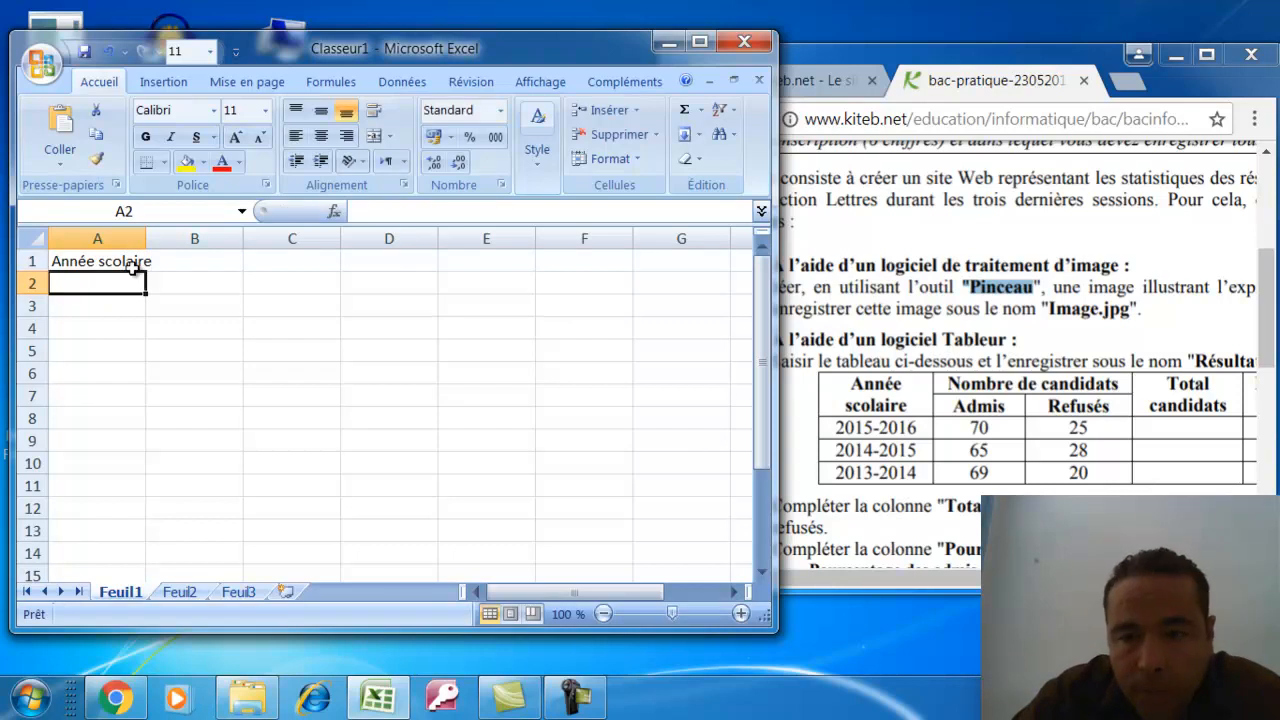
type("2015")
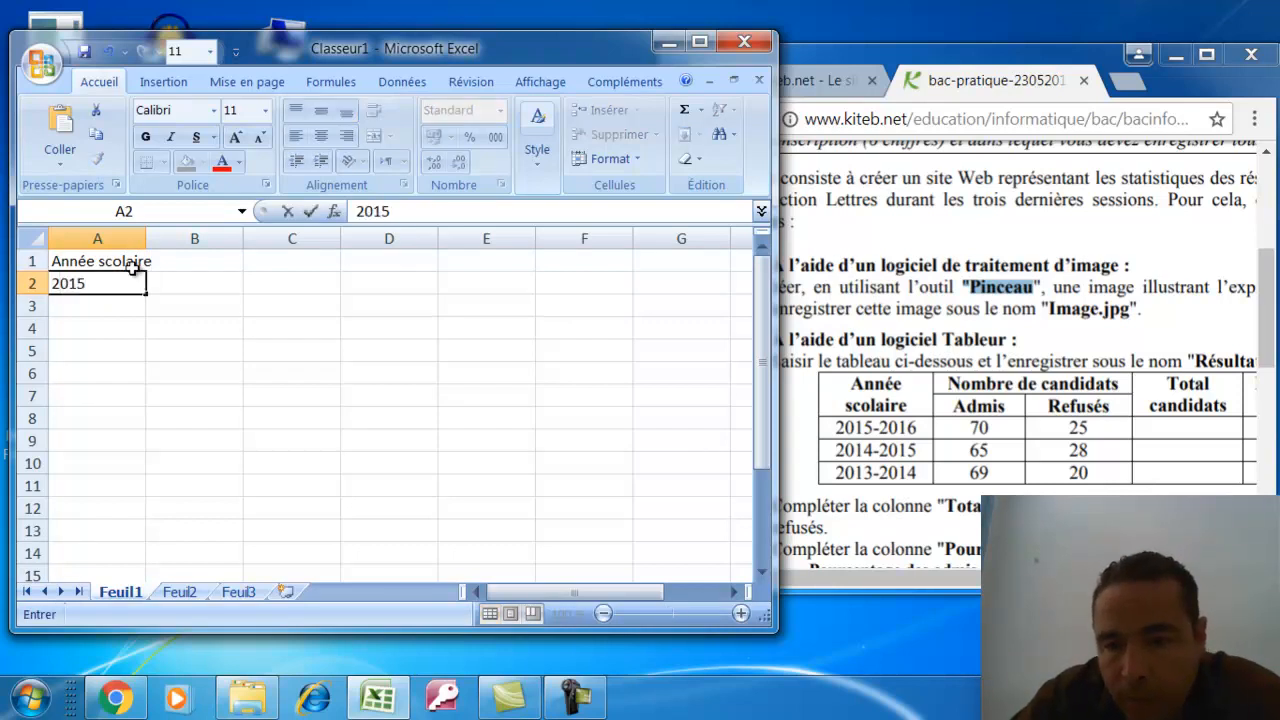
type("-2016")
key("Return")
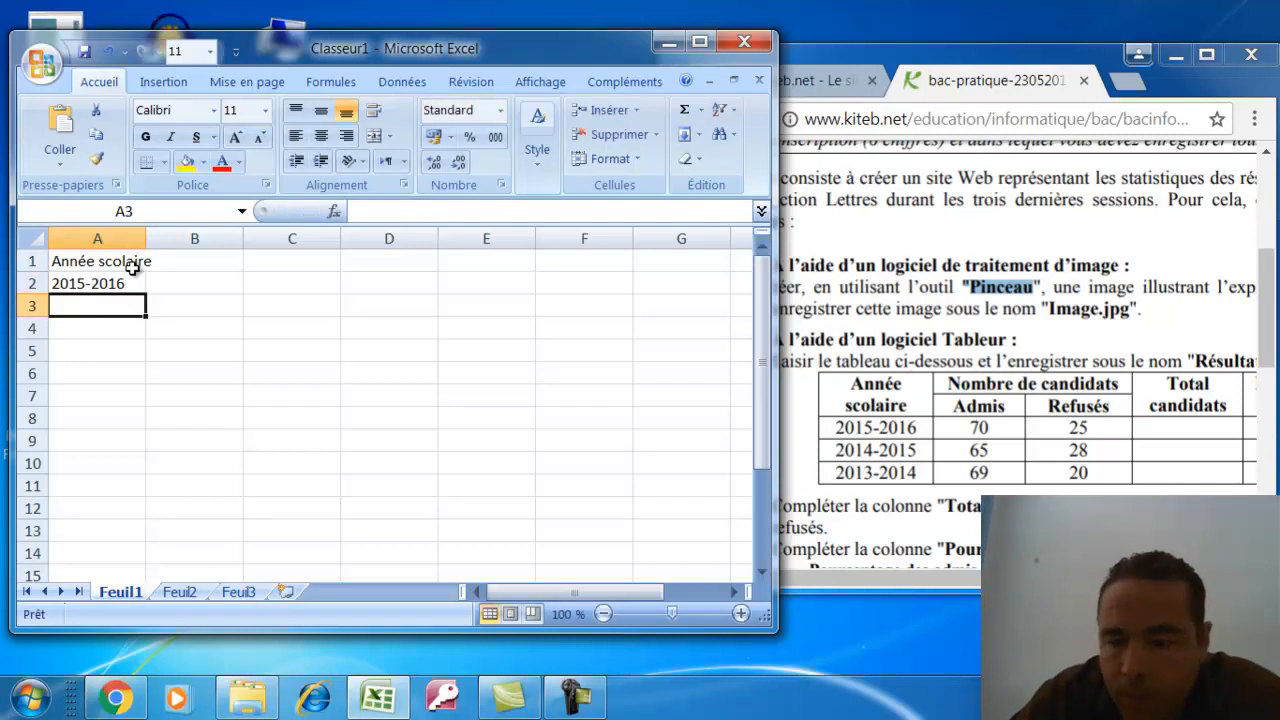
type("2014")
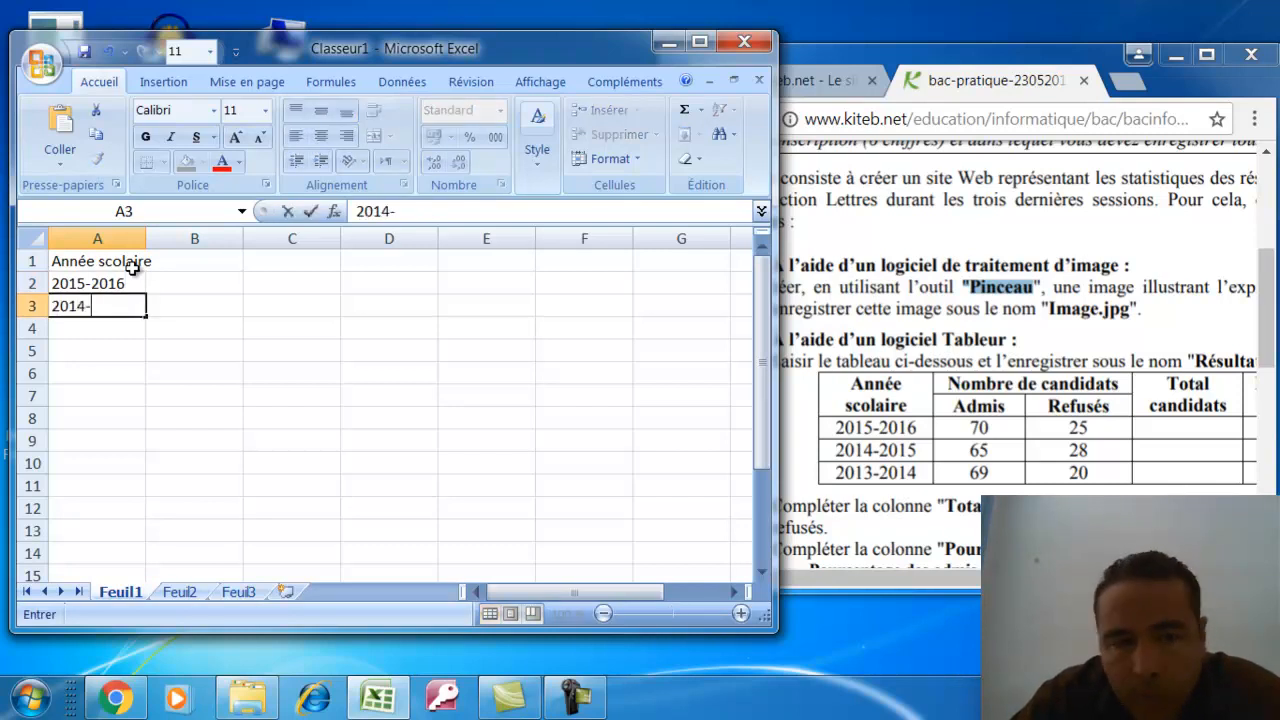
type("-2015")
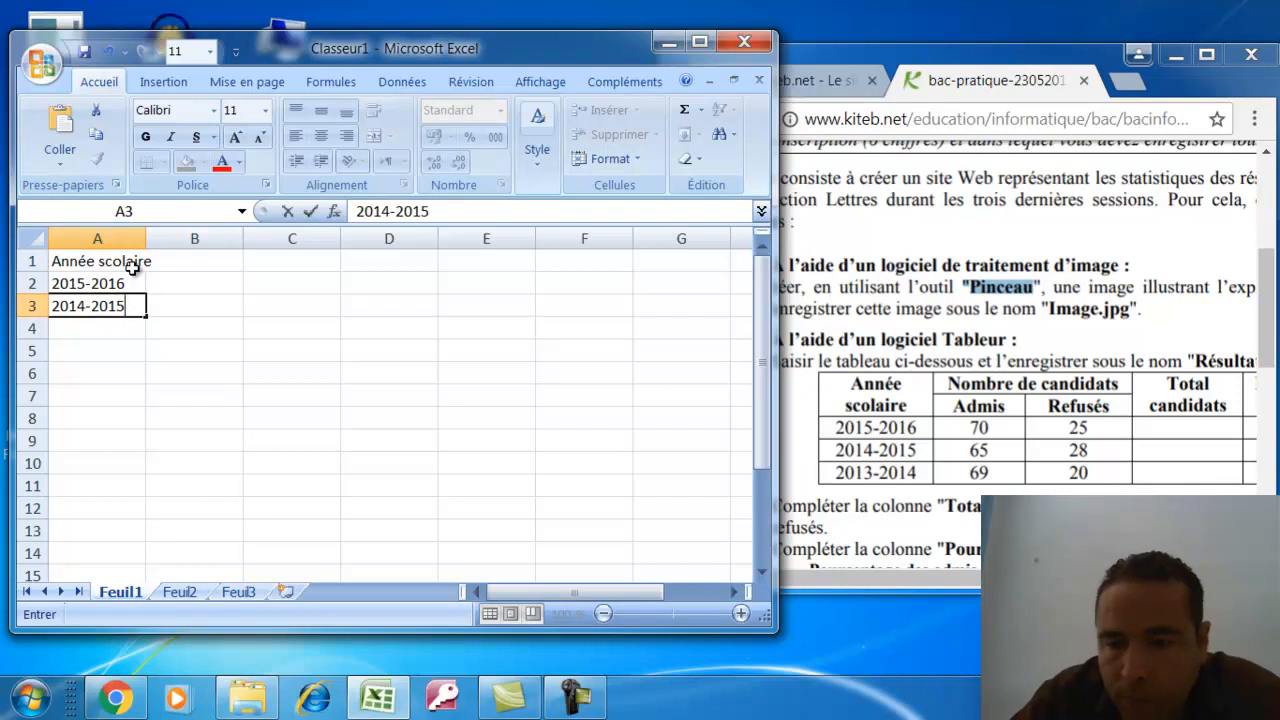
key("Return")
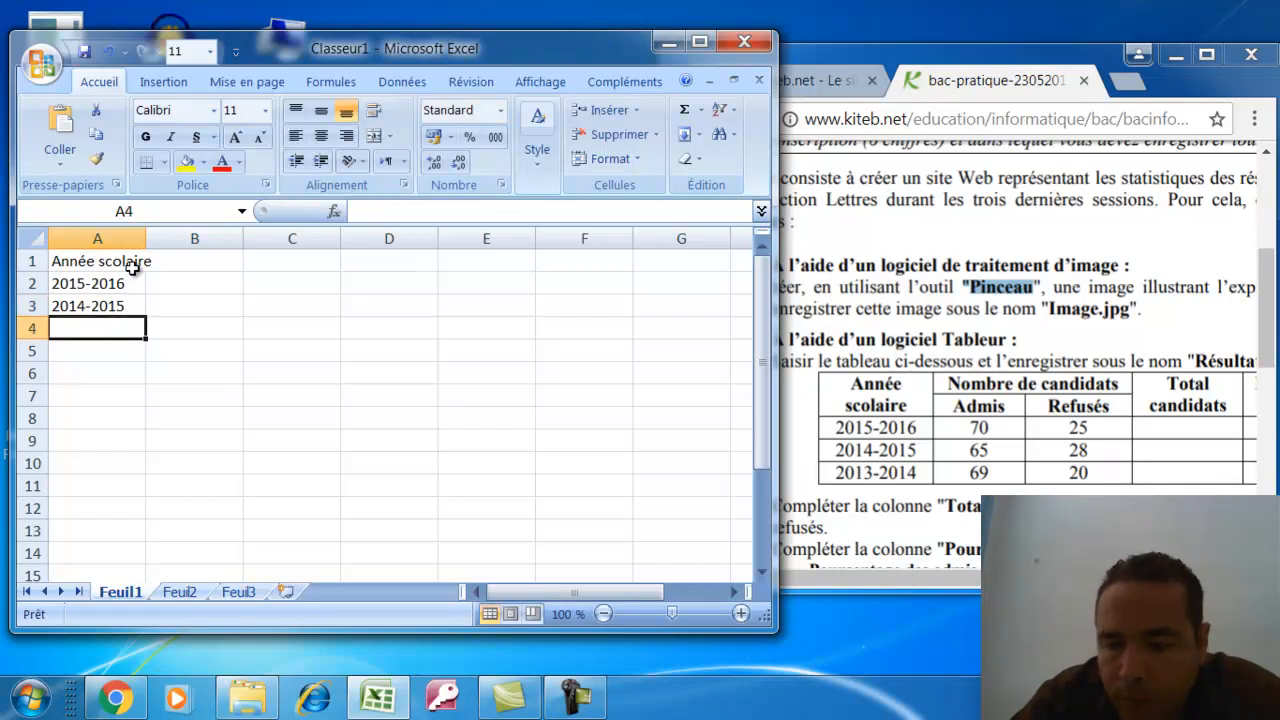
type("2013-2014")
key("Return")
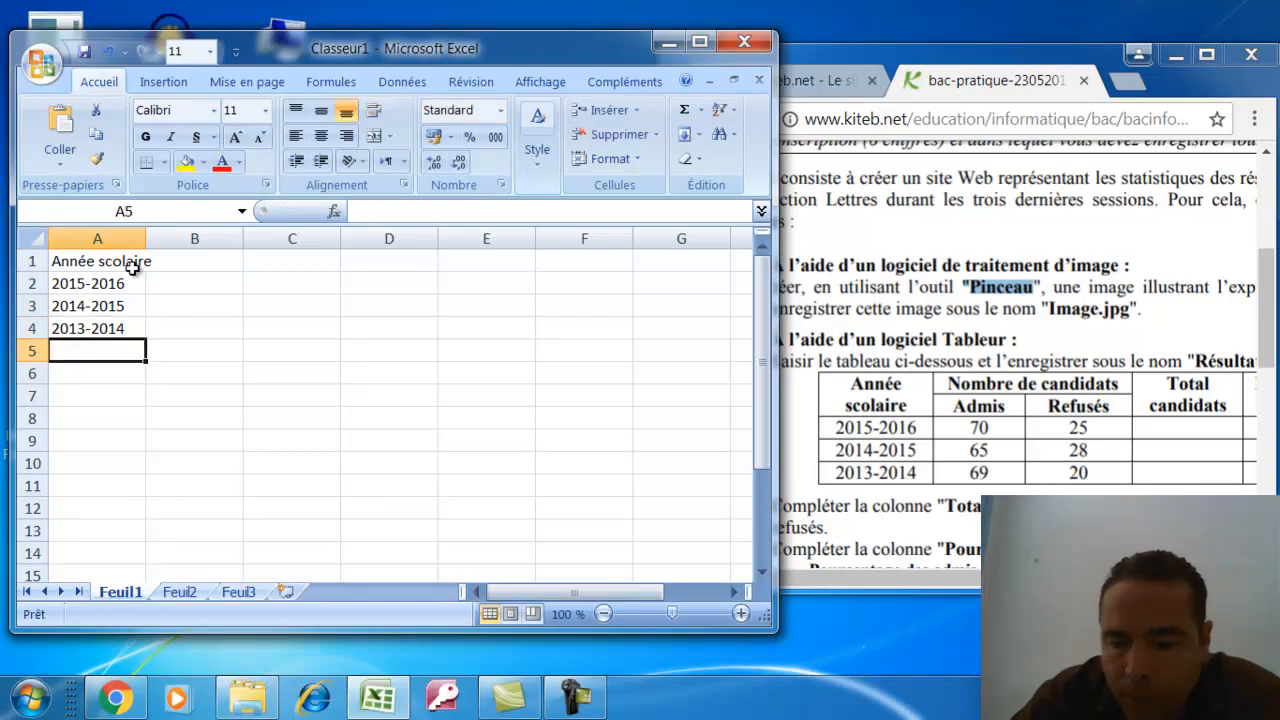
Add the 'nombre de candidats' heading in B1
key("Right")
key("Up")
key("Up")
key("Up")
key("Up")
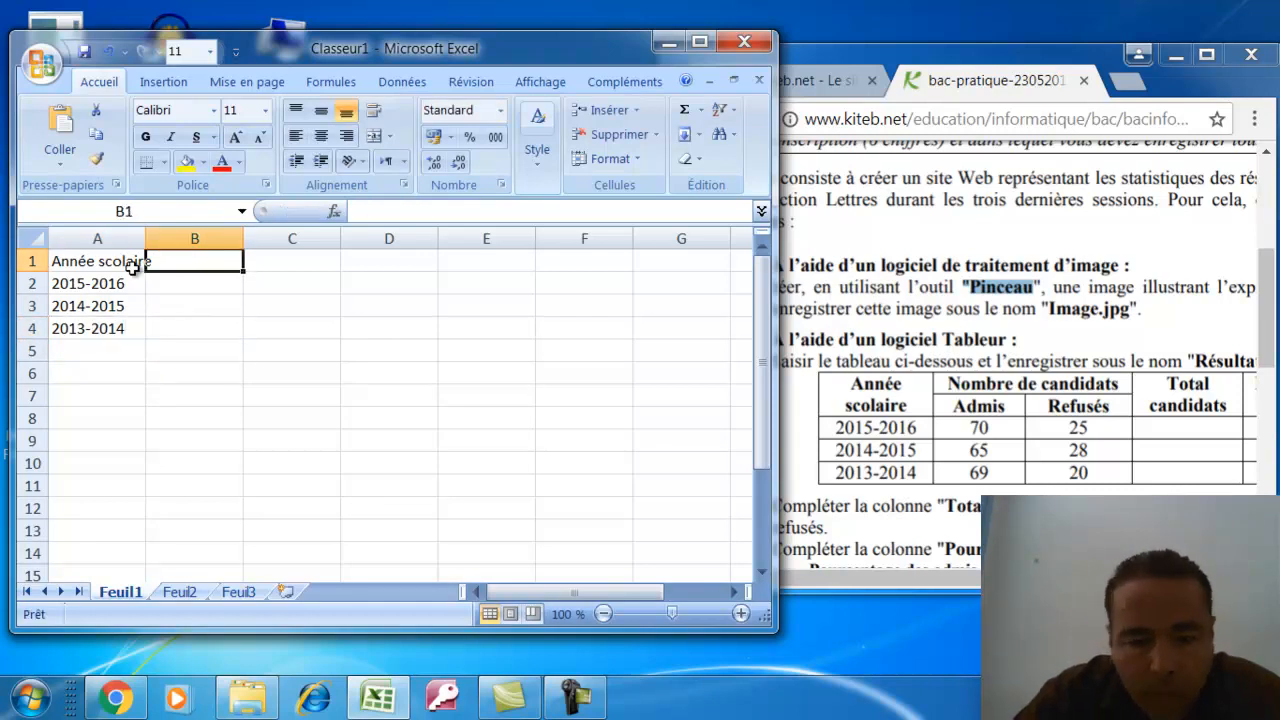
type("nombre")
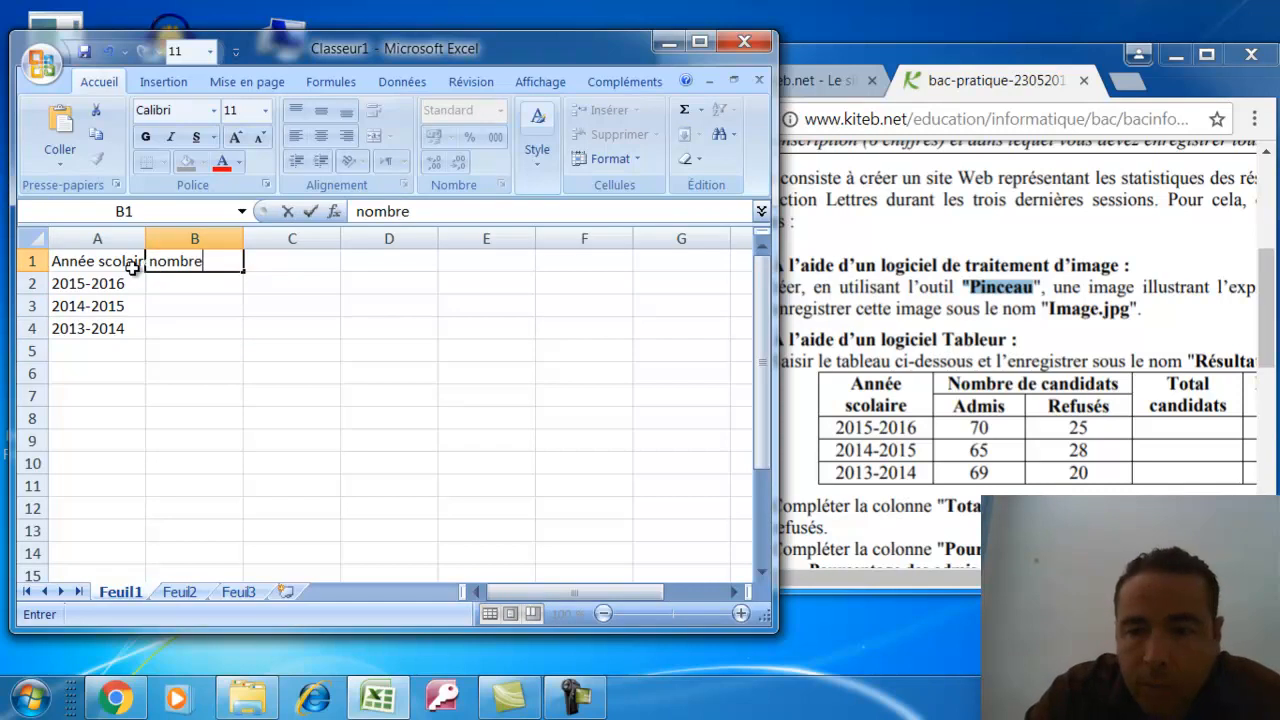
type(" de candidats")
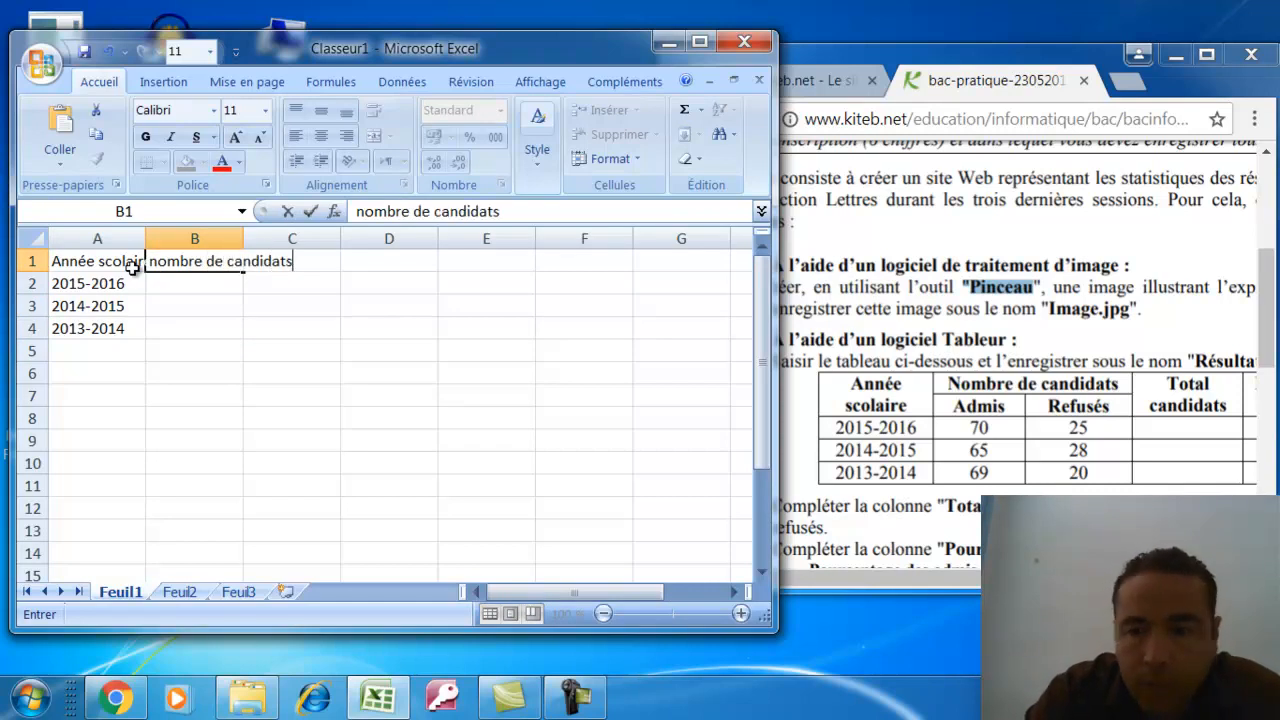
key("Return")
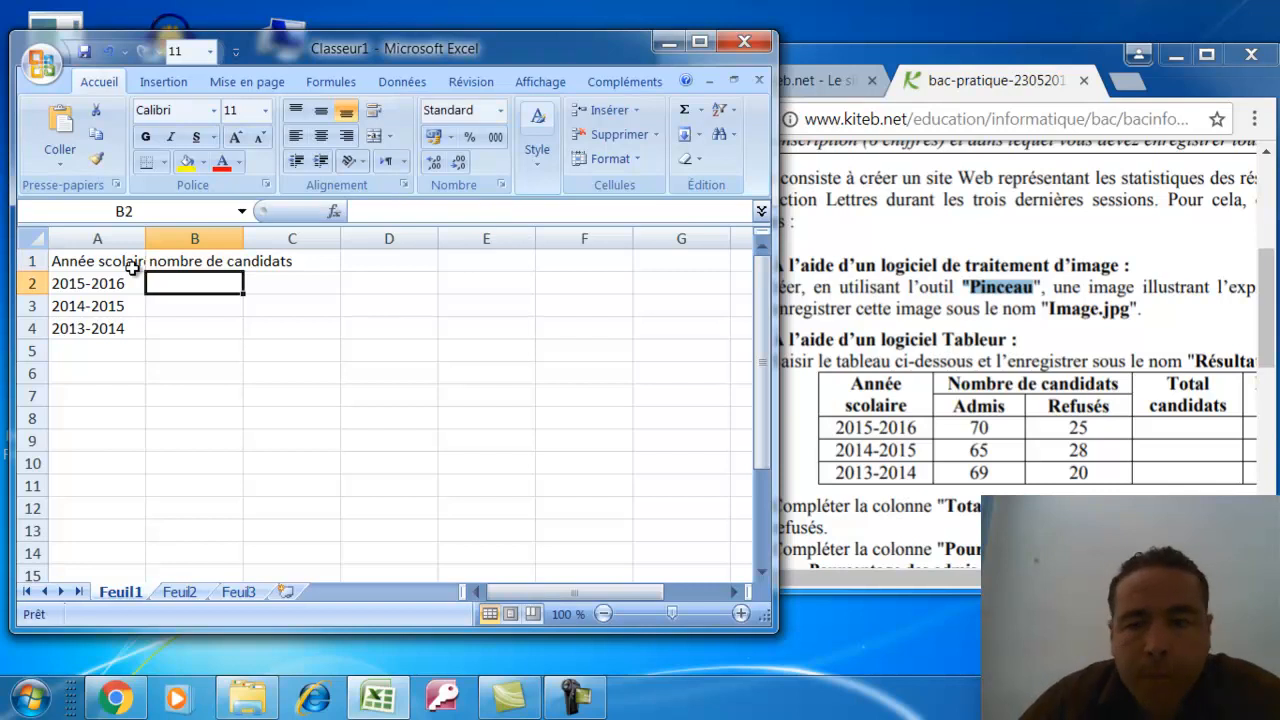
Insert a row above the years, add 'admis' and 'refusés' sub-headings and 'Total candidats' in D1
right_click(32, 284)
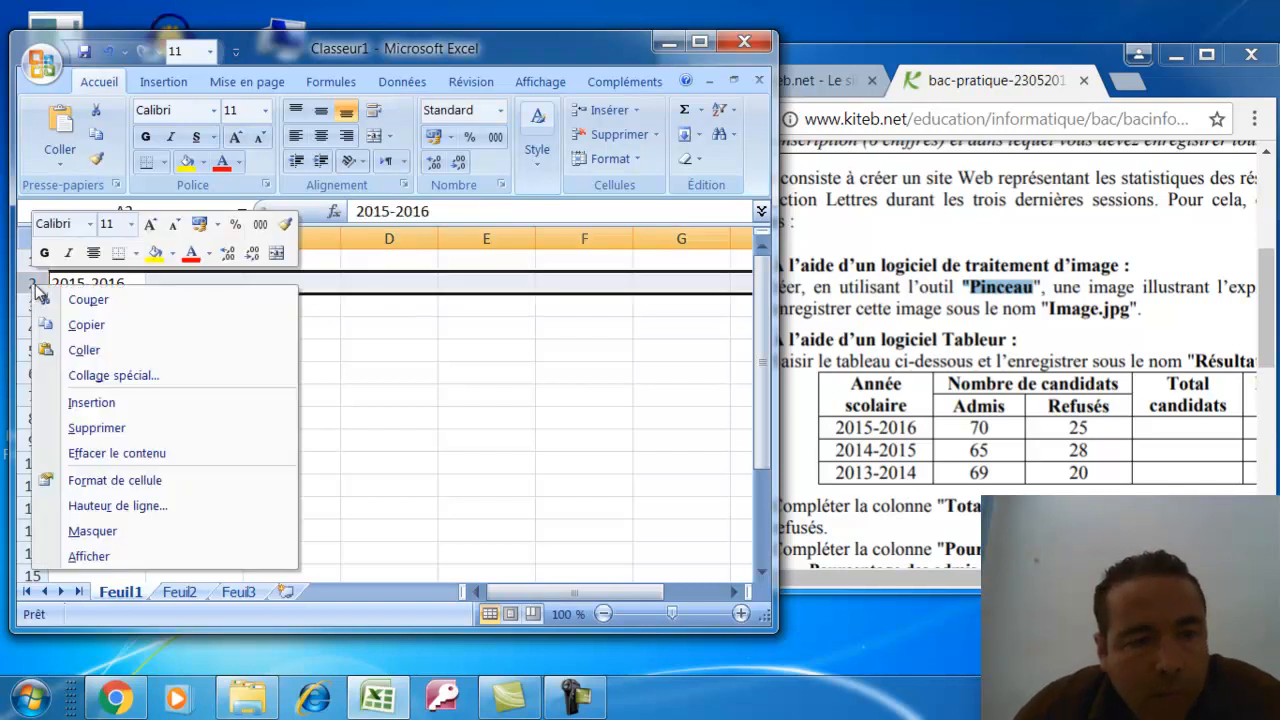
left_click(91, 402)
left_click(196, 281)
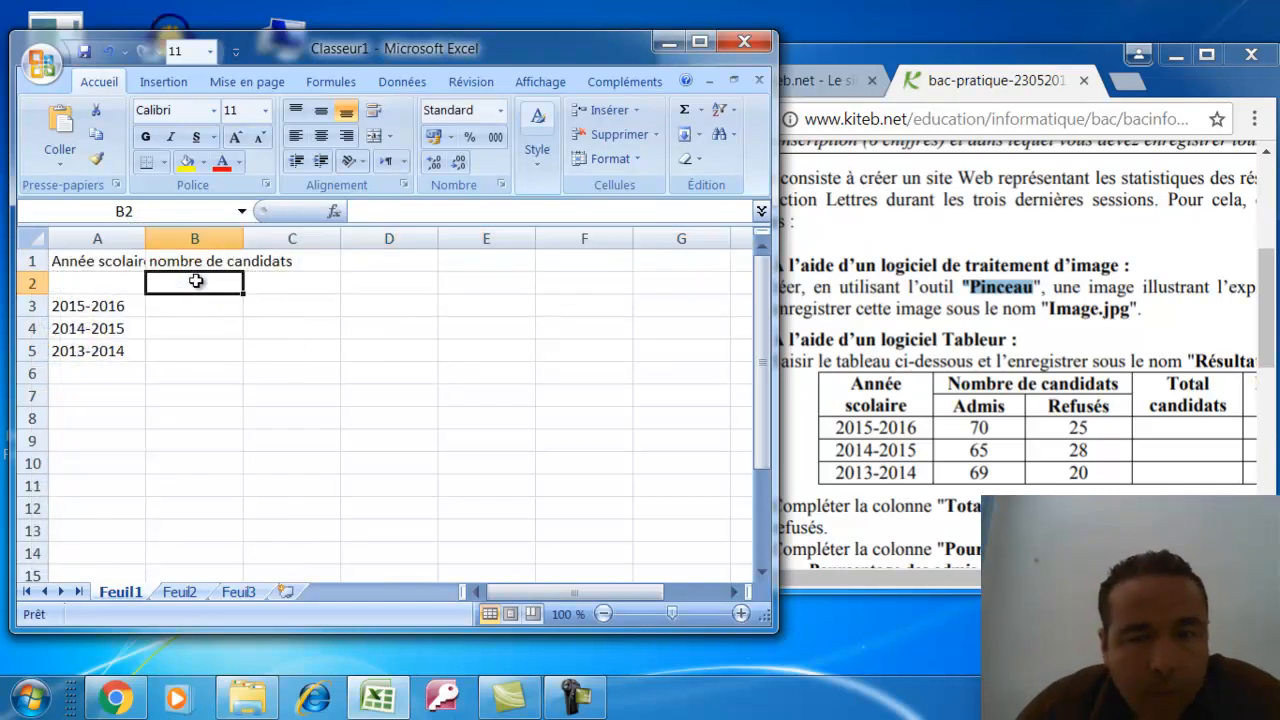
type("admis")
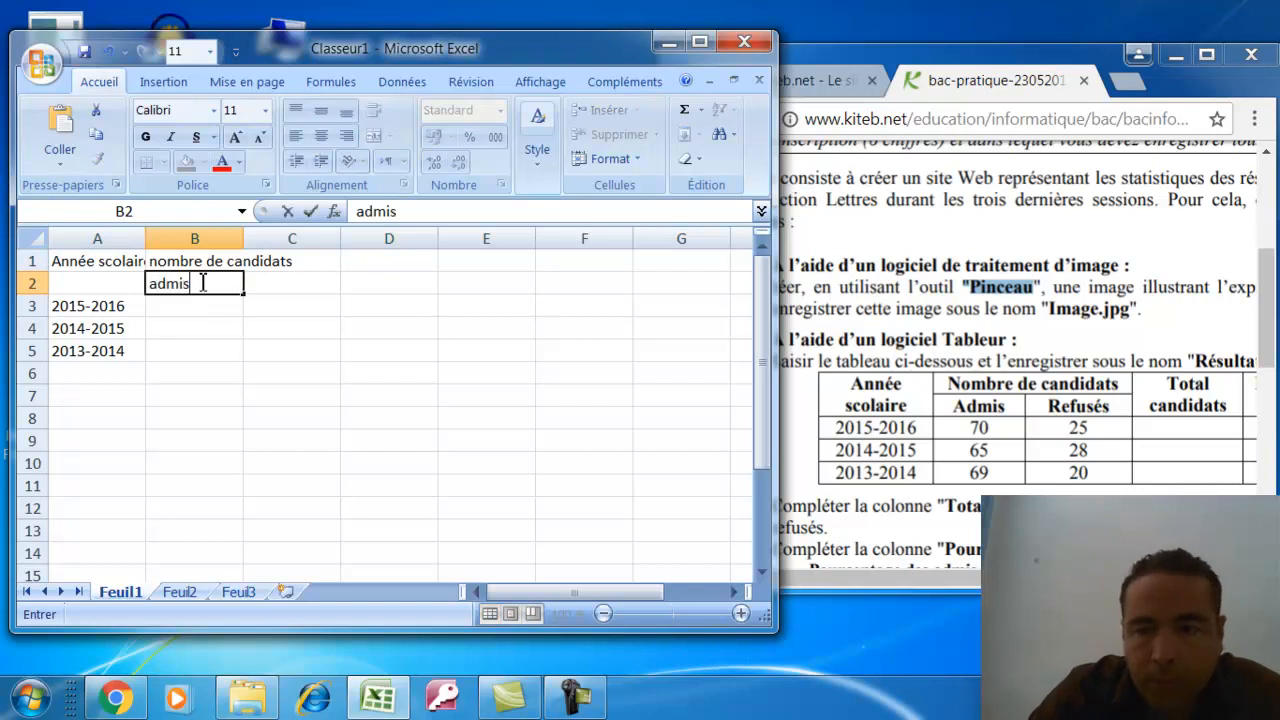
key("Tab")
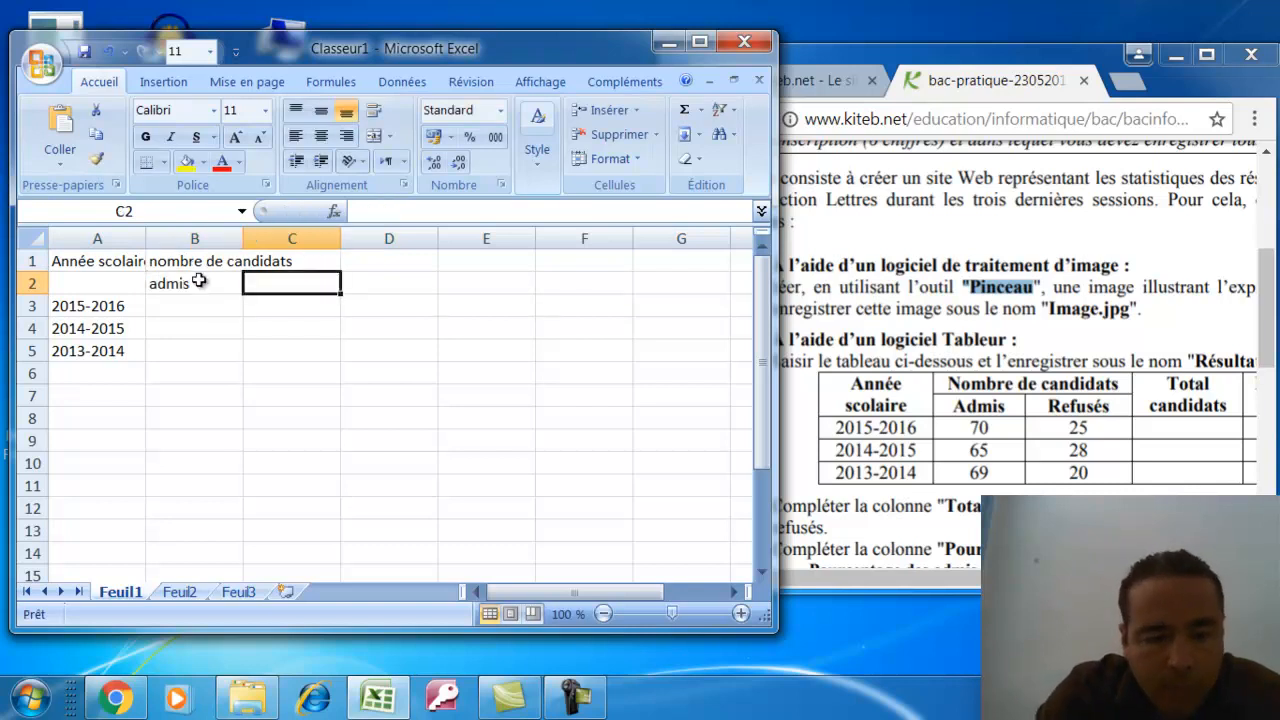
type("refusés")
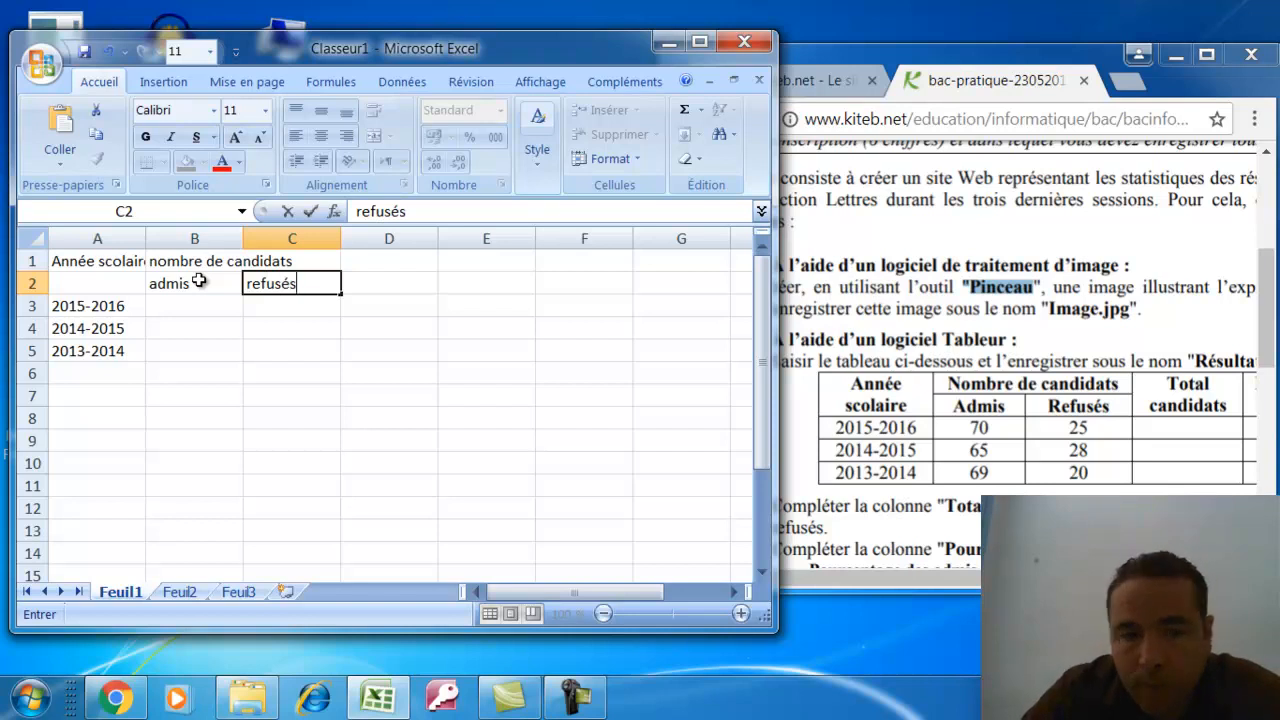
key("Tab")
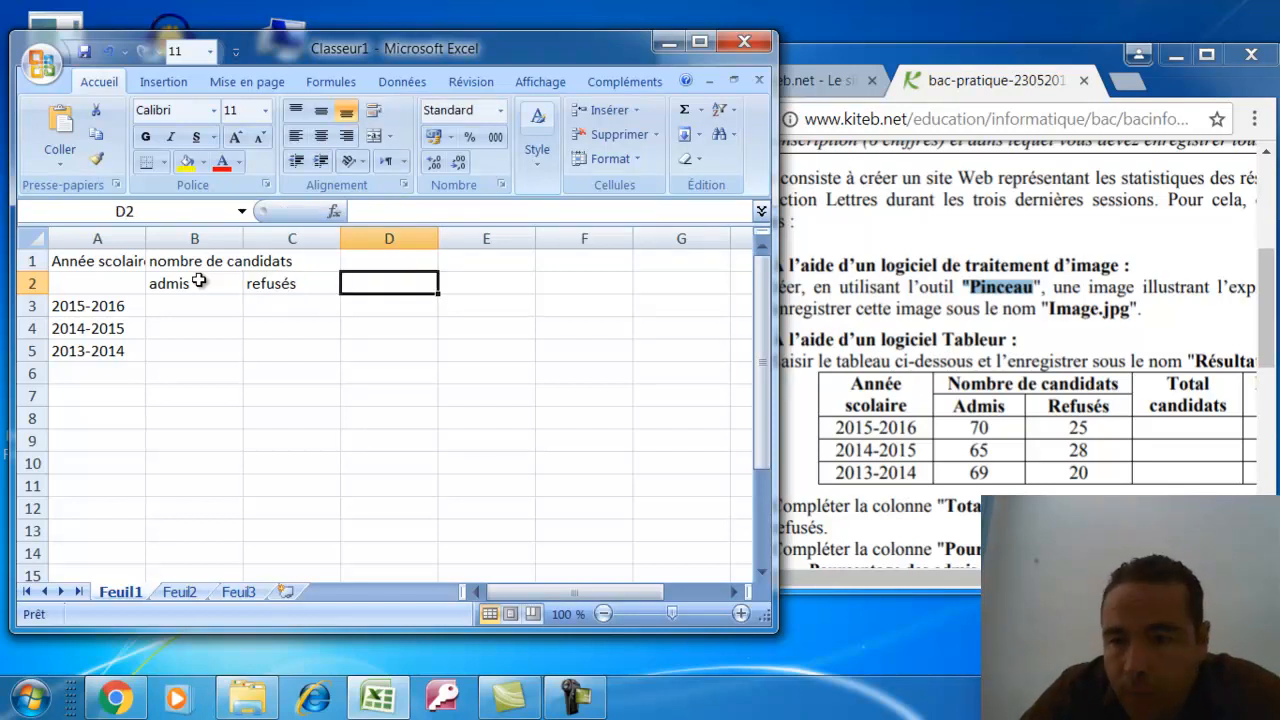
key("Up")
type("T")
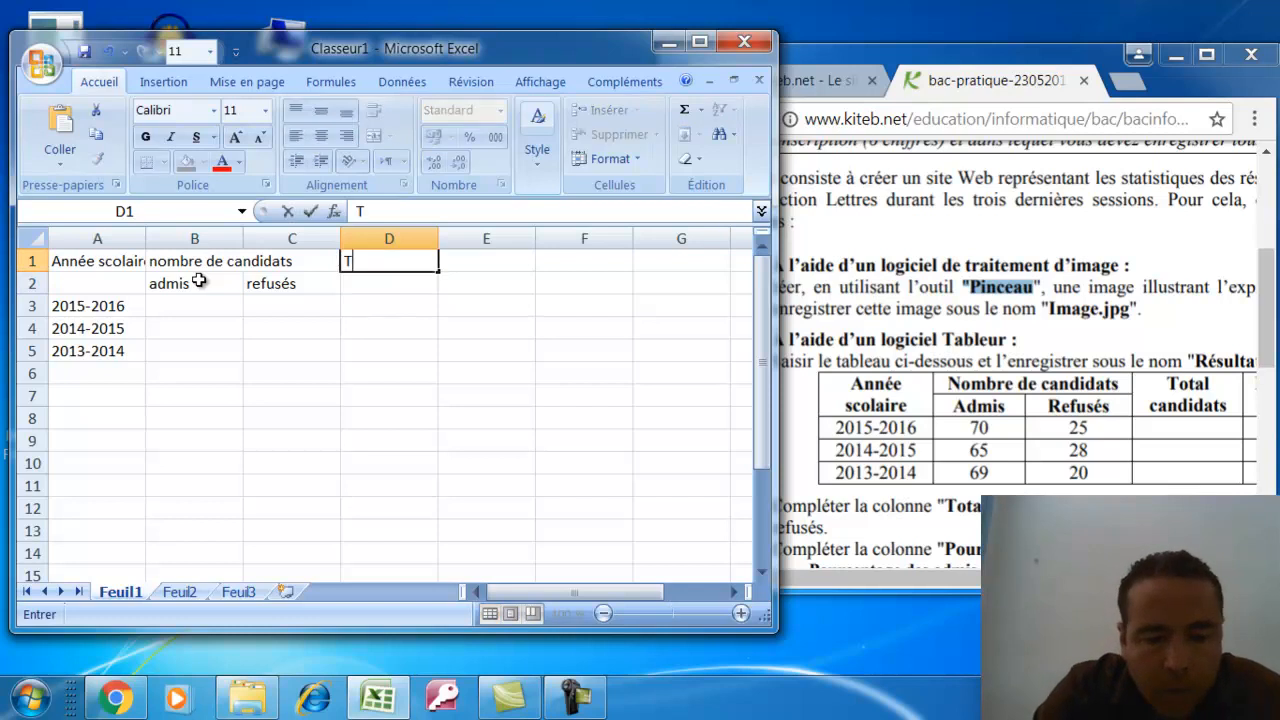
type("otal candidats")
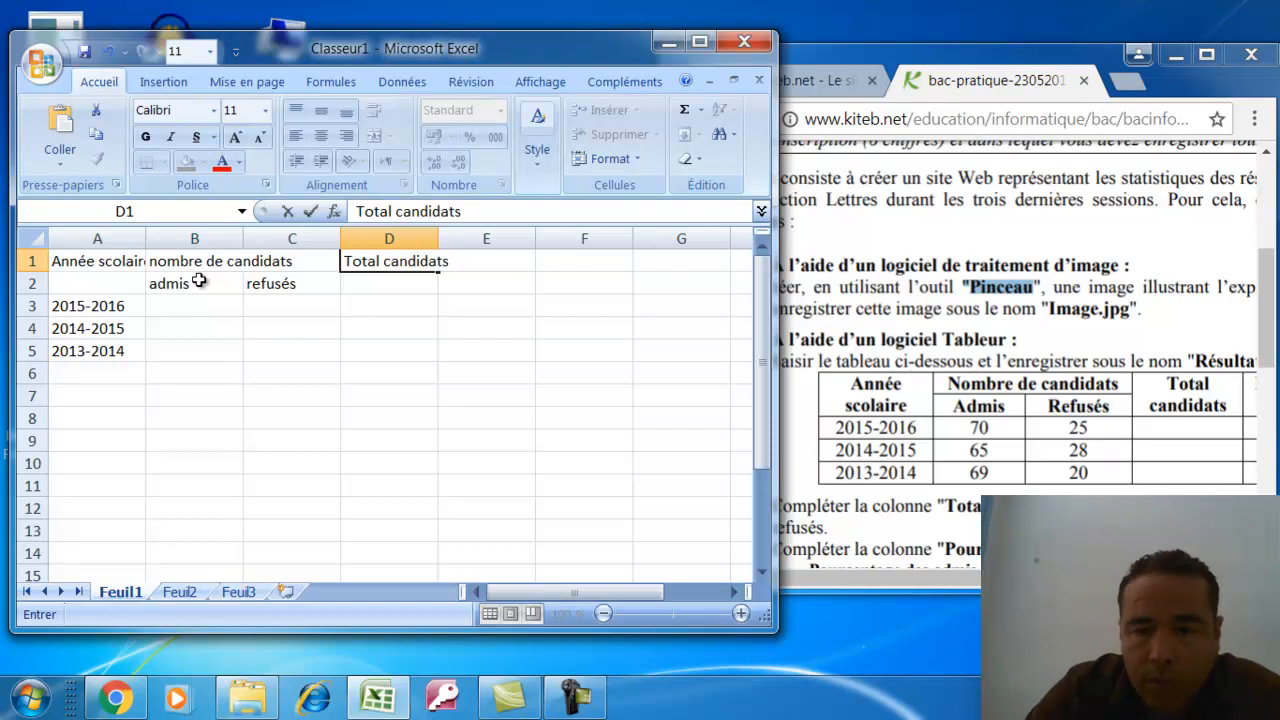
key("Return")
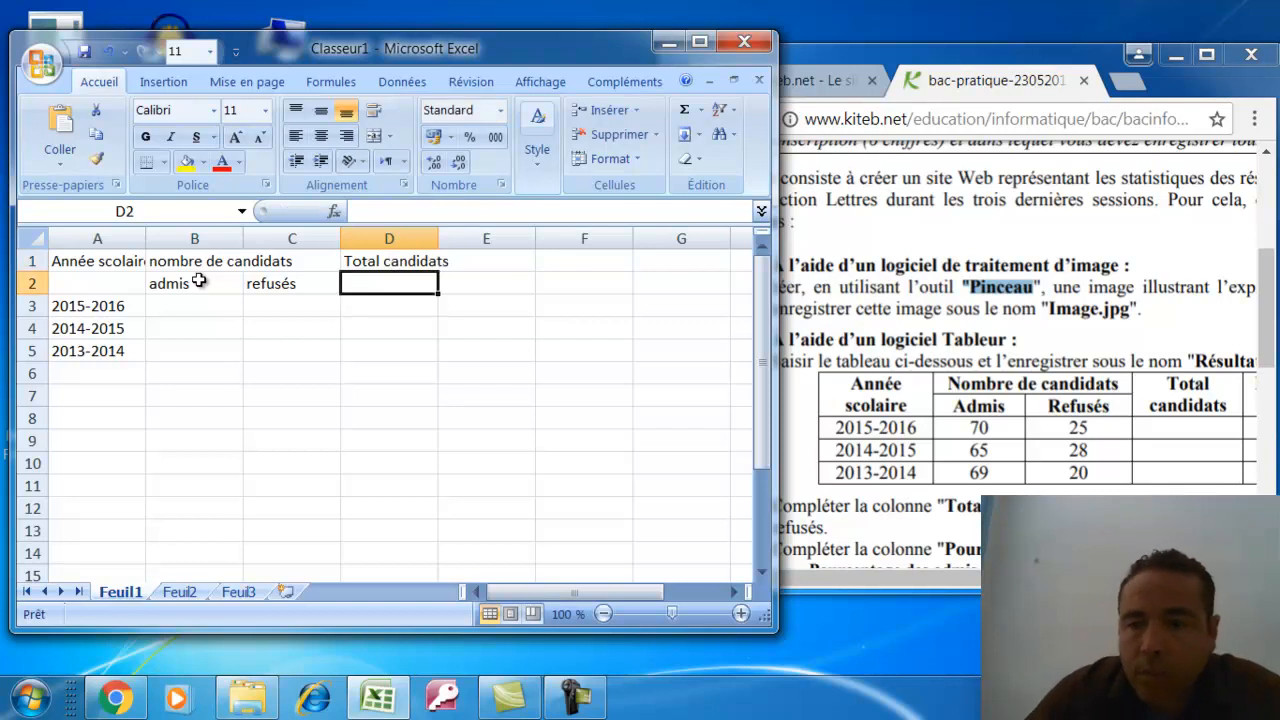
Check the PDF table and add the 'Pourcentage des admis' heading in E1
left_click(934, 472)
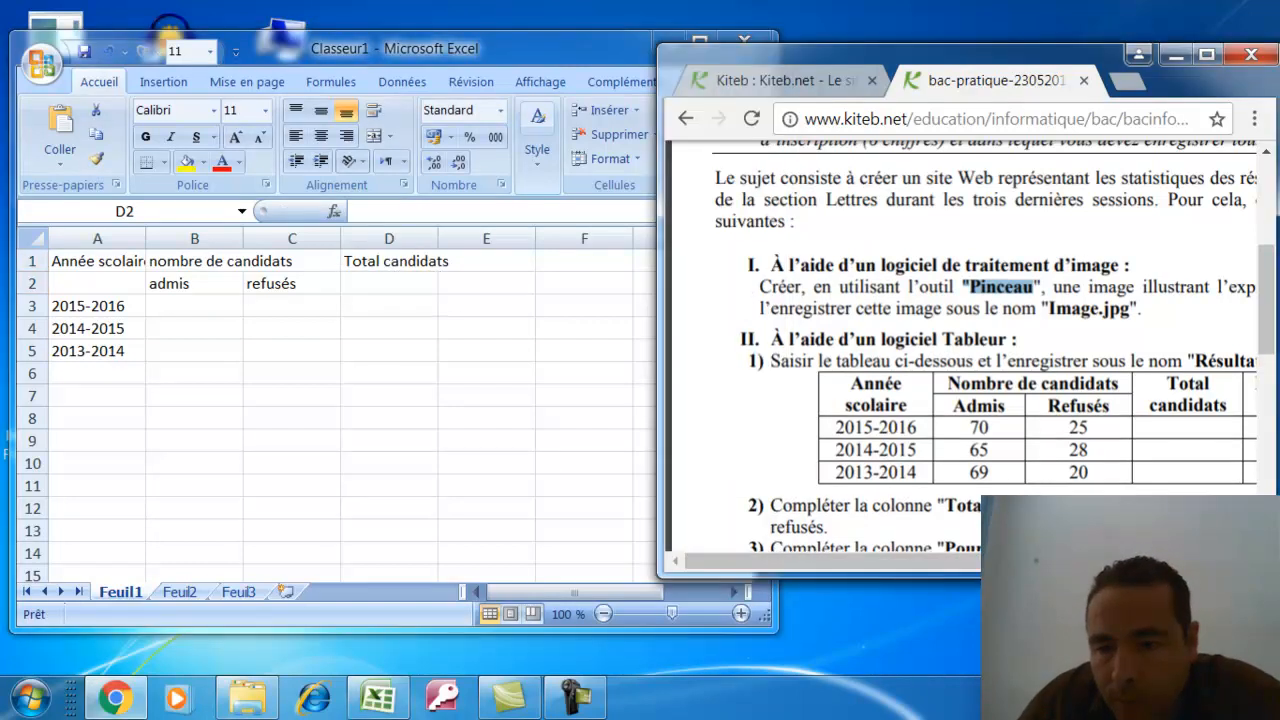
scroll(1116, 199, "right", 2)
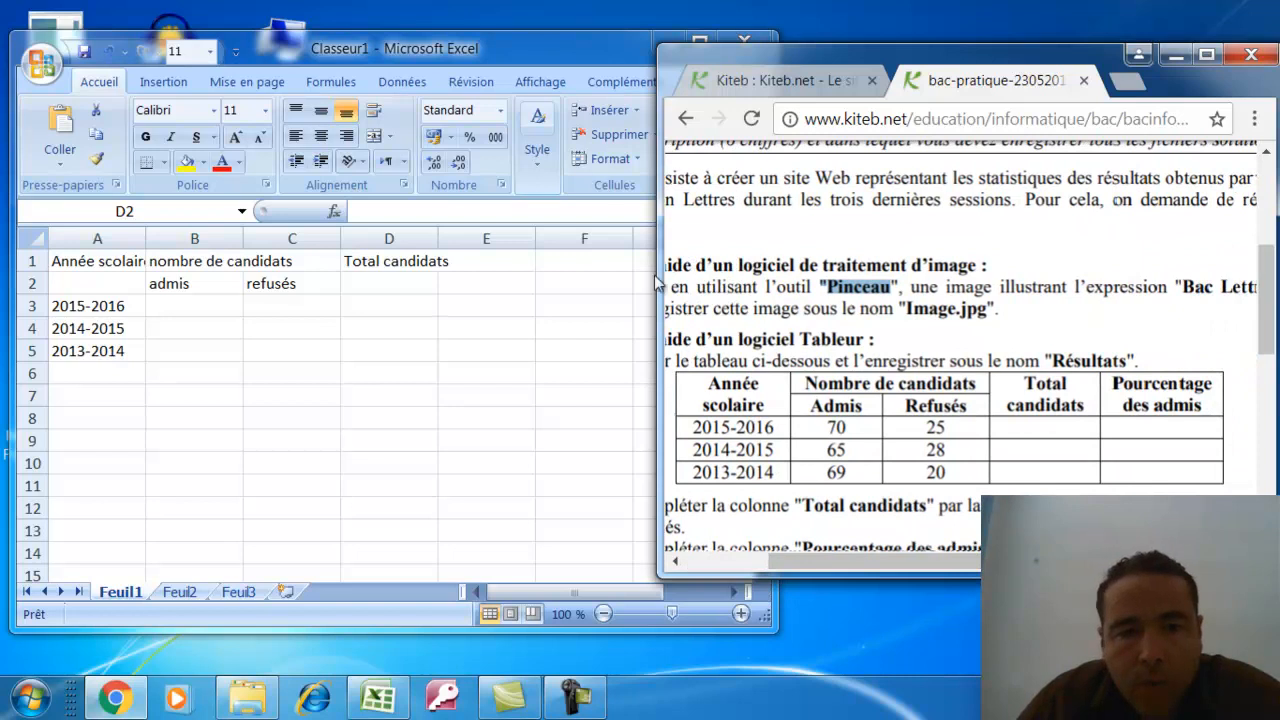
left_click(514, 255)
left_click(511, 256)
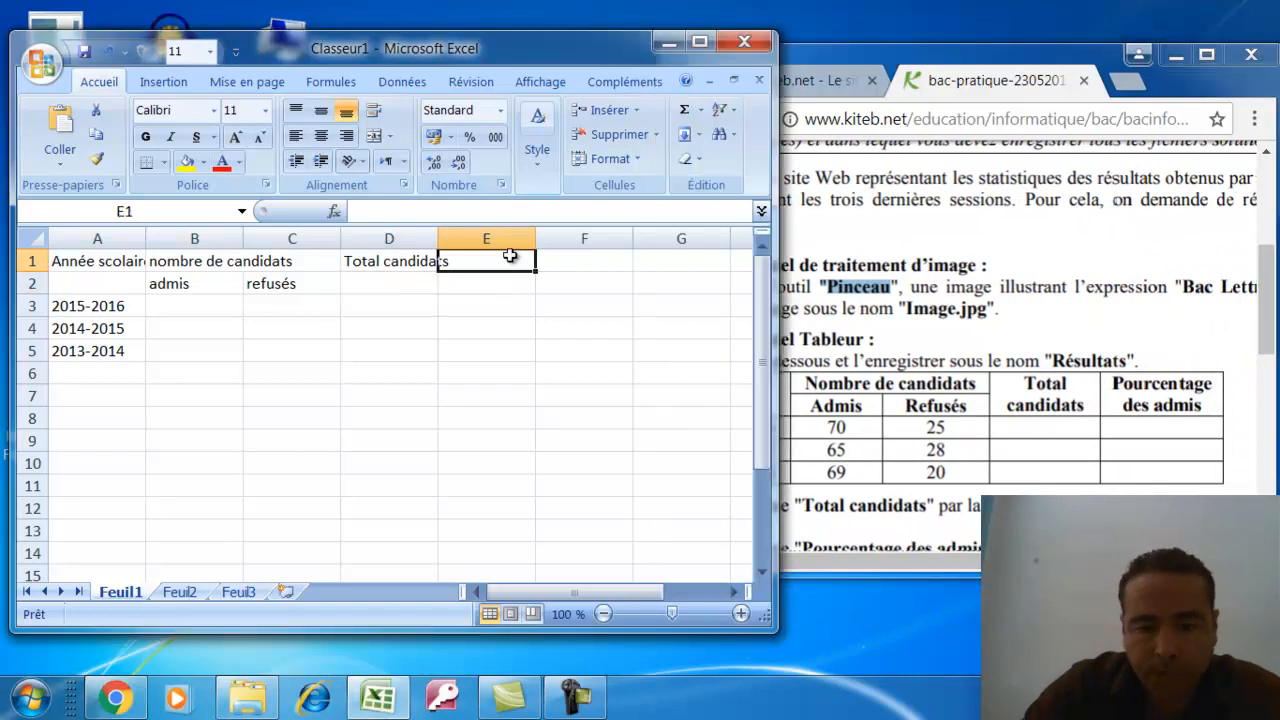
type("Pourcentage")
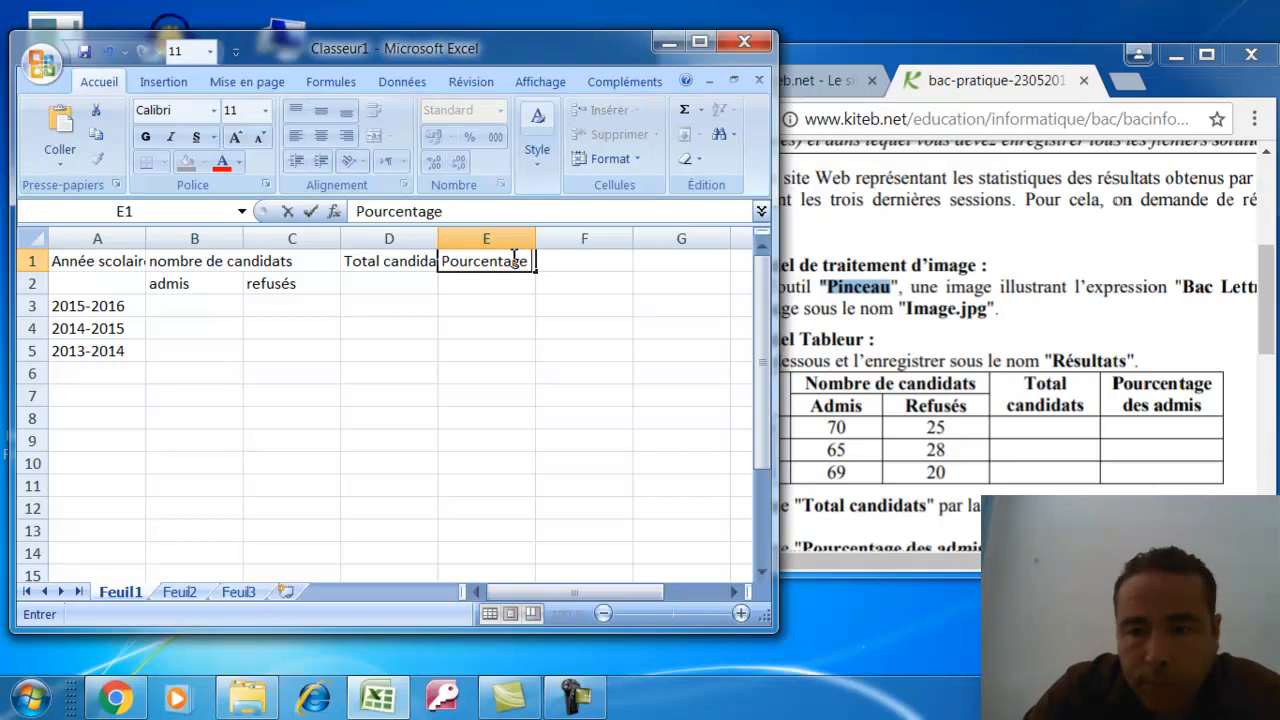
type(" des ad")
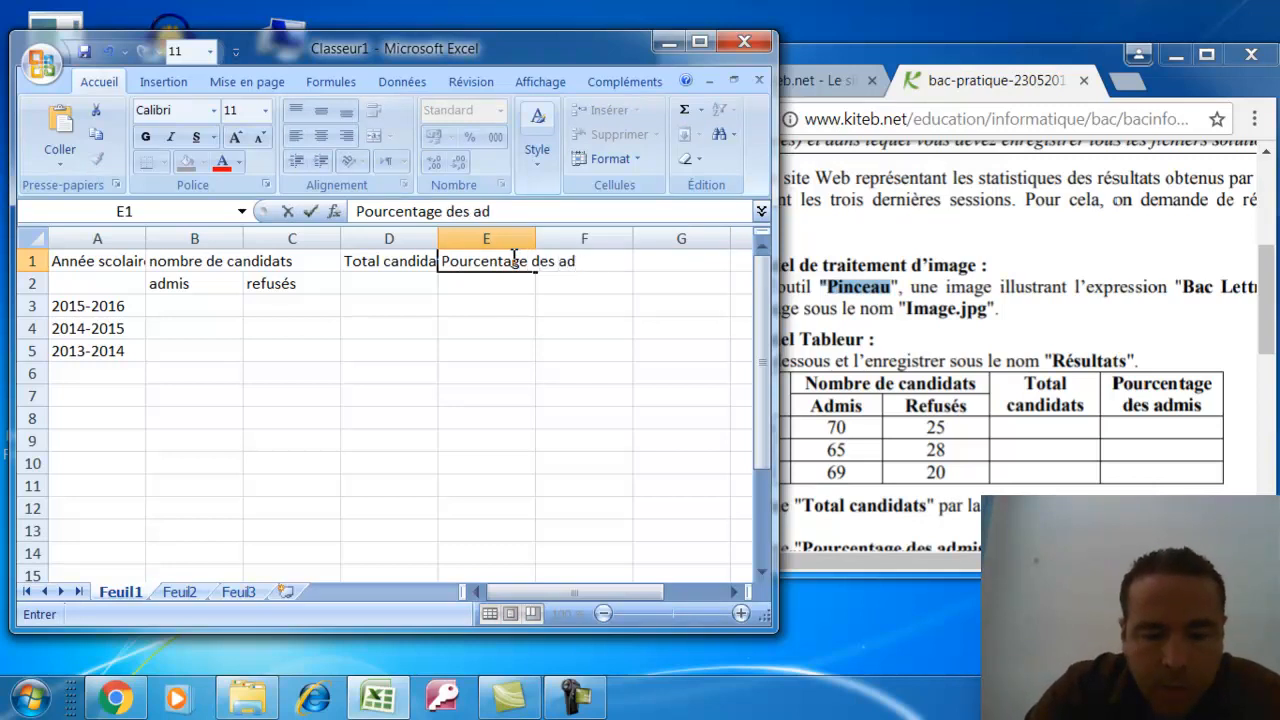
type("mis")
key("Return")
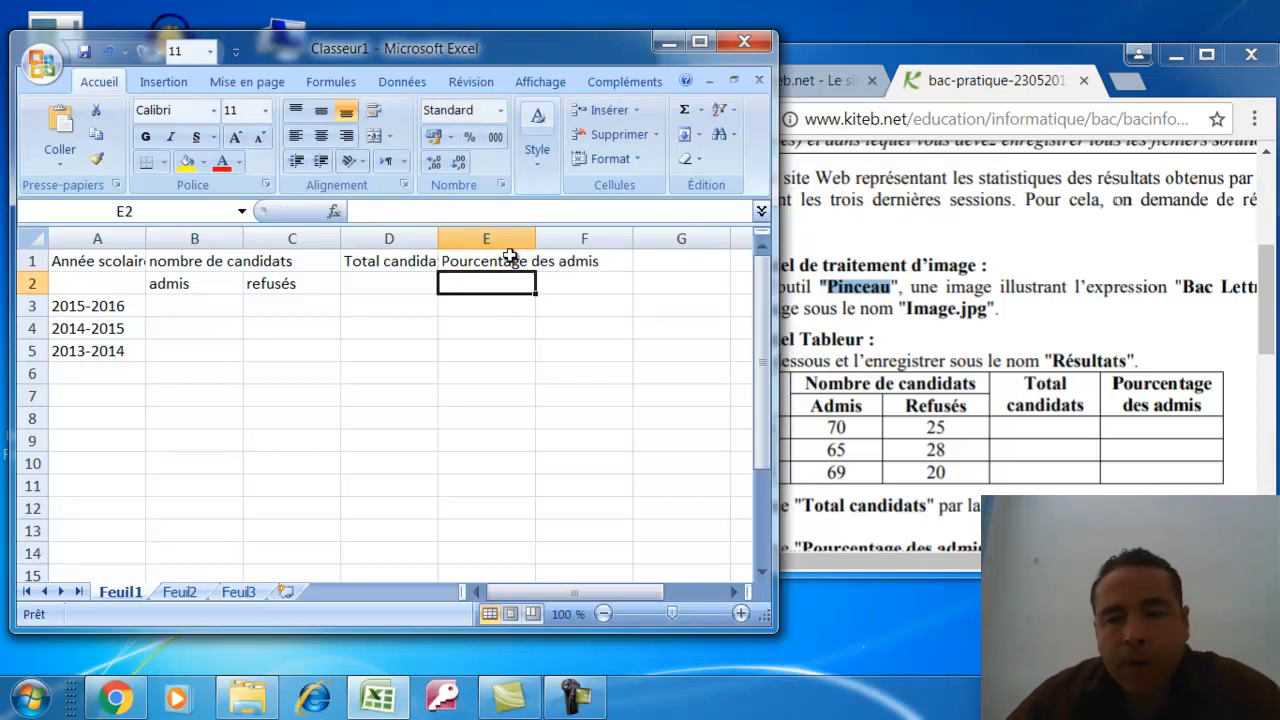
Enter the admitted counts 70, 65 and 69 in B3:B5
left_click(202, 299)
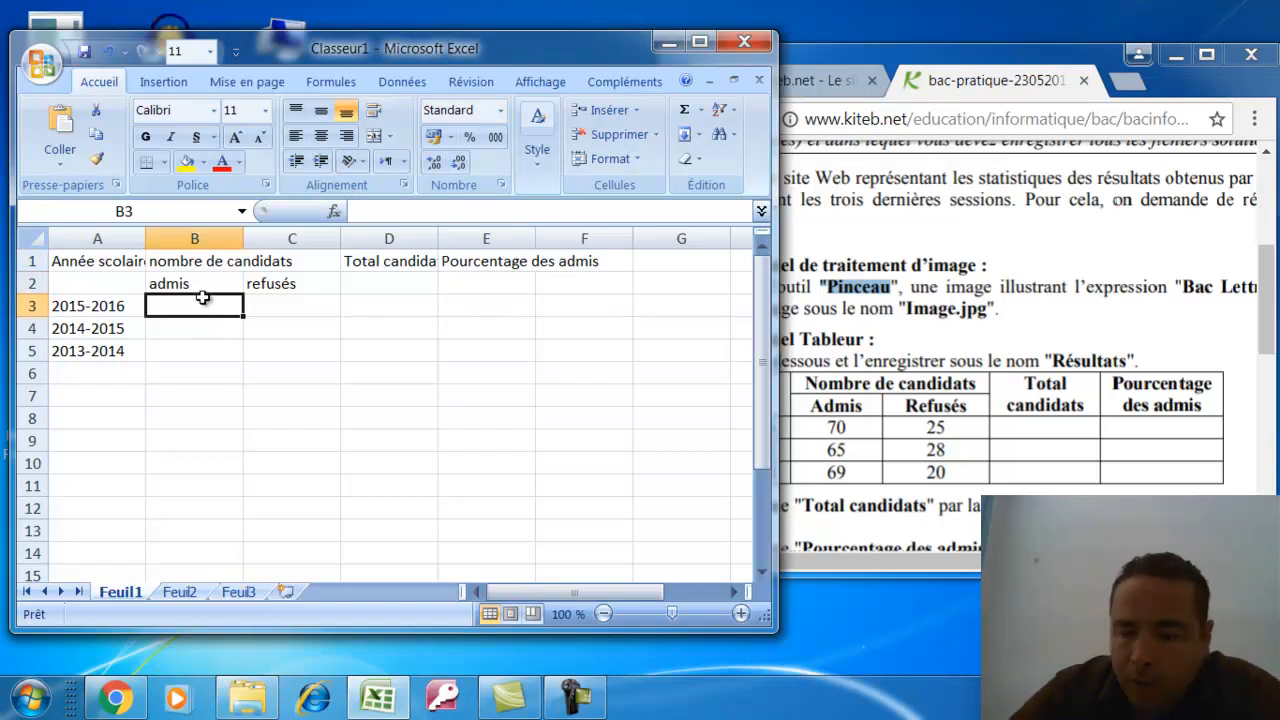
type("70")
key("Return")
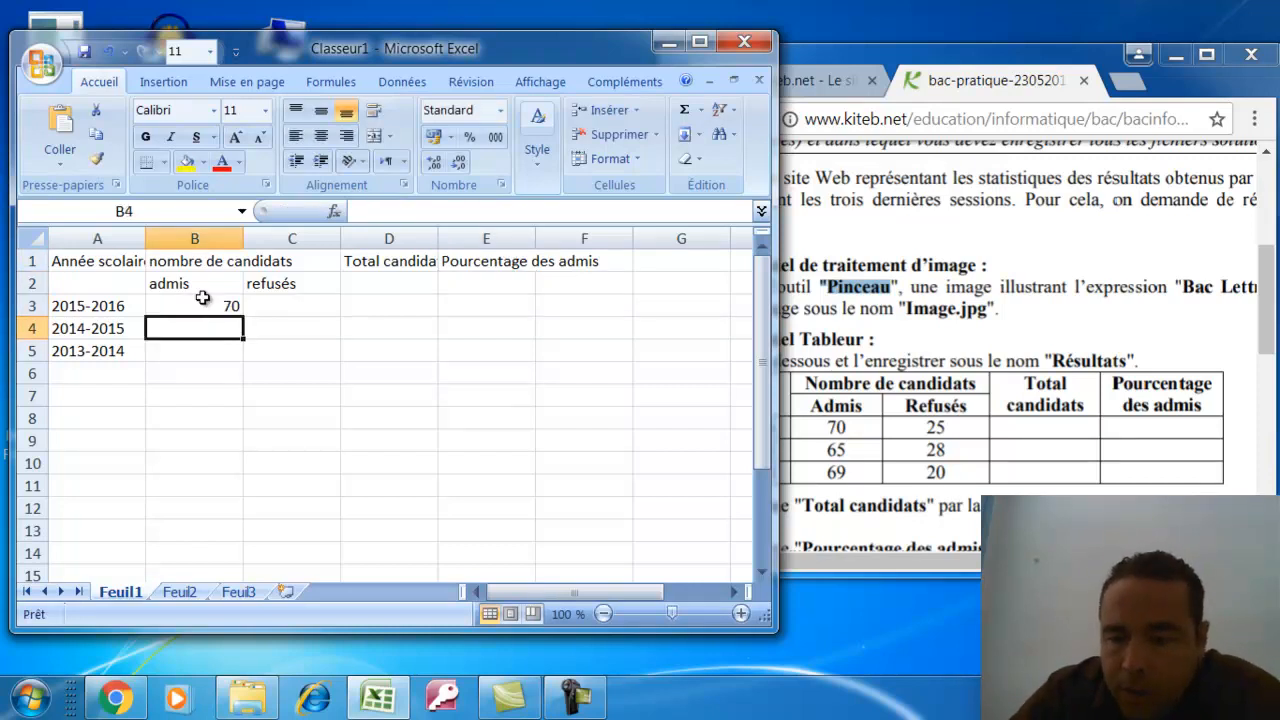
type("65")
key("Return")
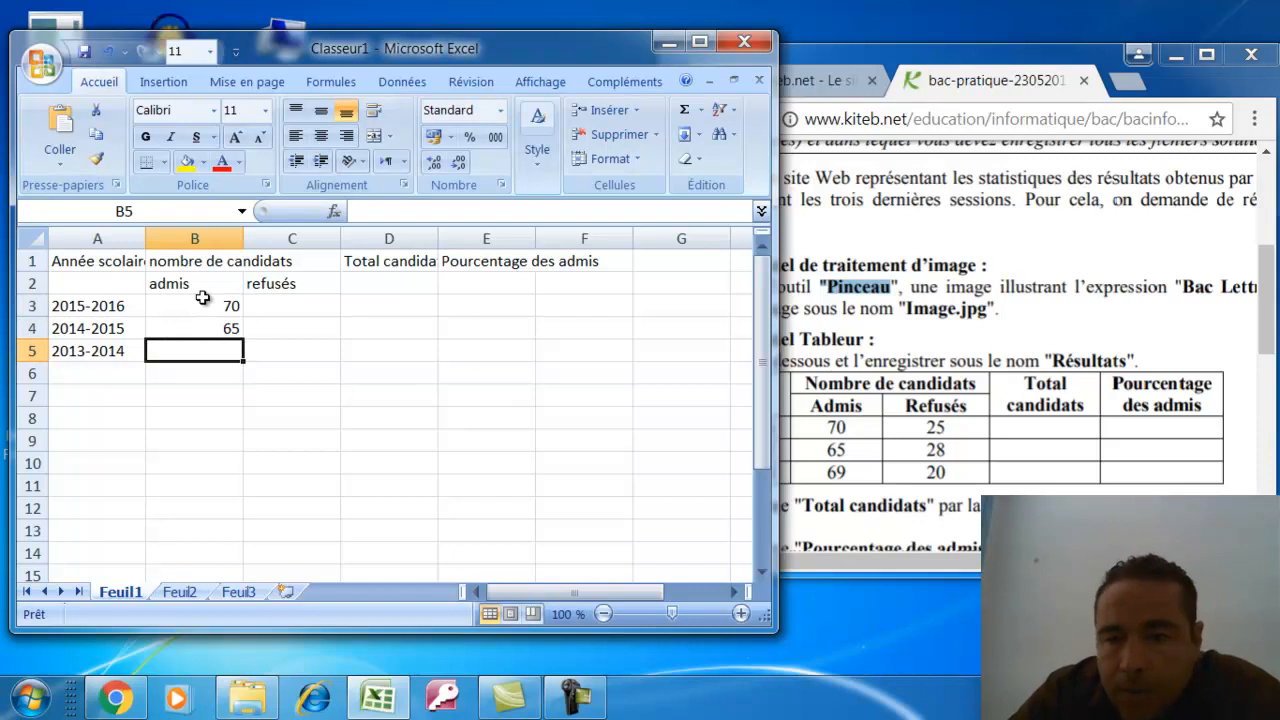
type("69")
key("Right")
Enter the refused counts 25, 28 and 20 in C3:C5
key("Up")
key("Up")
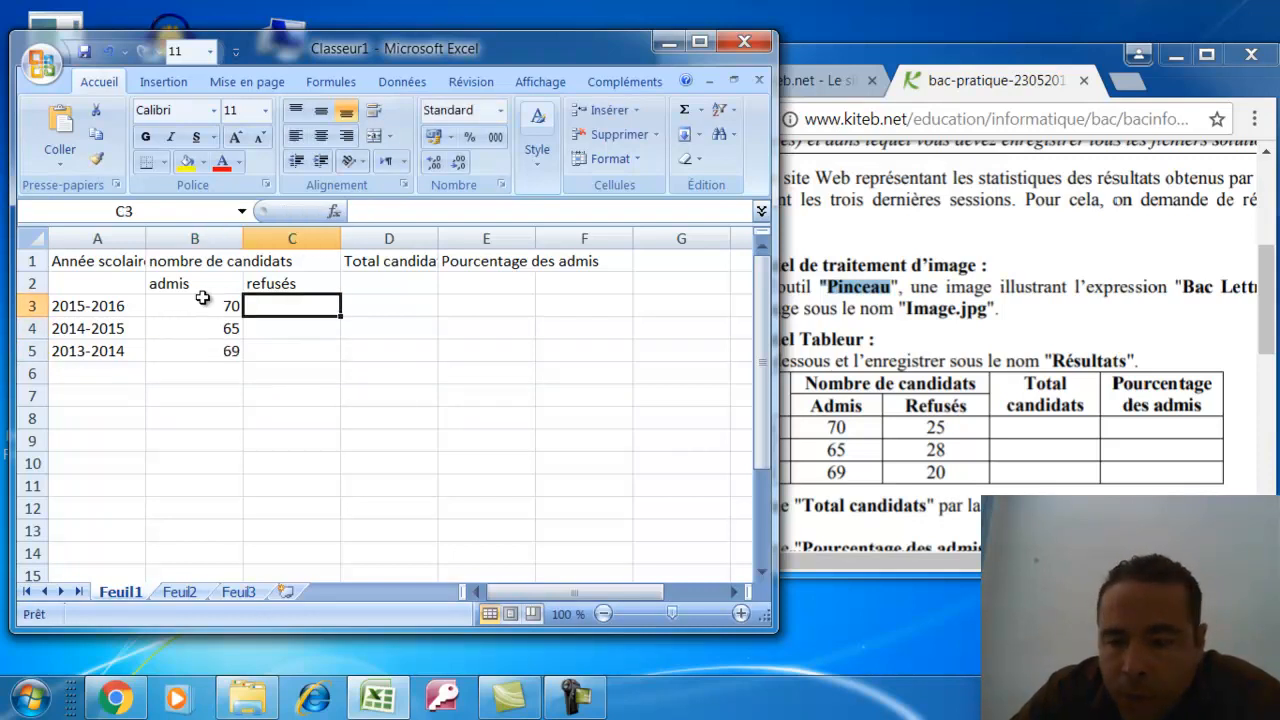
type("25")
key("Return")
type("2")
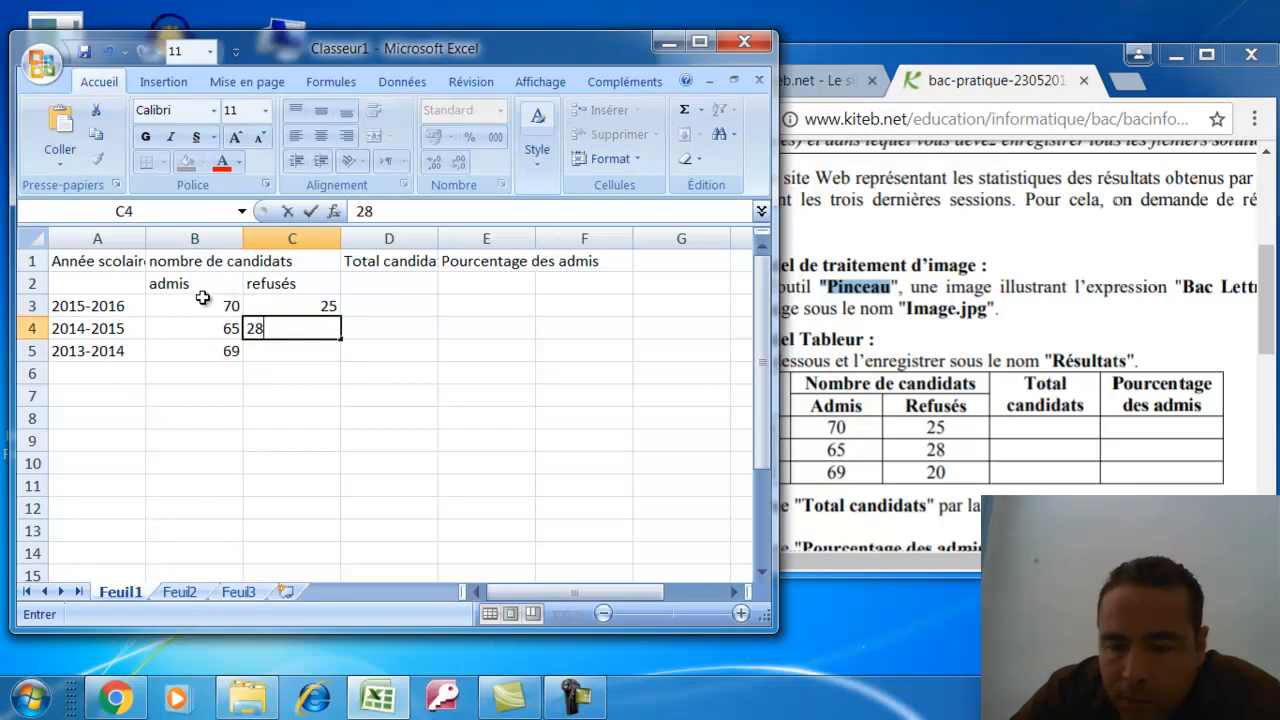
key("Return")
type("20")
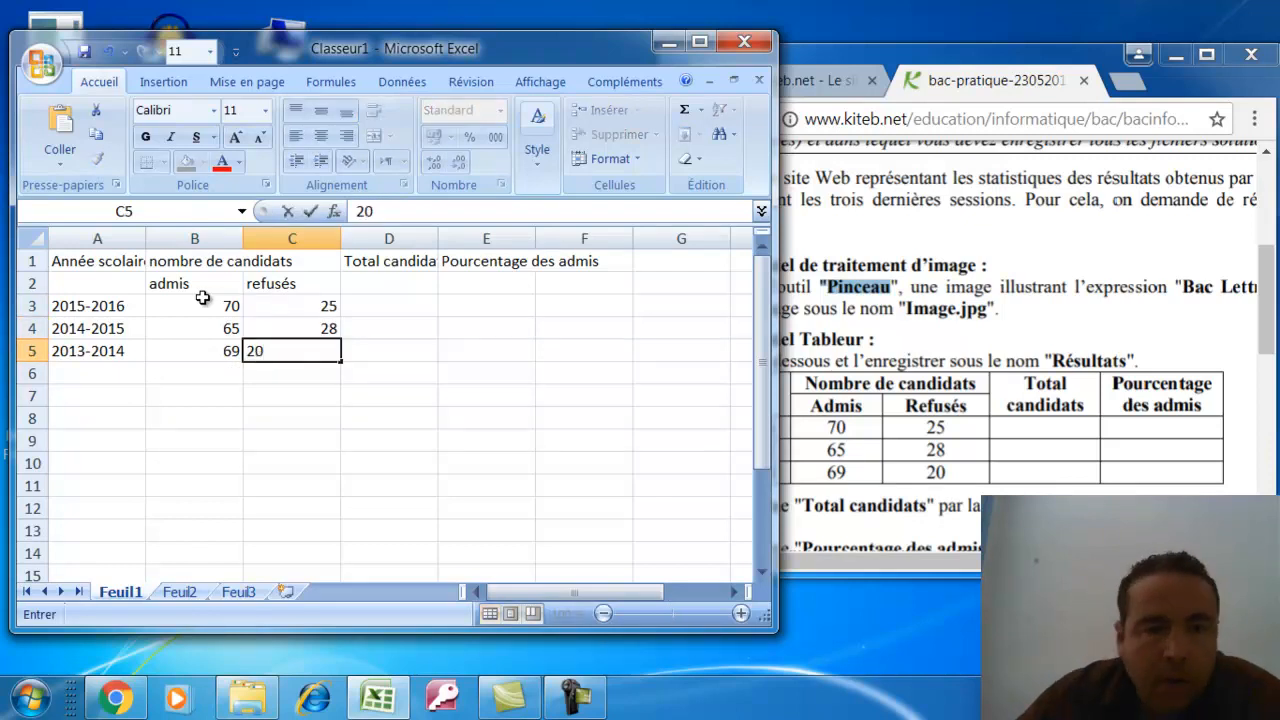
left_click(391, 355)
Give the table A1:F5 thin solid outer and inner borders
left_click_drag(80, 261, 566, 340)
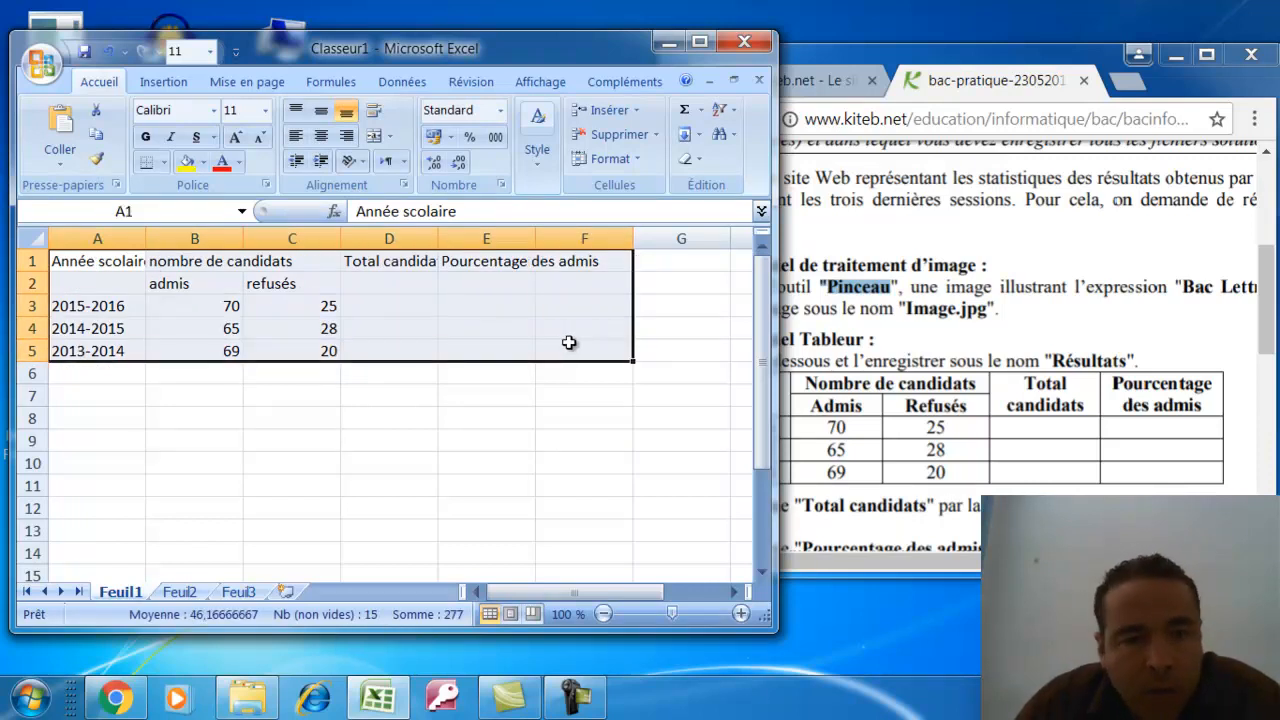
right_click(269, 312)
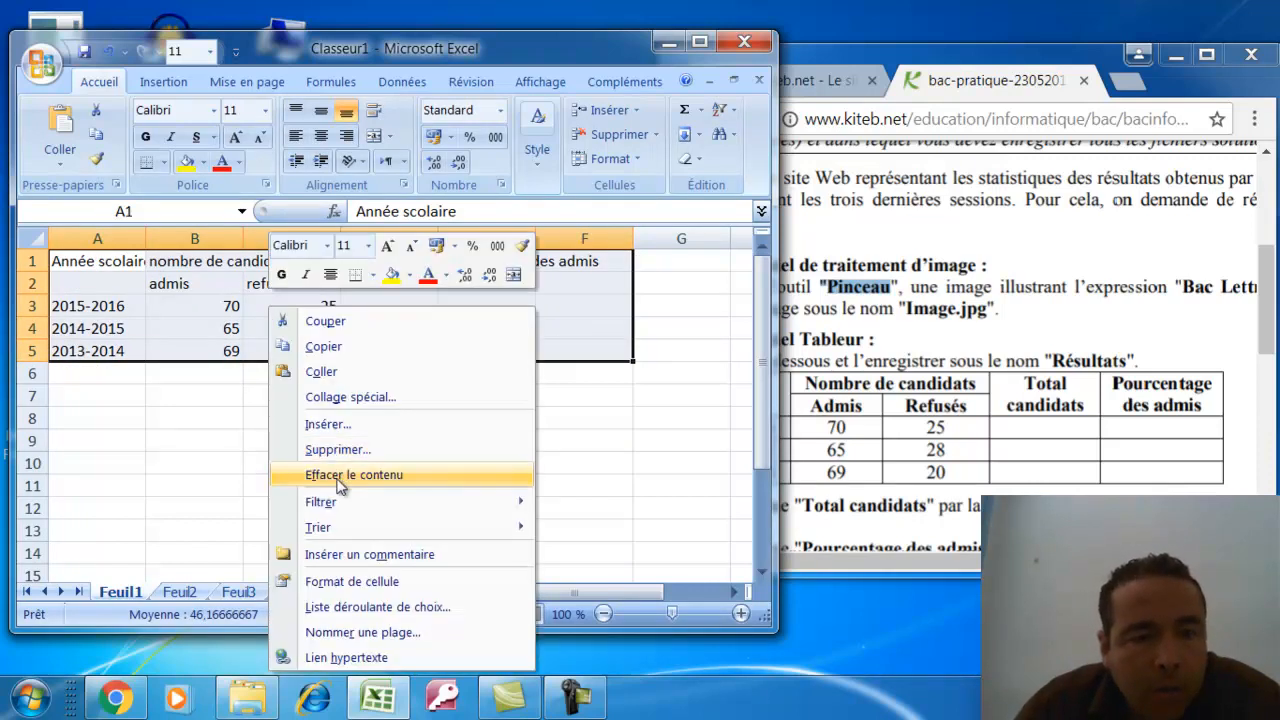
left_click(350, 581)
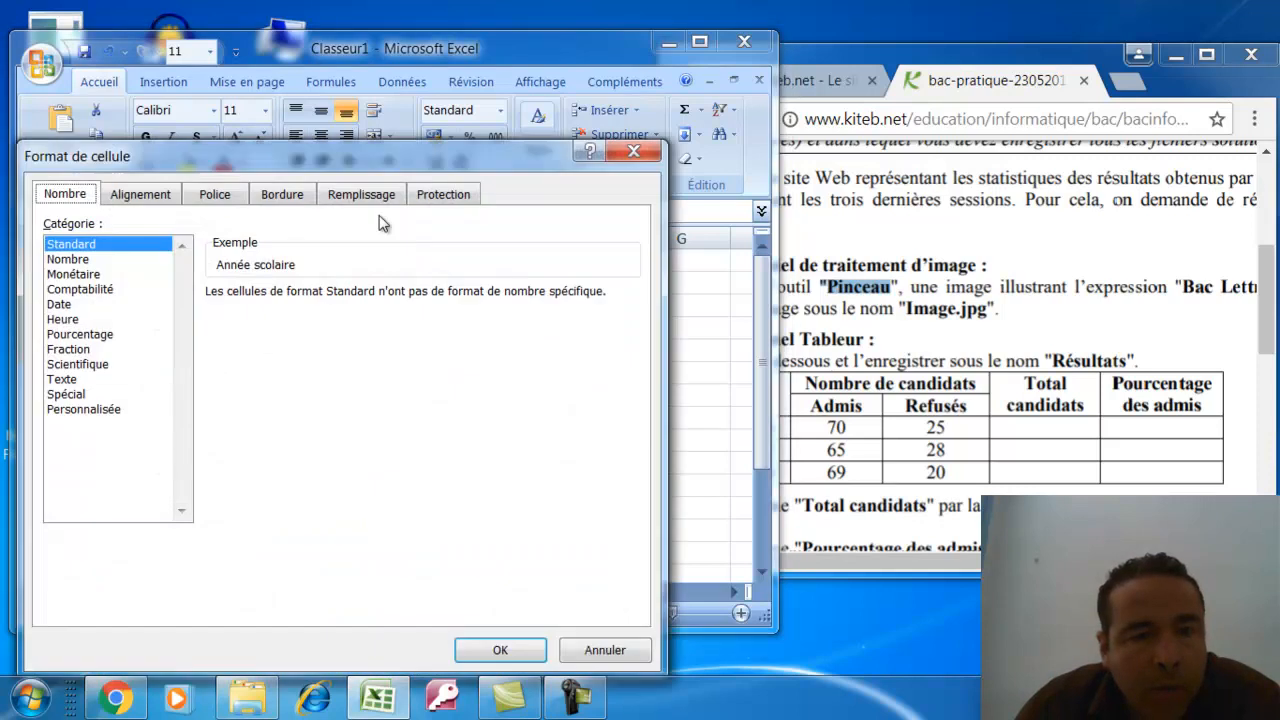
left_click(296, 196)
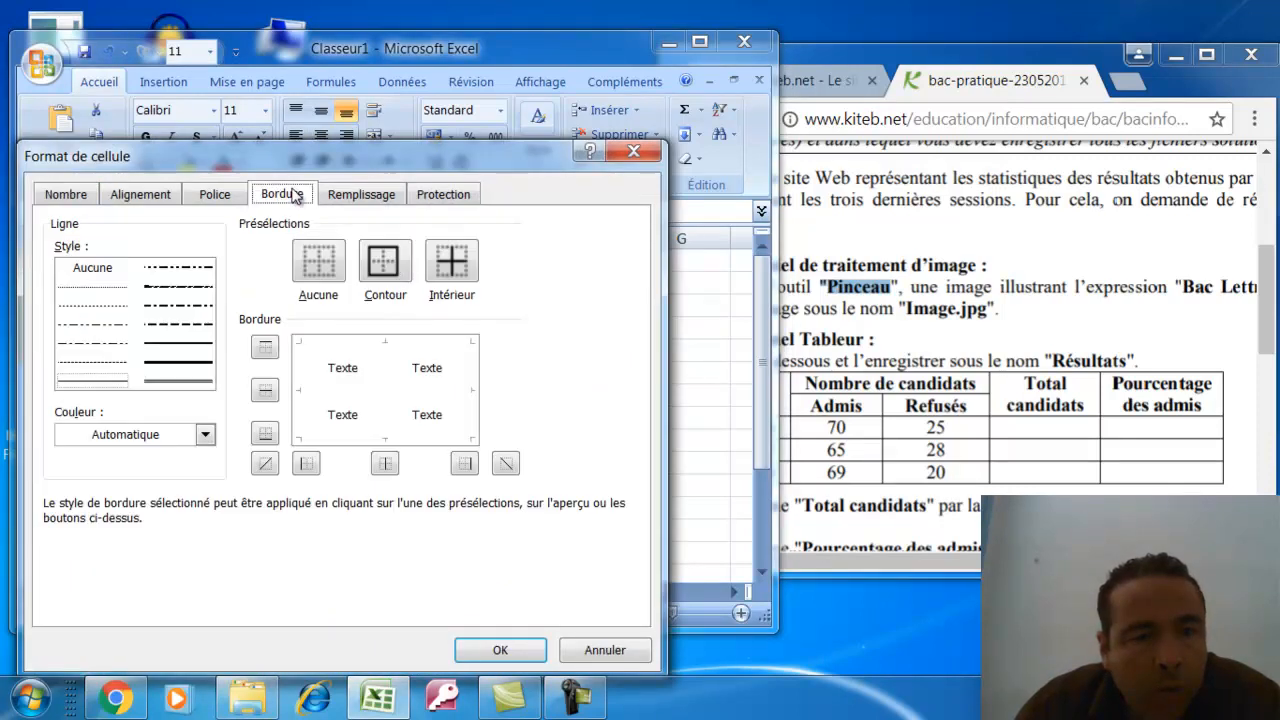
left_click(180, 344)
left_click(385, 260)
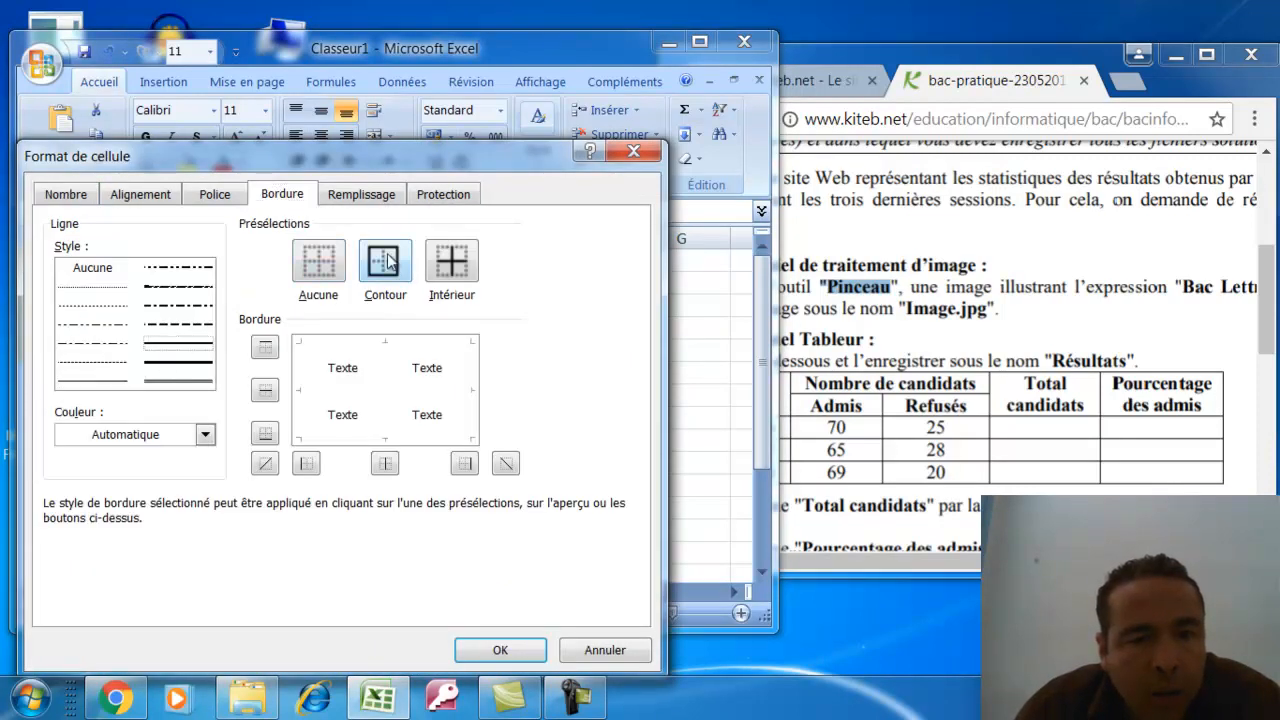
left_click(452, 262)
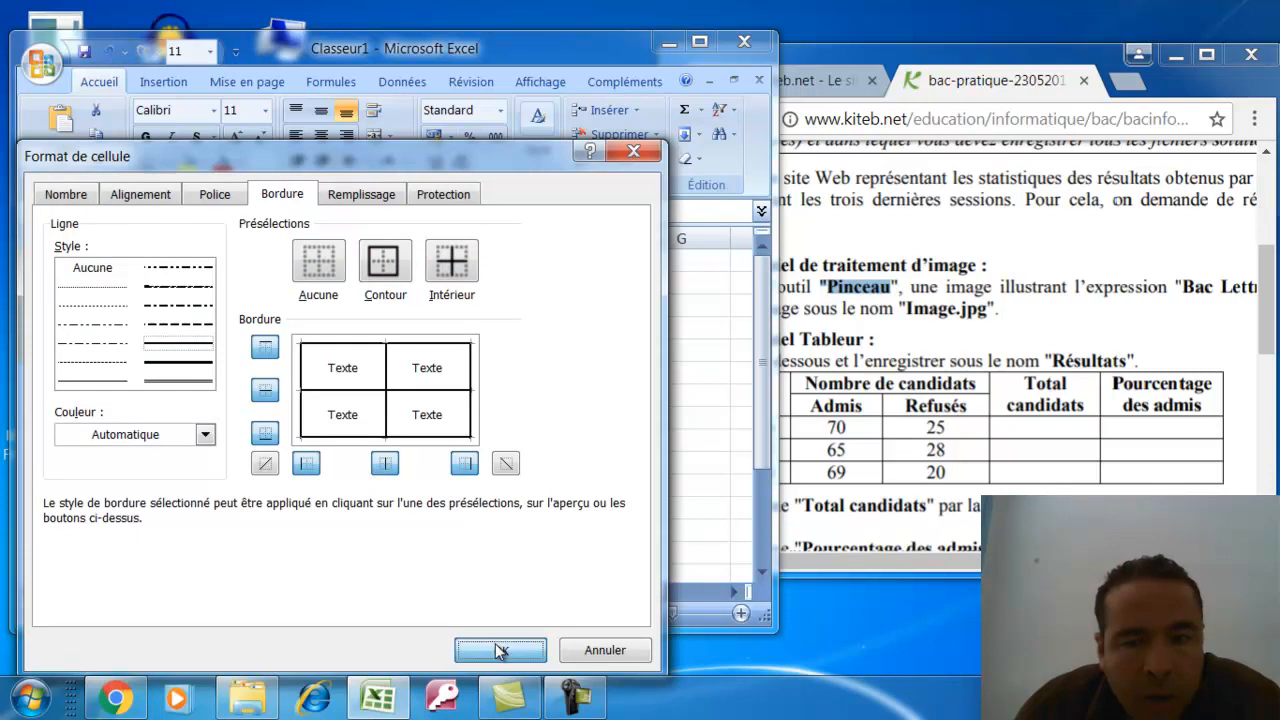
left_click(500, 650)
left_click(271, 337)
Shade the two header rows A1:F2 with a light blue fill
left_click_drag(128, 262, 577, 271)
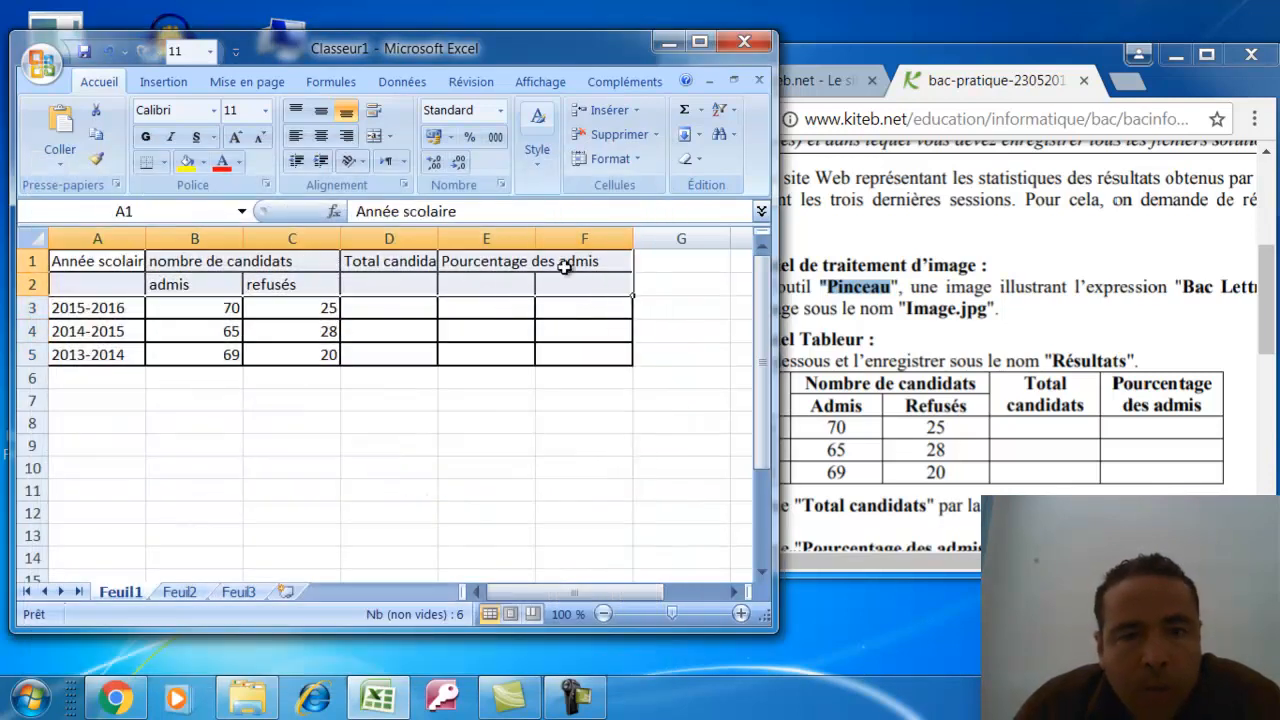
right_click(569, 280)
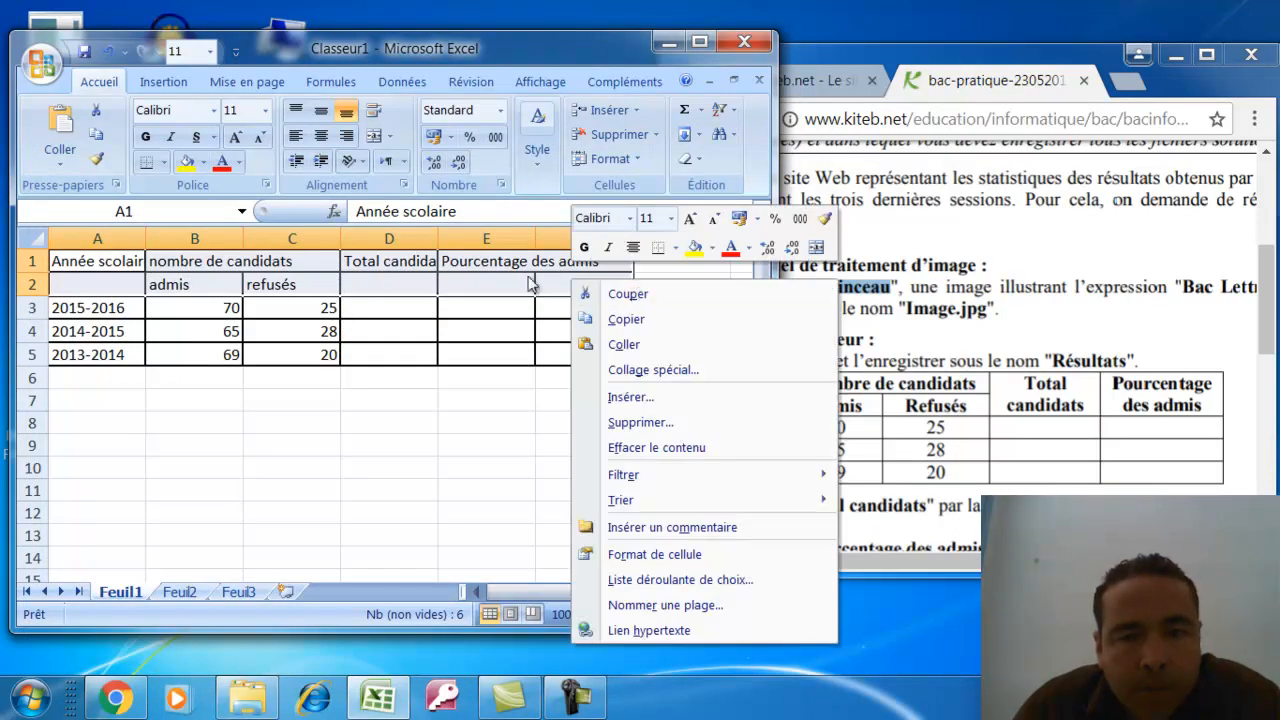
left_click(585, 558)
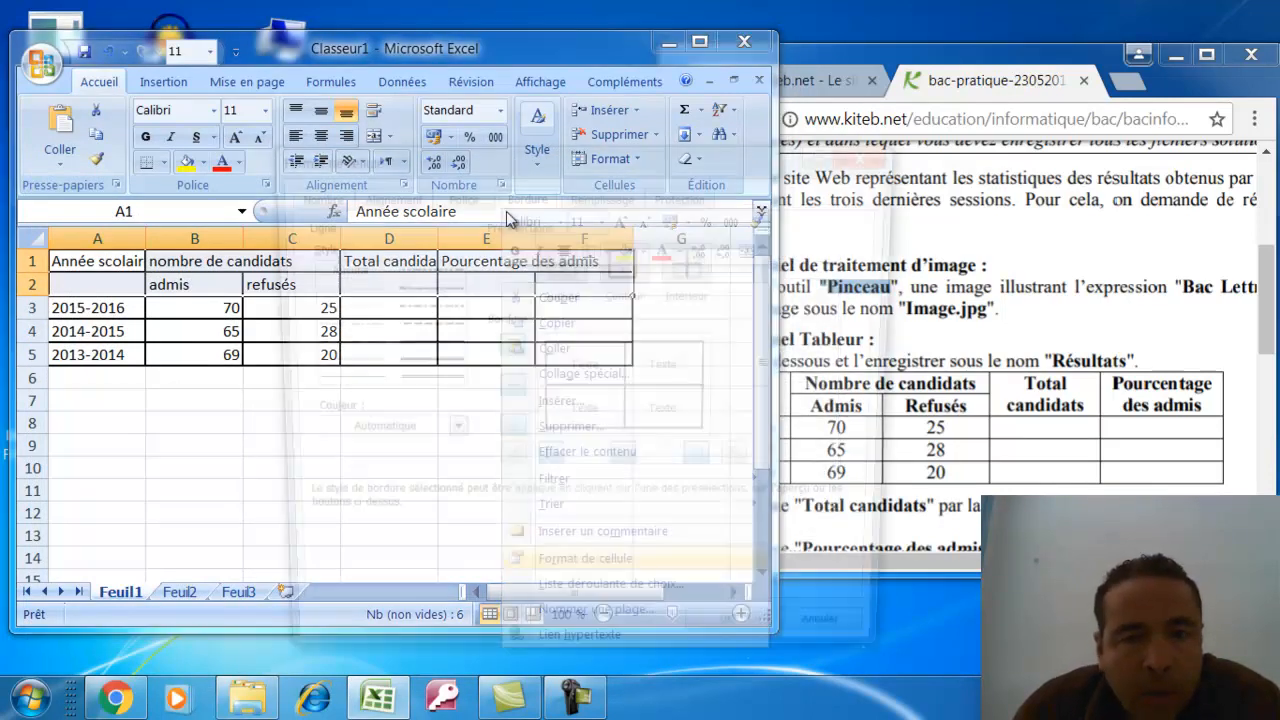
left_click(614, 194)
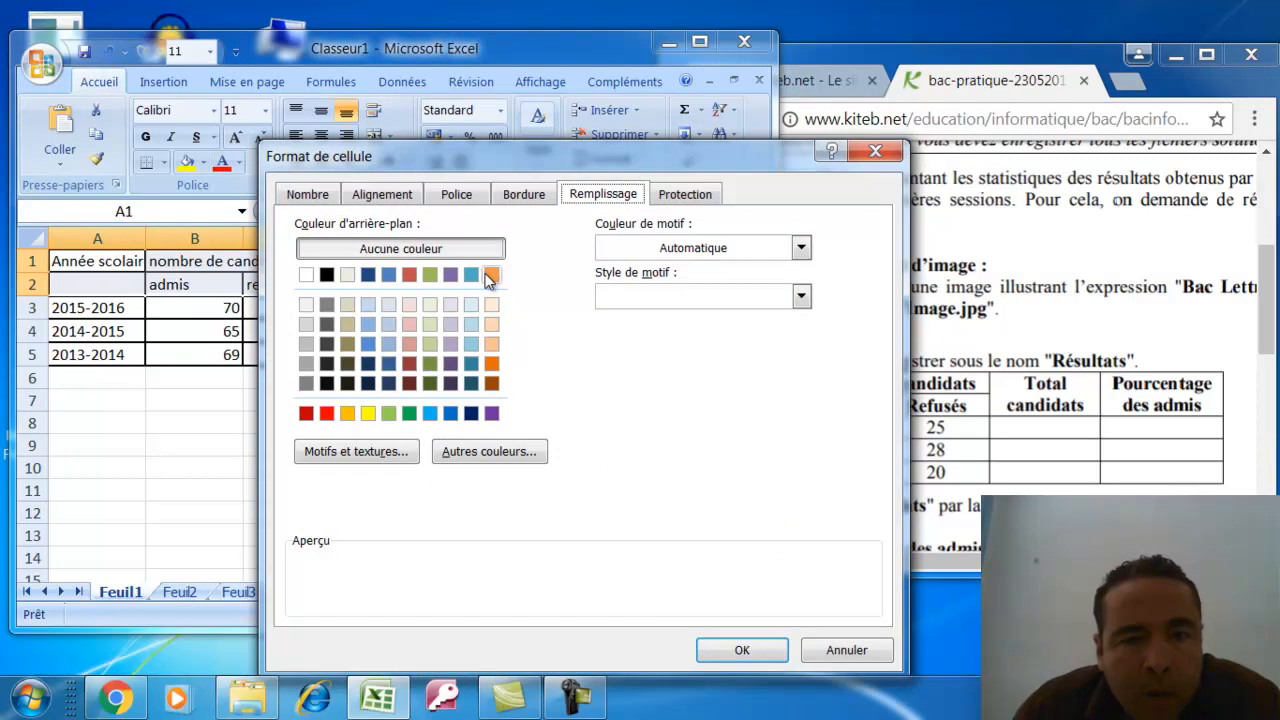
left_click(470, 328)
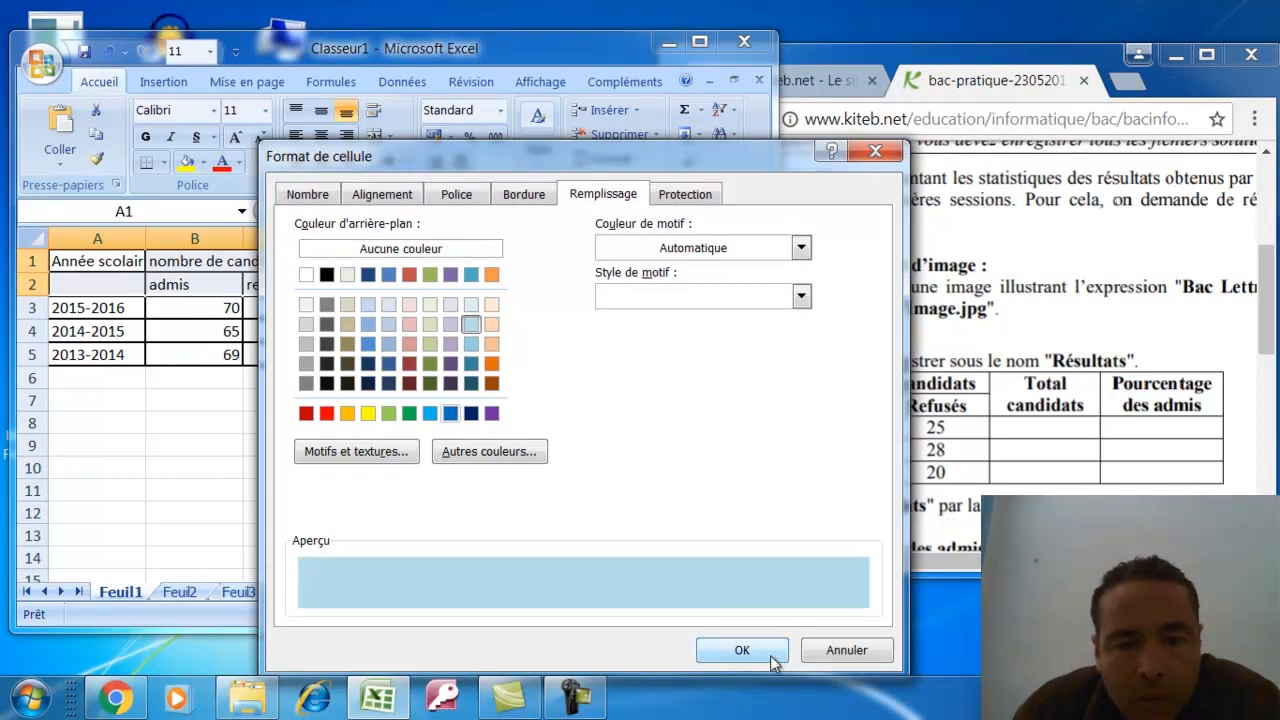
left_click(765, 658)
left_click(33, 446)
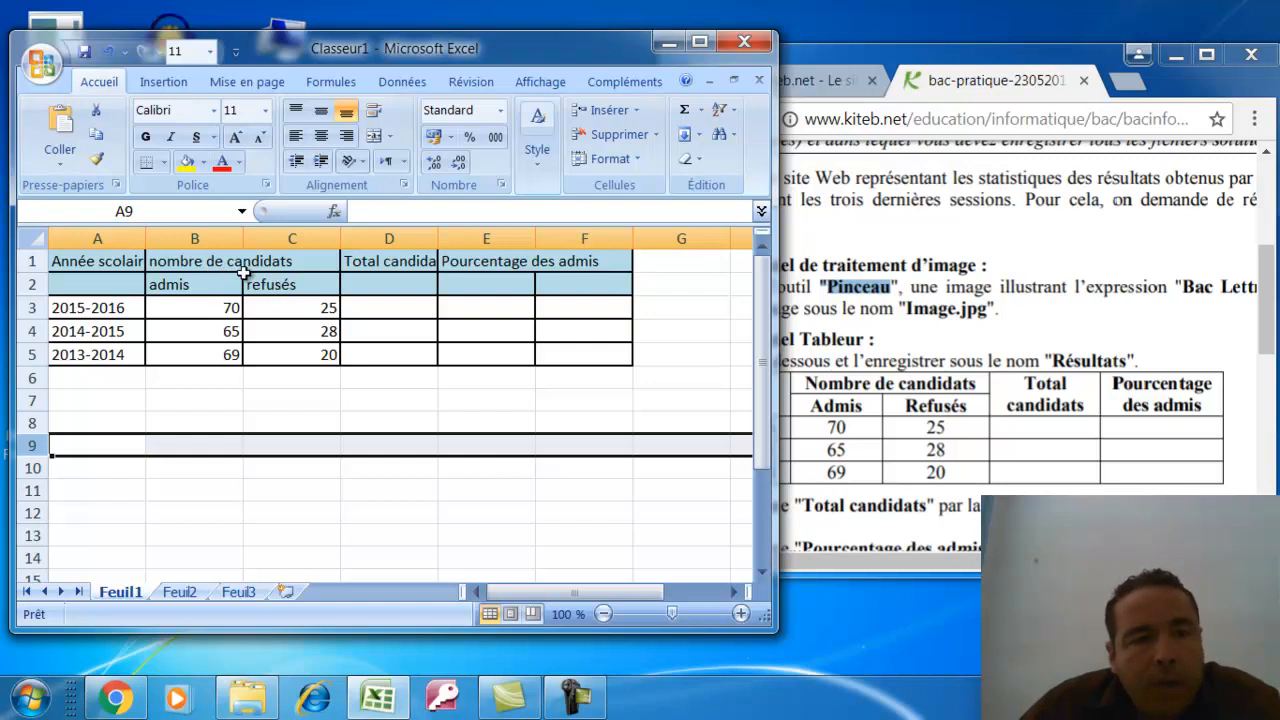
Merge and centre 'nombre de candidats' over B1:C1, and make headers A1:F2 bold, size 12
left_click_drag(203, 261, 272, 263)
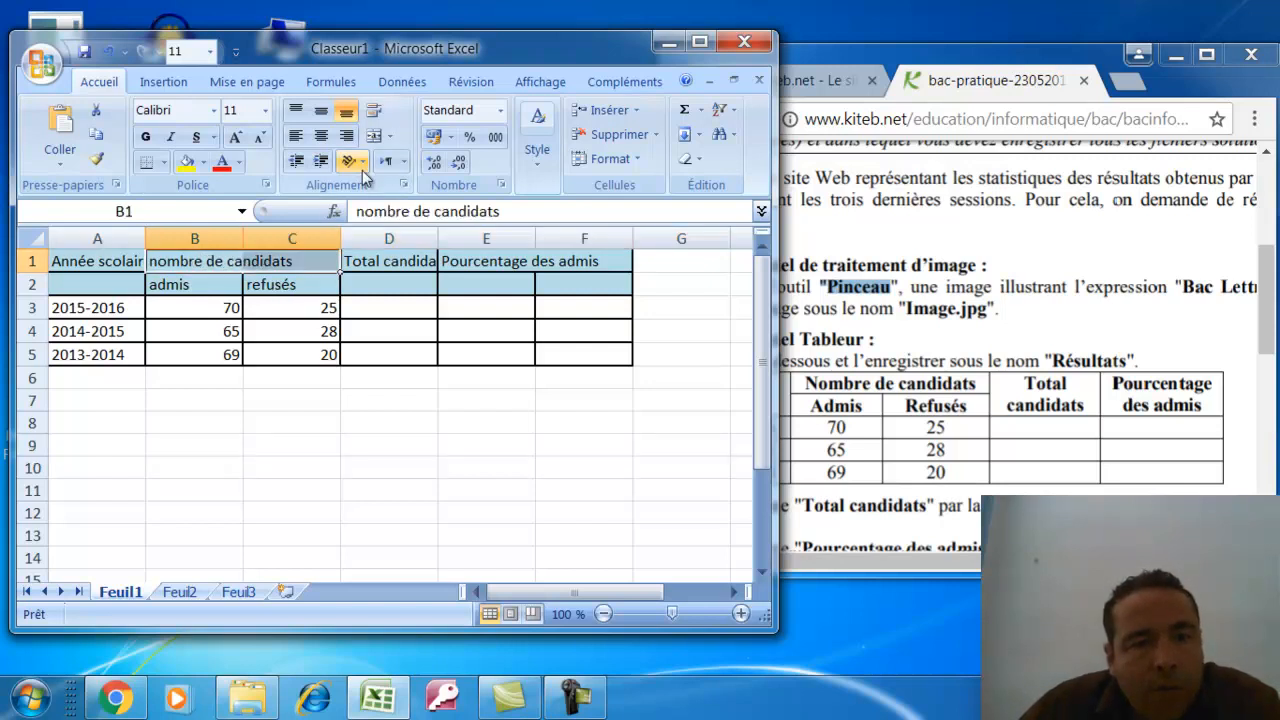
left_click(373, 139)
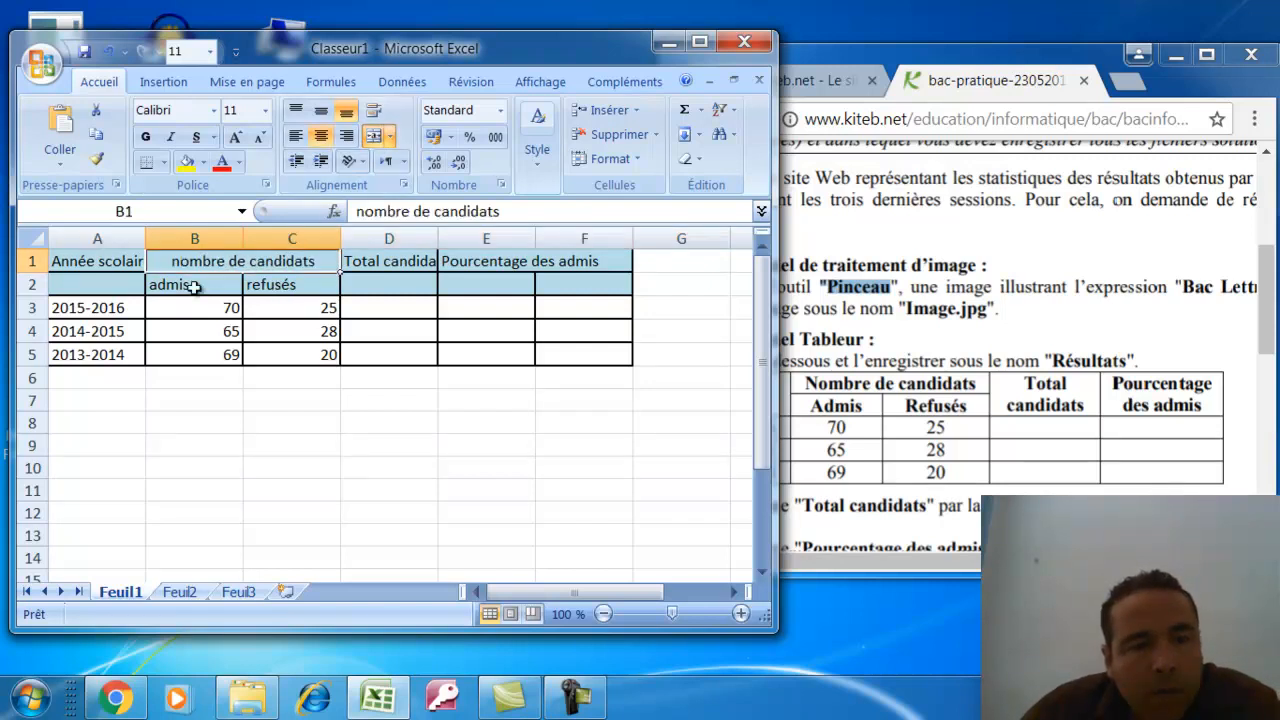
left_click_drag(80, 258, 563, 280)
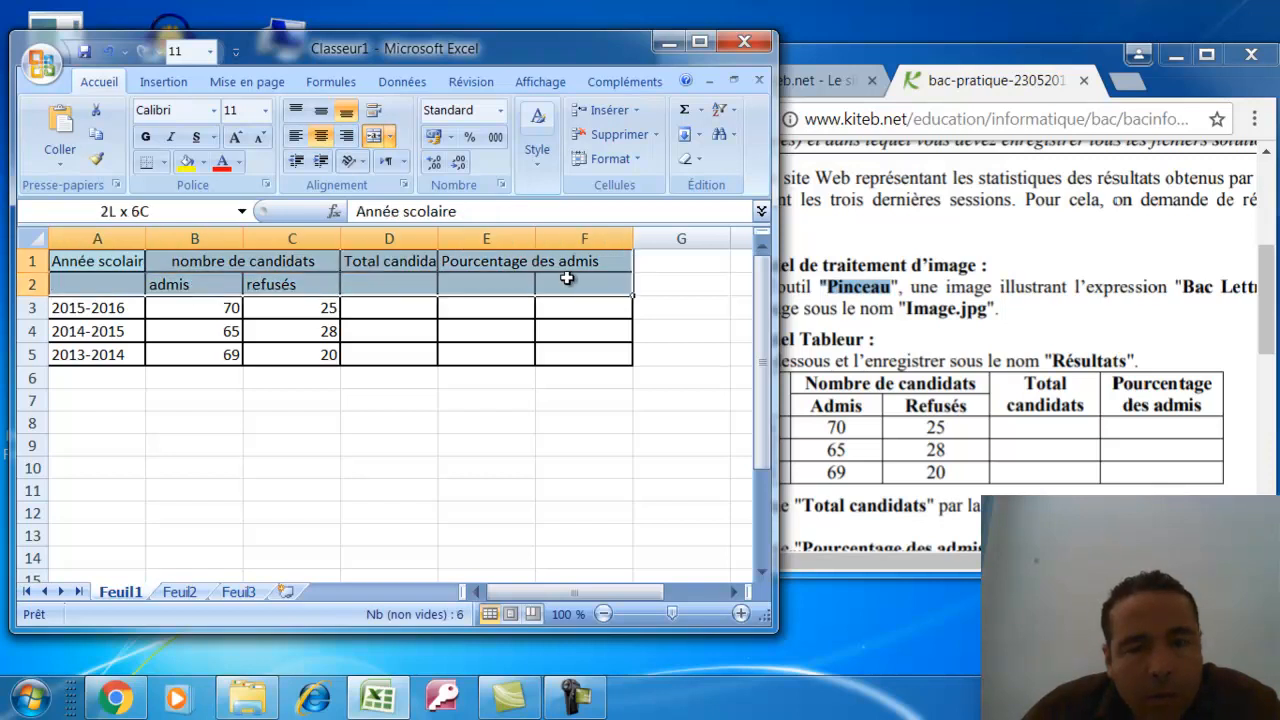
left_click(266, 112)
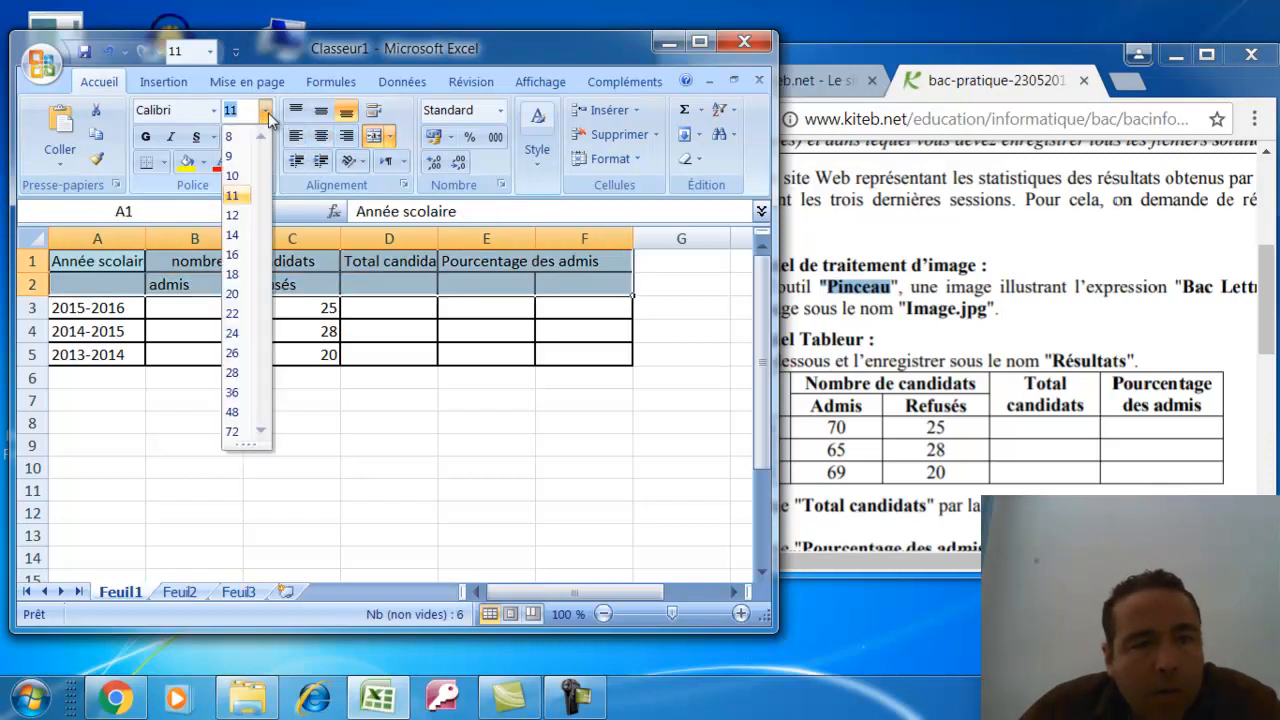
left_click(232, 215)
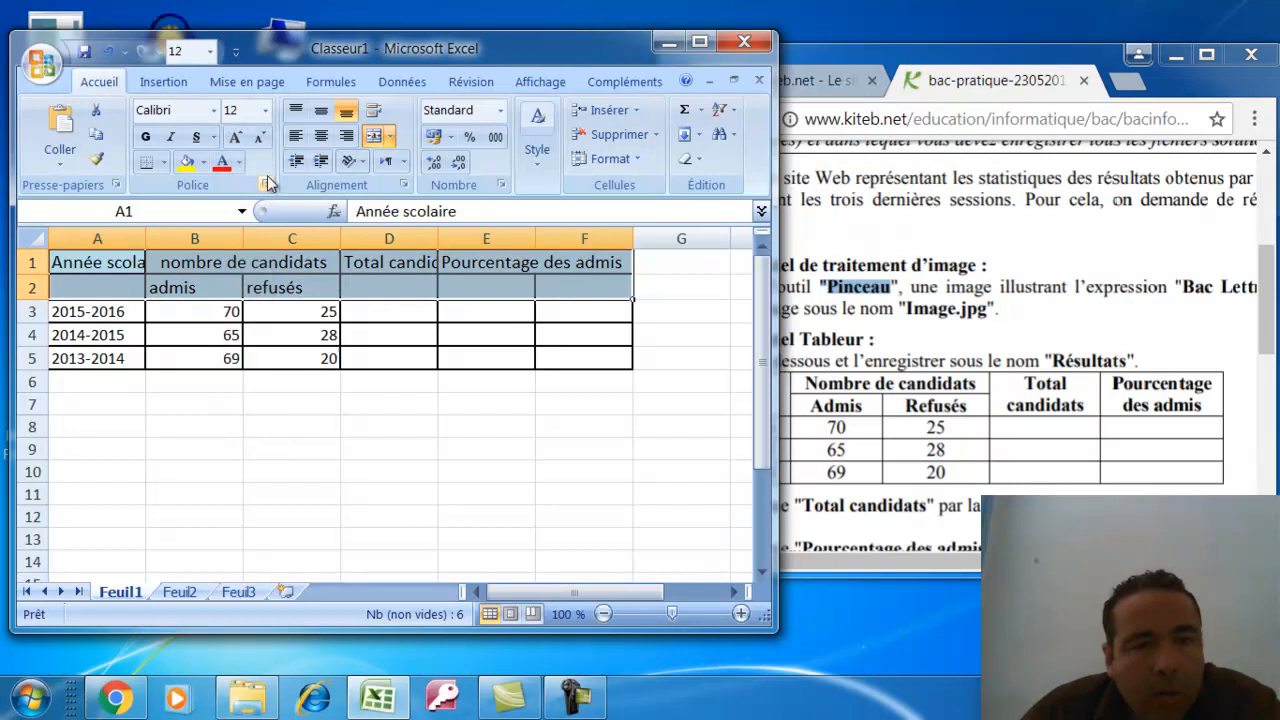
left_click(145, 137)
Widen column A, merge and wrap Année scolaire over A1:A2, and centre admis and refusés
left_click_drag(146, 237, 124, 282)
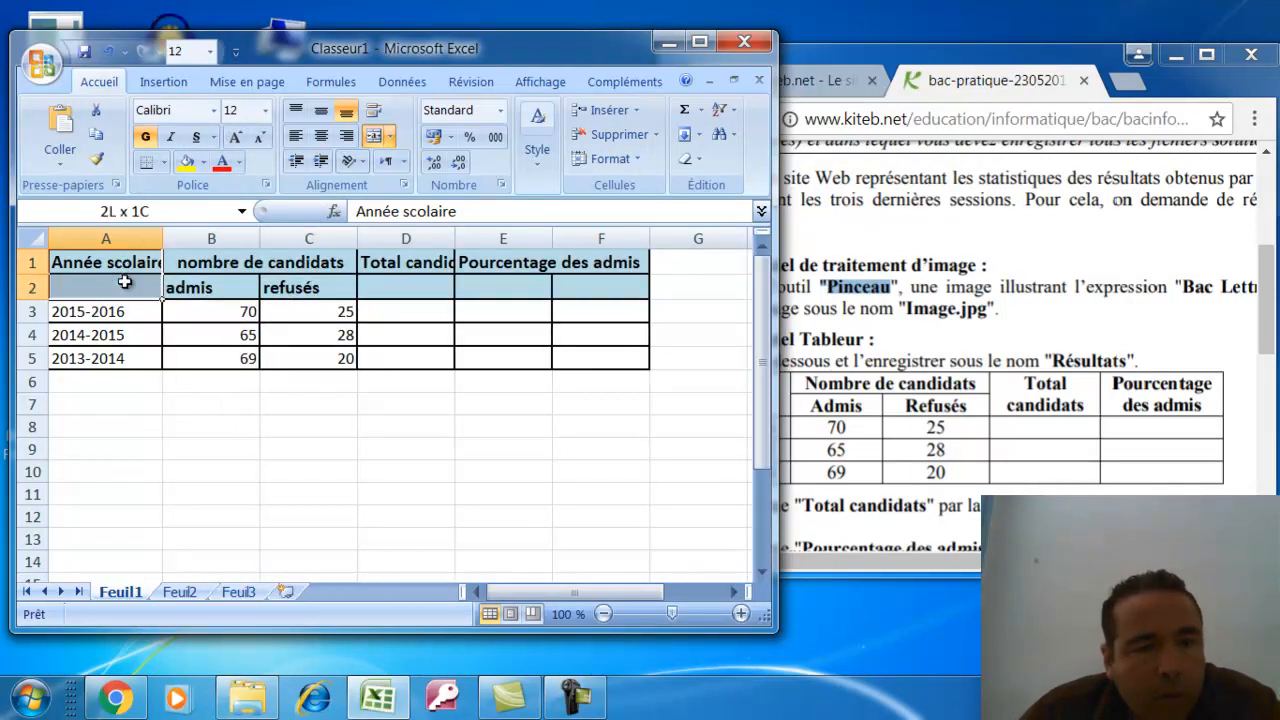
left_click(373, 136)
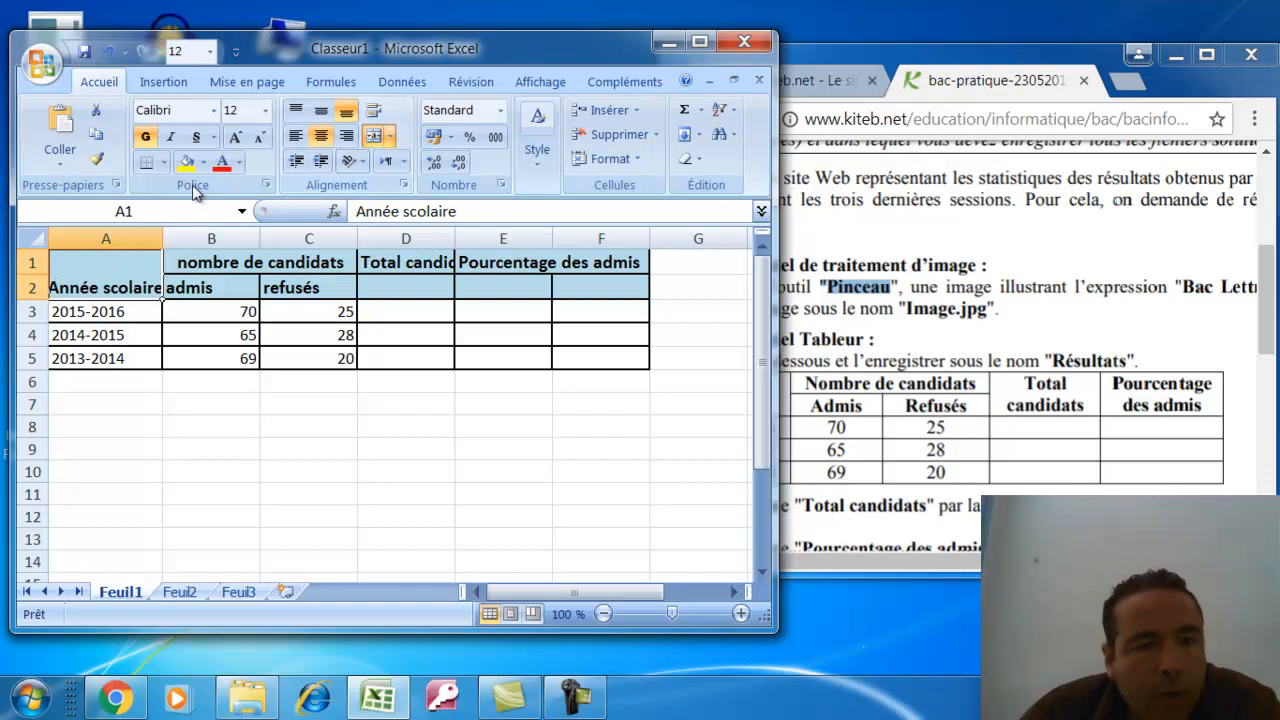
left_click(373, 110)
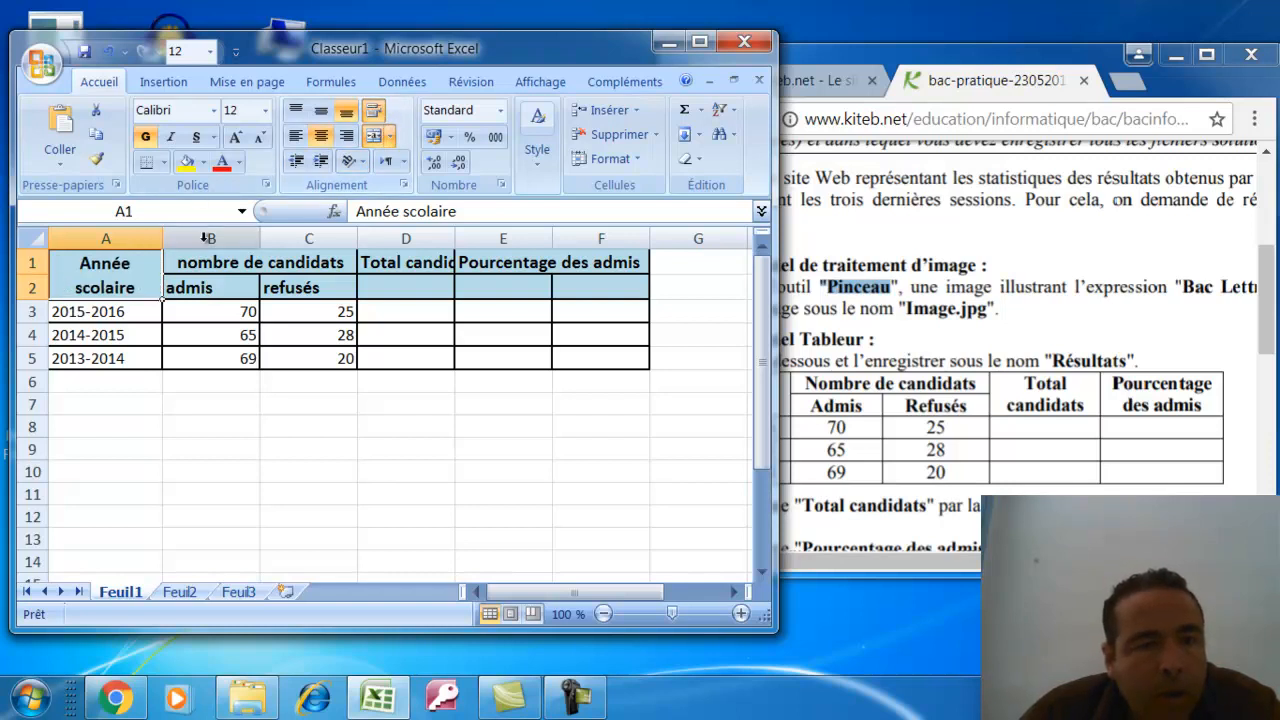
left_click_drag(215, 288, 305, 288)
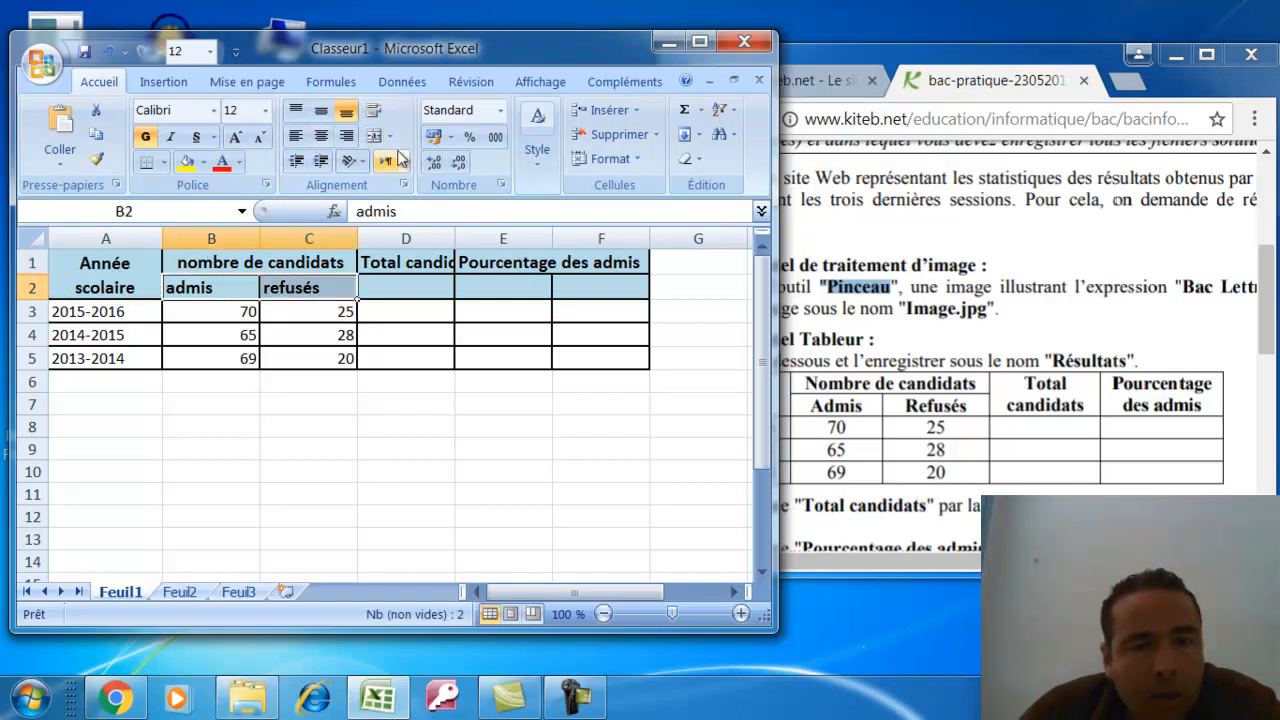
left_click(318, 137)
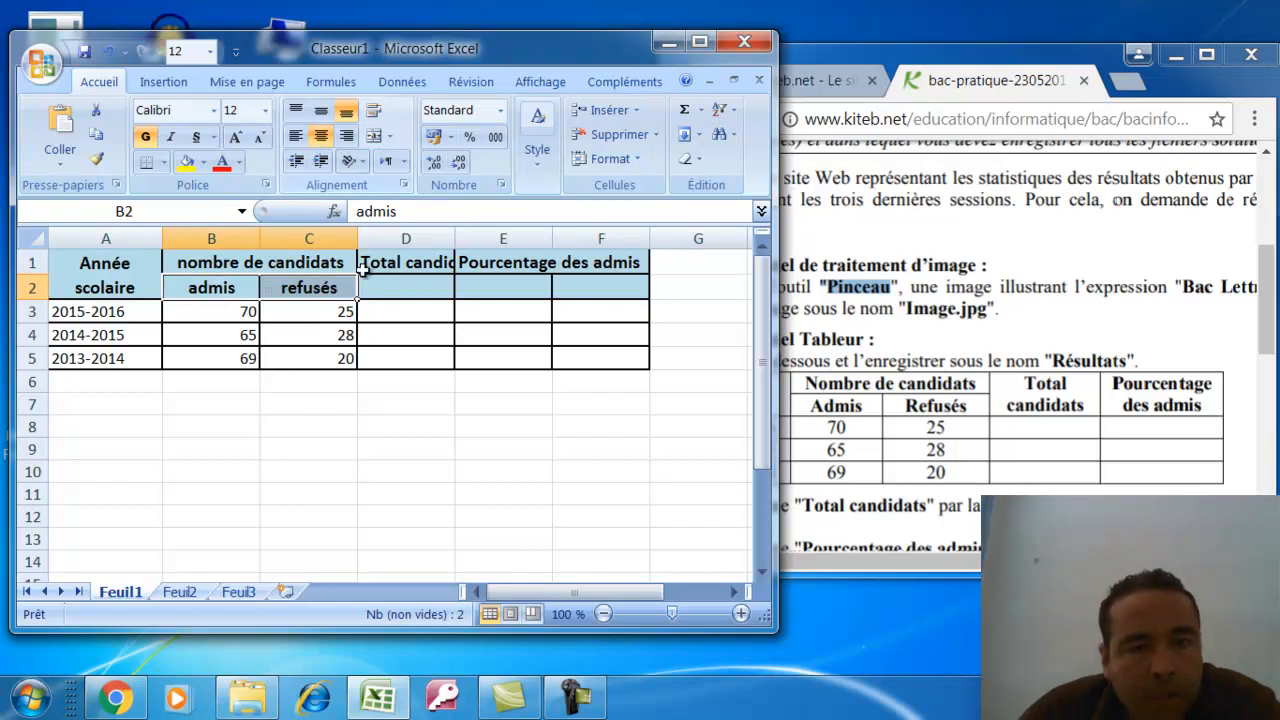
Merge Total candidats over D1:D2 and wrap it onto two lines
left_click(415, 263)
left_click_drag(420, 263, 423, 287)
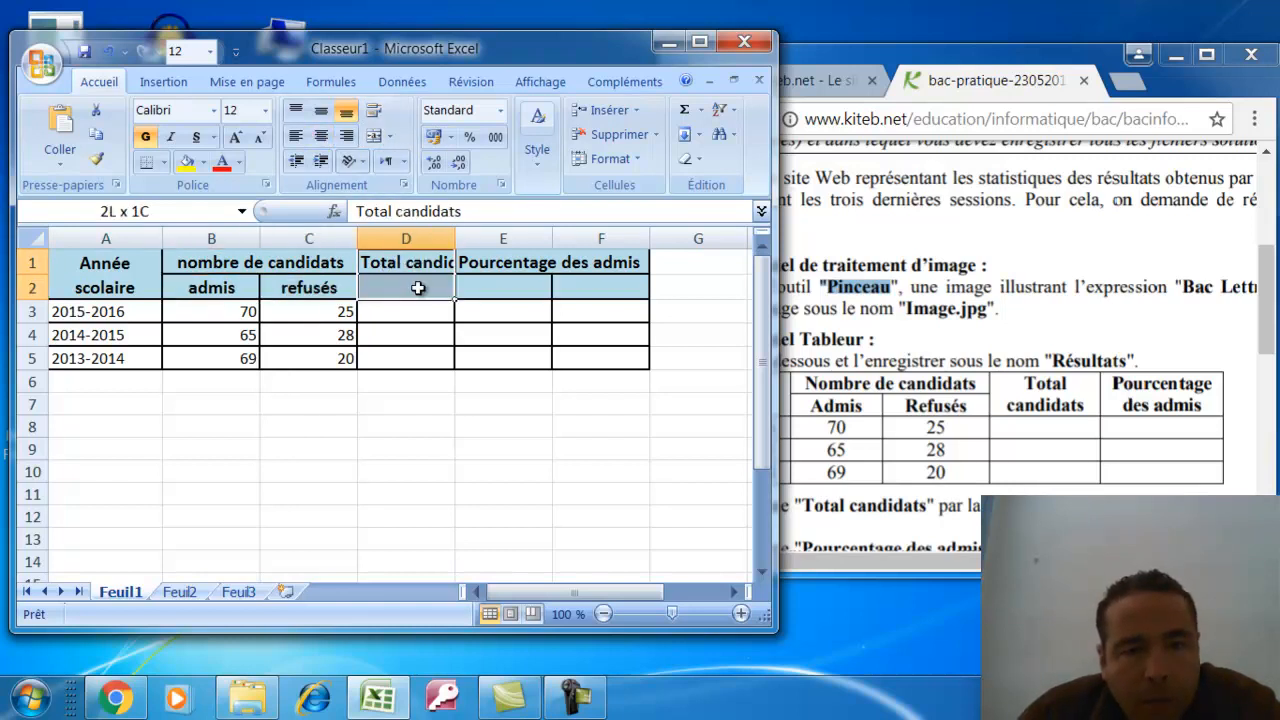
left_click(375, 137)
left_click(373, 110)
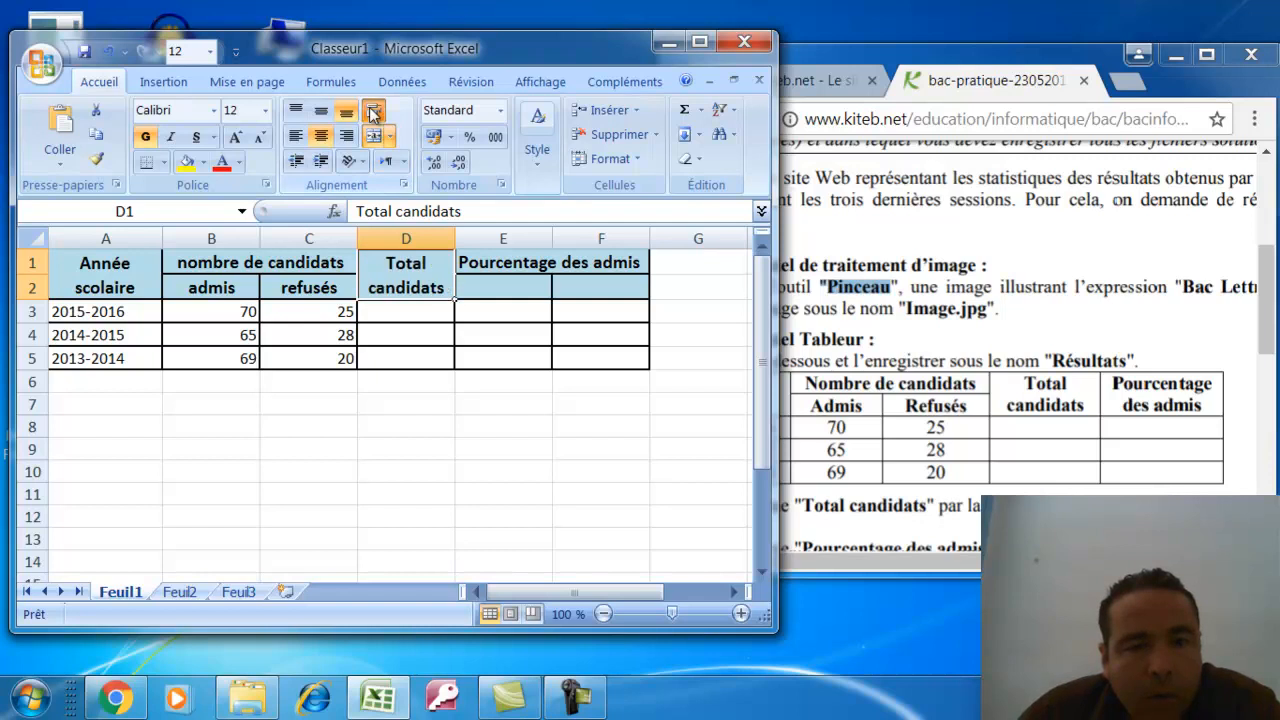
Delete the empty column F next to the percentage header
left_click(520, 262)
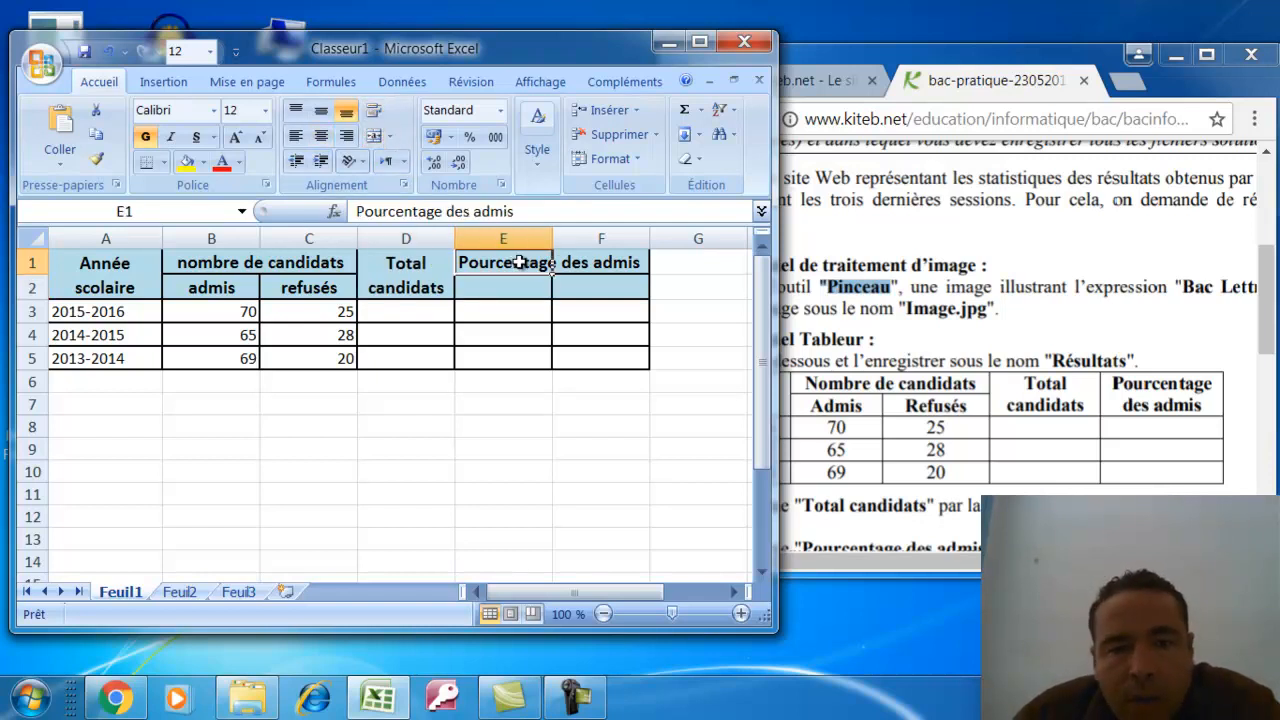
left_click(550, 313)
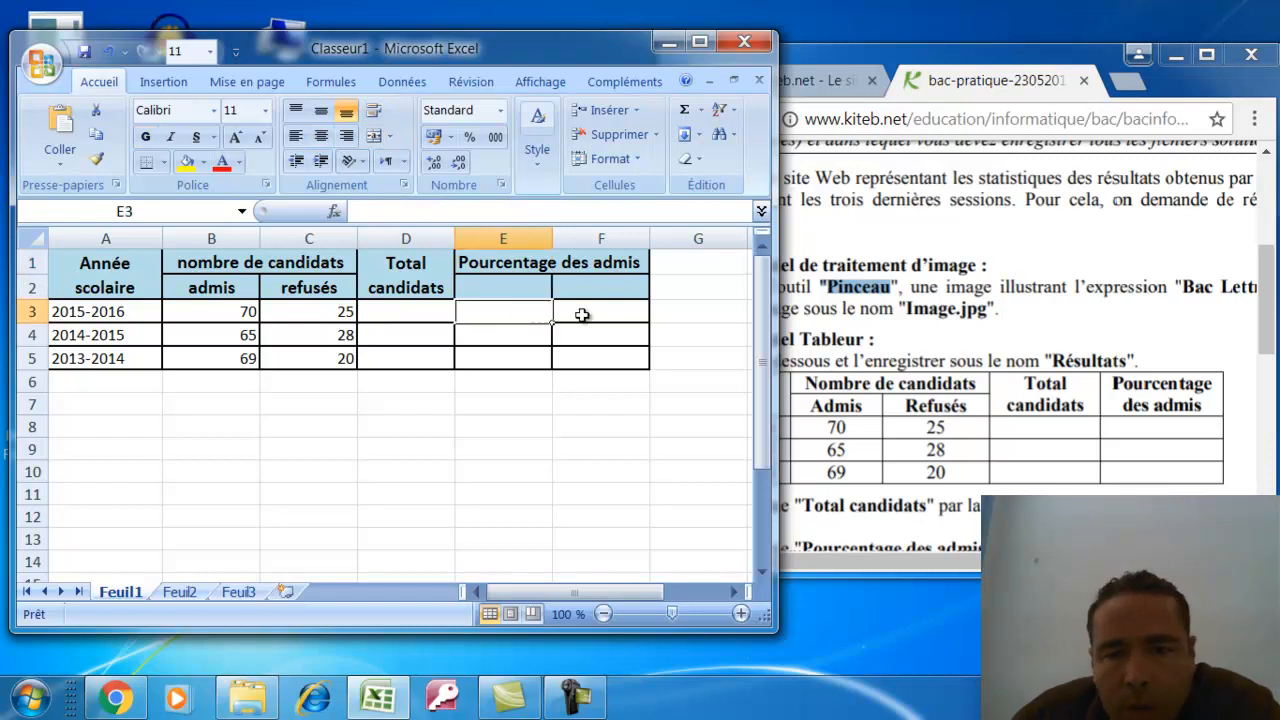
left_click(586, 340)
left_click(597, 258)
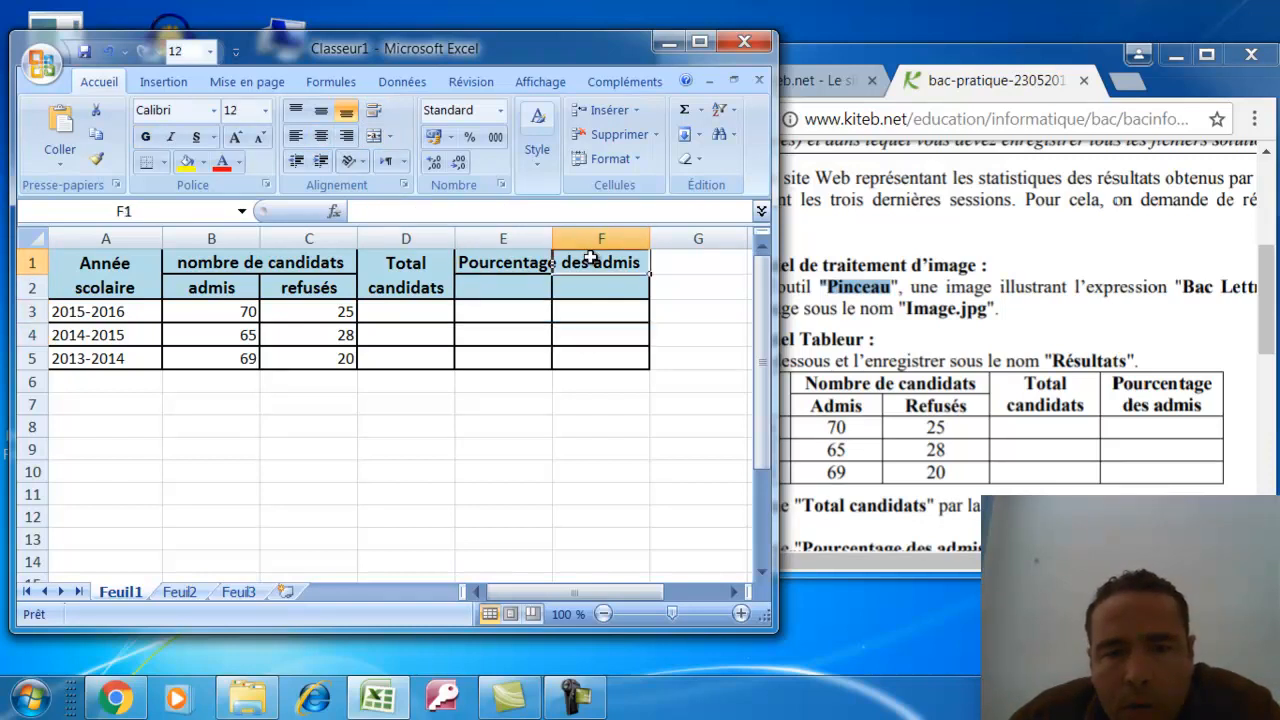
right_click(595, 245)
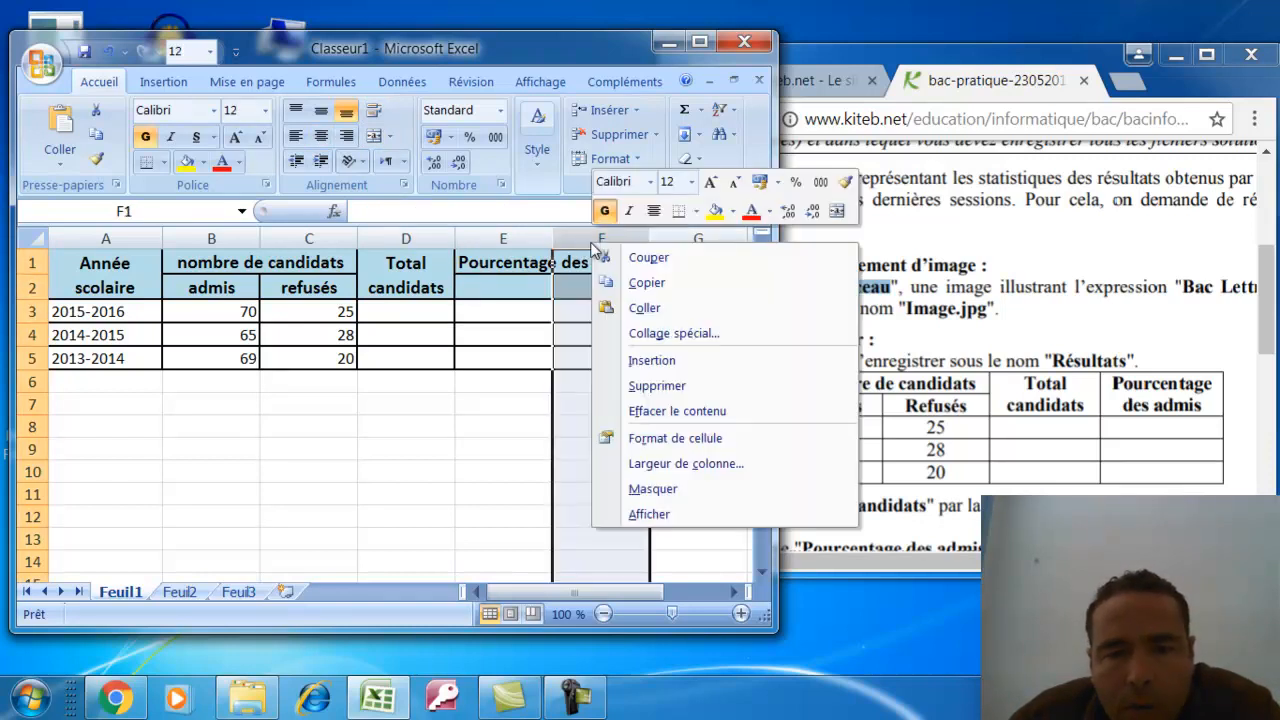
left_click(645, 386)
Merge and wrap Pourcentage des admis over E1:E2, widen column E, and save the workbook
left_click(523, 310)
left_click_drag(508, 263, 508, 287)
left_click(373, 135)
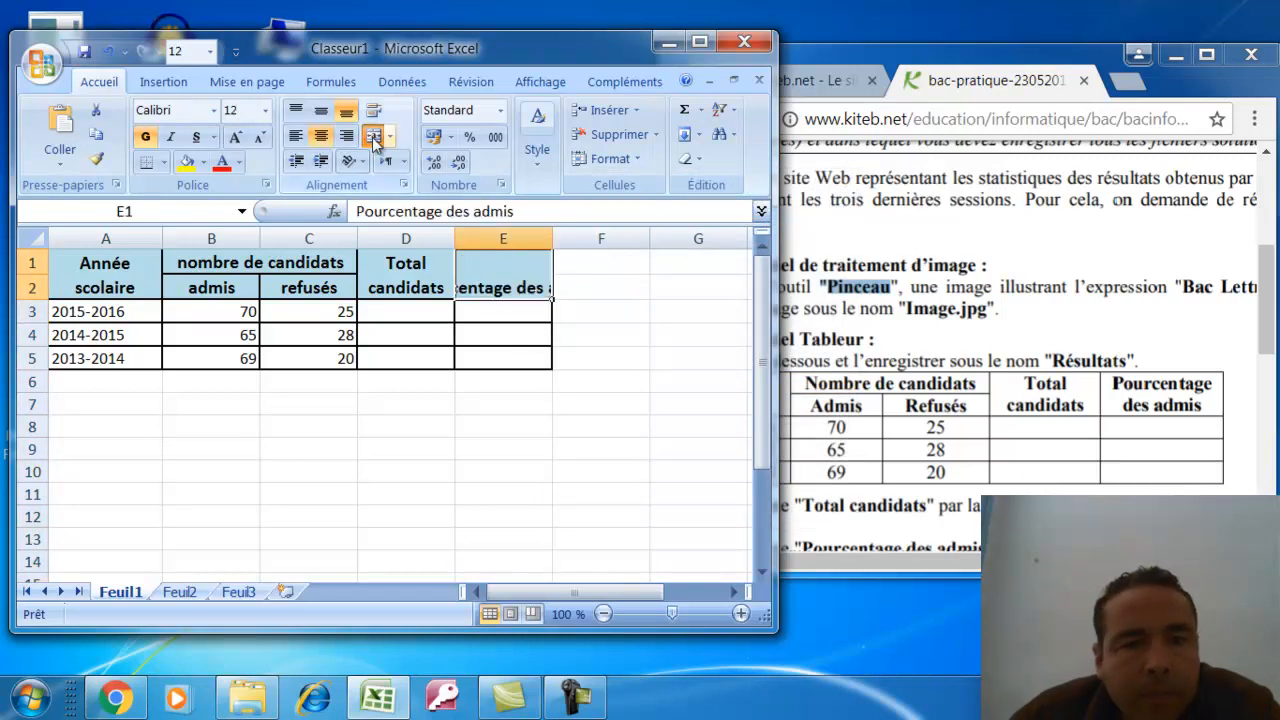
left_click(371, 114)
left_click(490, 379)
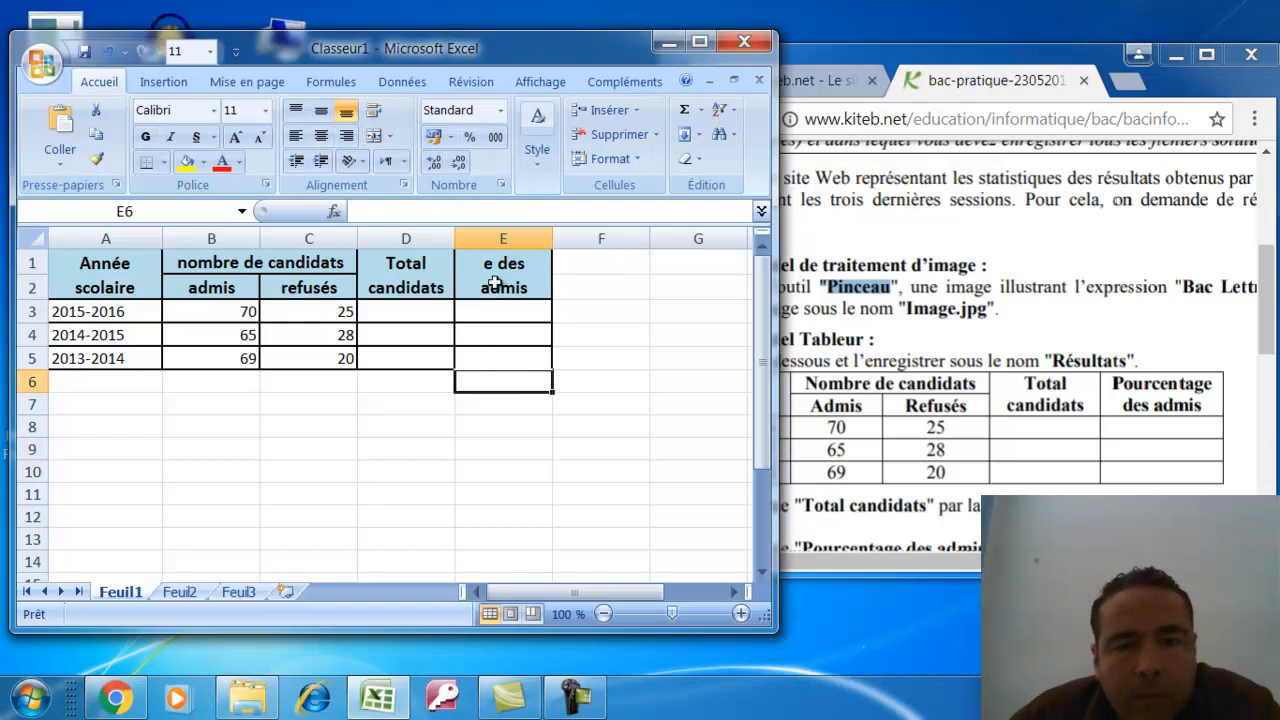
left_click_drag(552, 238, 590, 235)
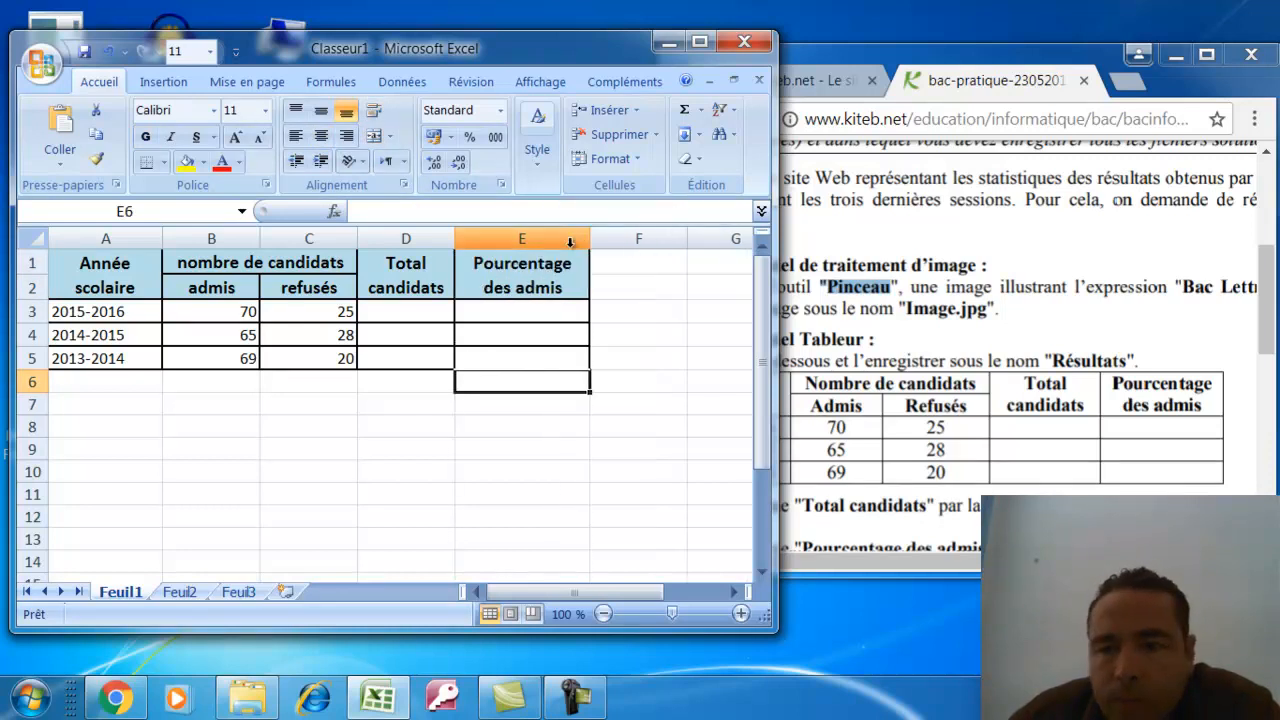
left_click(124, 363)
left_click(210, 449)
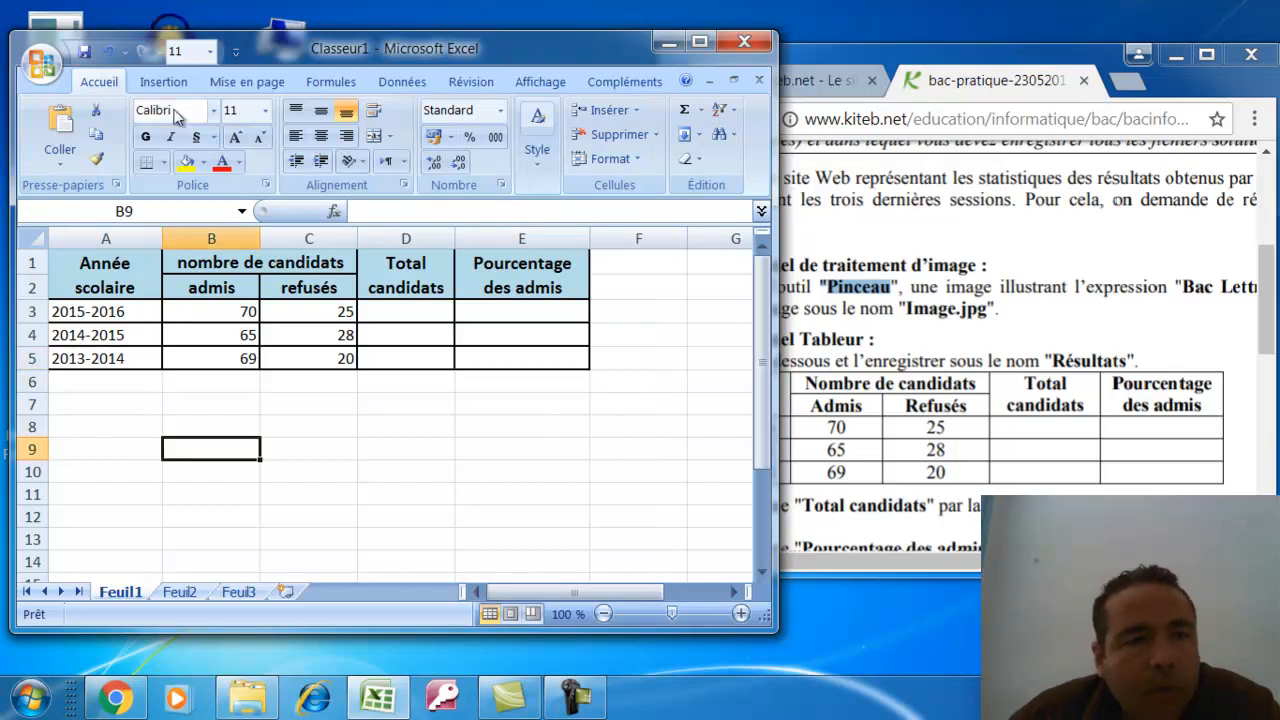
left_click(85, 53)
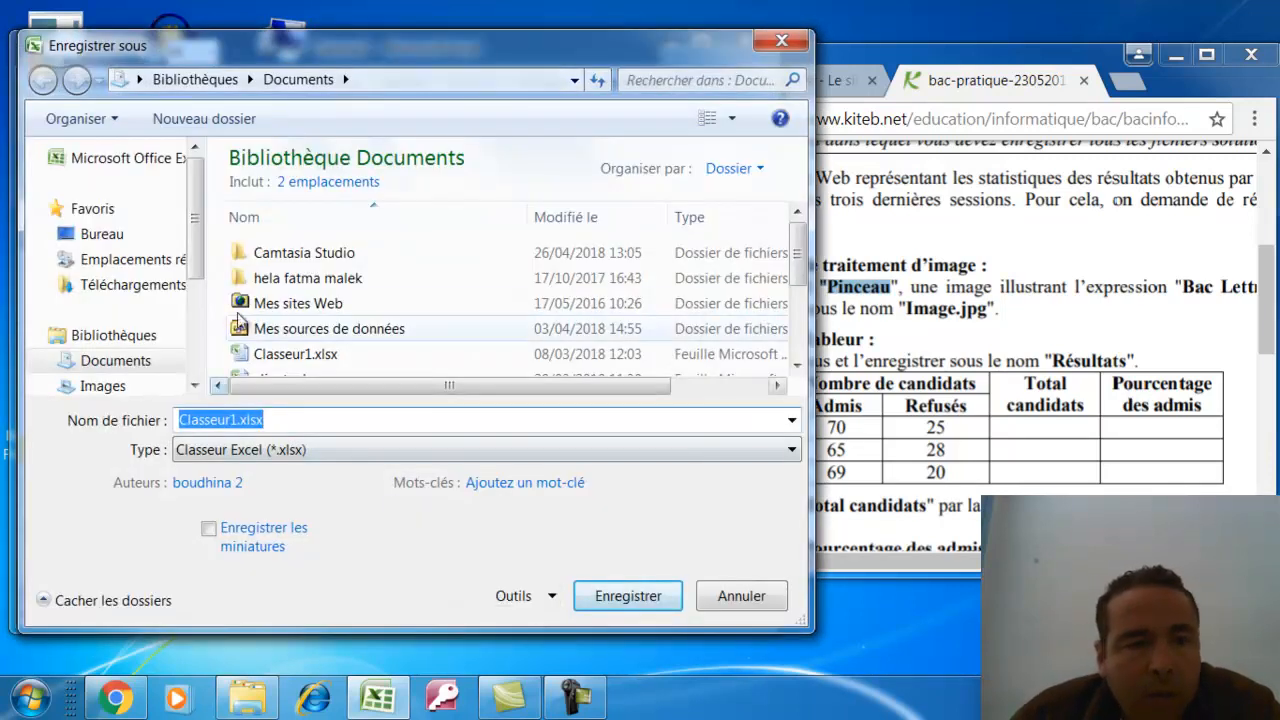
Check the required file name in the exam PDF, maximizing its window
left_click(138, 705)
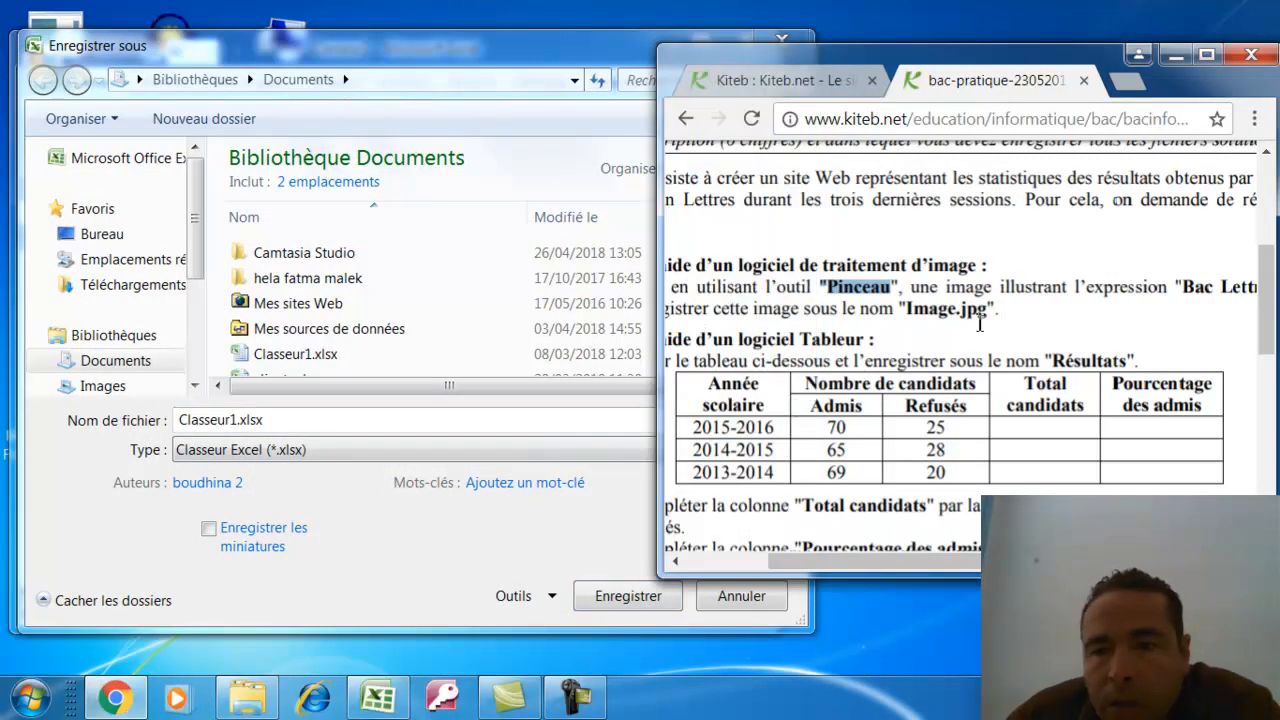
left_click(827, 532)
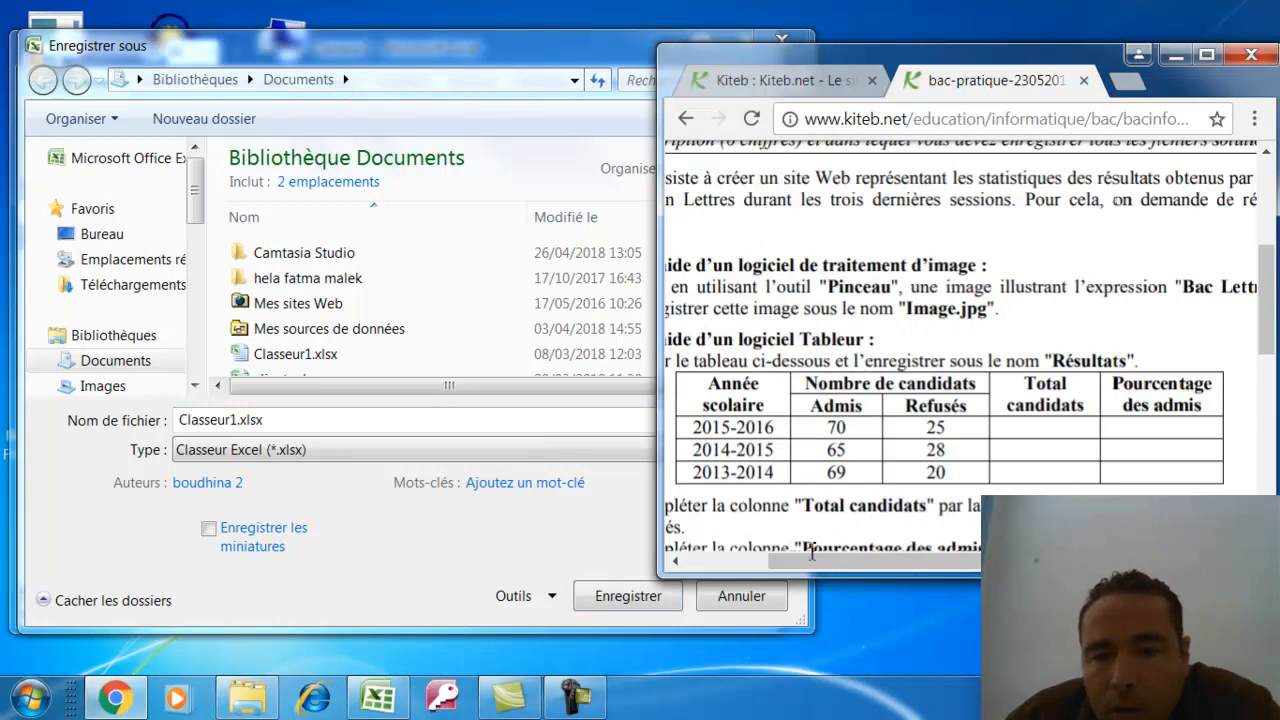
left_click_drag(805, 562, 740, 572)
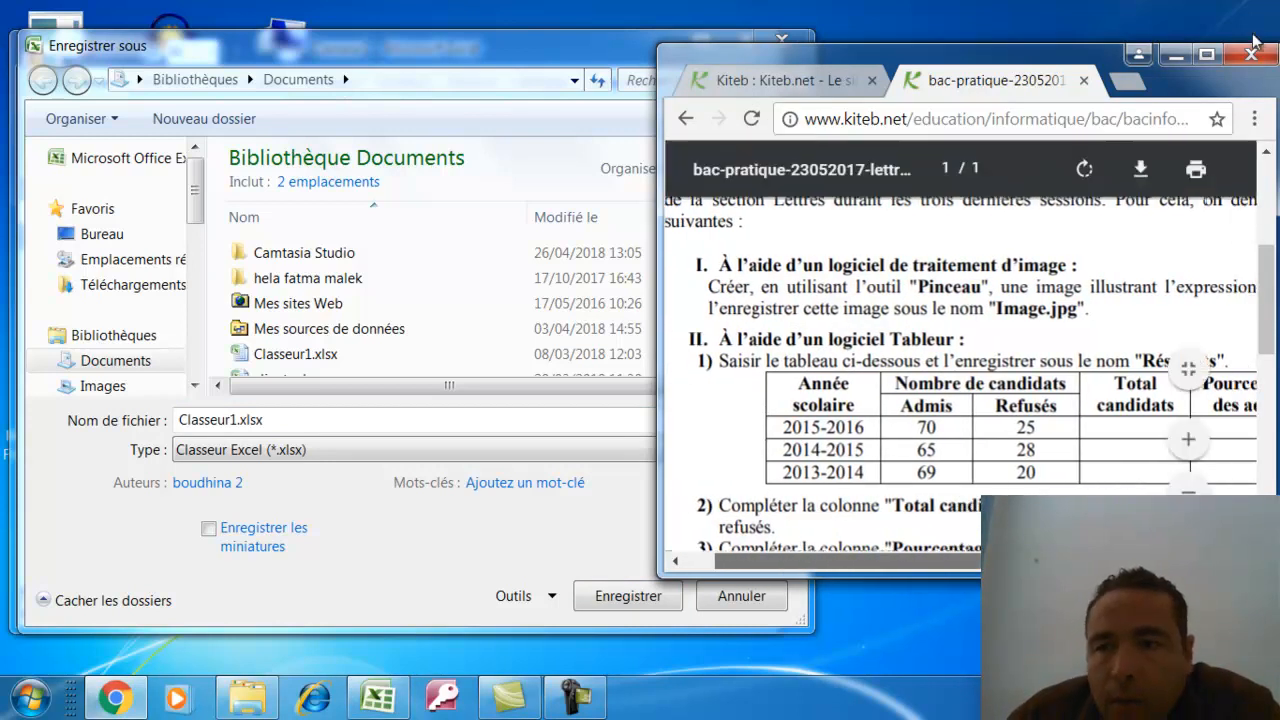
key("super+Up")
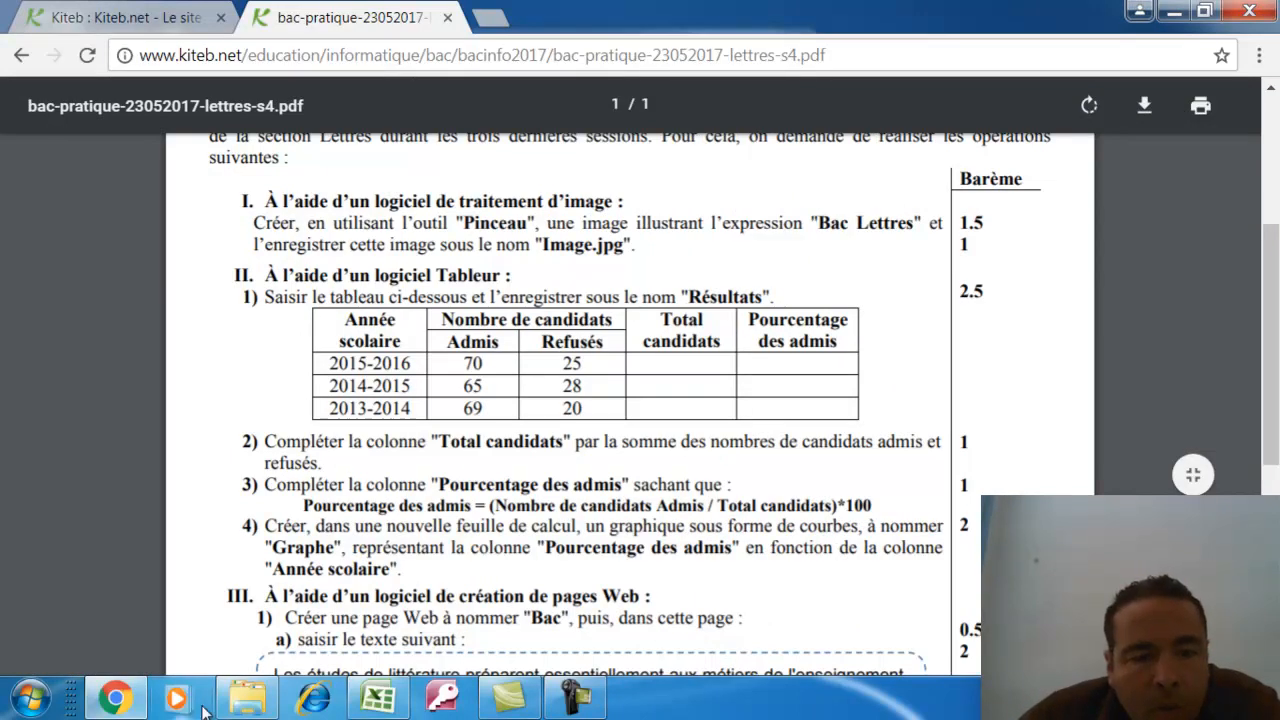
Save the workbook as resultats in the sami folder on drive C:
left_click(380, 698)
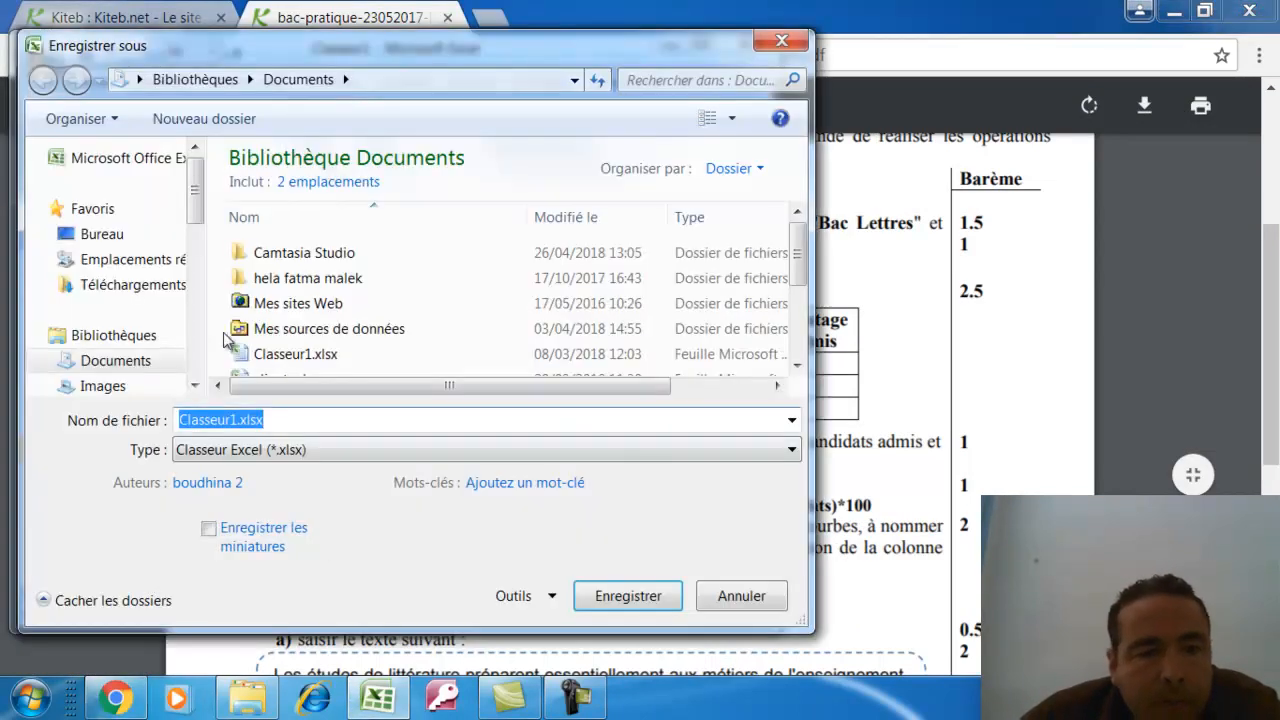
type("resultats")
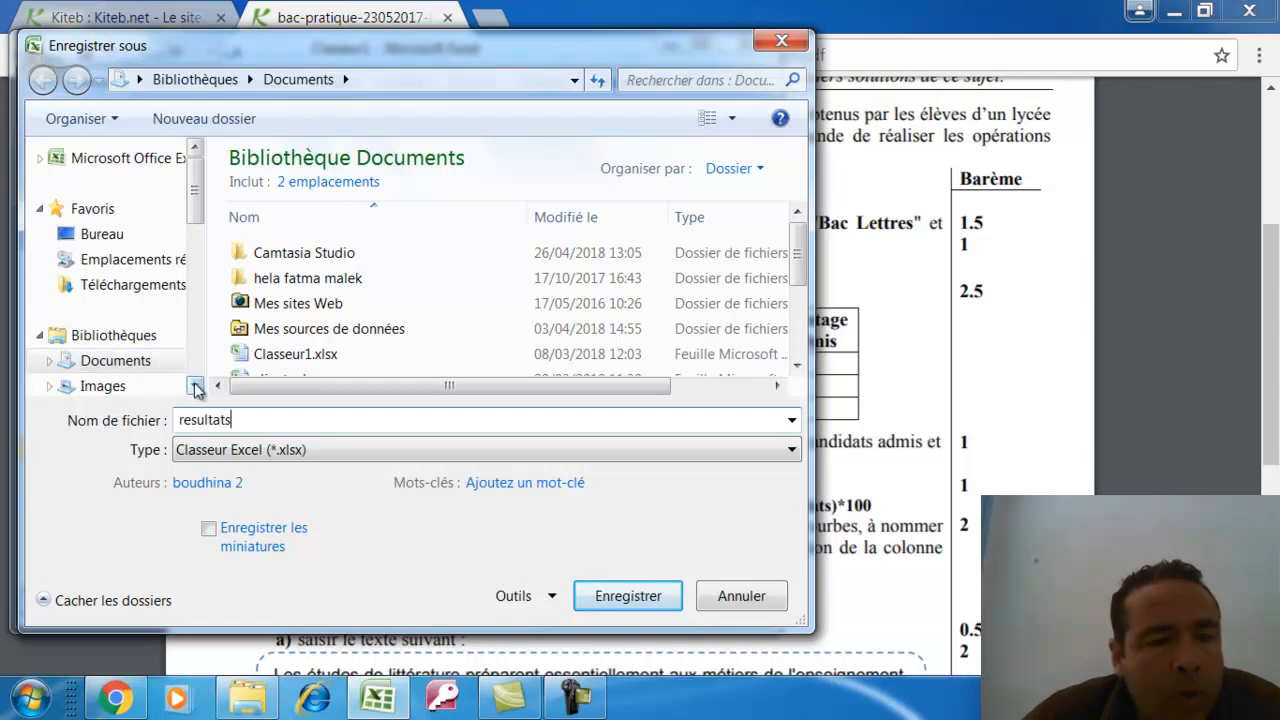
left_click(195, 387)
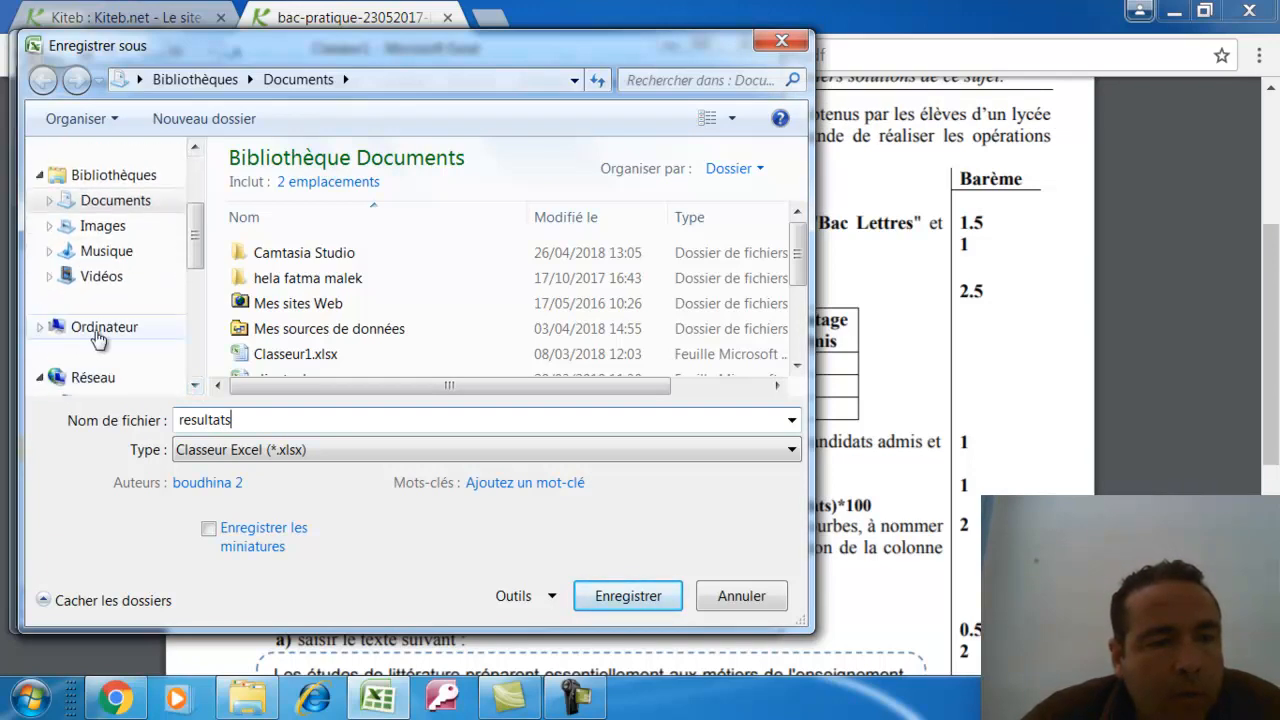
left_click(98, 333)
double_click(400, 218)
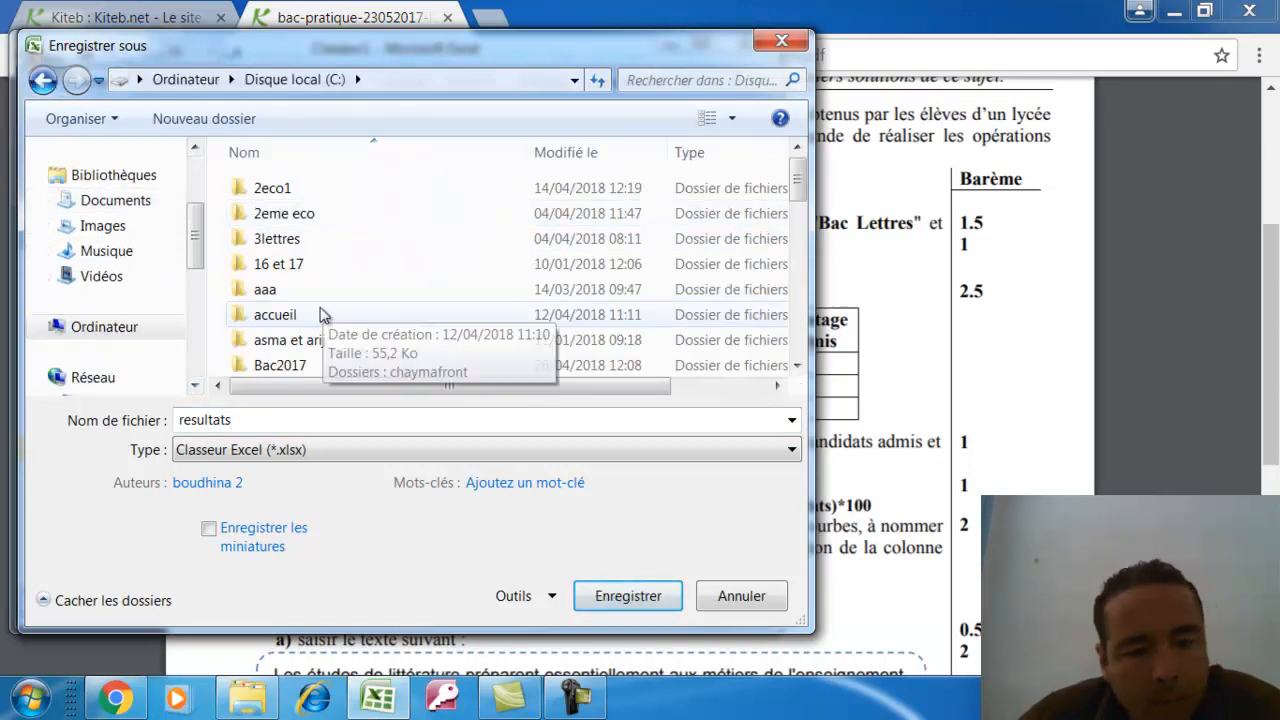
key("s")
double_click(270, 206)
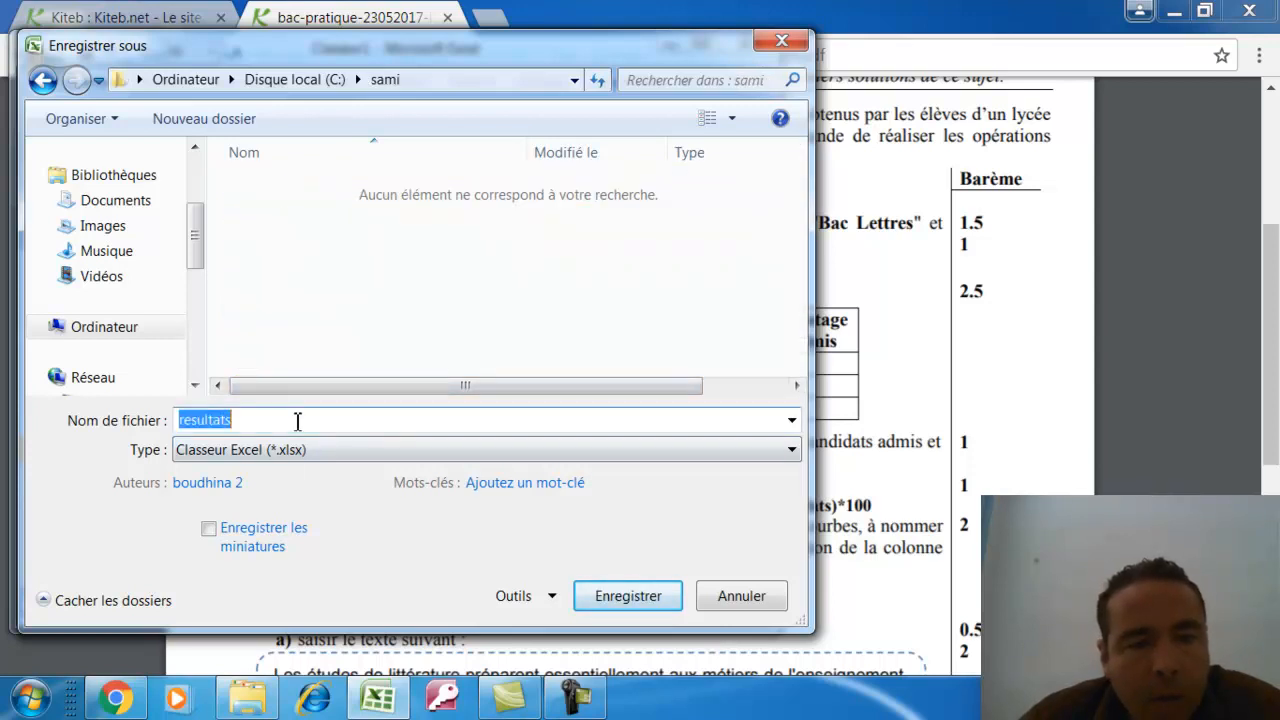
left_click(664, 598)
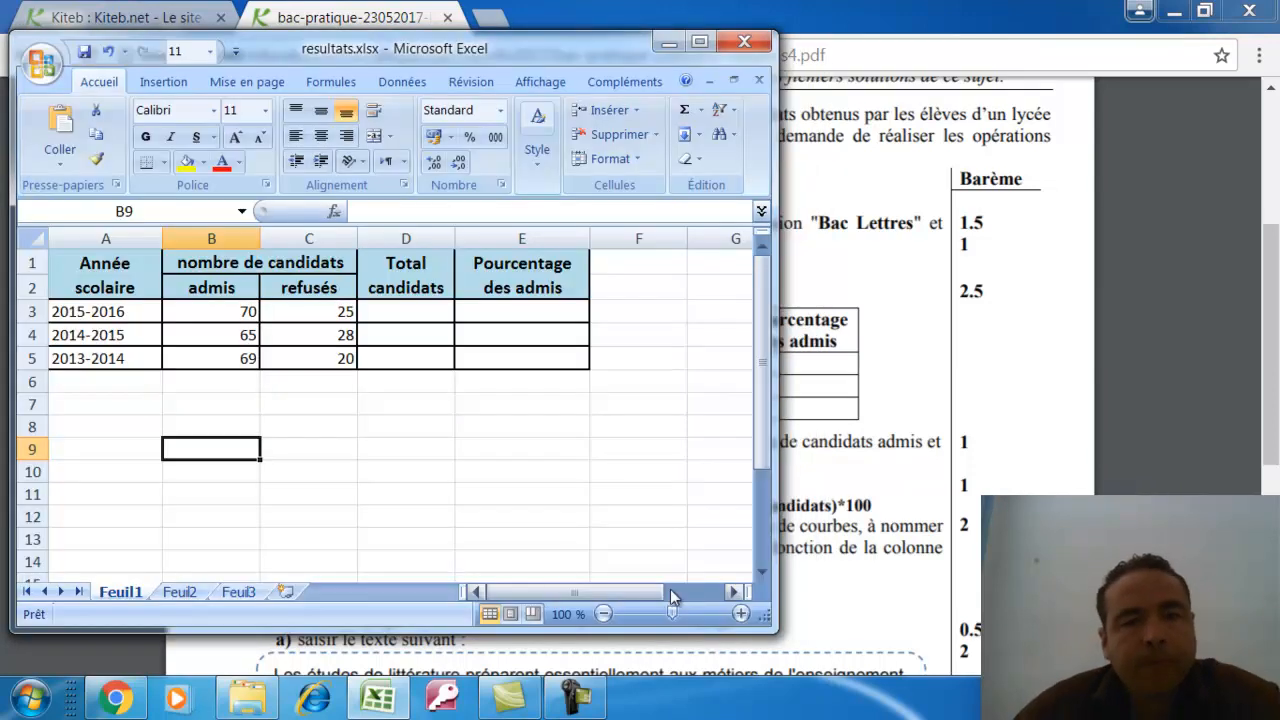
left_click(500, 498)
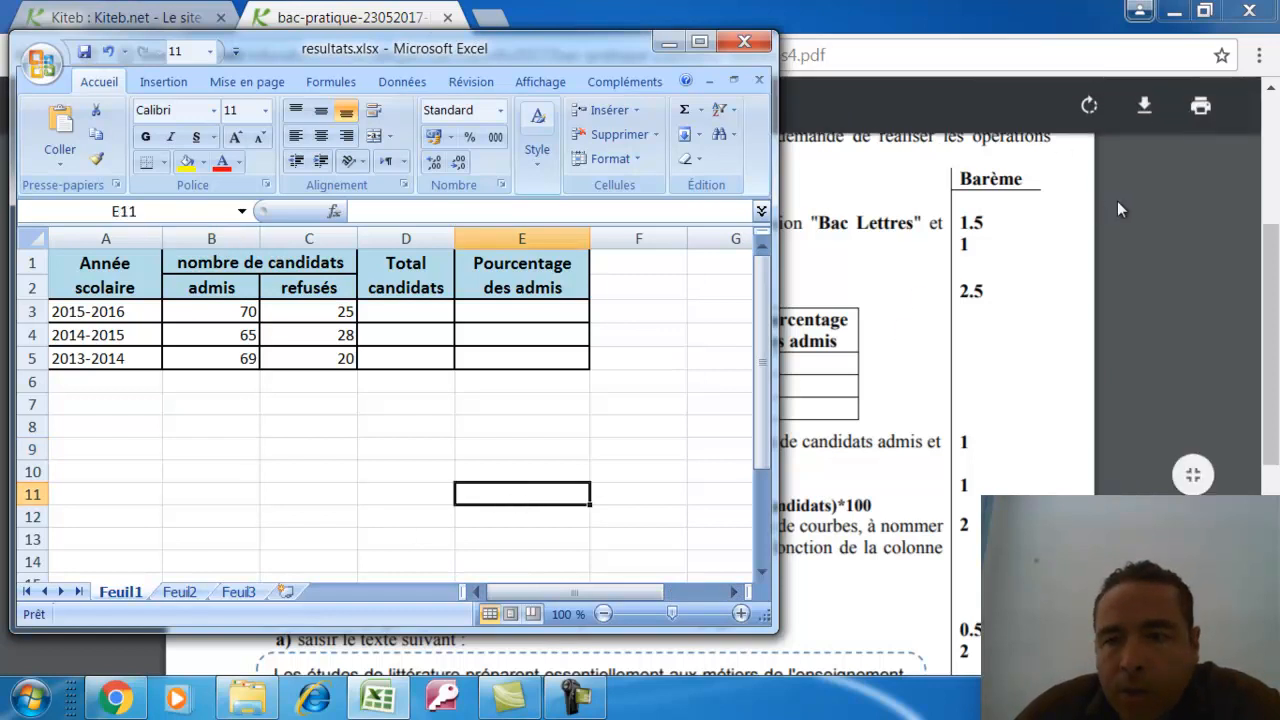
Highlight the Total candidats sum instruction in the exam PDF, then return to the workbook
left_click(1106, 202)
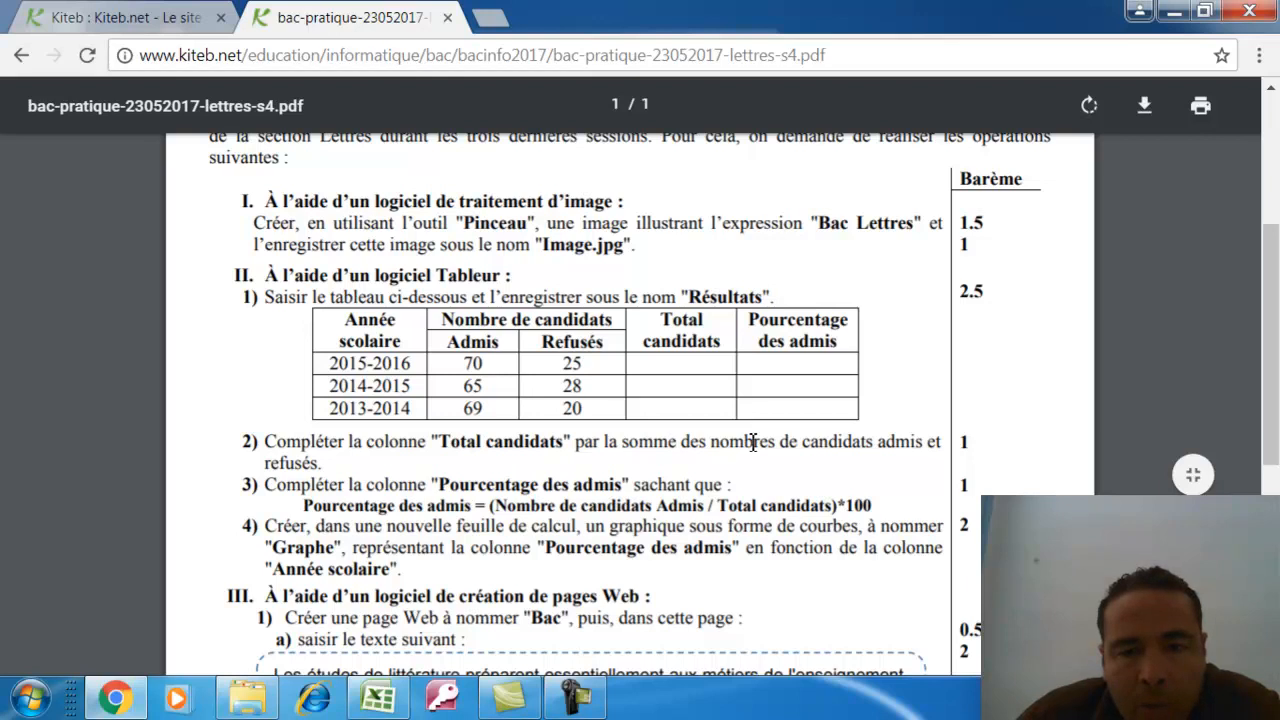
left_click_drag(663, 445, 916, 449)
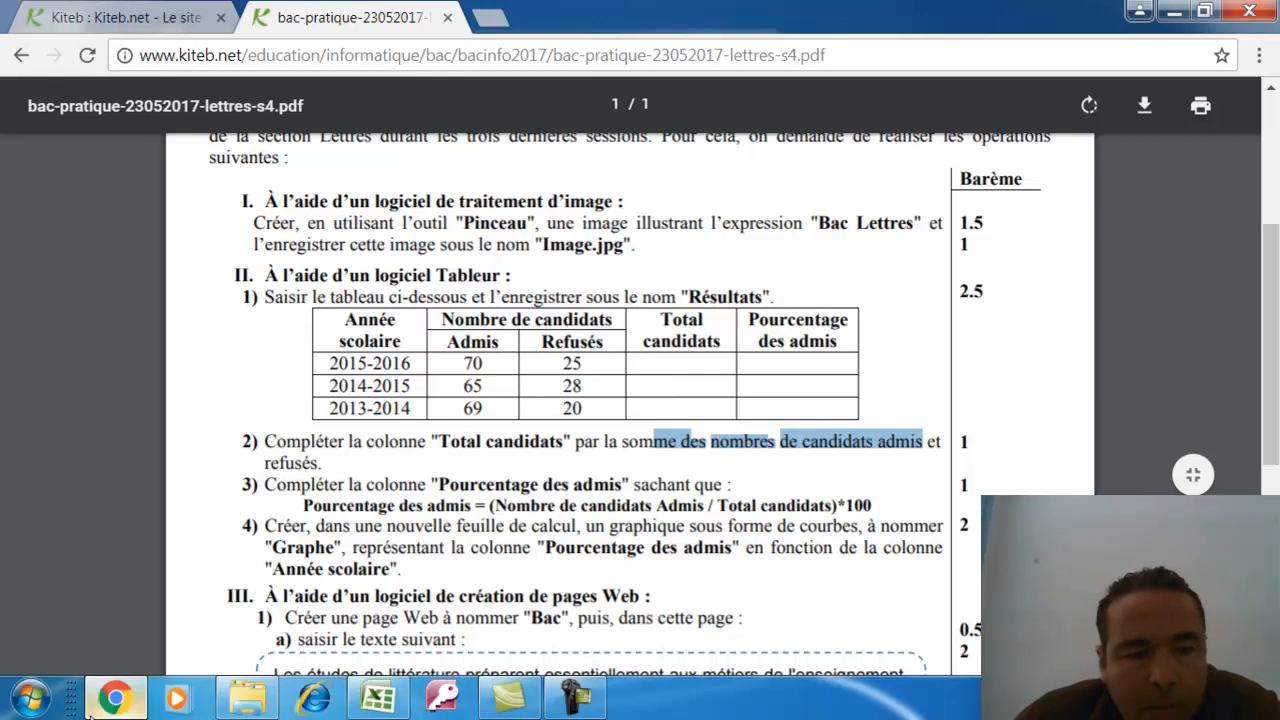
mouse_move(128, 706)
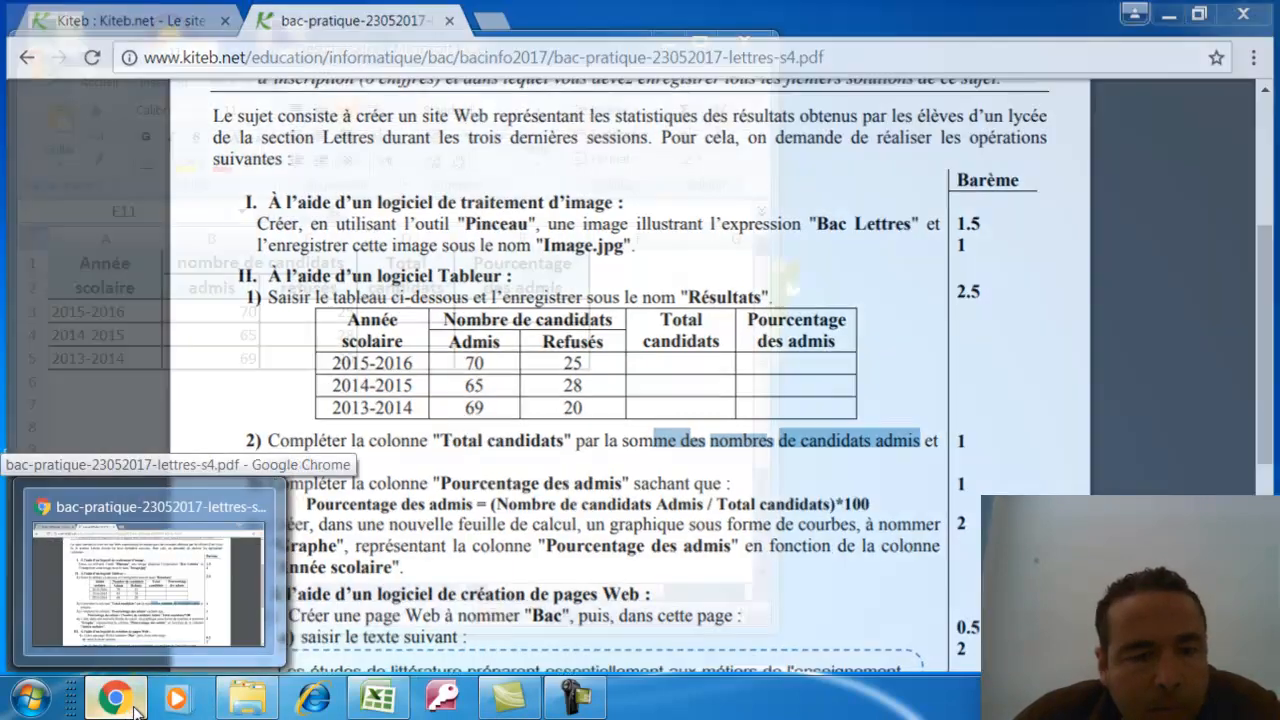
left_click(120, 700)
left_click(423, 315)
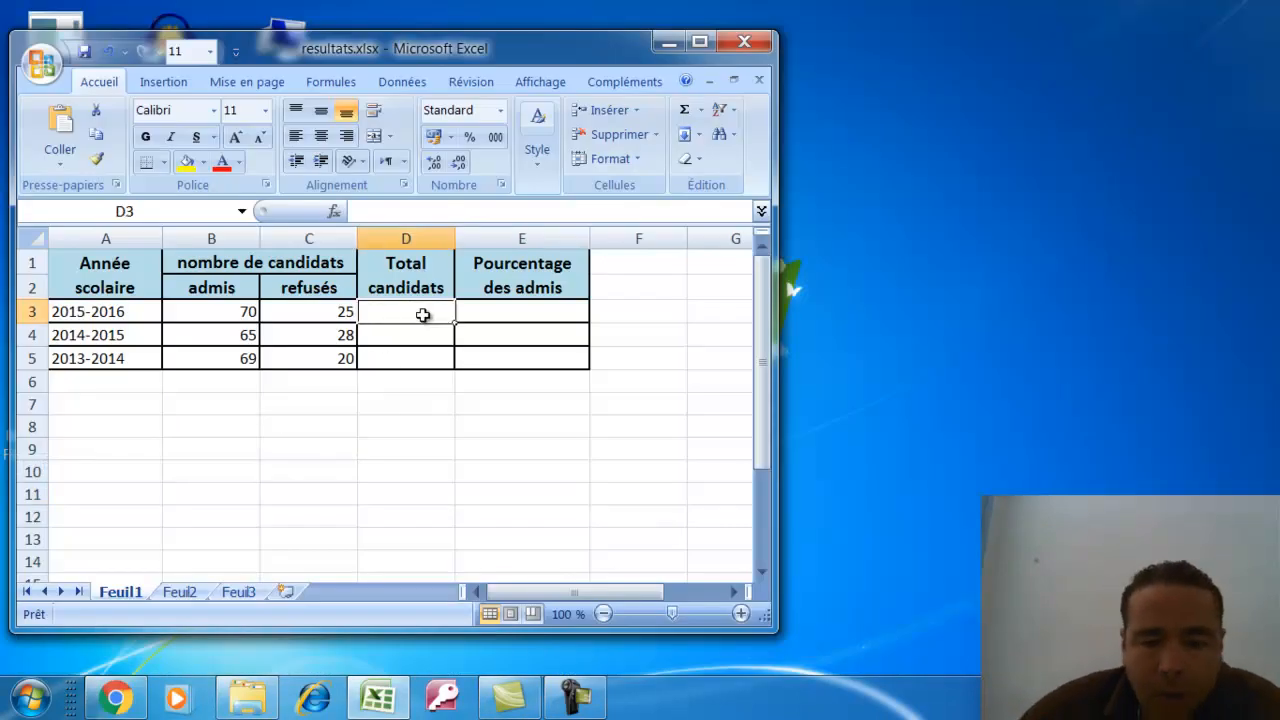
Enter =B3+C3 in D3 and fill it down to D5, giving 95, 93 and 89
type("=")
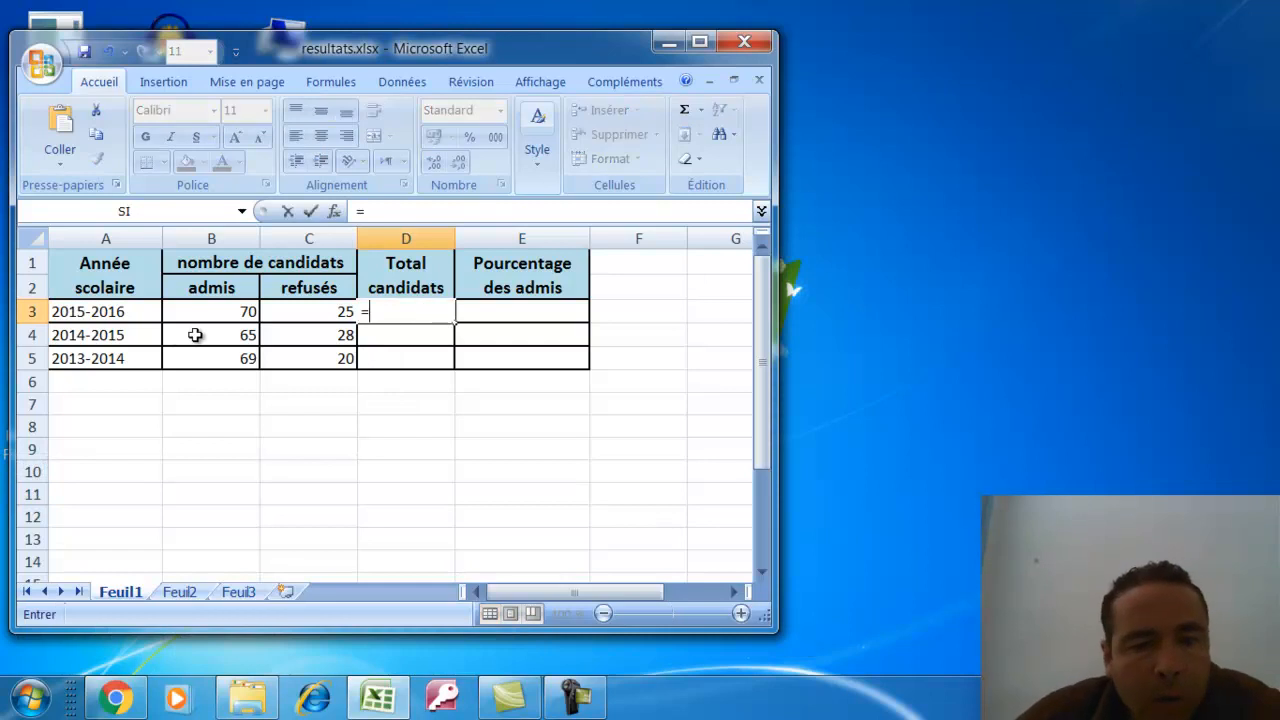
left_click(210, 317)
type("+")
left_click(308, 311)
key("Return")
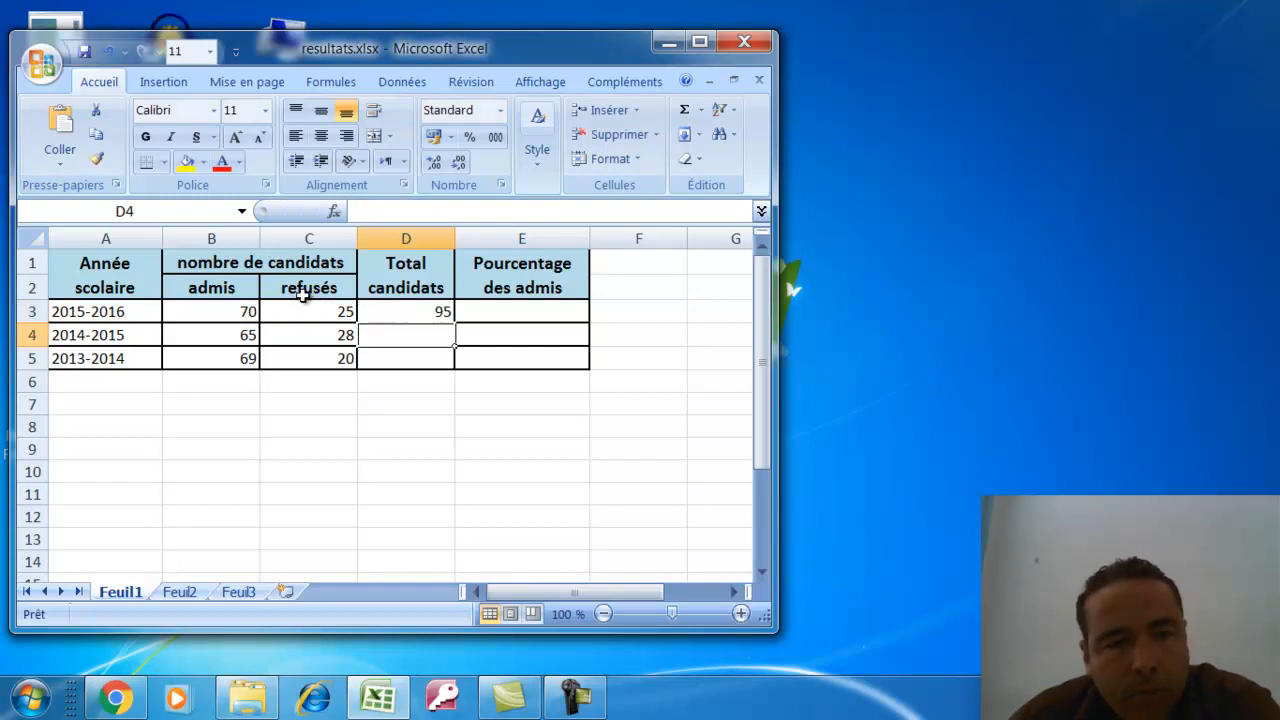
left_click(440, 314)
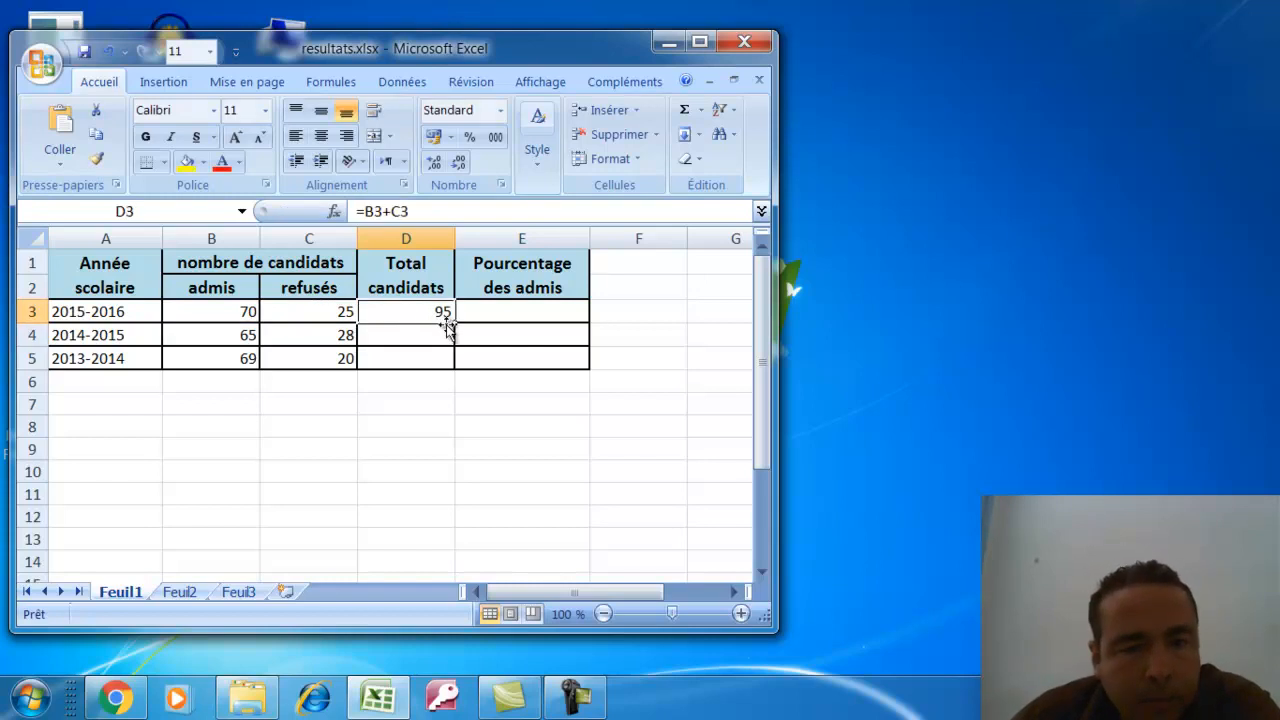
left_click_drag(455, 320, 443, 372)
left_click(434, 406)
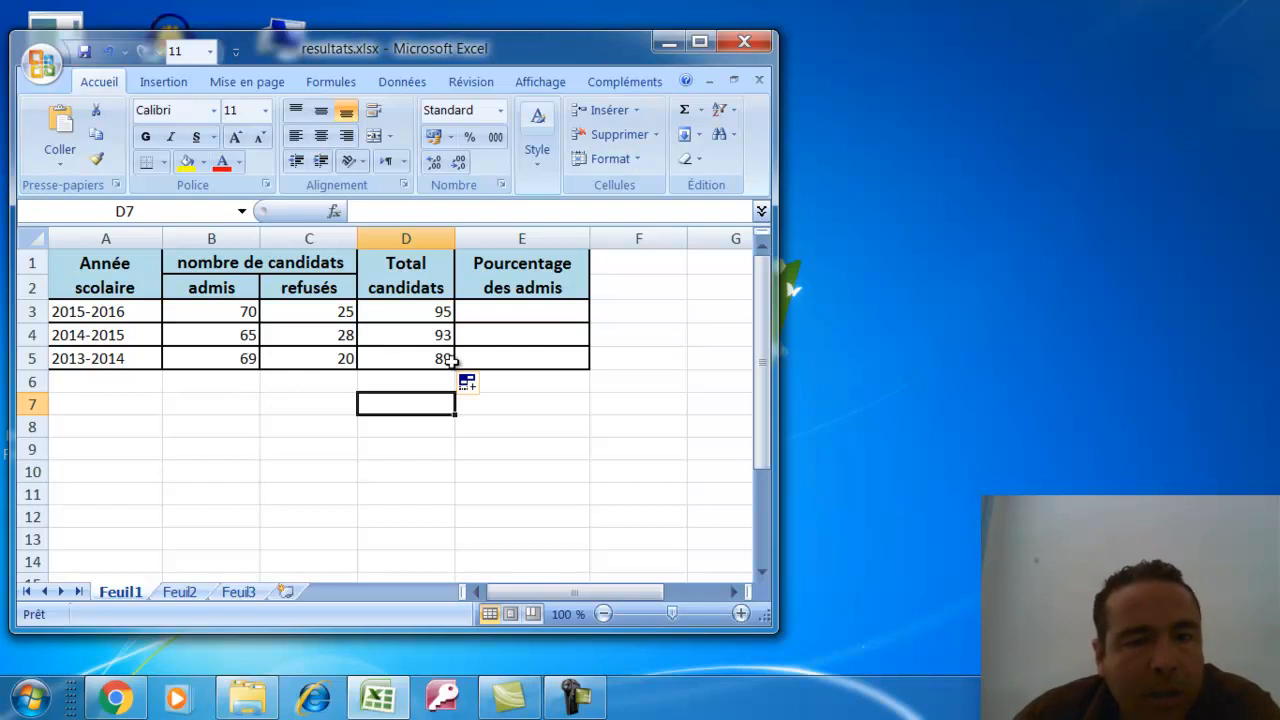
Centre the counts and totals in B3:D5
left_click_drag(246, 316, 391, 360)
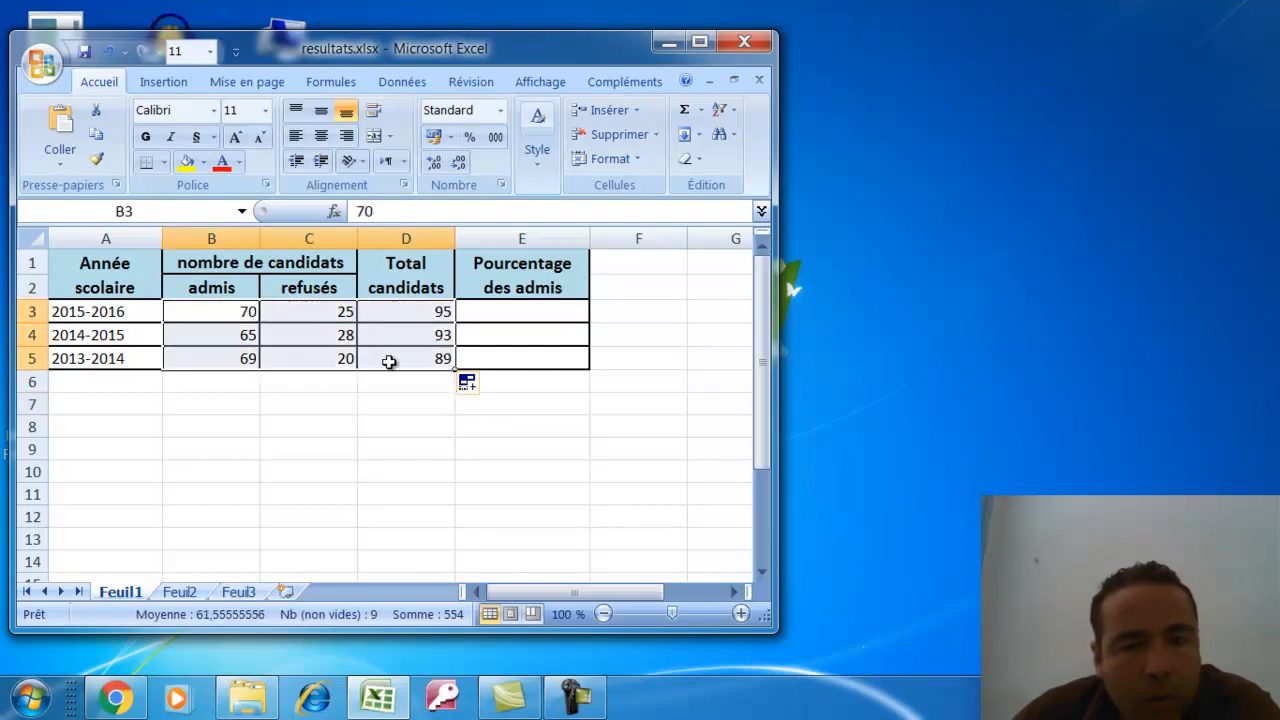
left_click(318, 140)
left_click(298, 335)
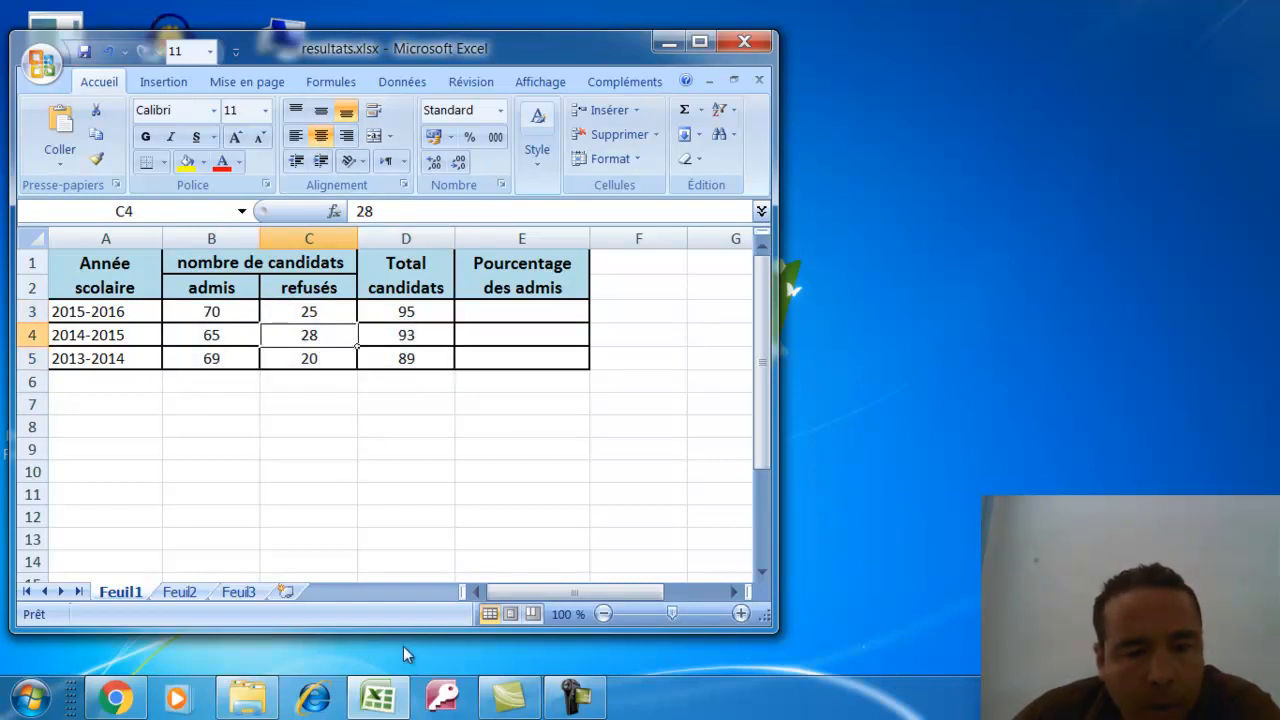
left_click(115, 697)
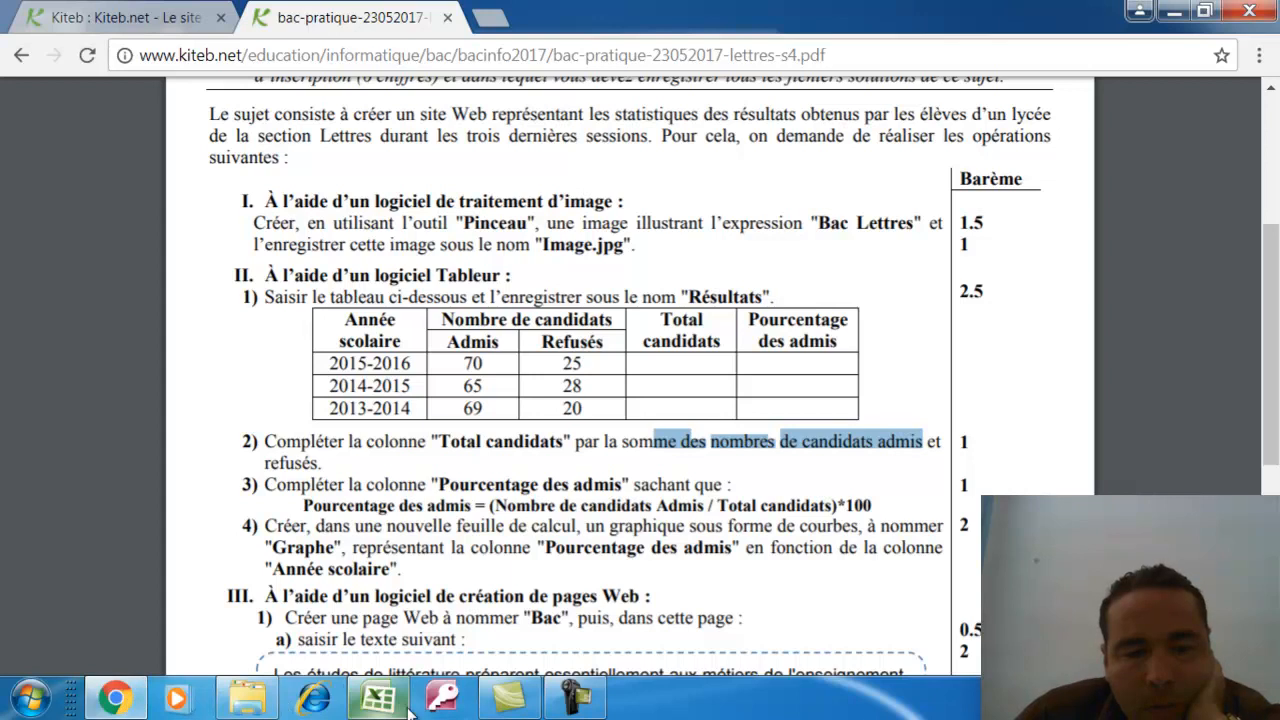
left_click(378, 697)
Enter the formula =(B3/D3)*100 in E3 for the first admitted percentage
left_click(502, 310)
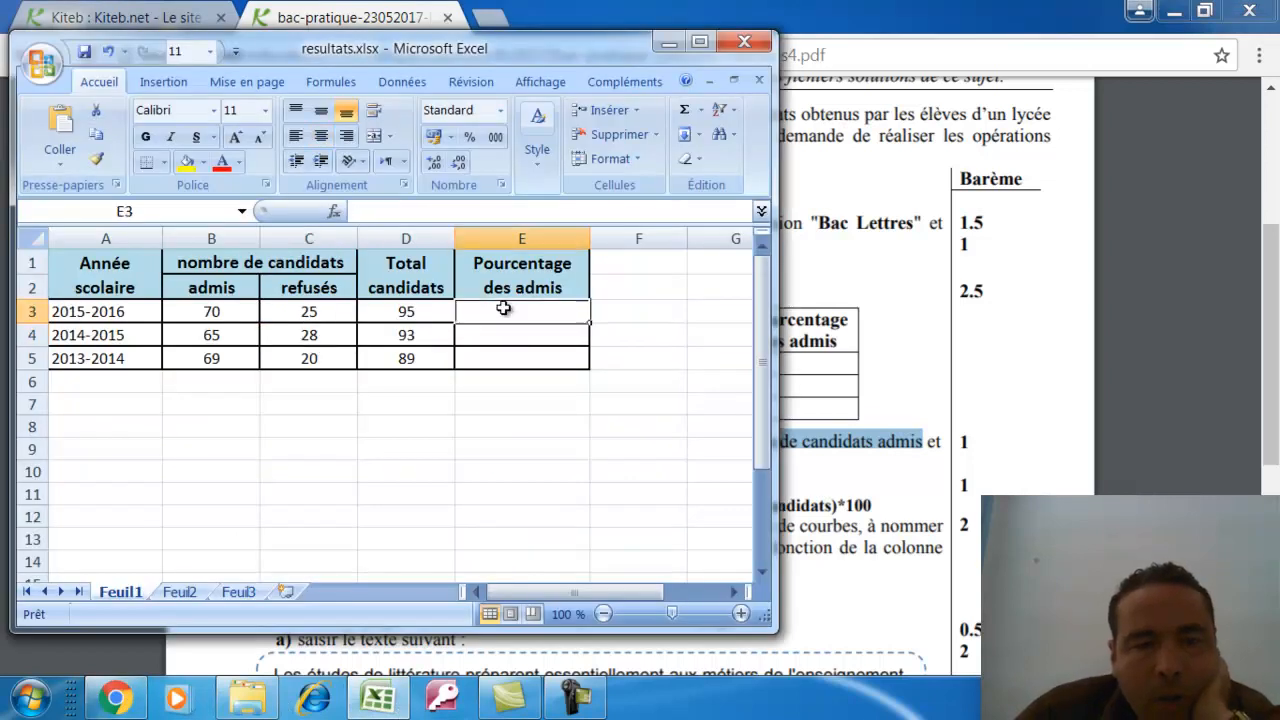
type("=")
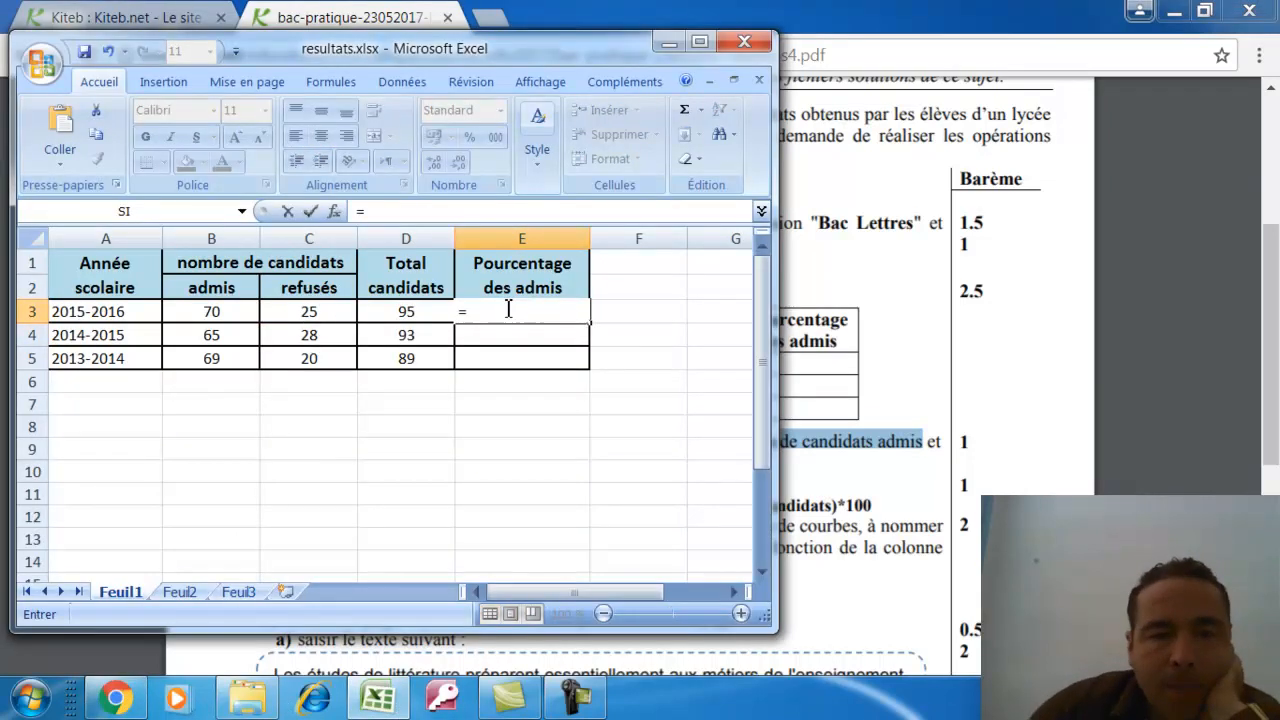
type("(")
left_click(228, 315)
type("/")
left_click(403, 311)
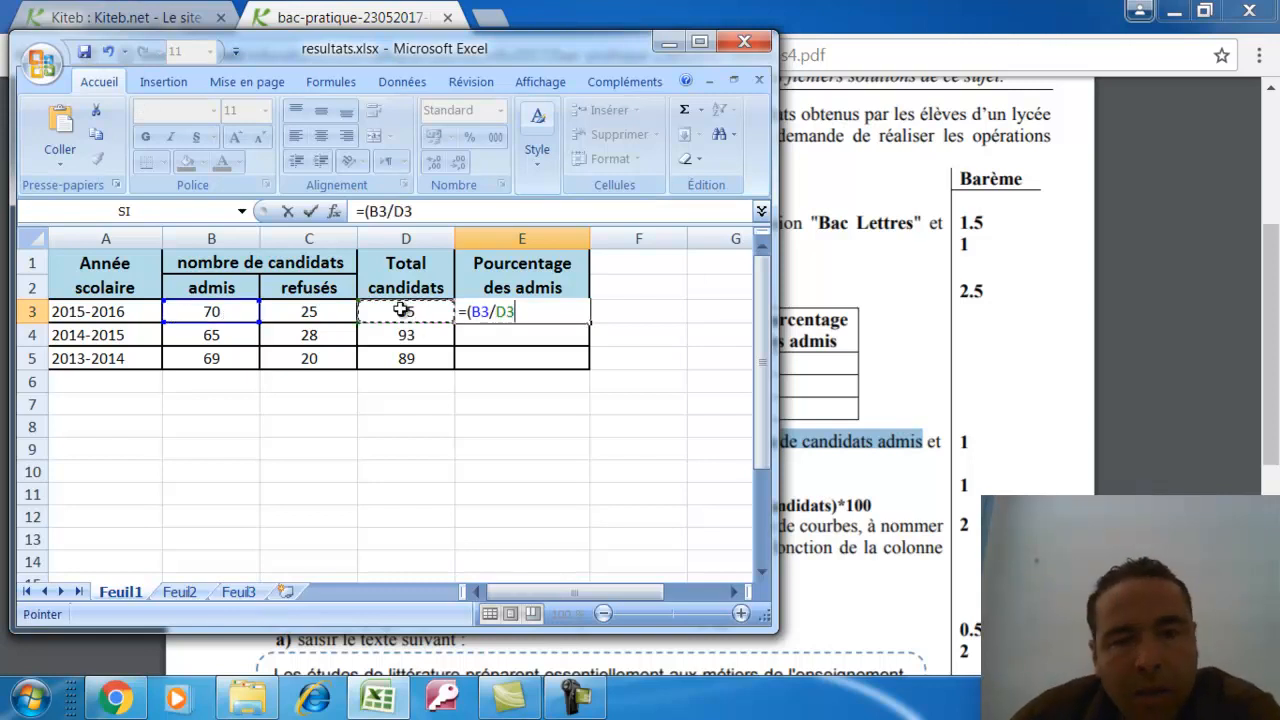
type(")")
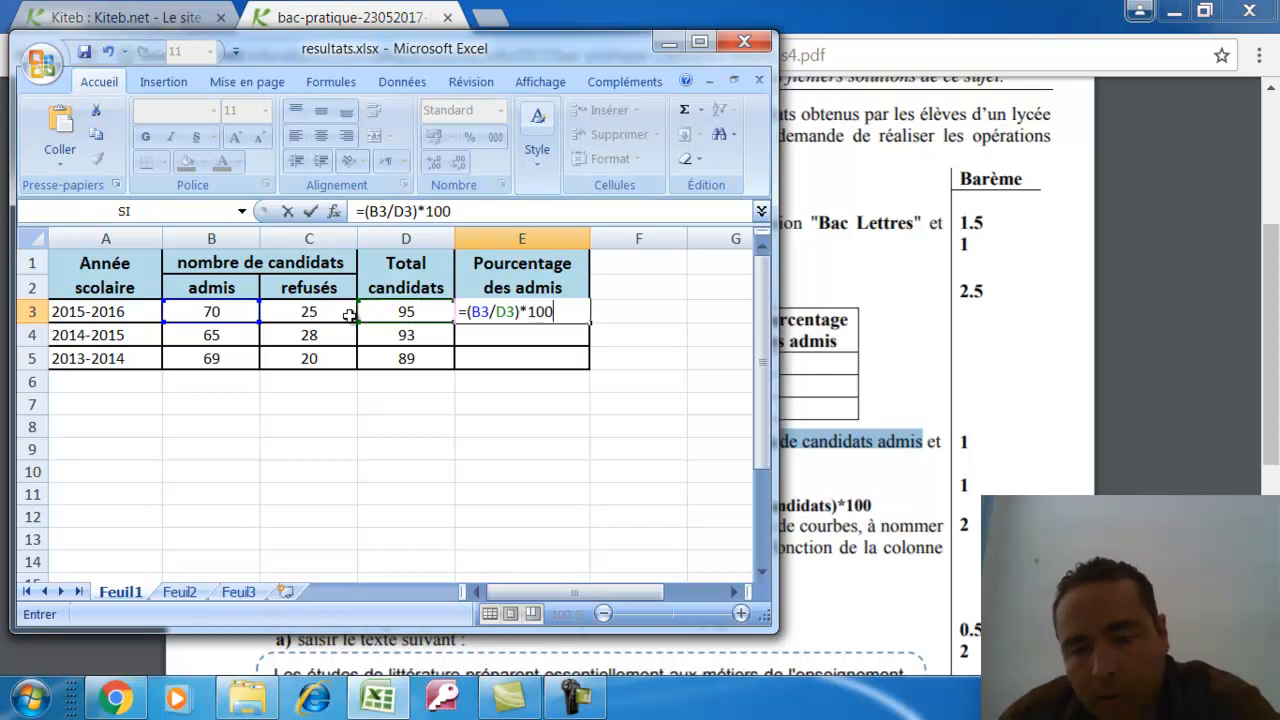
type("*100")
key("Return")
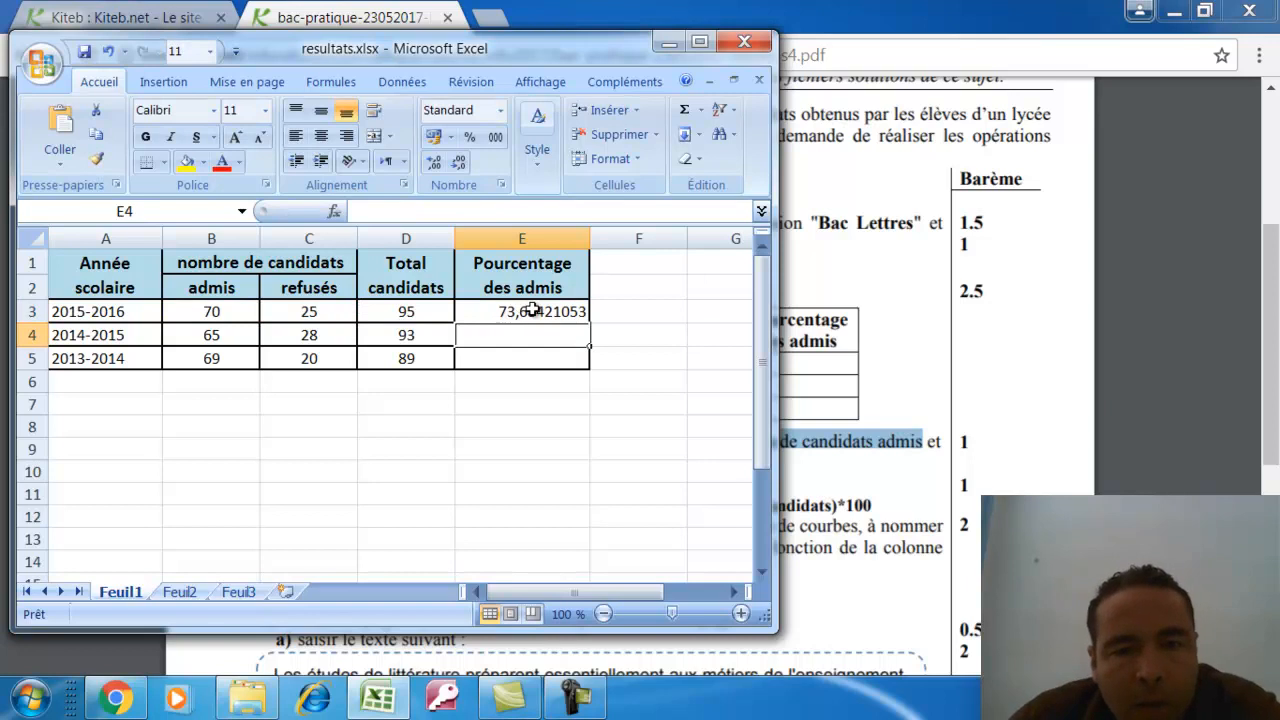
Fill the E3 percentage formula down to E5 and select the results E3:E5
left_click(535, 314)
left_click_drag(590, 320, 587, 345)
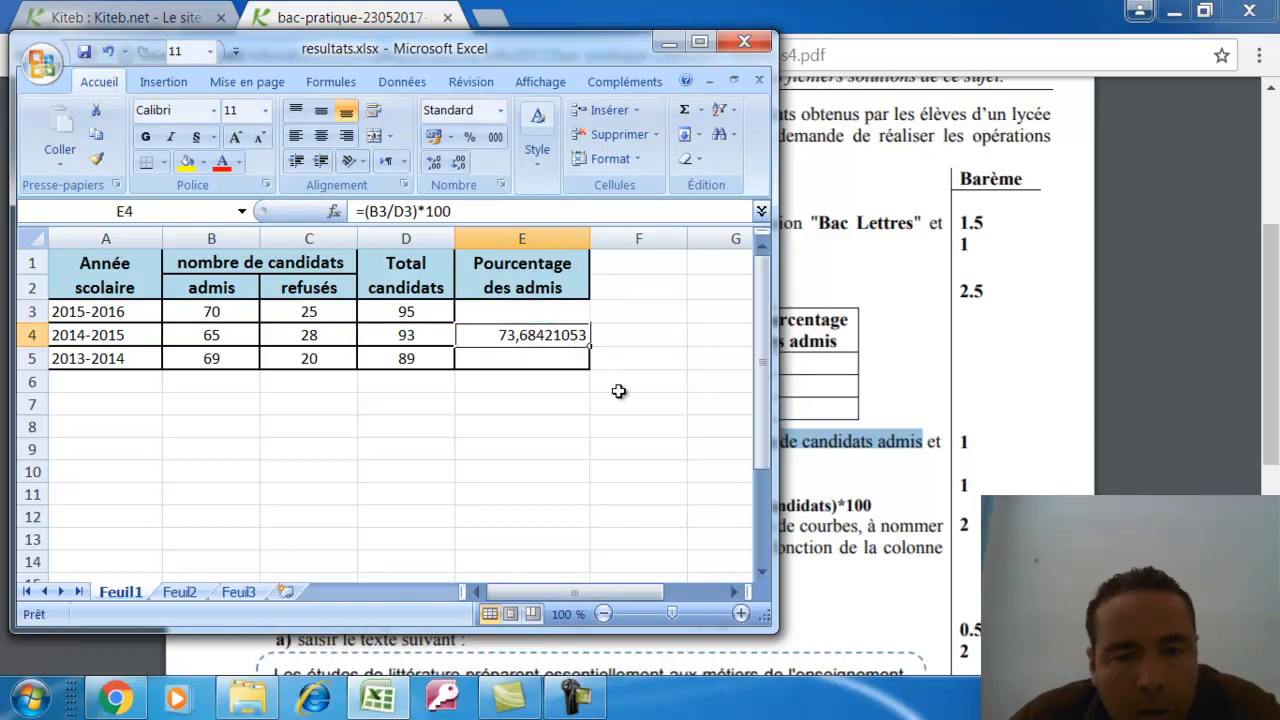
left_click(108, 51)
left_click_drag(592, 325, 588, 370)
left_click(564, 411)
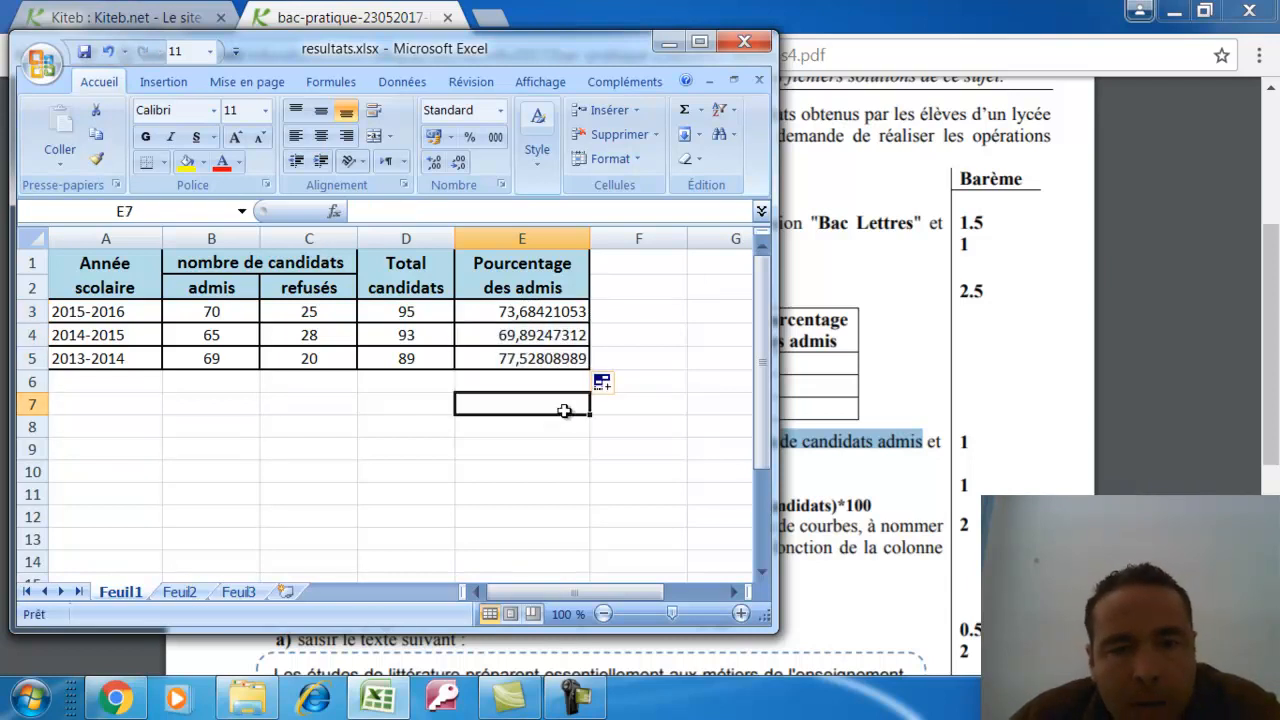
left_click_drag(530, 311, 527, 354)
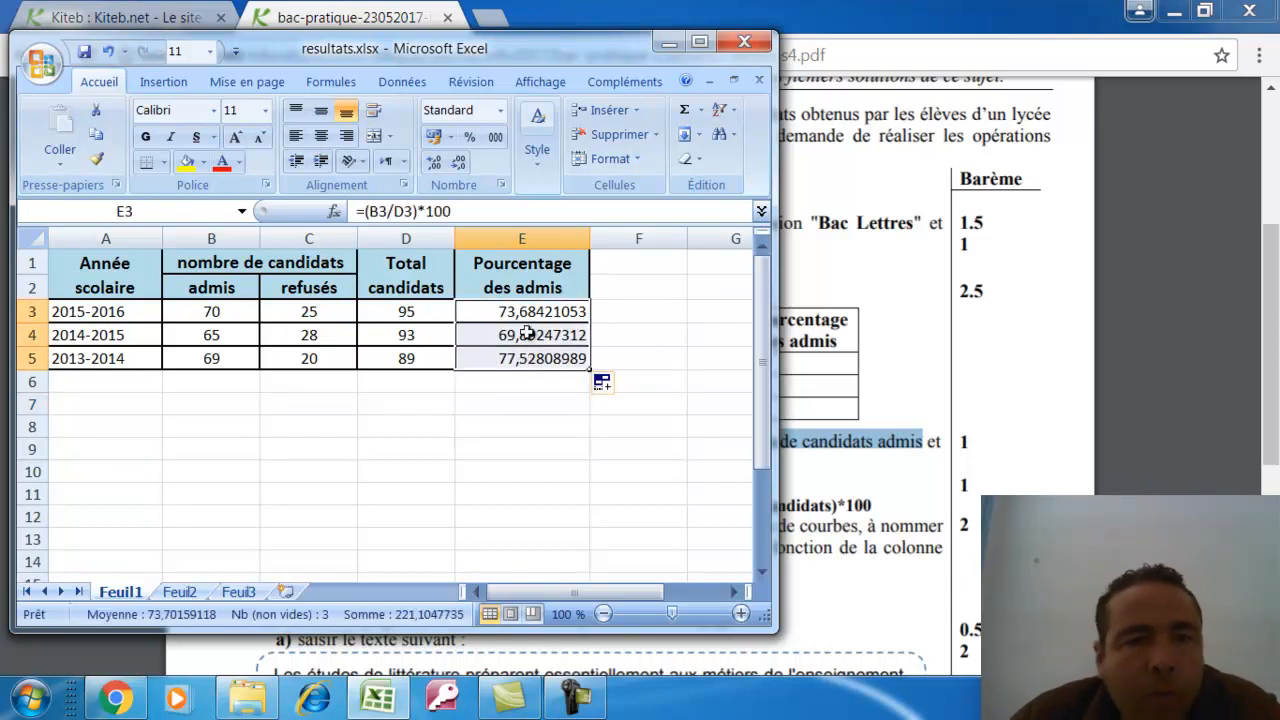
left_click(470, 137)
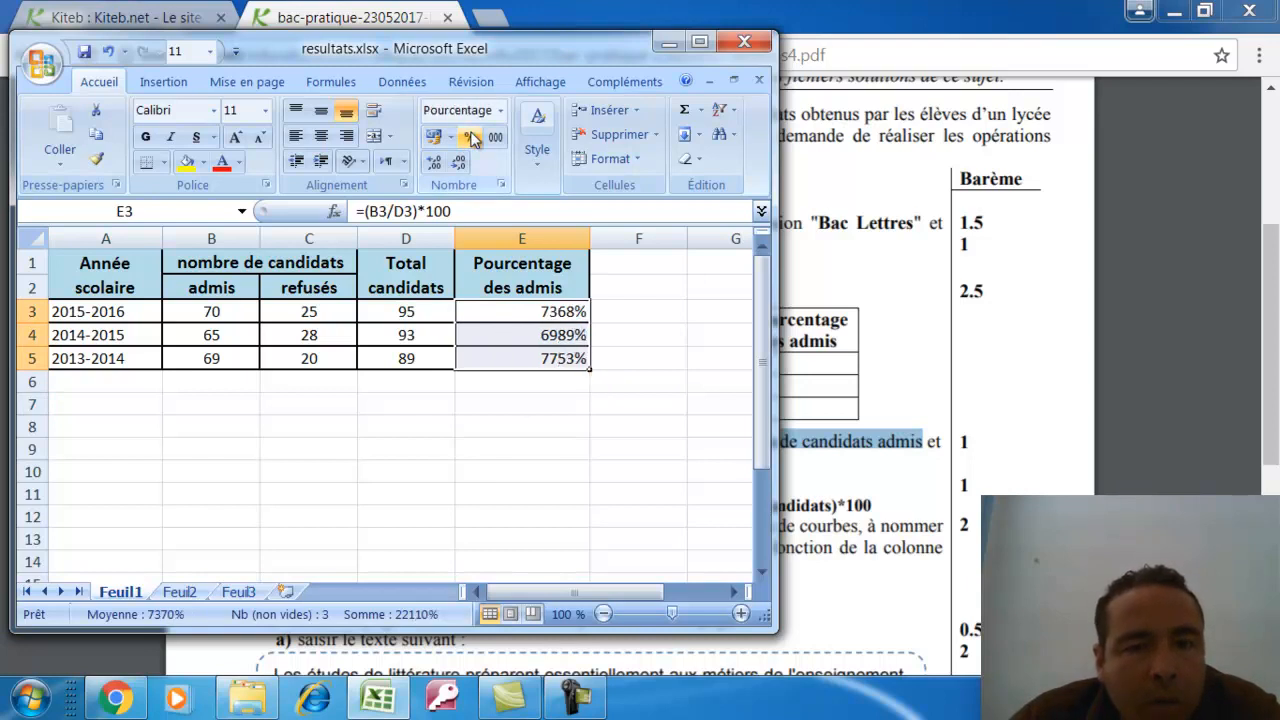
left_click(435, 164)
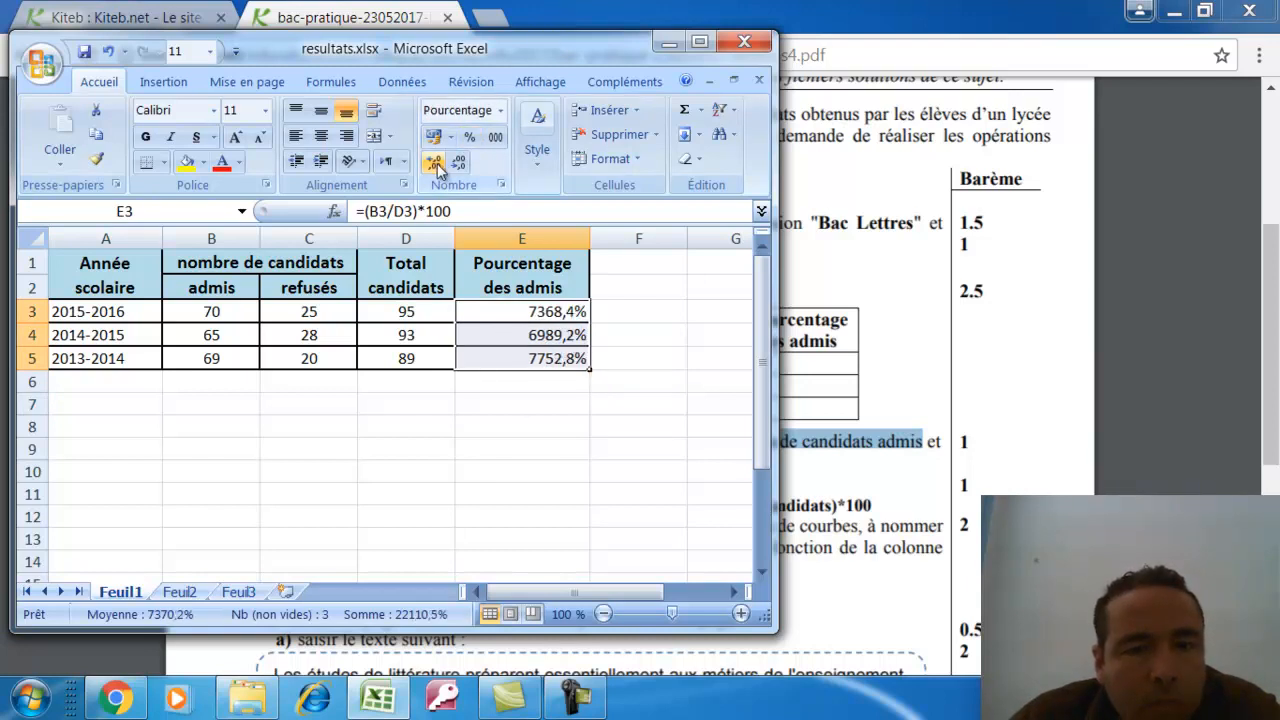
left_click(435, 164)
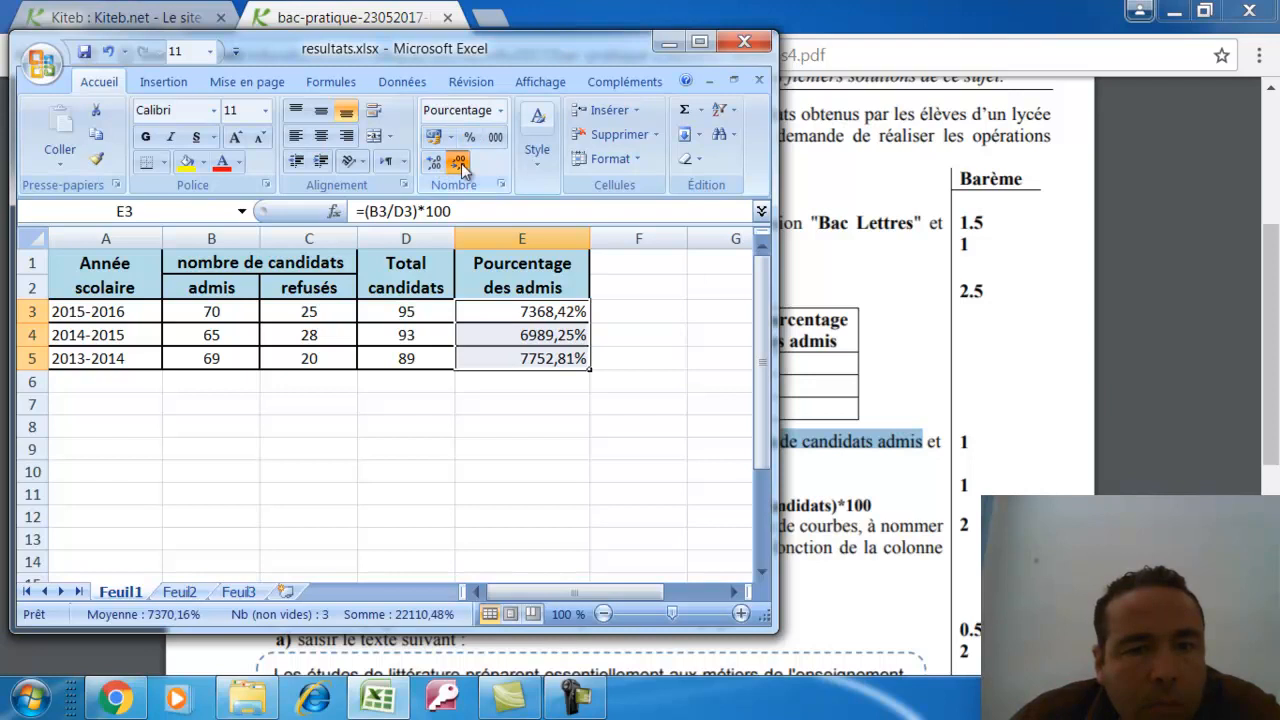
left_click(459, 164)
left_click(459, 164)
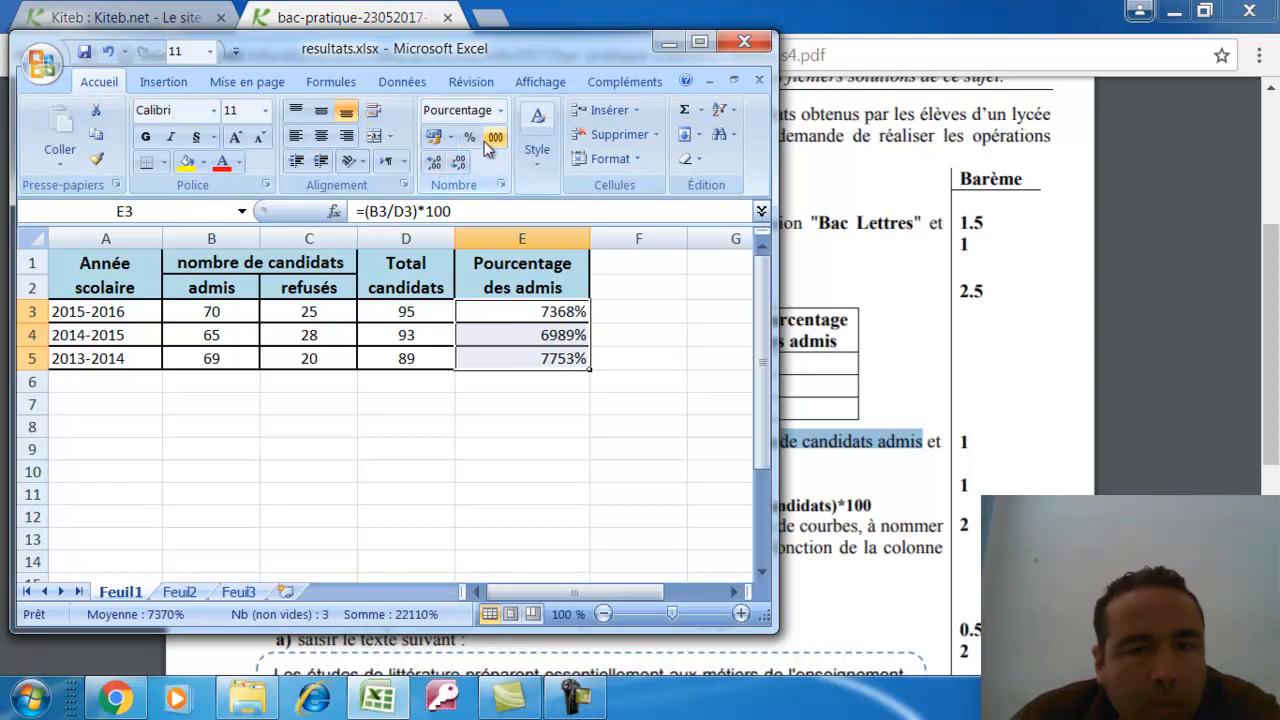
left_click(108, 52)
left_click(108, 52)
left_click(108, 53)
left_click(108, 53)
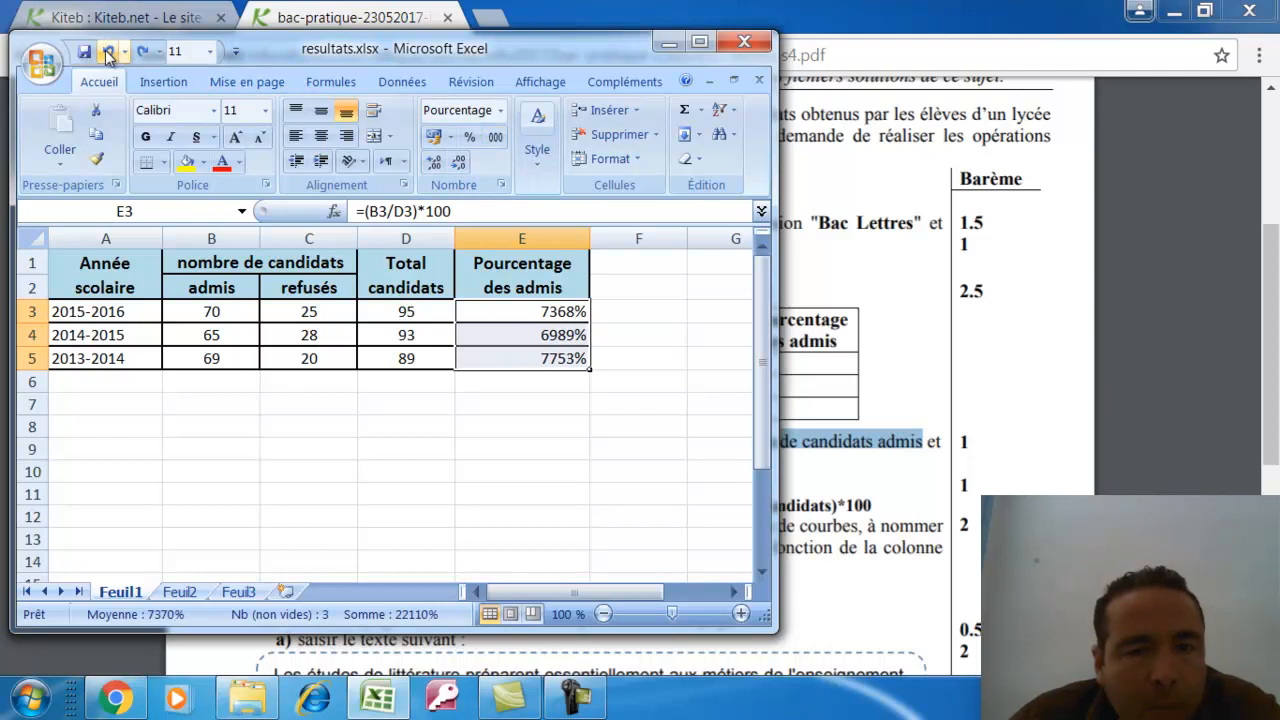
left_click(108, 53)
left_click(108, 53)
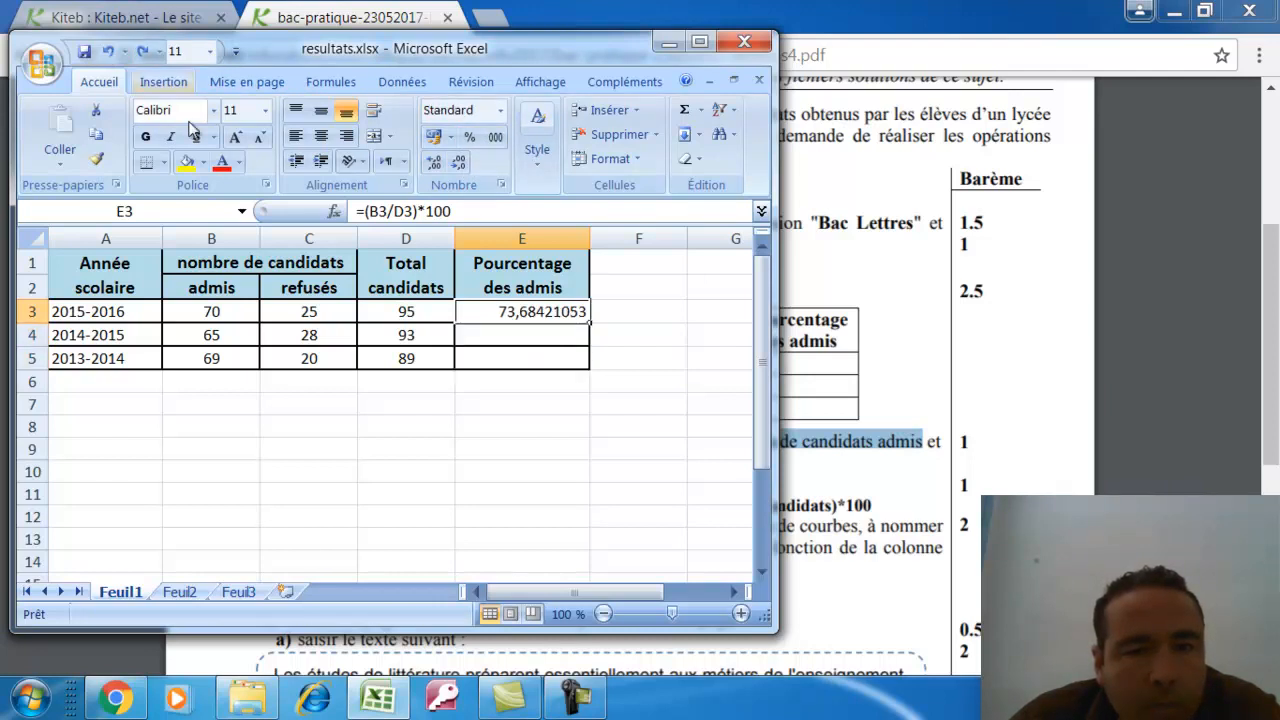
left_click(567, 343)
left_click(571, 313)
left_click_drag(590, 318, 588, 366)
right_click(557, 314)
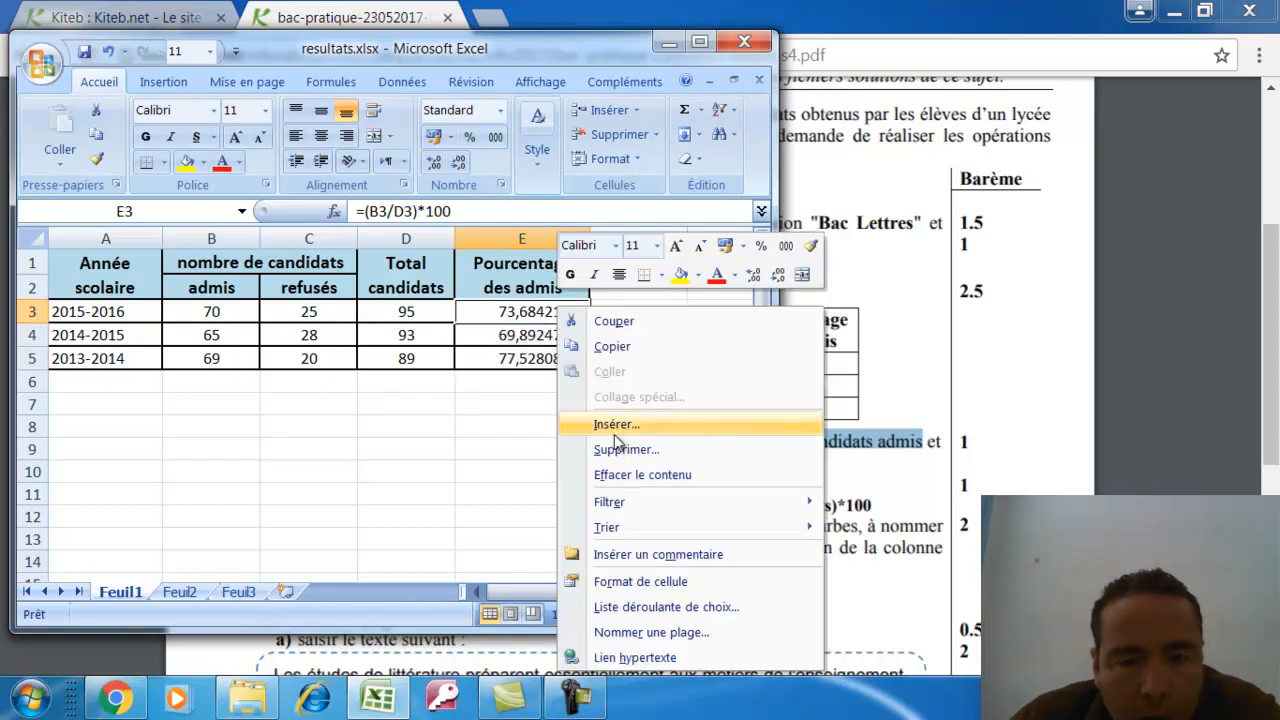
left_click(633, 582)
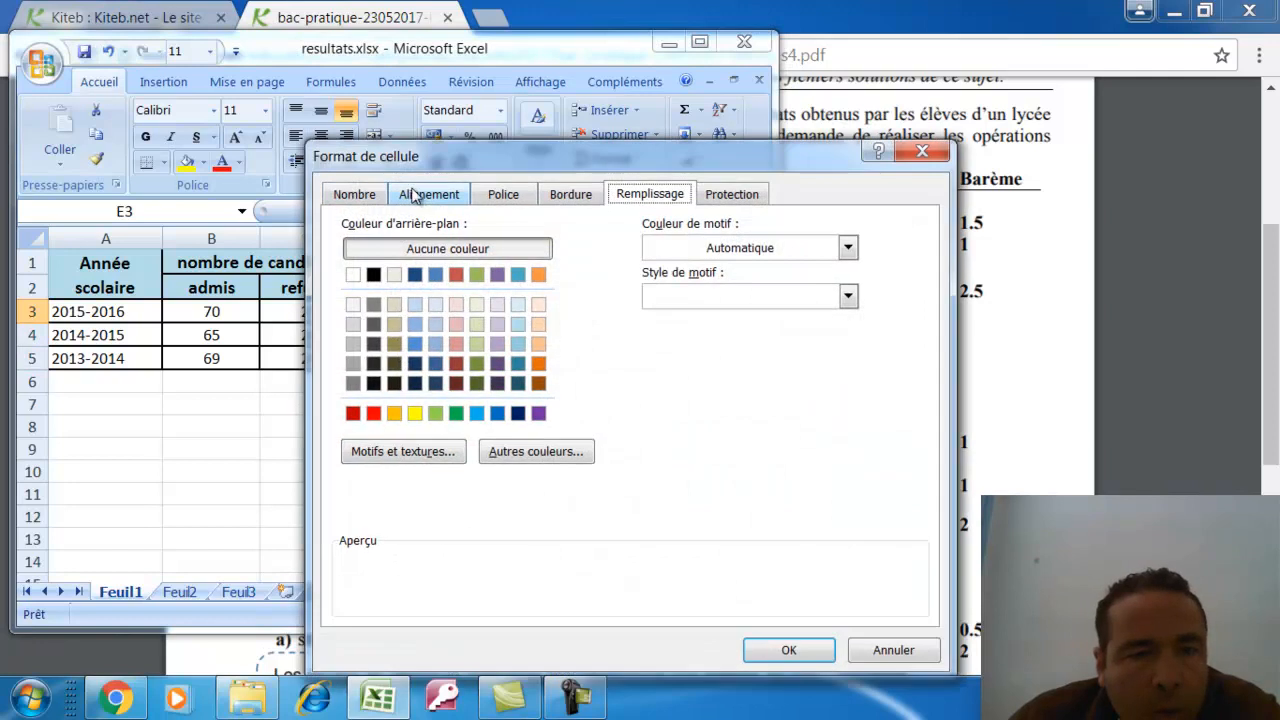
left_click(370, 195)
left_click(362, 336)
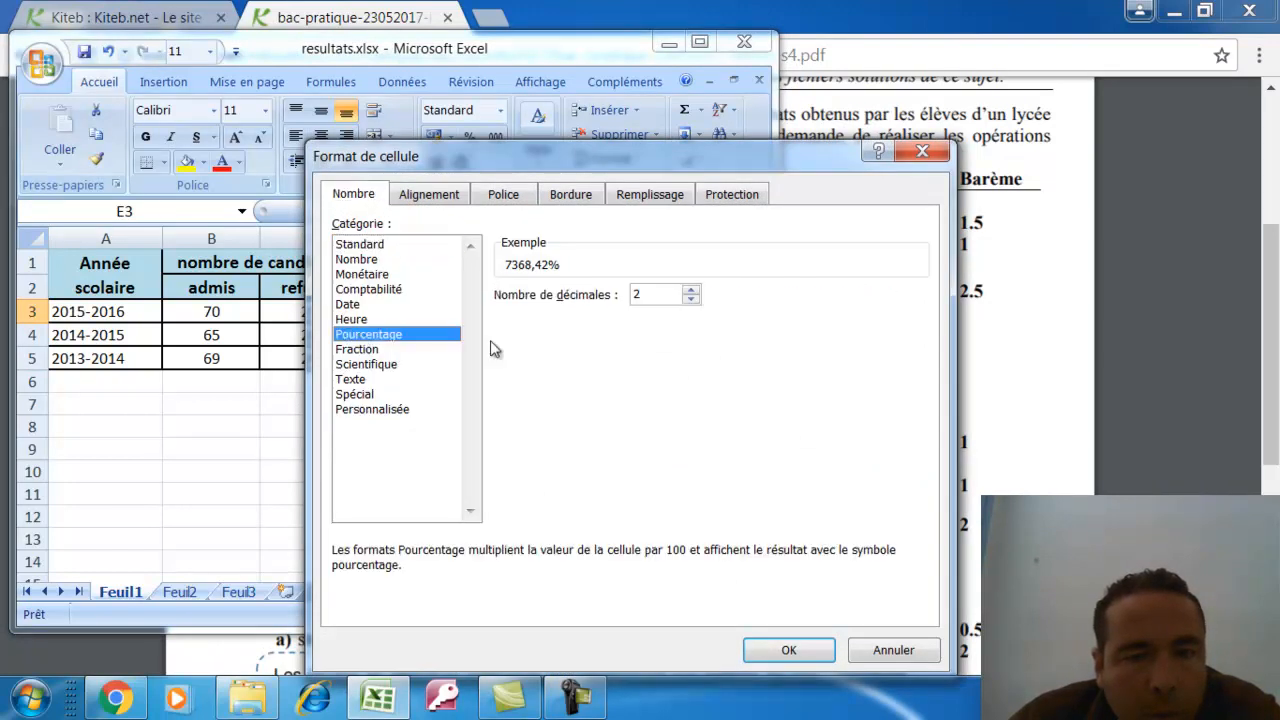
left_click(806, 651)
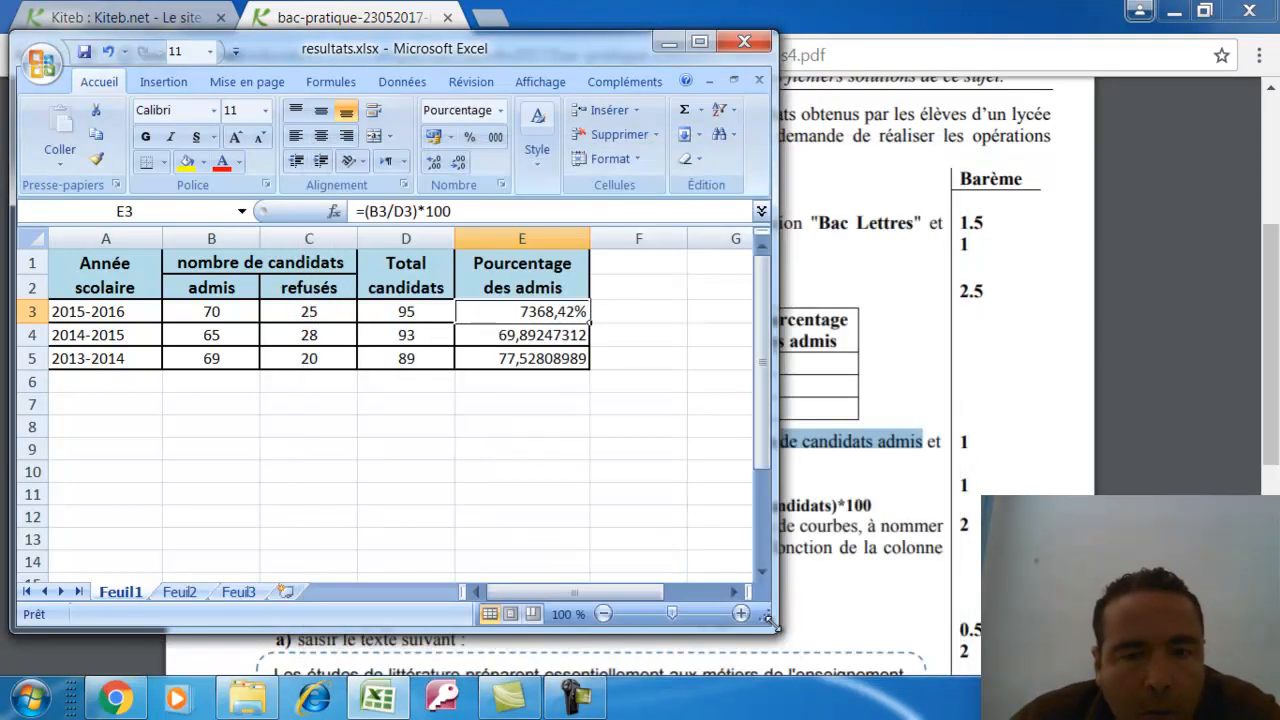
left_click(108, 51)
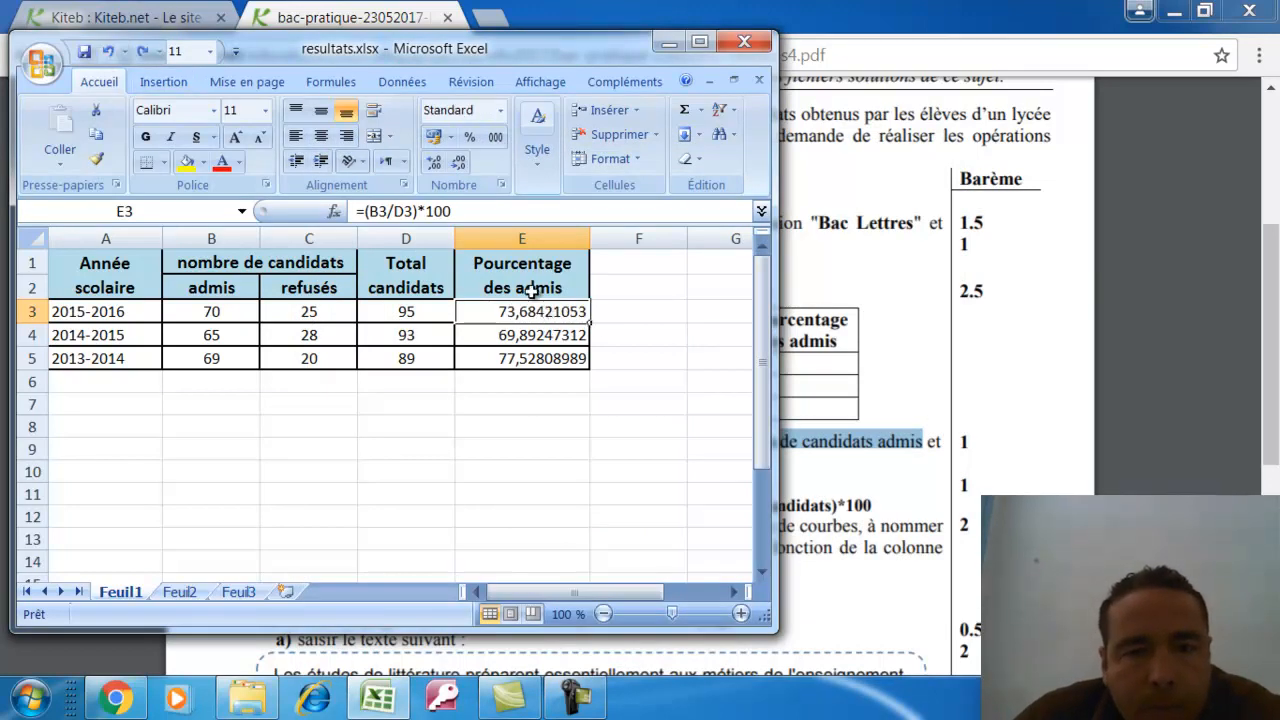
left_click_drag(503, 312, 505, 358)
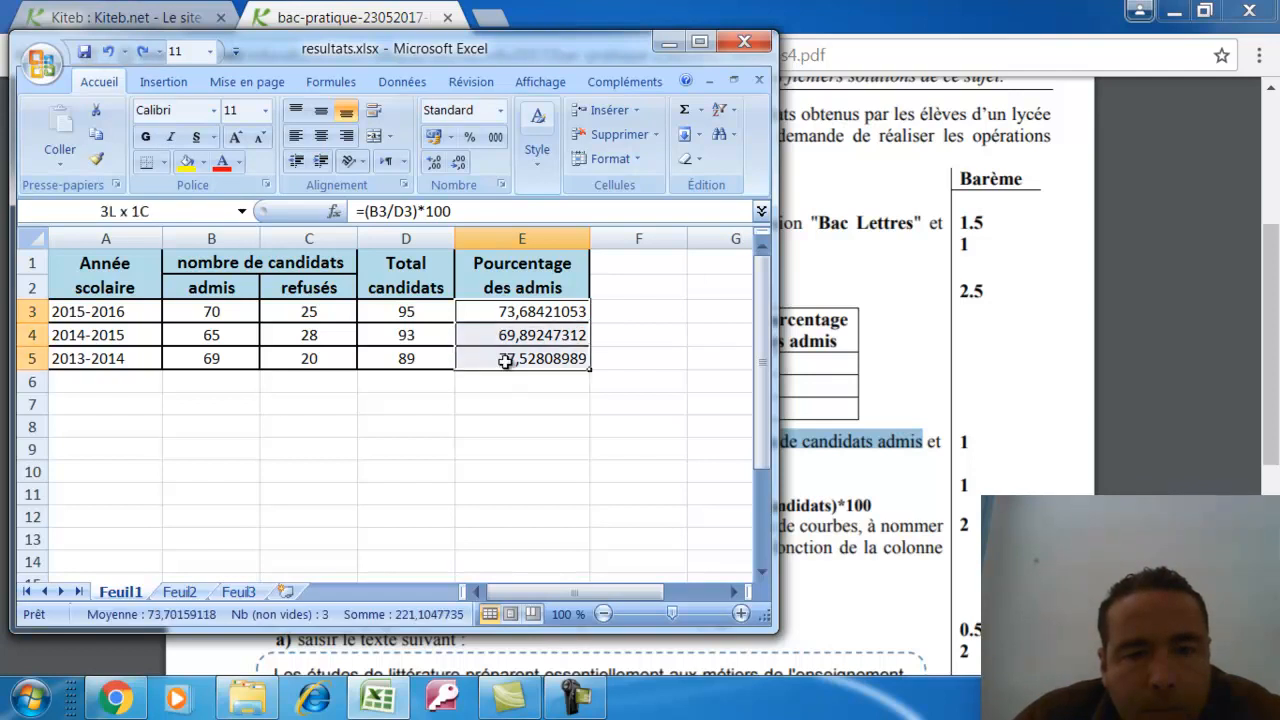
right_click(482, 308)
left_click(540, 581)
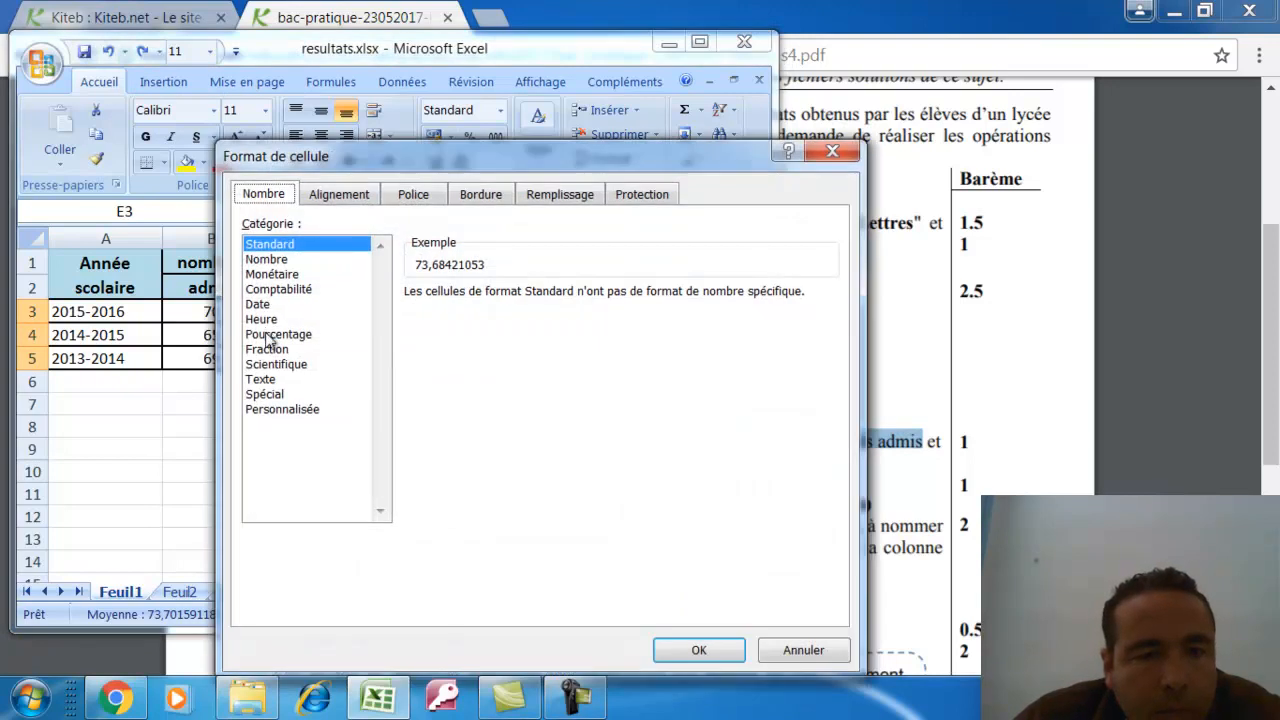
left_click(270, 336)
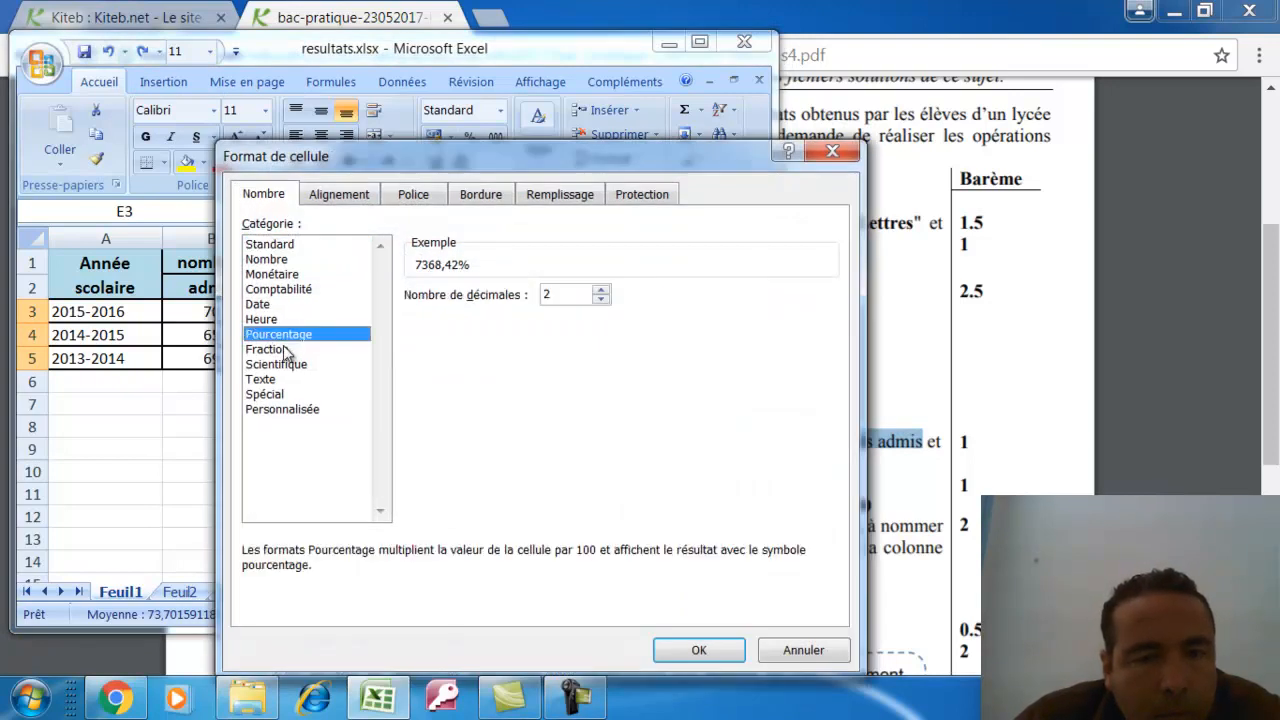
left_click(789, 651)
left_click(507, 427)
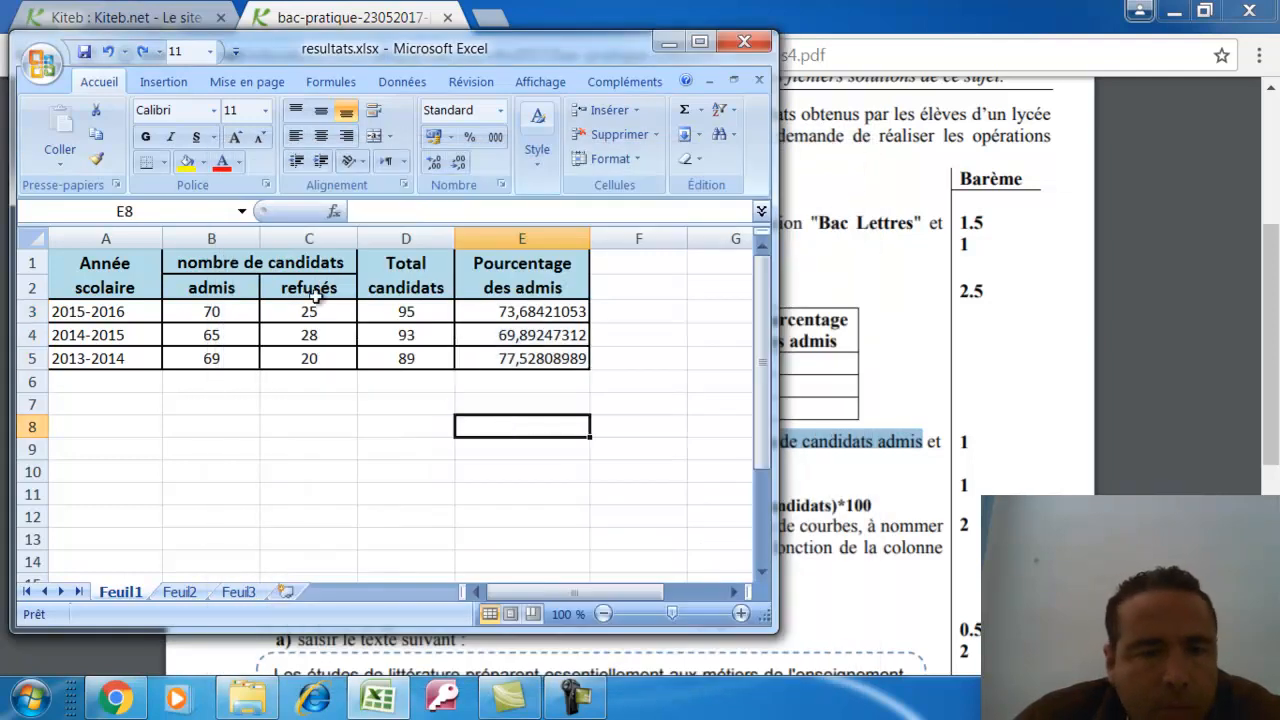
left_click(507, 312)
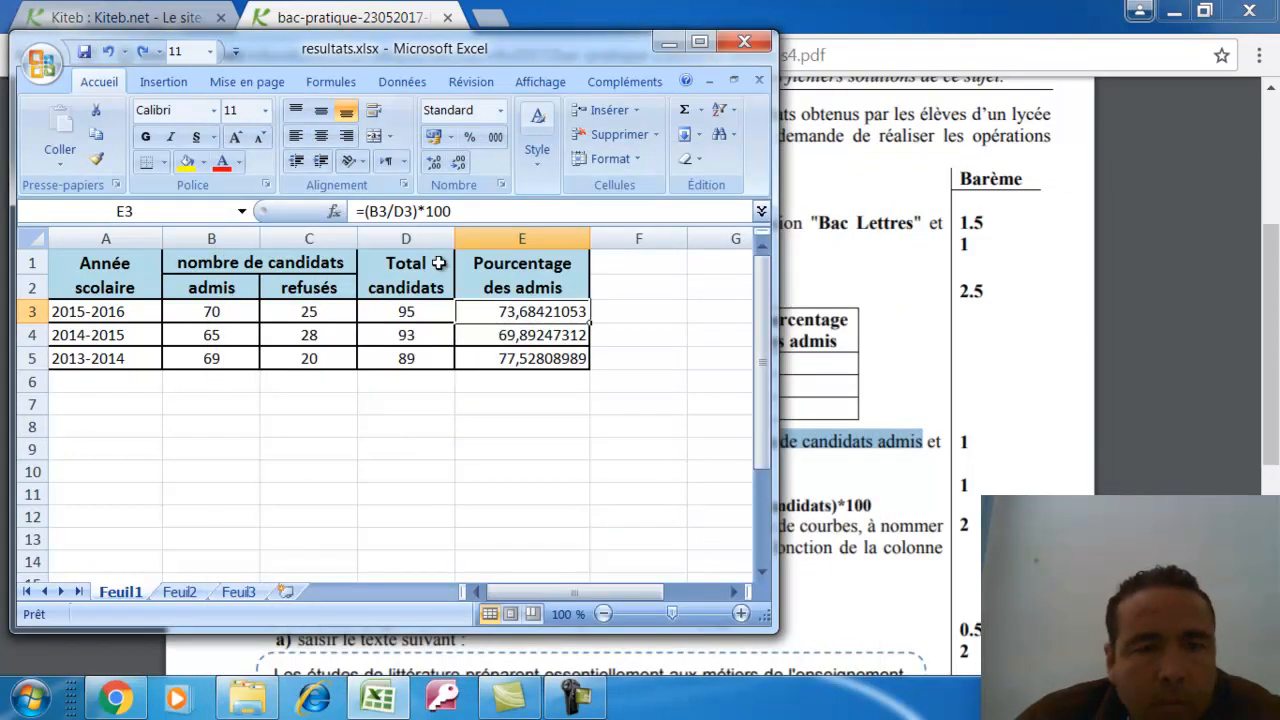
Try appending a percent sign to the E3 formula, then undo the change
left_click(473, 210)
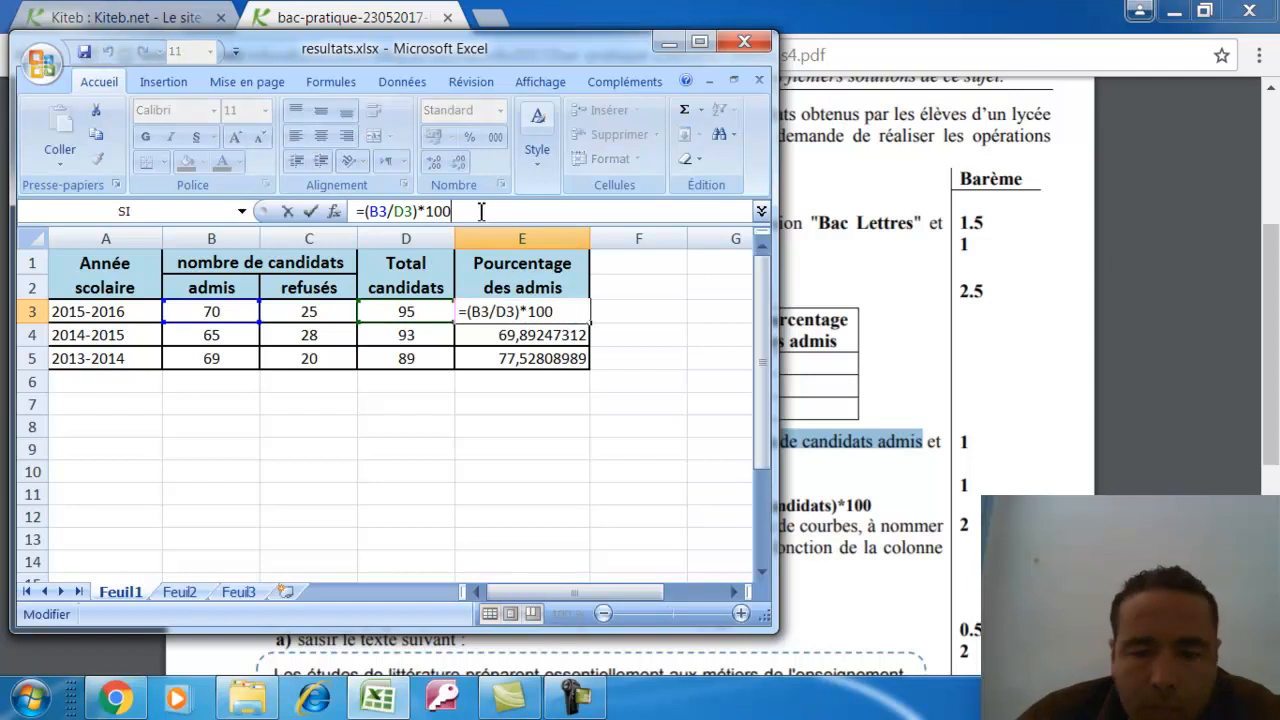
type("%")
key("Return")
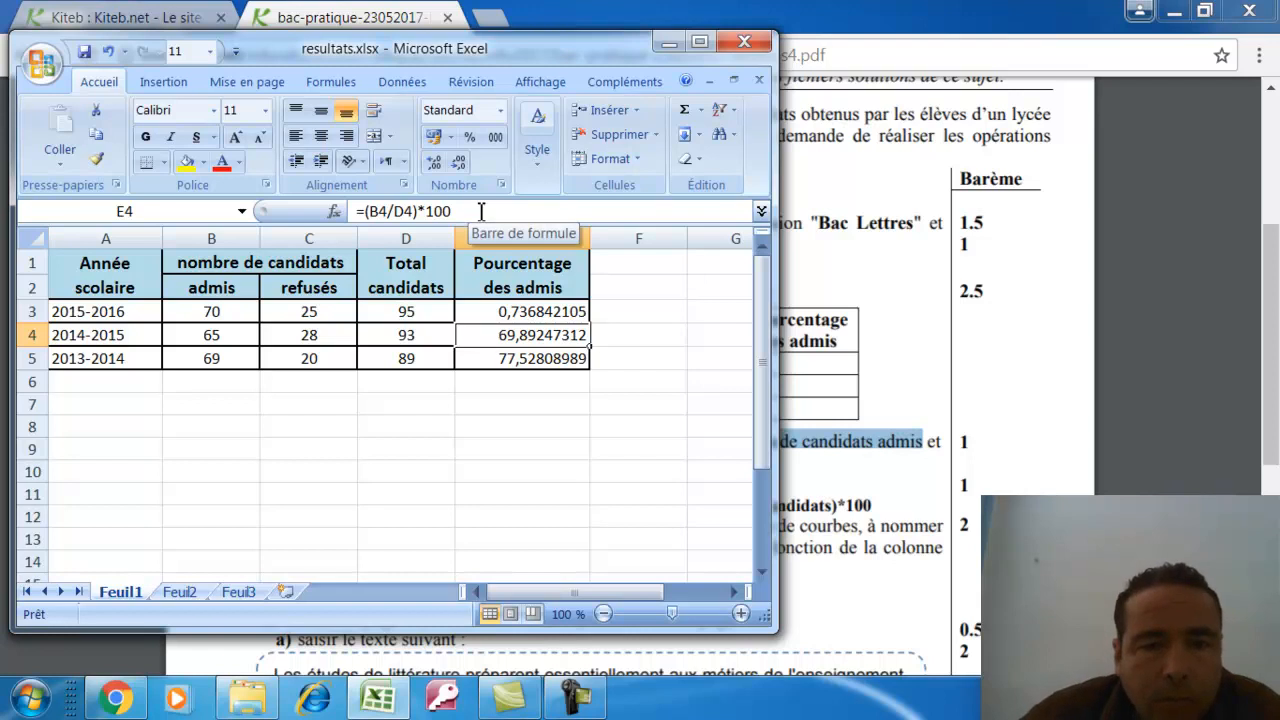
left_click(104, 52)
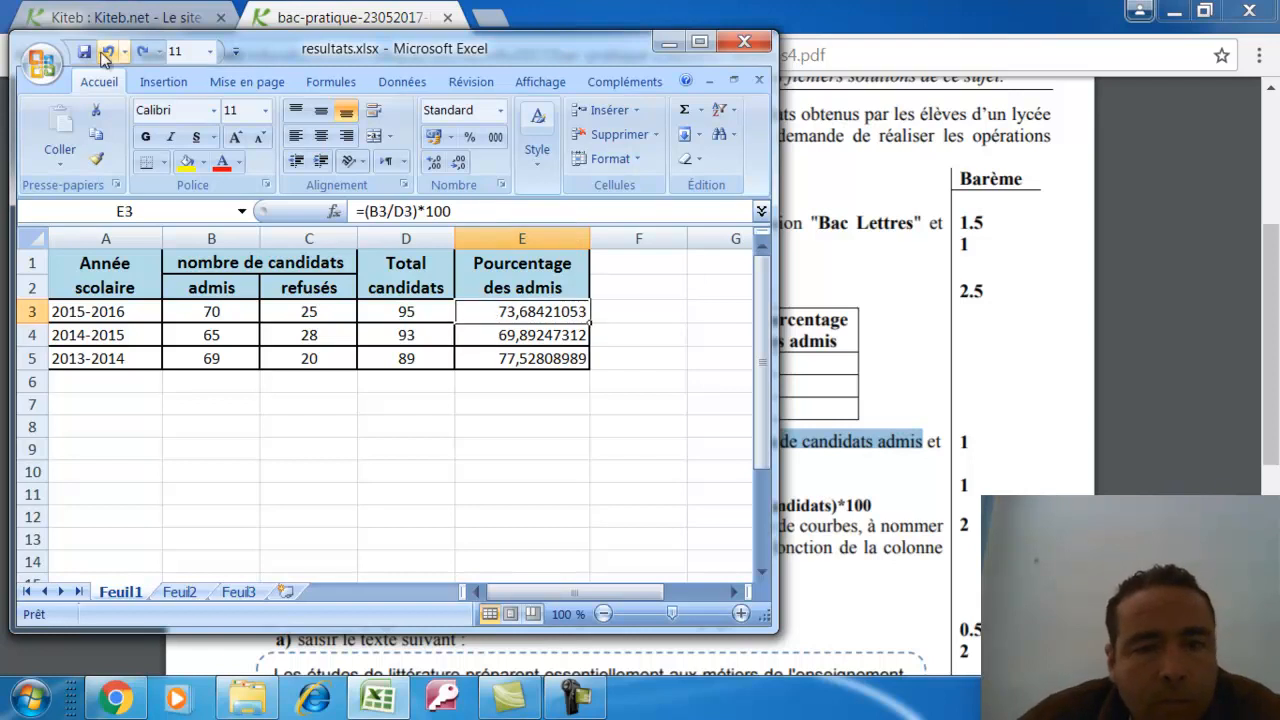
Format E3:E5 as Nombre with two decimals (73,68, 69,89, 77,53), then return to the exam PDF
left_click(550, 380)
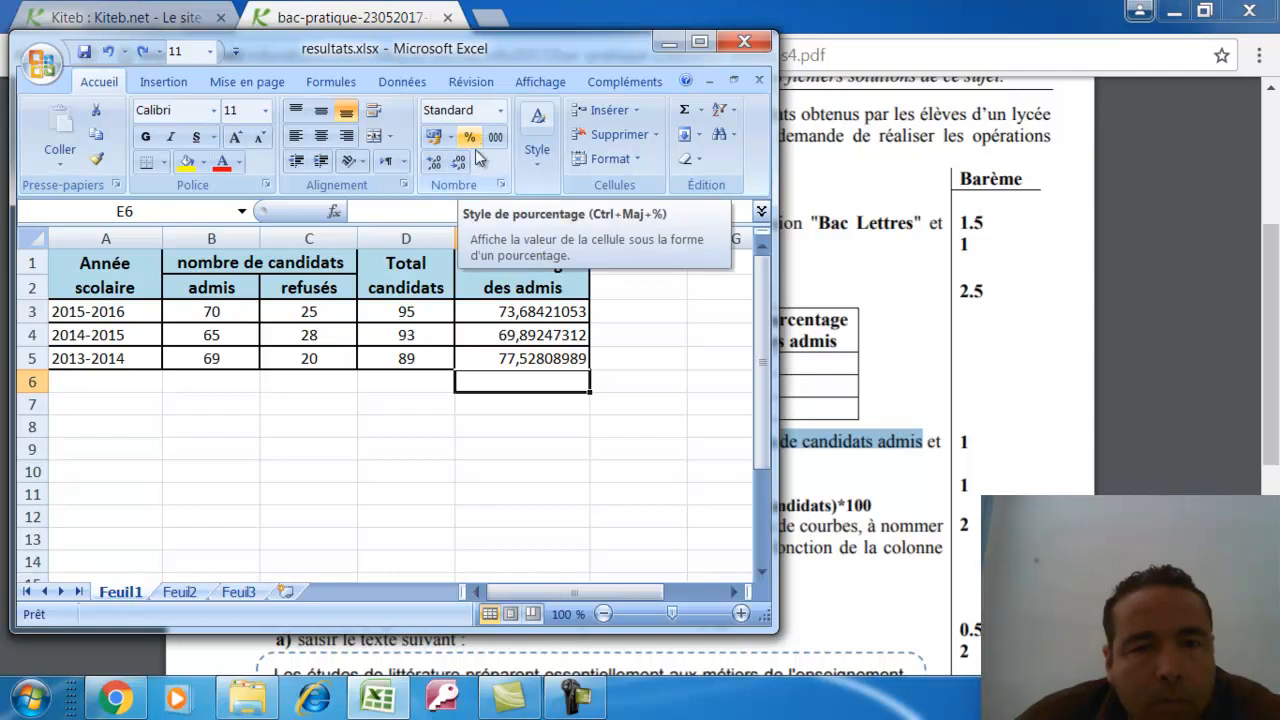
left_click(553, 405)
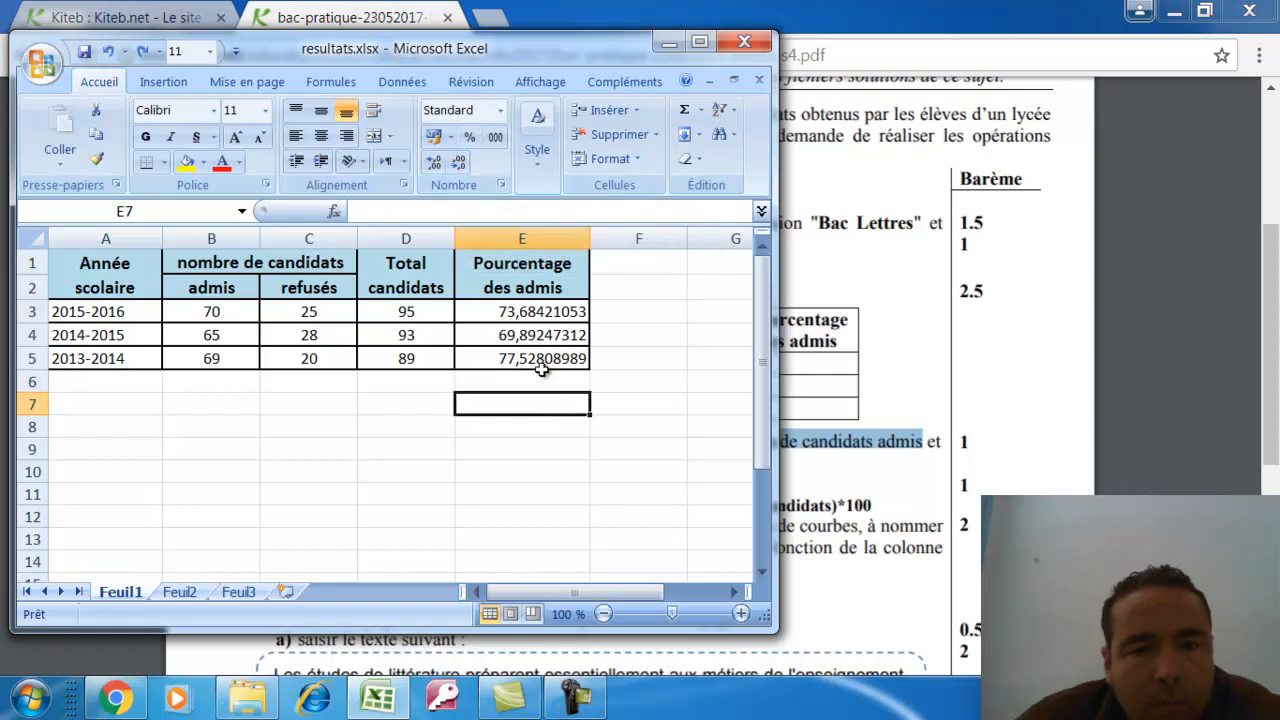
left_click_drag(513, 310, 514, 357)
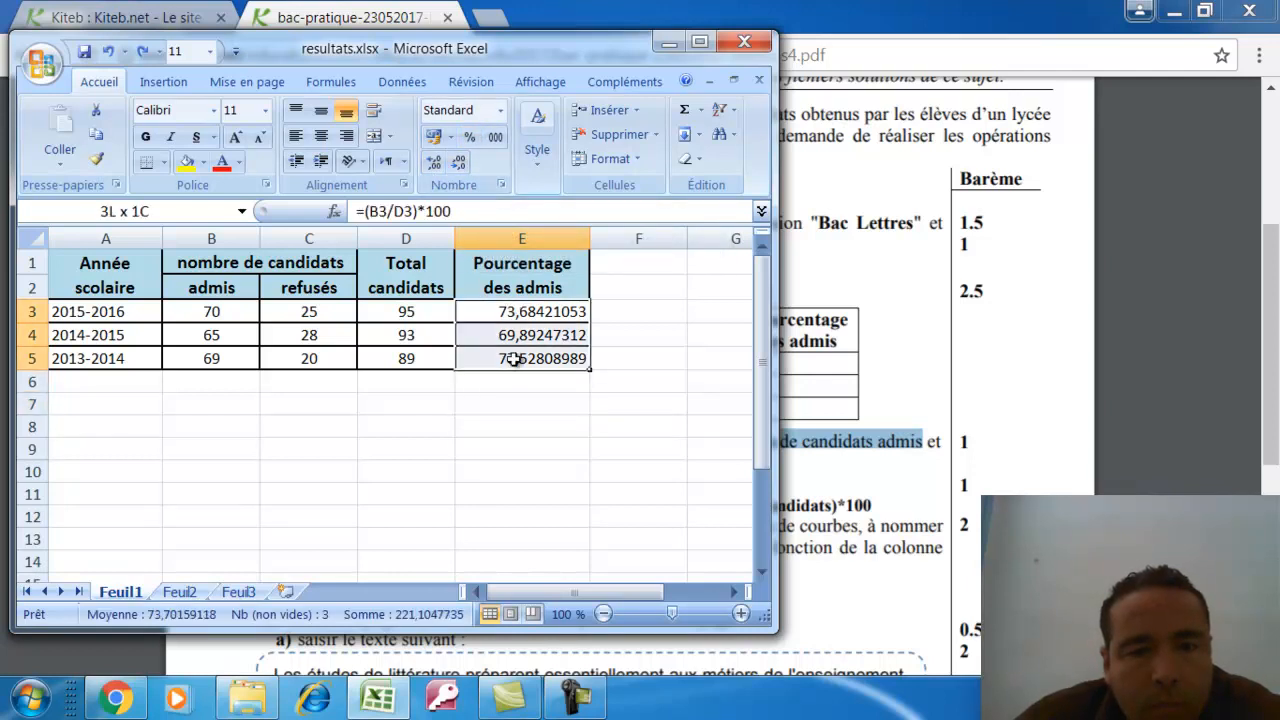
right_click(513, 306)
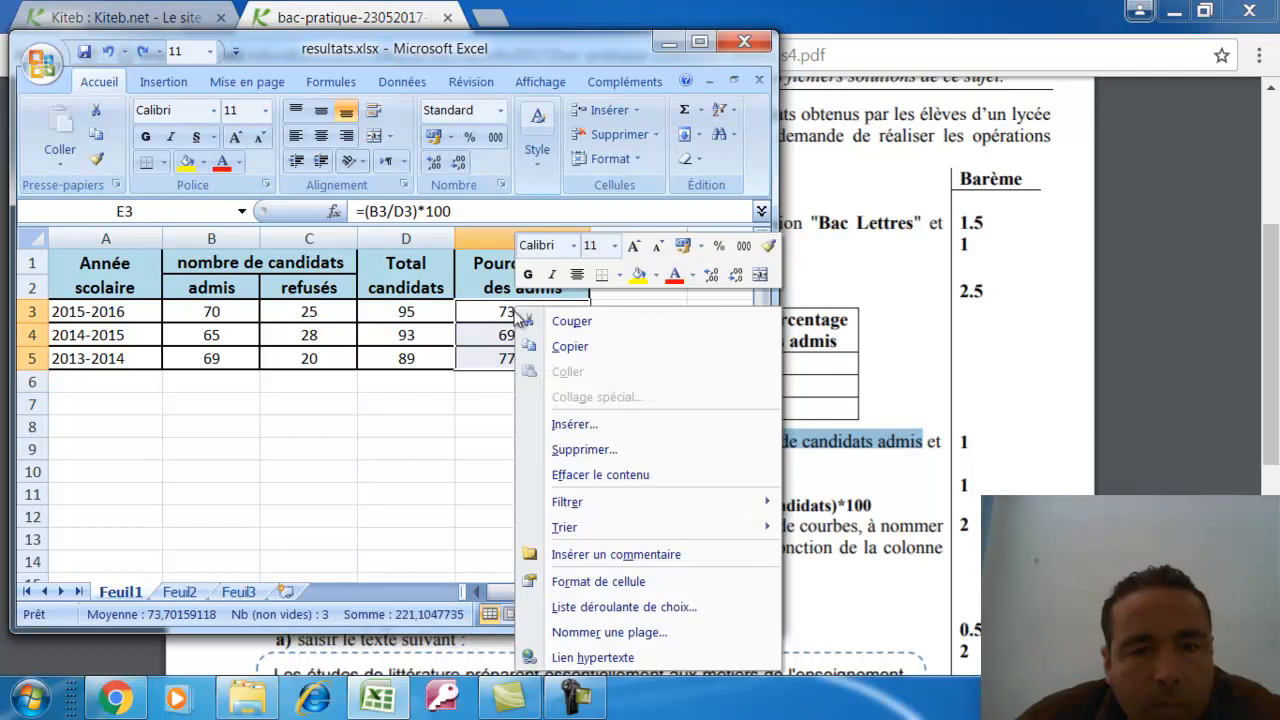
left_click(588, 582)
left_click(320, 259)
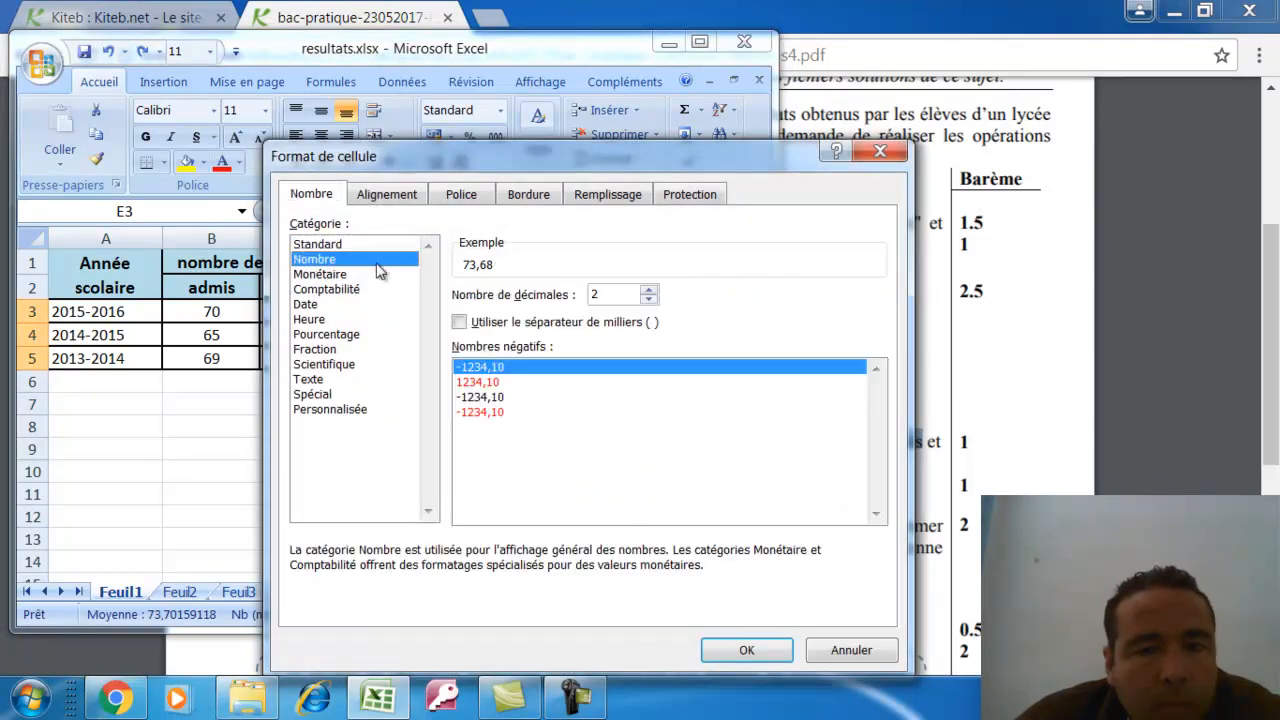
left_click(744, 651)
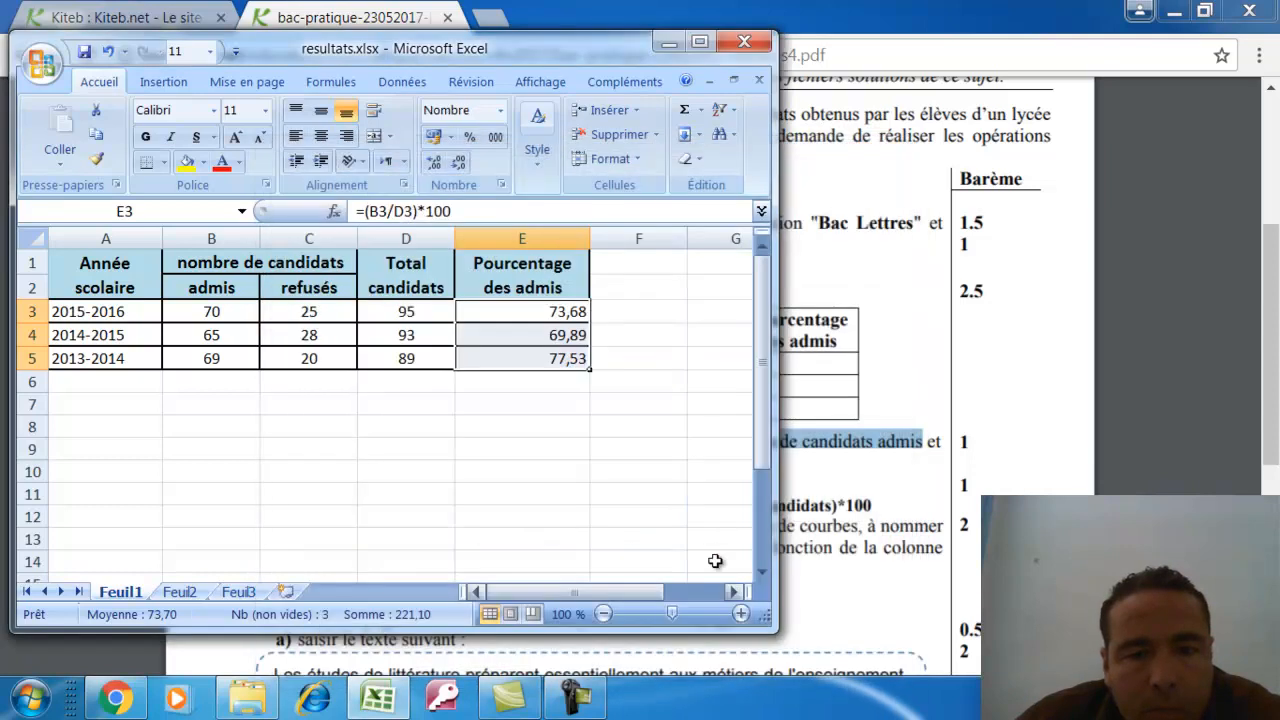
left_click(563, 425)
left_click(778, 459)
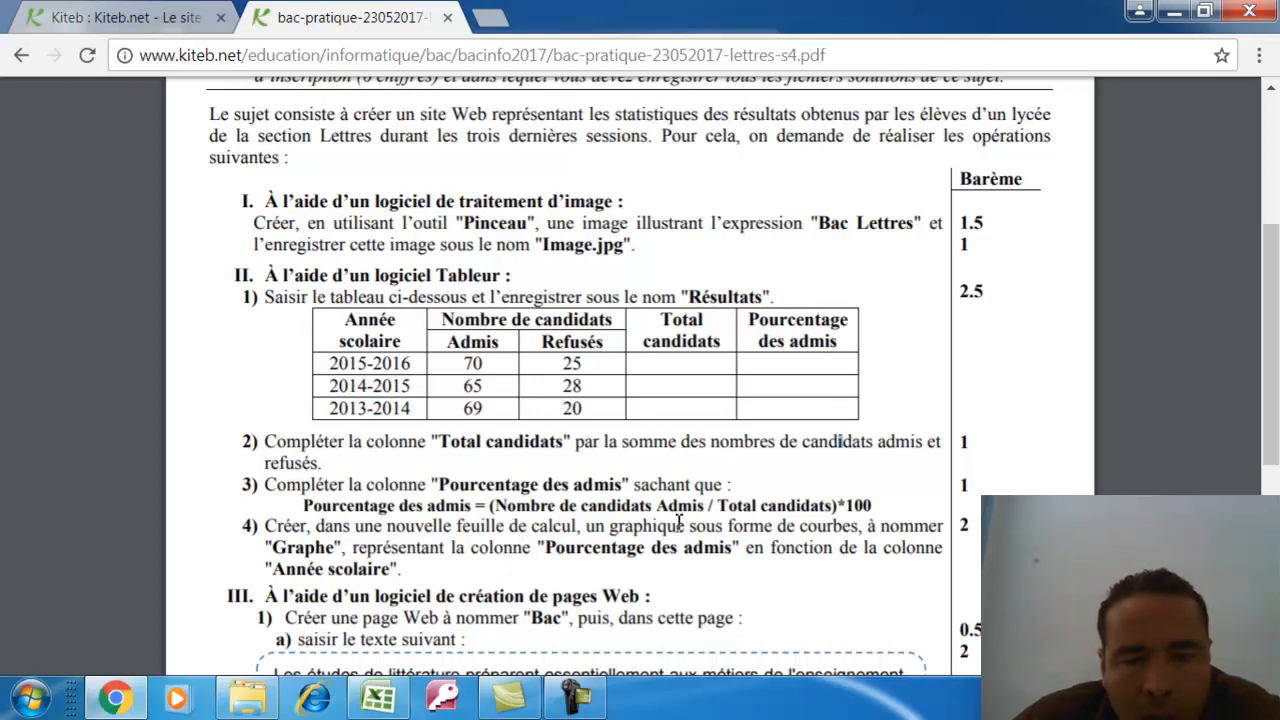
left_click_drag(778, 530, 925, 535)
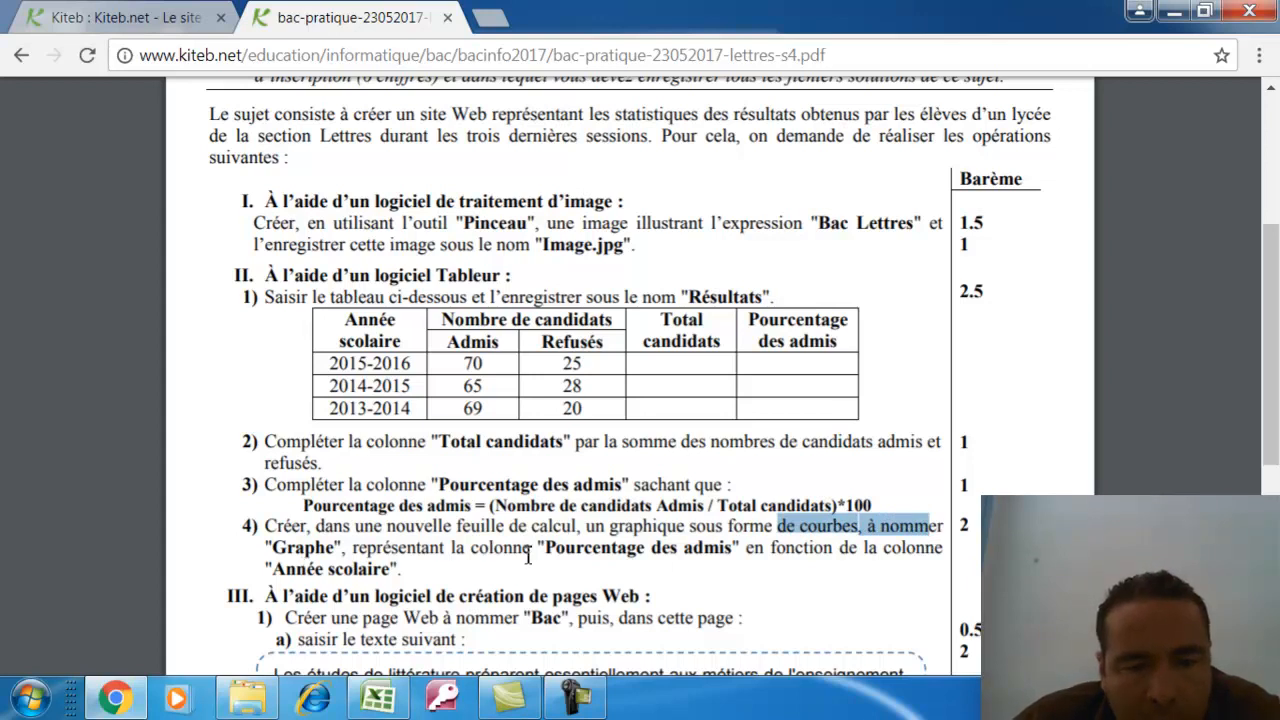
left_click_drag(546, 553, 735, 551)
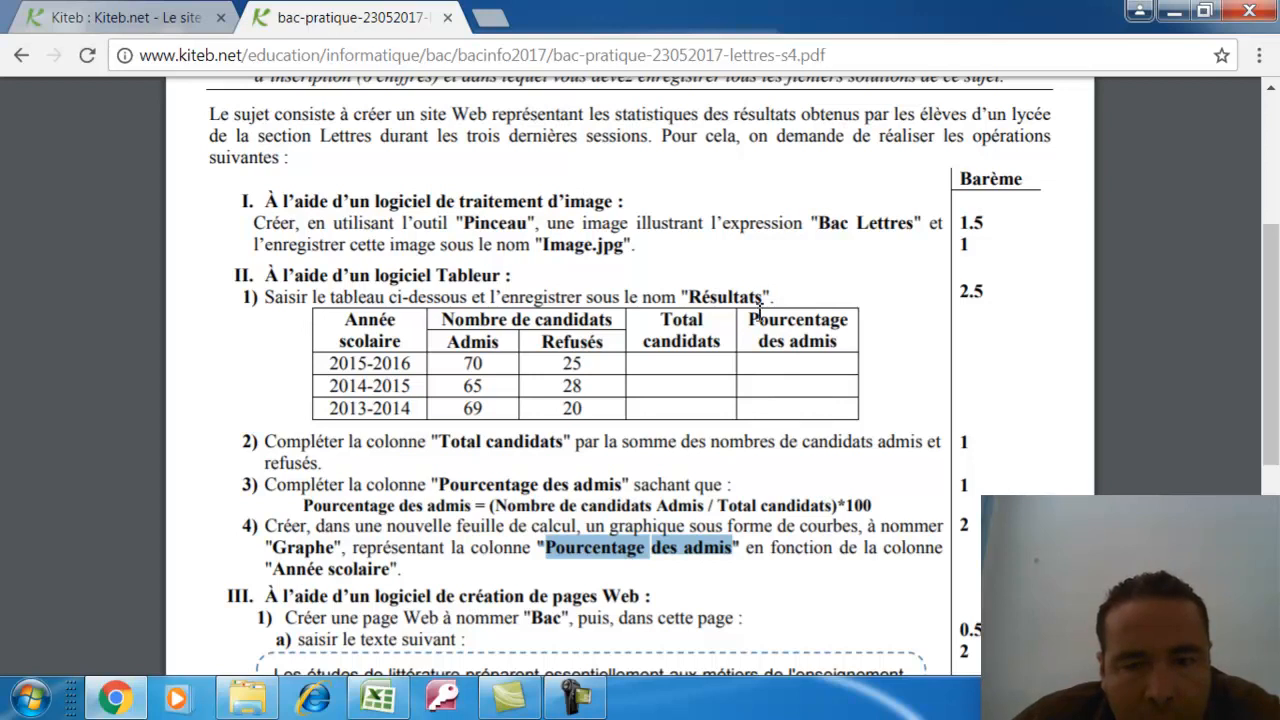
left_click_drag(752, 323, 802, 436)
left_click(796, 334)
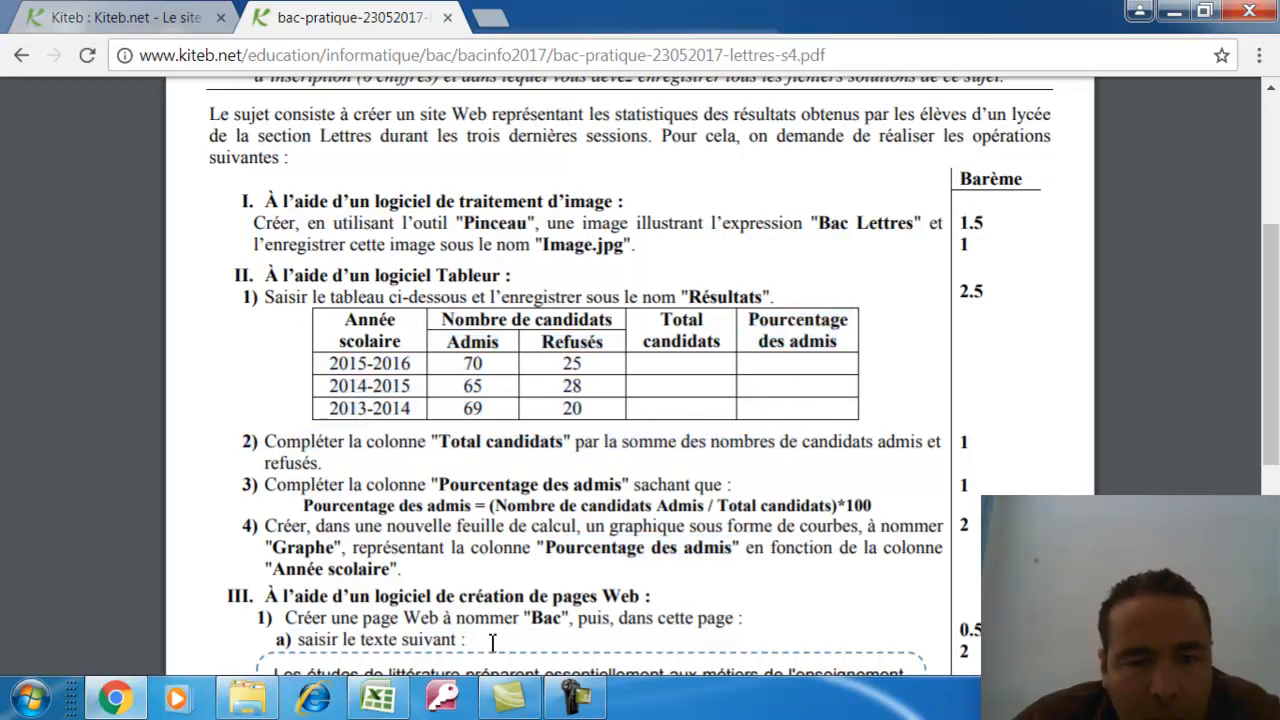
Select Année scolaire A1:A5 plus Pourcentage des admis E1:E5 and open the Insertion line chart choices
left_click(112, 700)
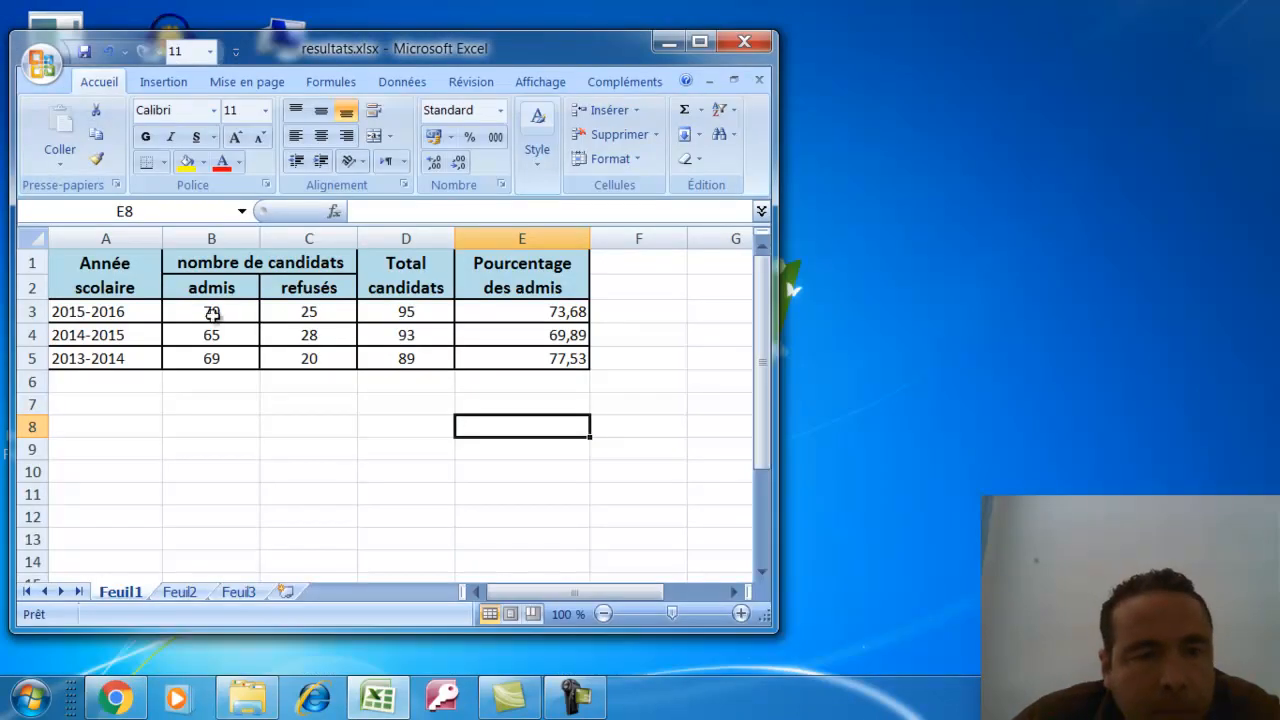
left_click_drag(124, 265, 160, 352)
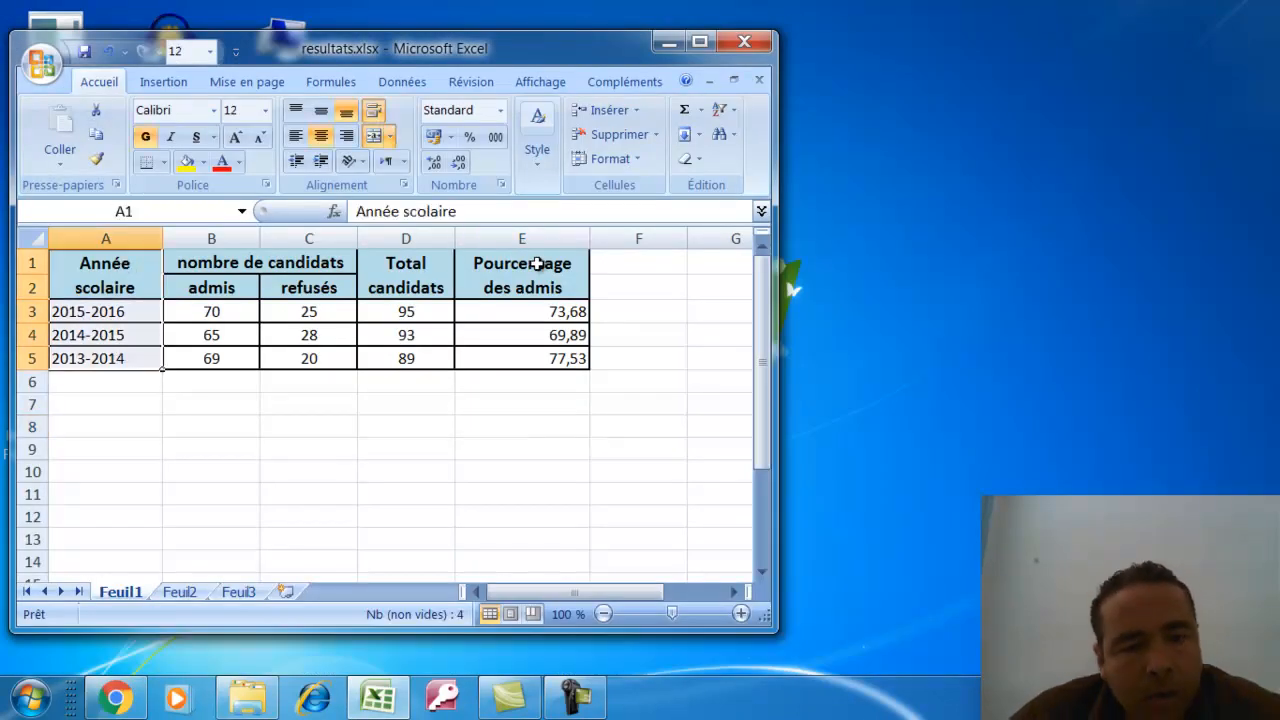
left_click_drag(516, 275, 528, 360)
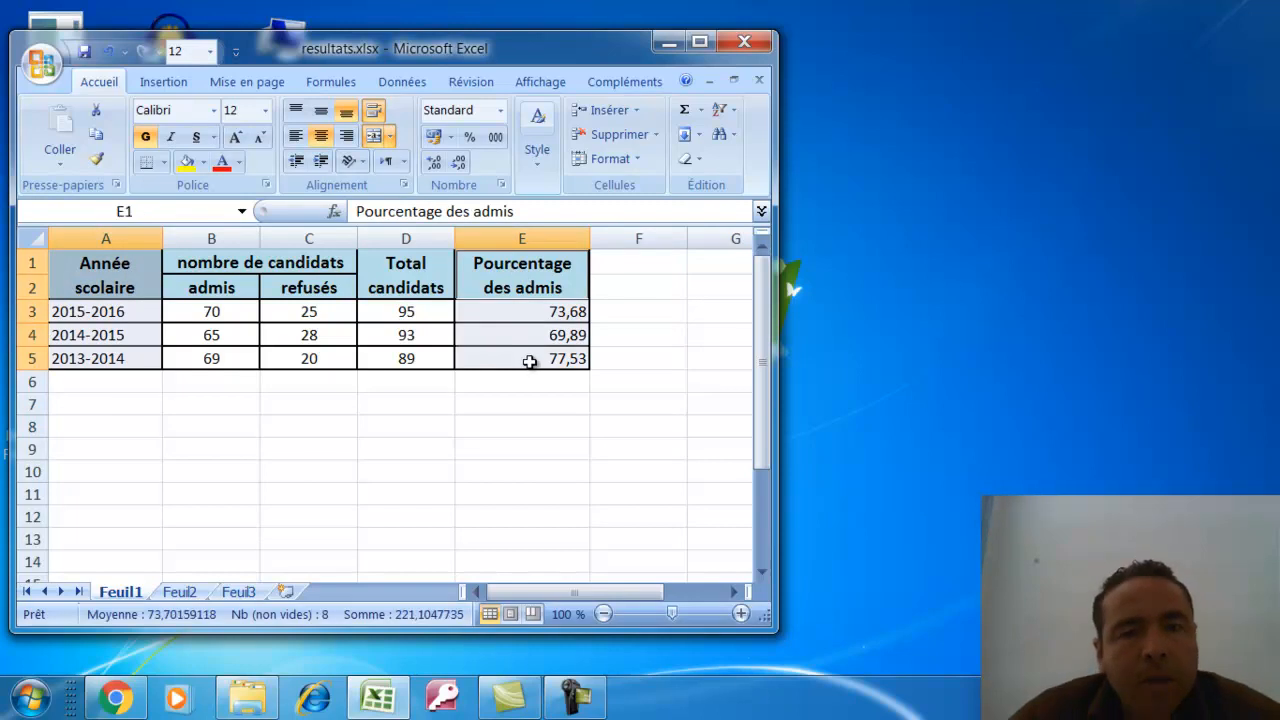
left_click(176, 87)
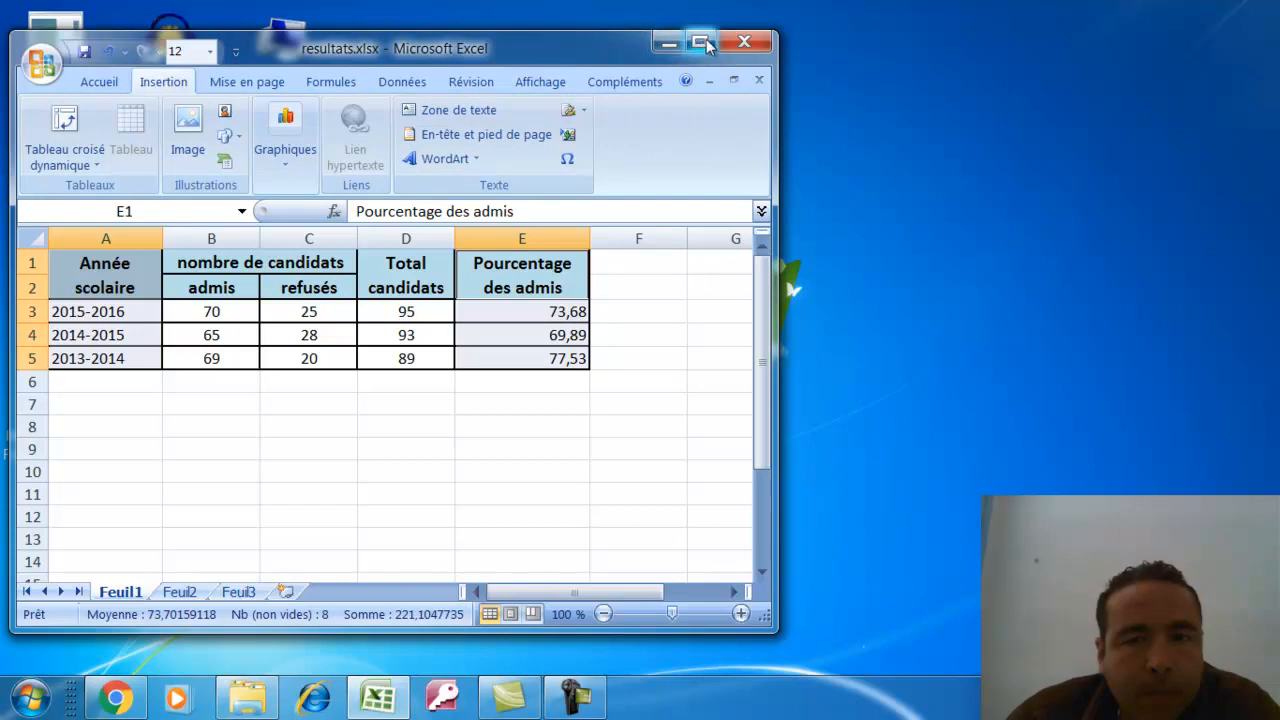
left_click(699, 43)
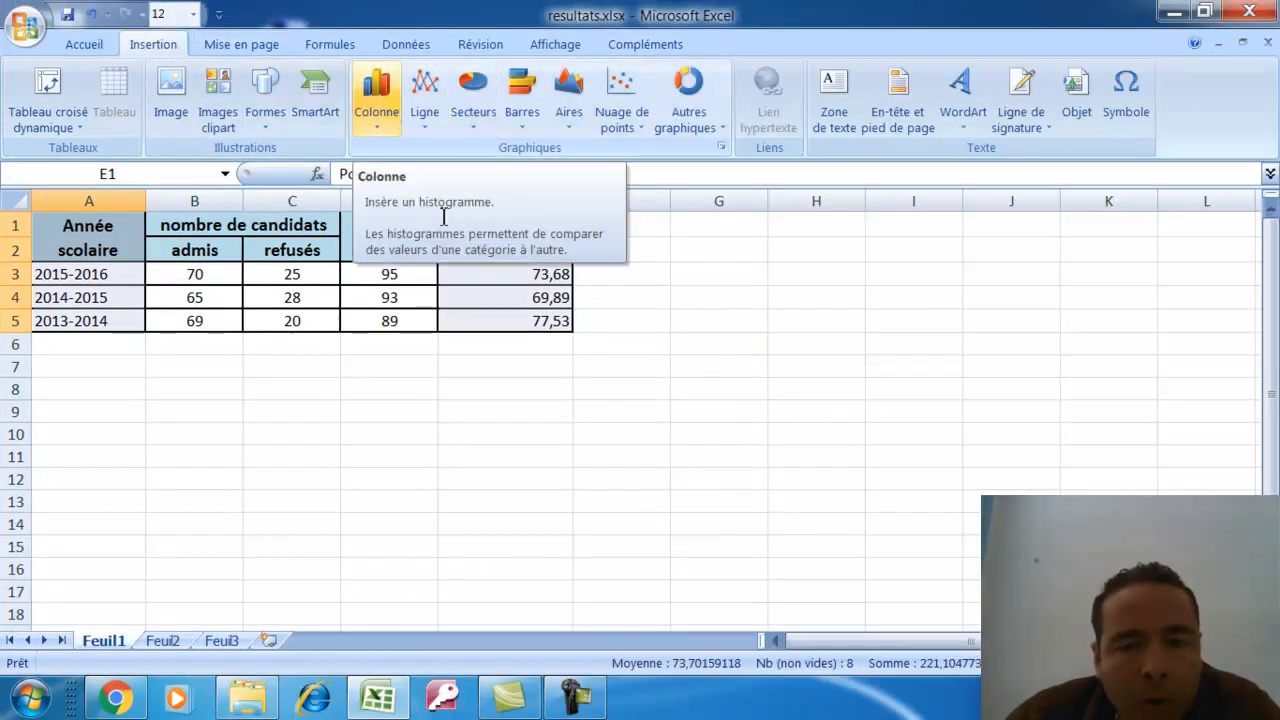
left_click(115, 698)
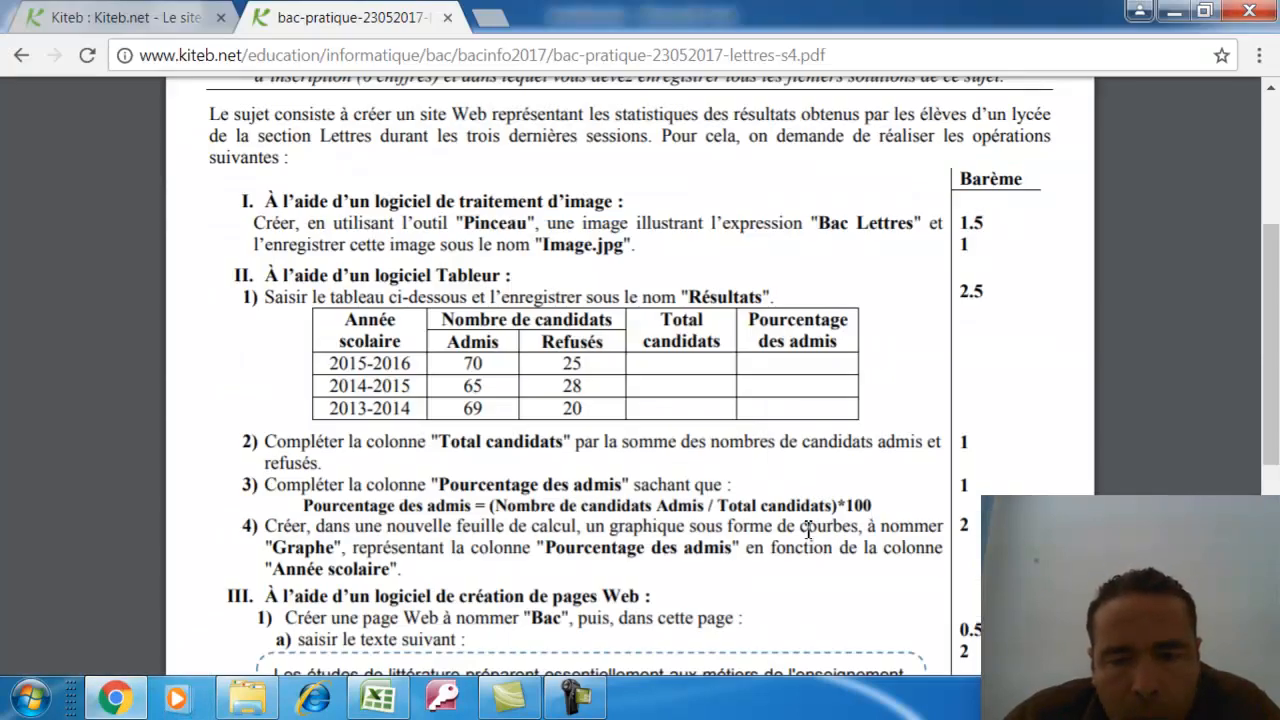
left_click(133, 702)
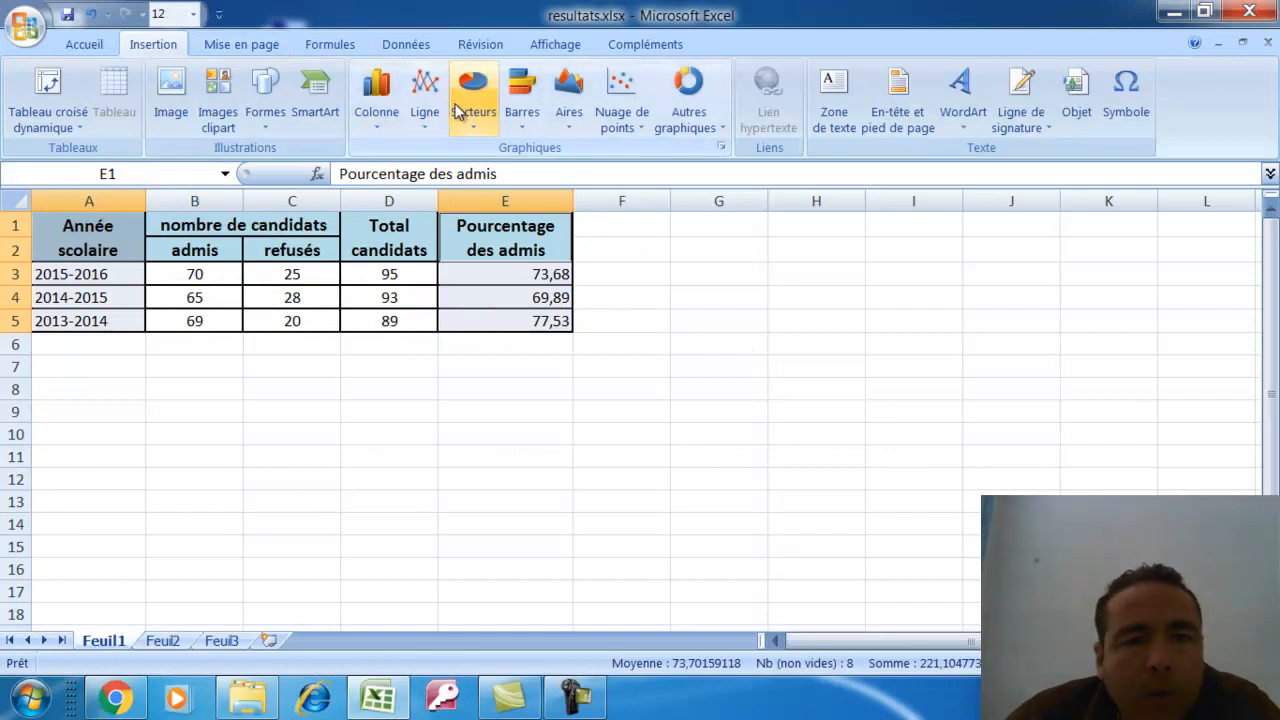
left_click(433, 122)
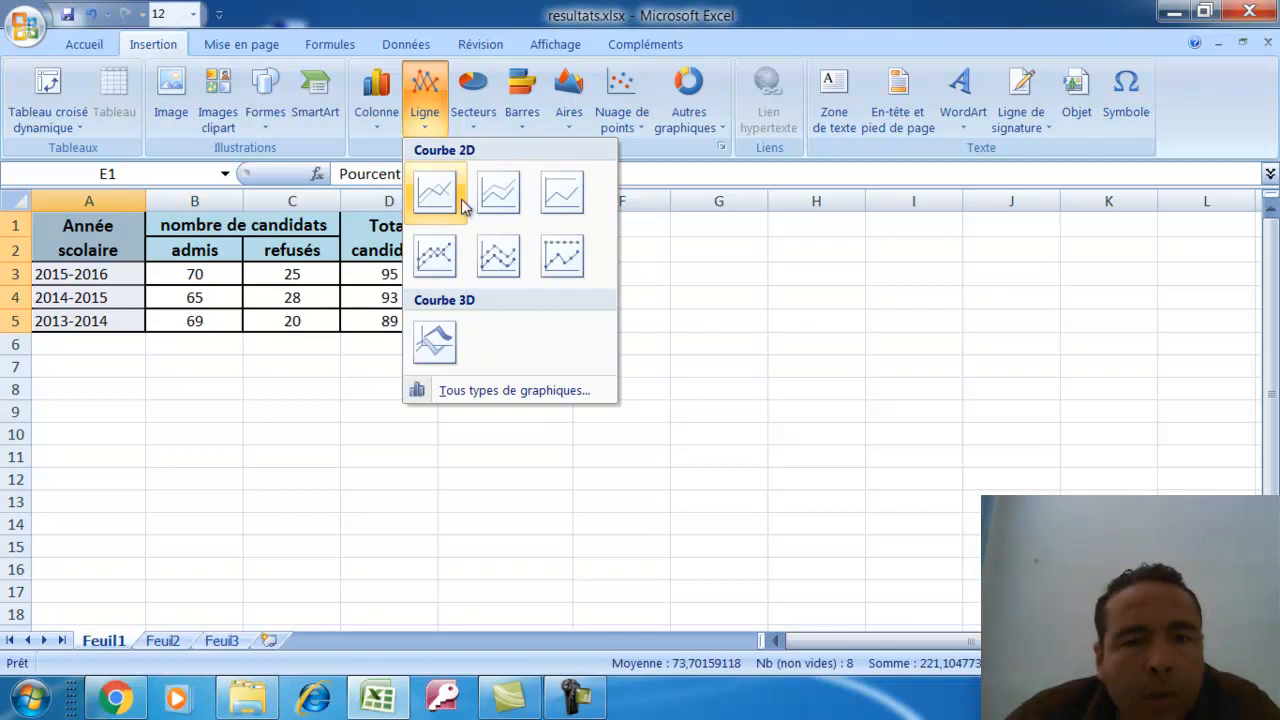
Insert a line chart with markers, move it right of the table, enlarge it, then view the PDF
left_click(436, 257)
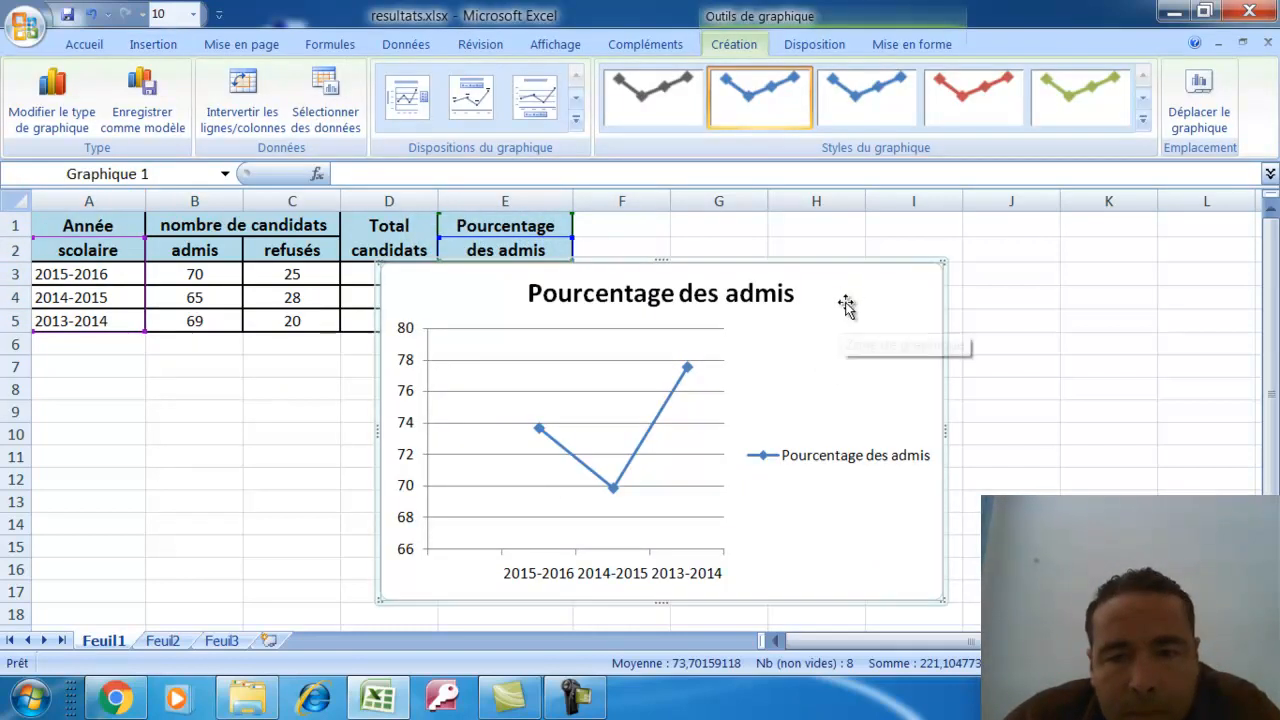
left_click_drag(866, 291, 1109, 292)
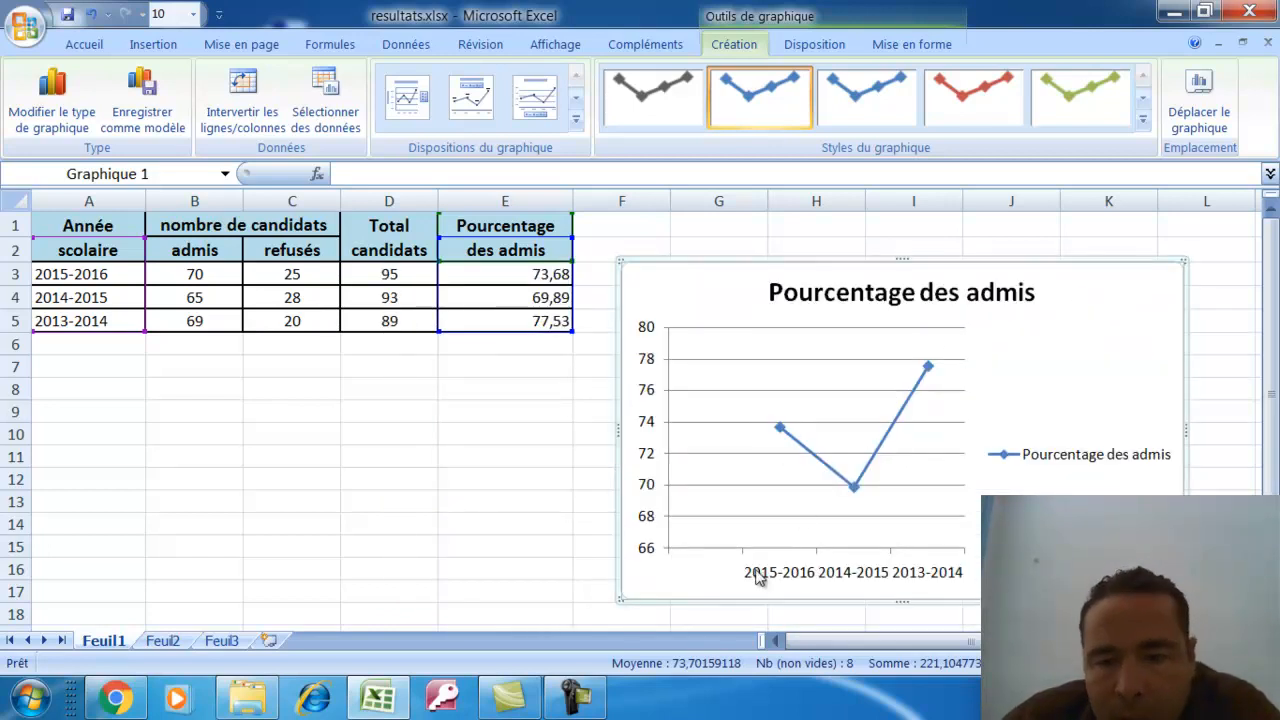
left_click_drag(620, 601, 441, 624)
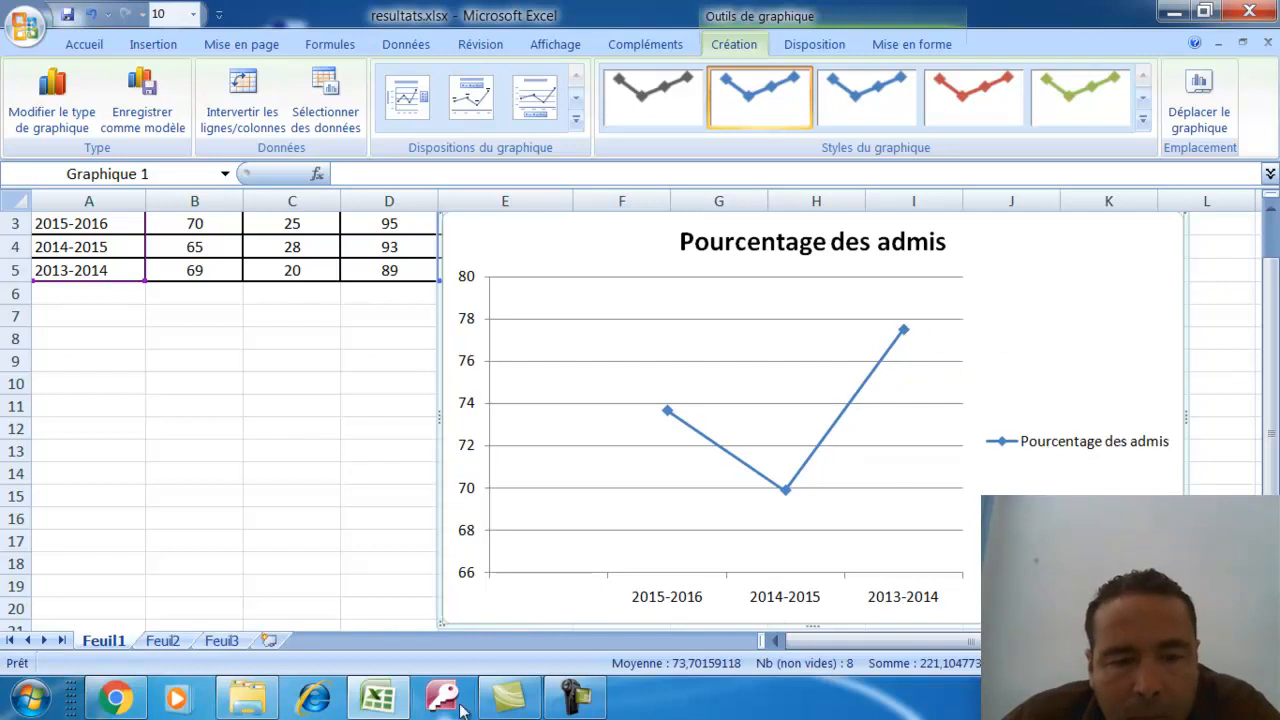
left_click(115, 698)
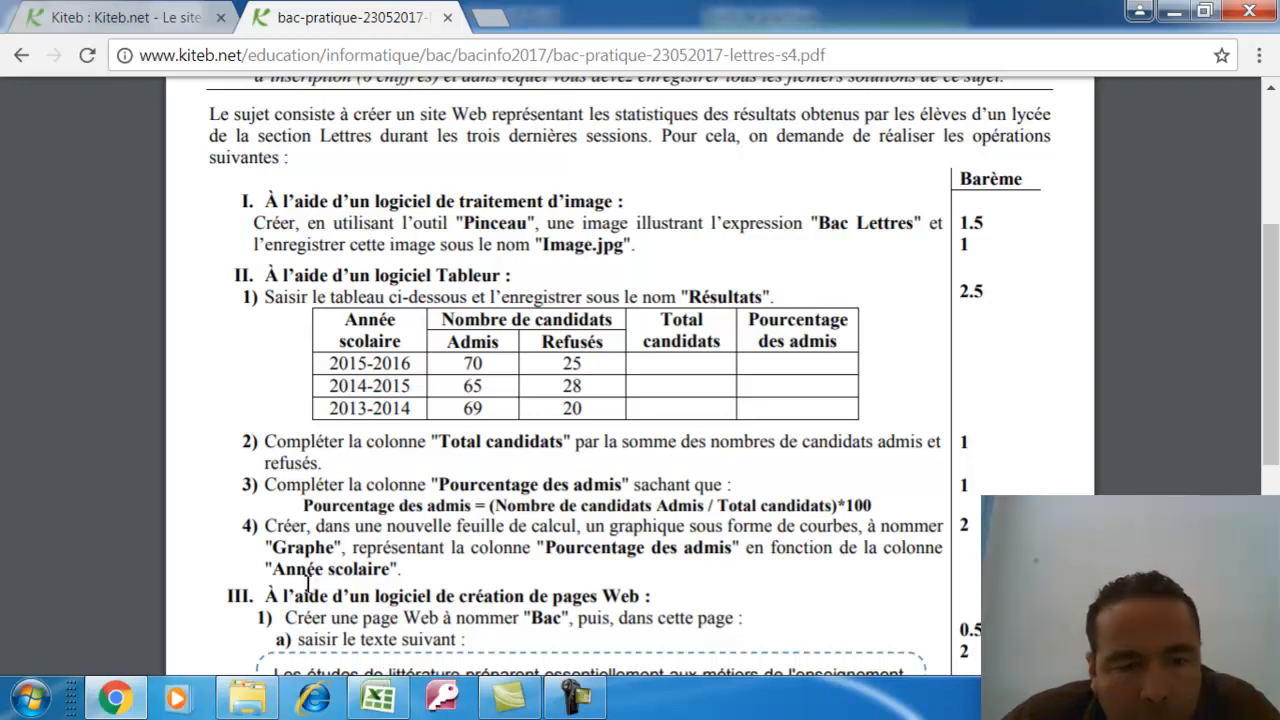
Move the chart onto a new sheet named Graph, check Feuil1, and return to the exam PDF
left_click(378, 697)
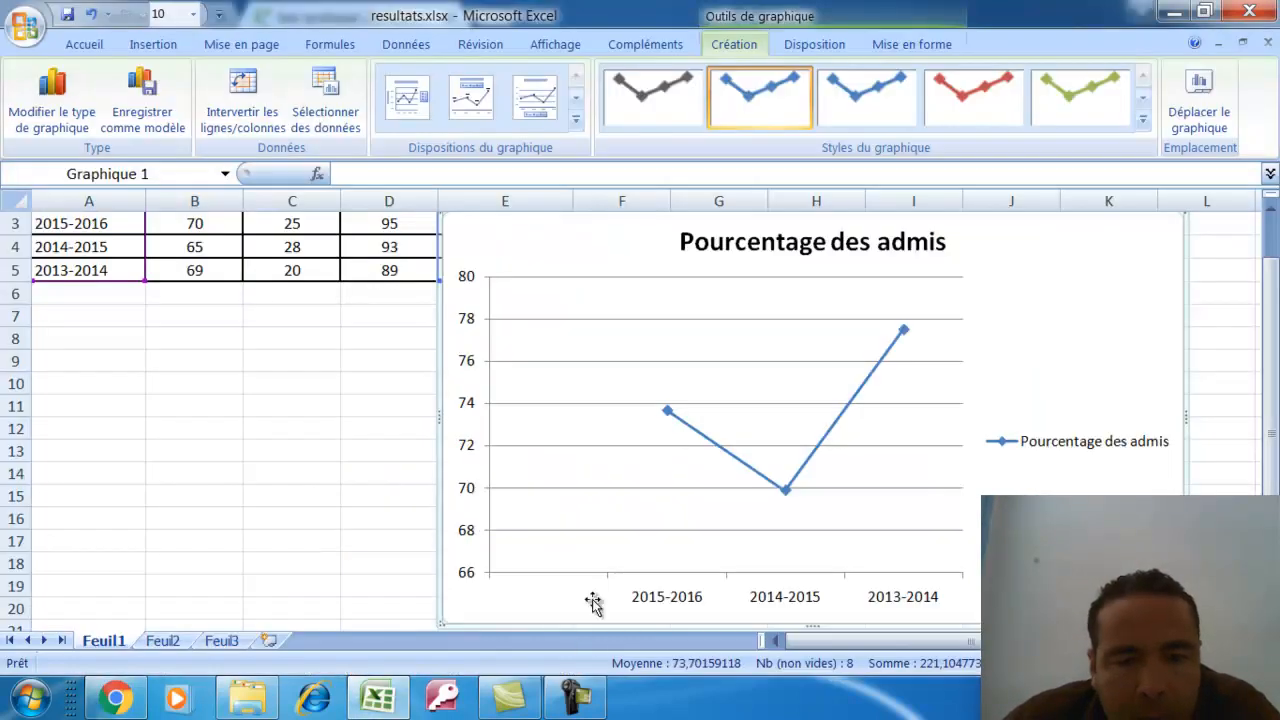
right_click(564, 240)
left_click(497, 289)
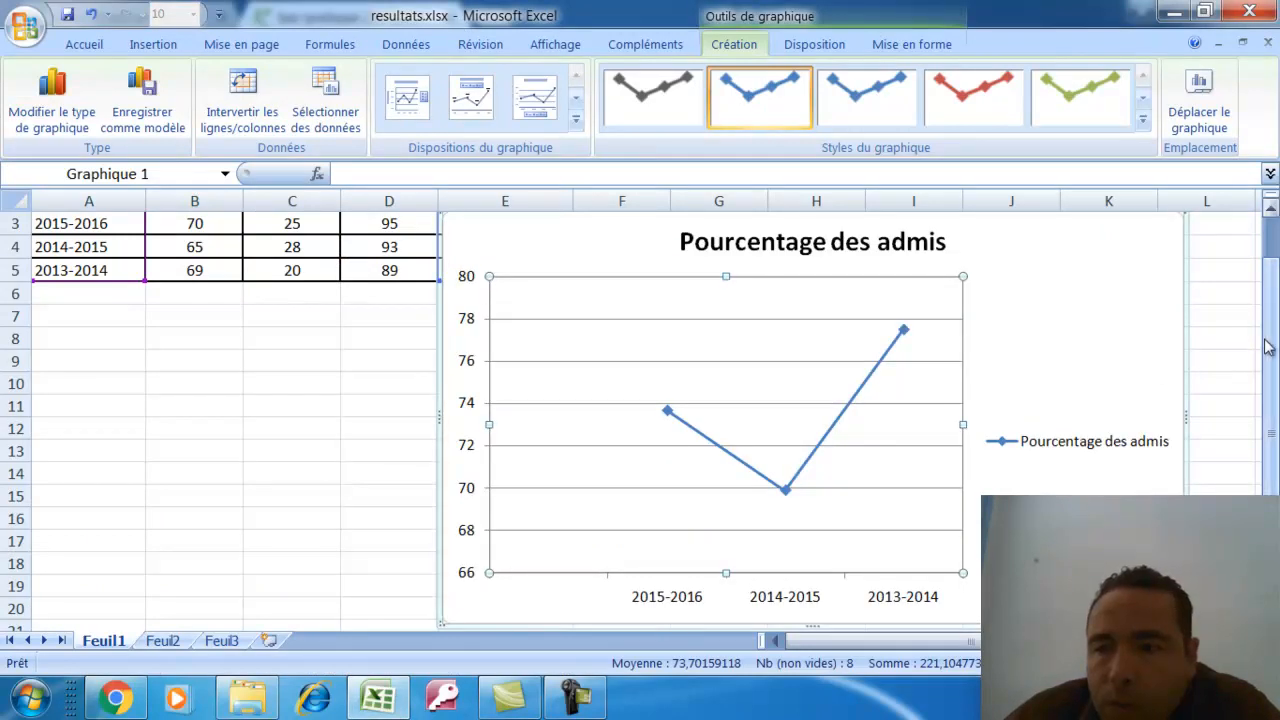
scroll(1265, 340, "up", 1)
left_click(1202, 117)
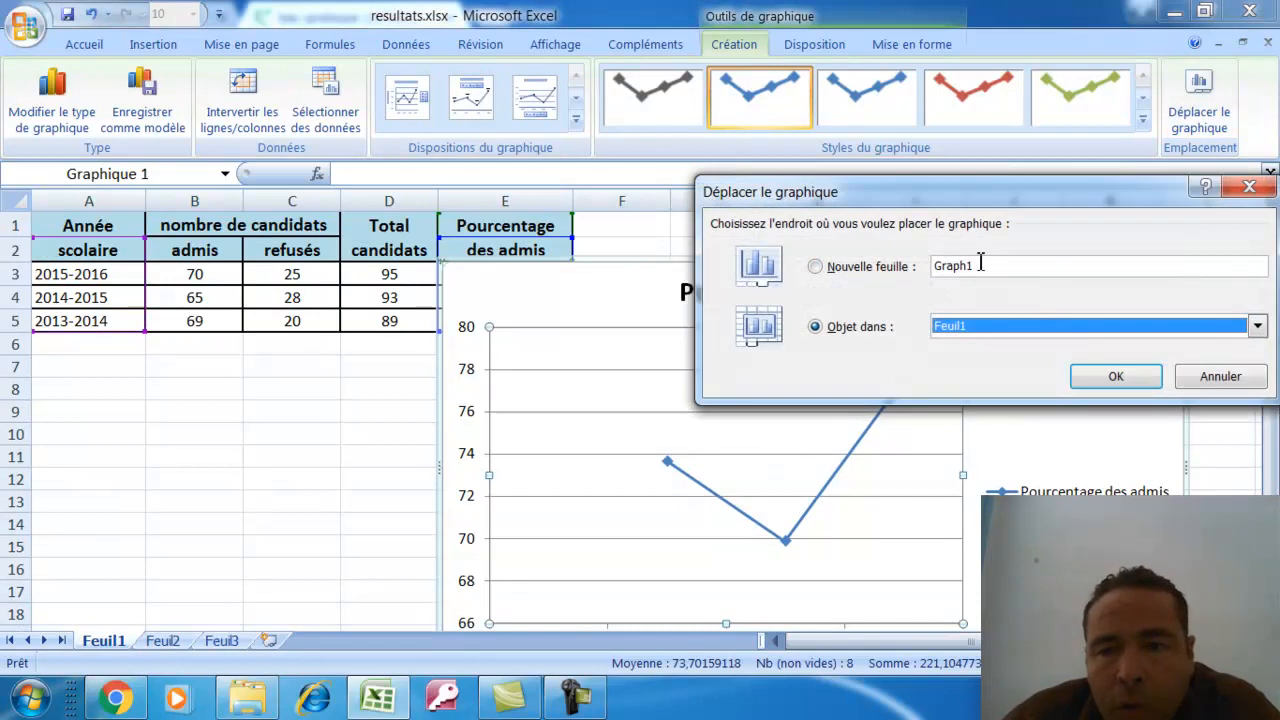
left_click(980, 268)
left_click(845, 267)
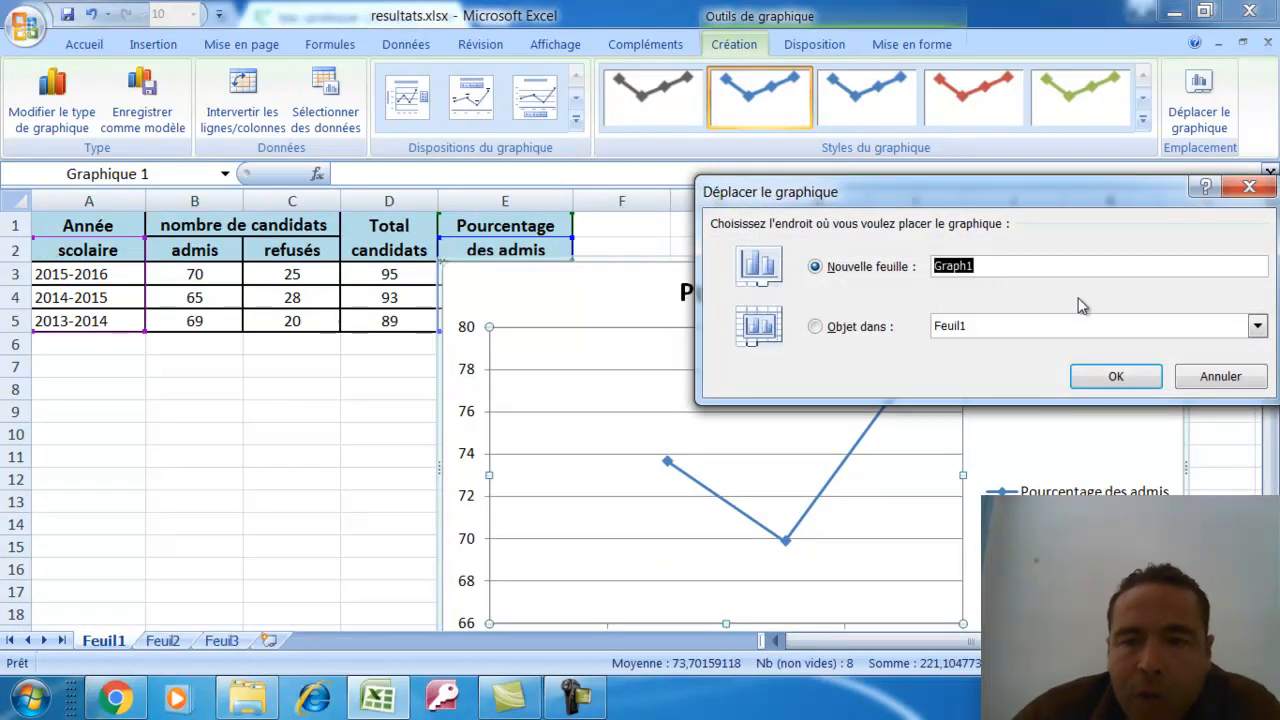
left_click(1014, 266)
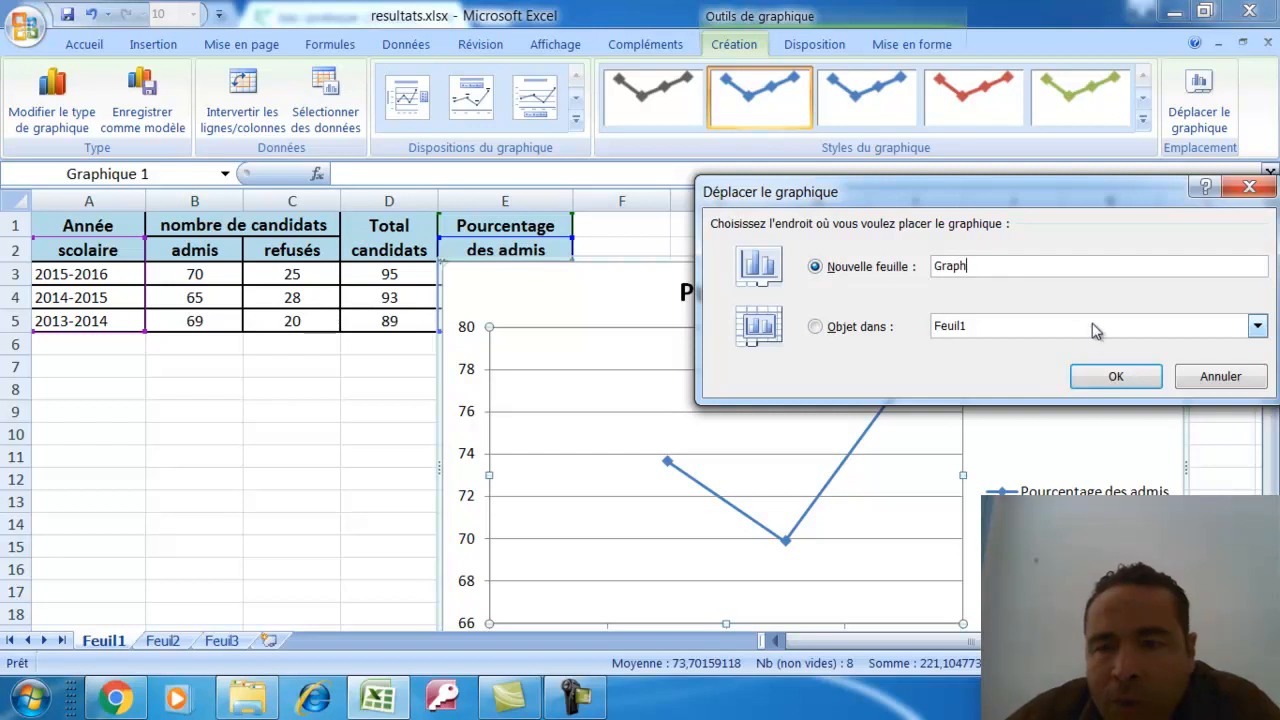
left_click(1110, 376)
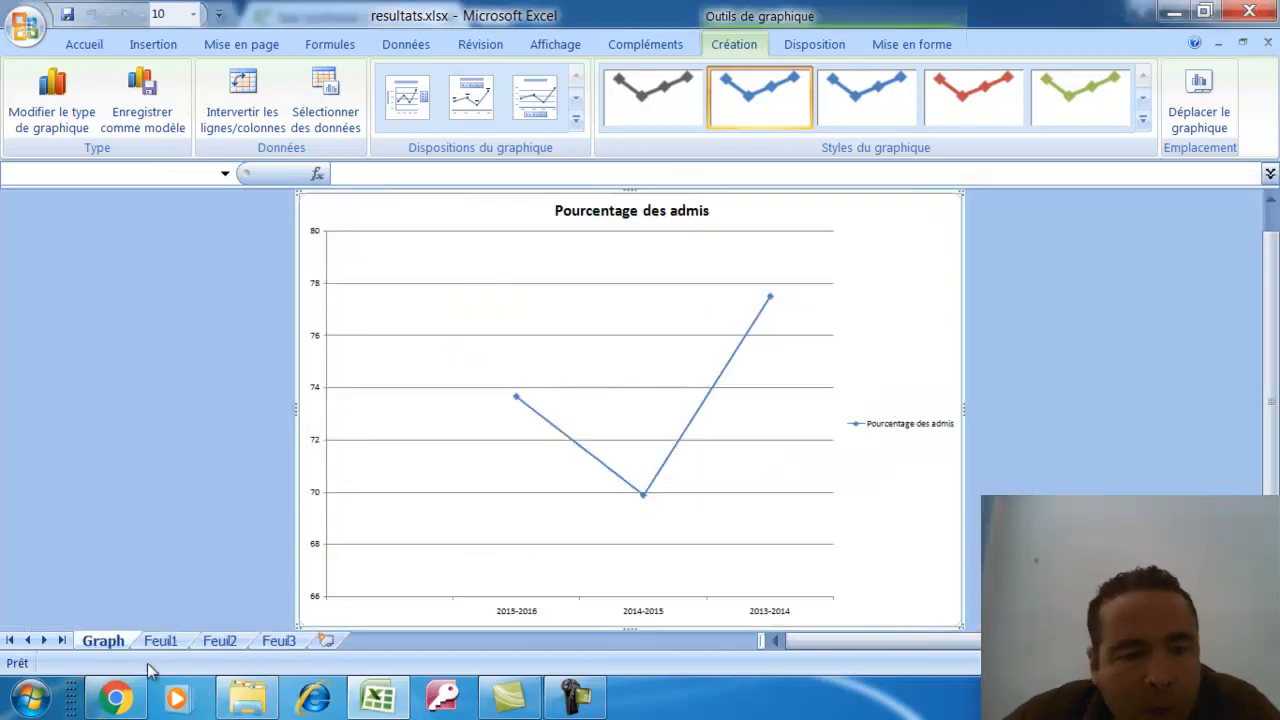
left_click(160, 641)
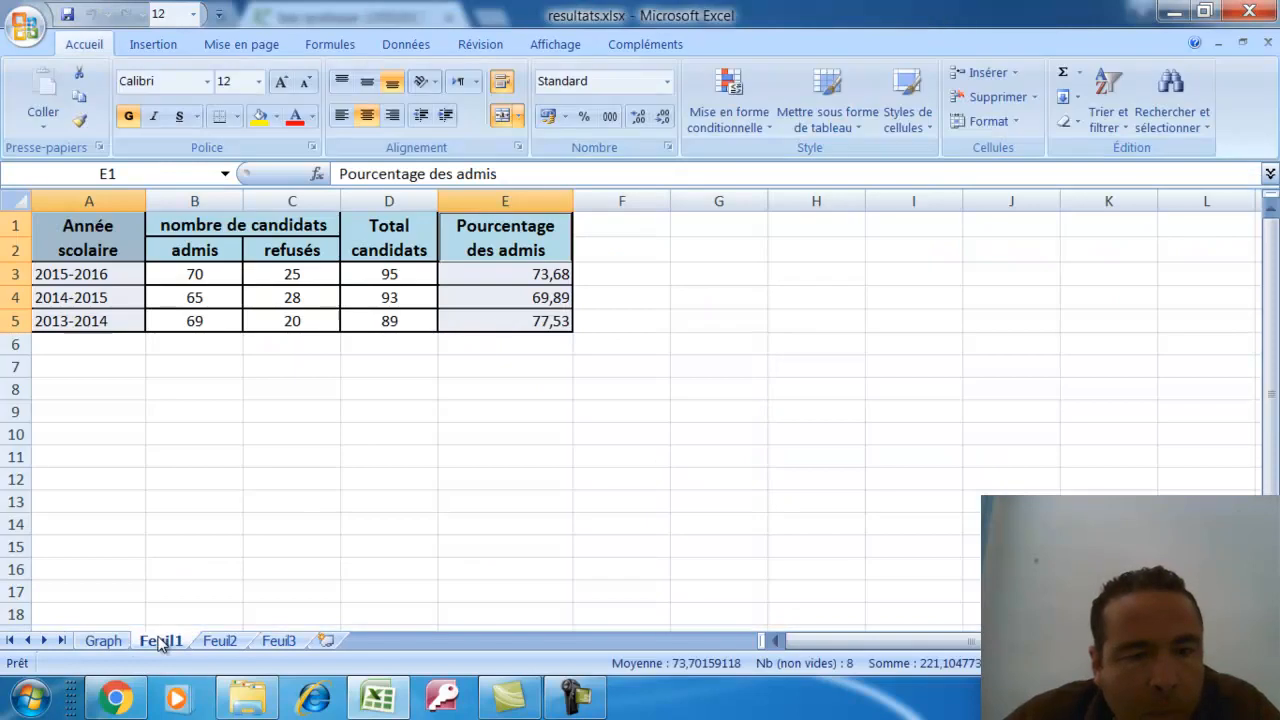
left_click(103, 641)
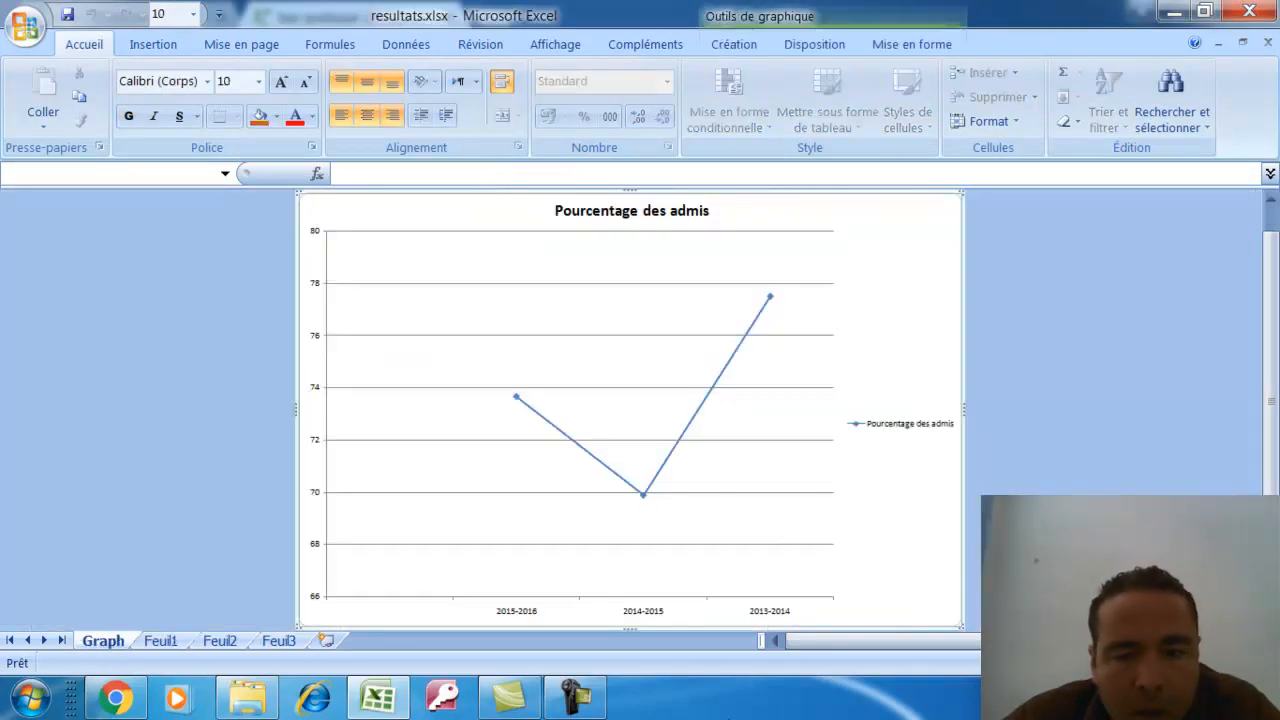
left_click(377, 703)
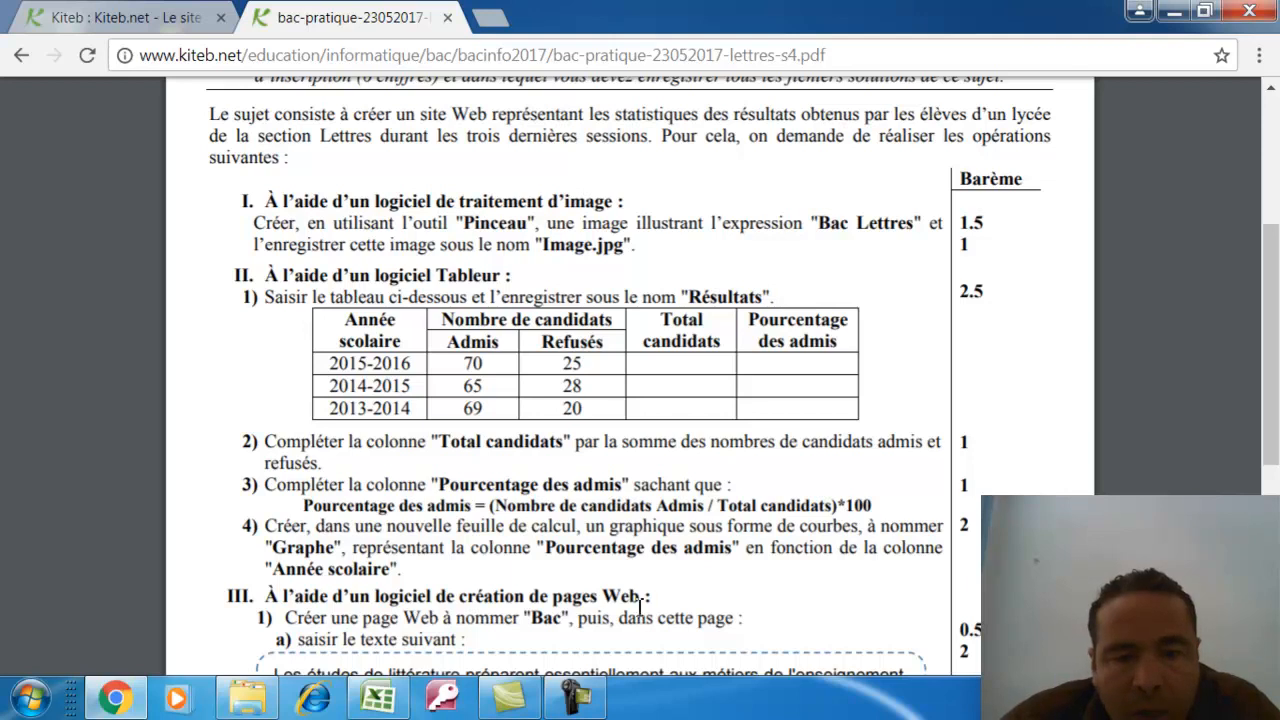
Restore the Excel workbook, then minimize it and the Chrome exam PDF to reveal the desktop
left_click(380, 697)
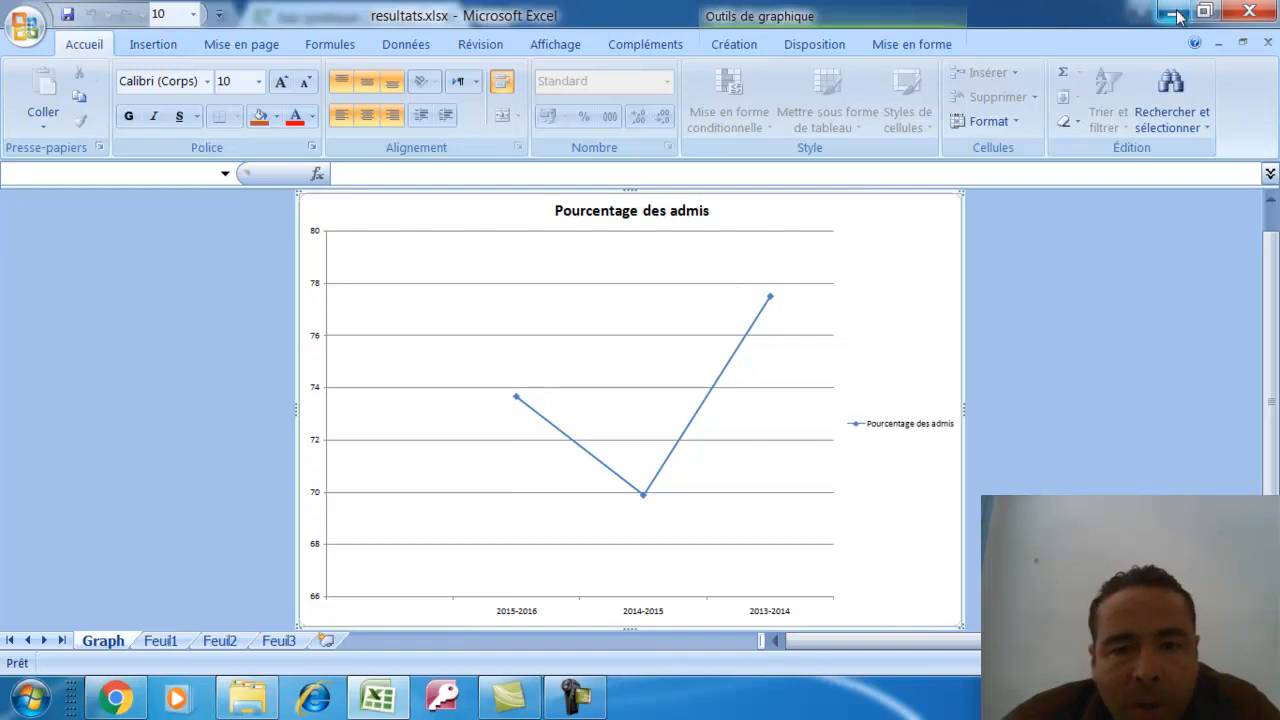
left_click(1174, 13)
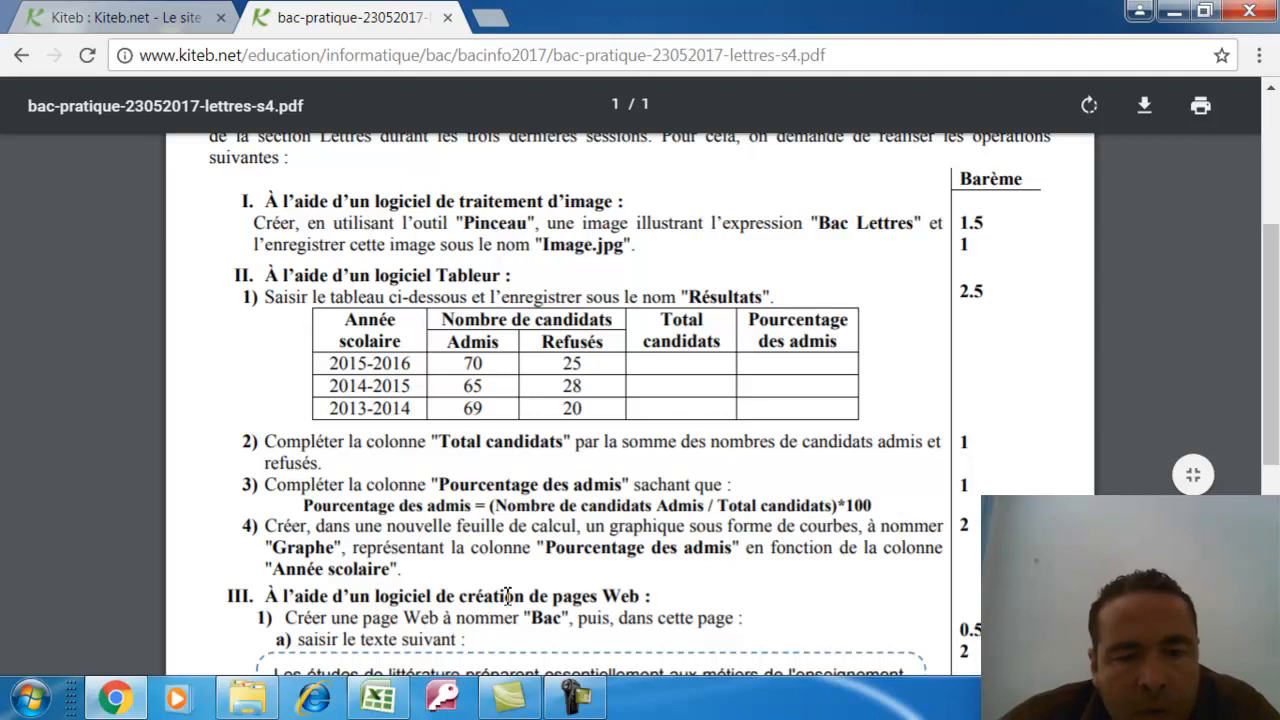
left_click(1174, 13)
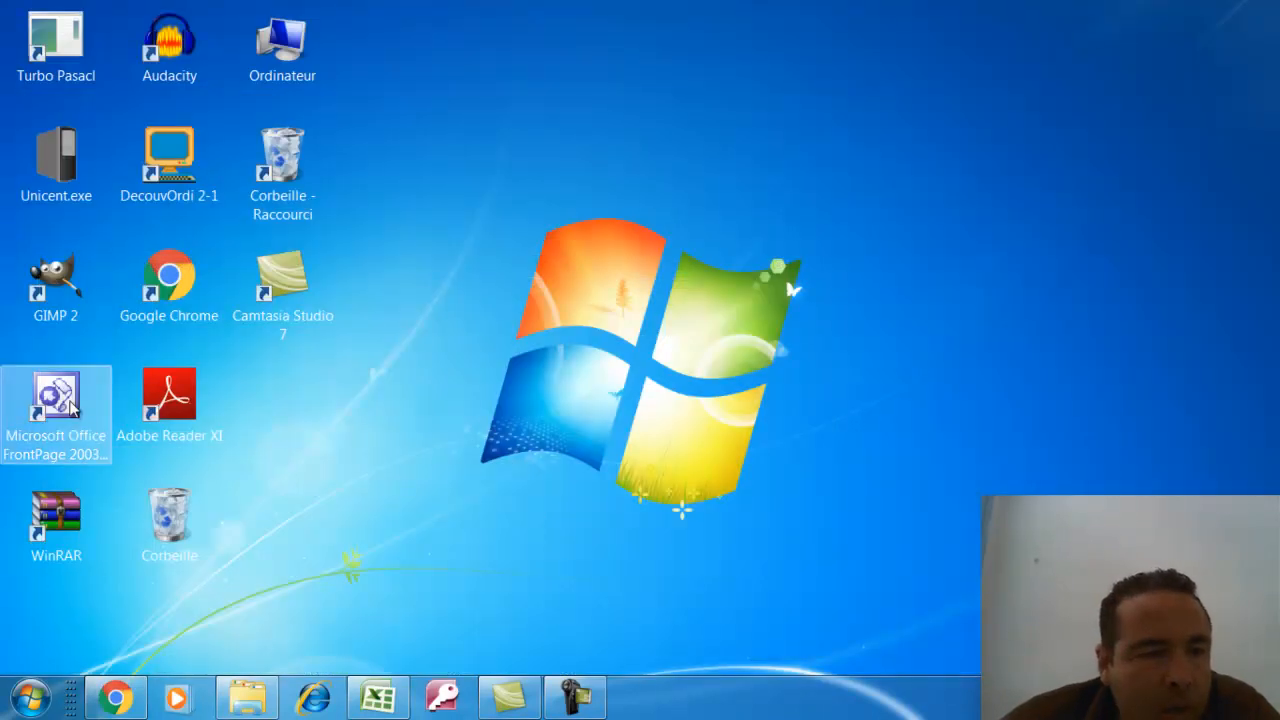
Launch FrontPage and copy the part III literature paragraph from the exam PDF
double_click(56, 400)
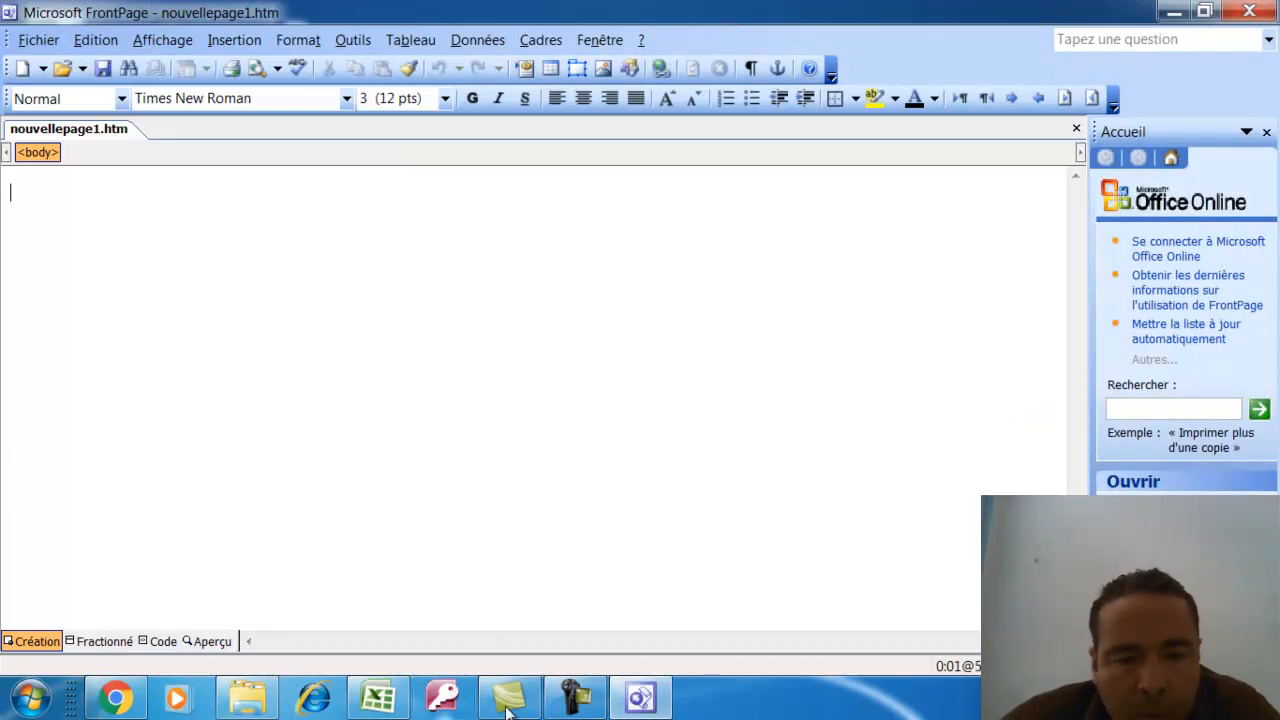
left_click(115, 697)
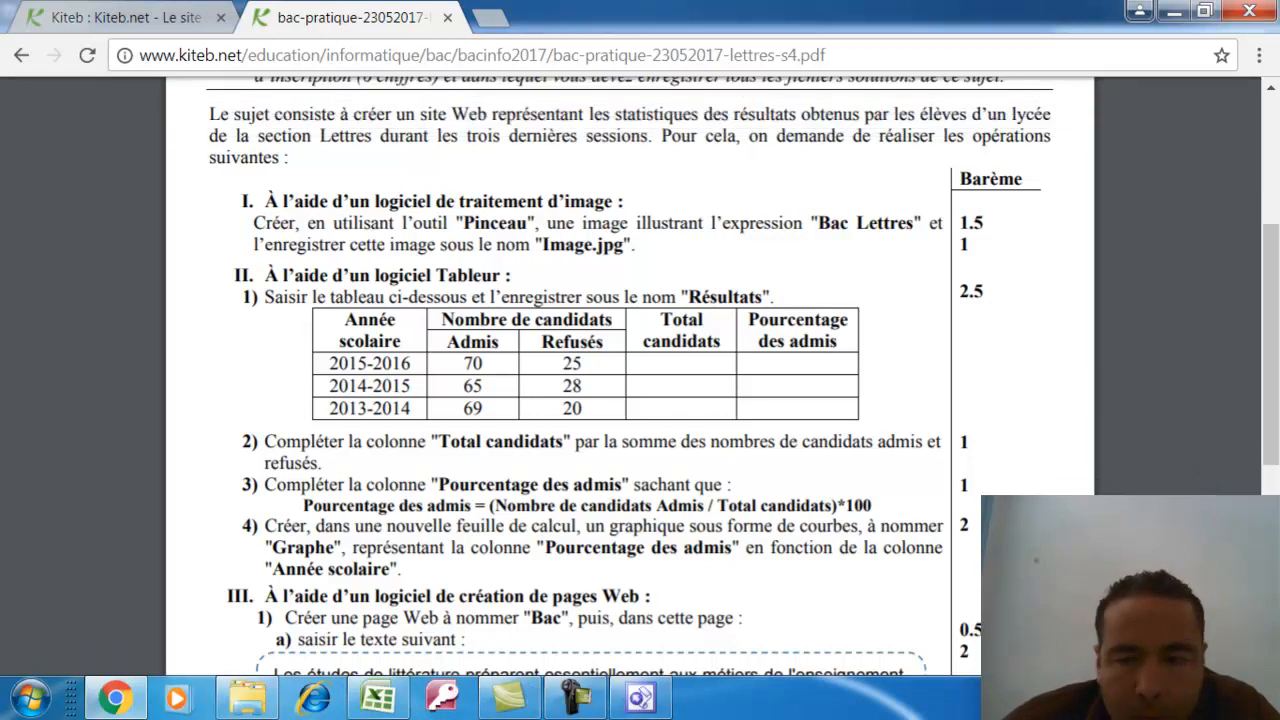
scroll(1241, 345, "down", 3)
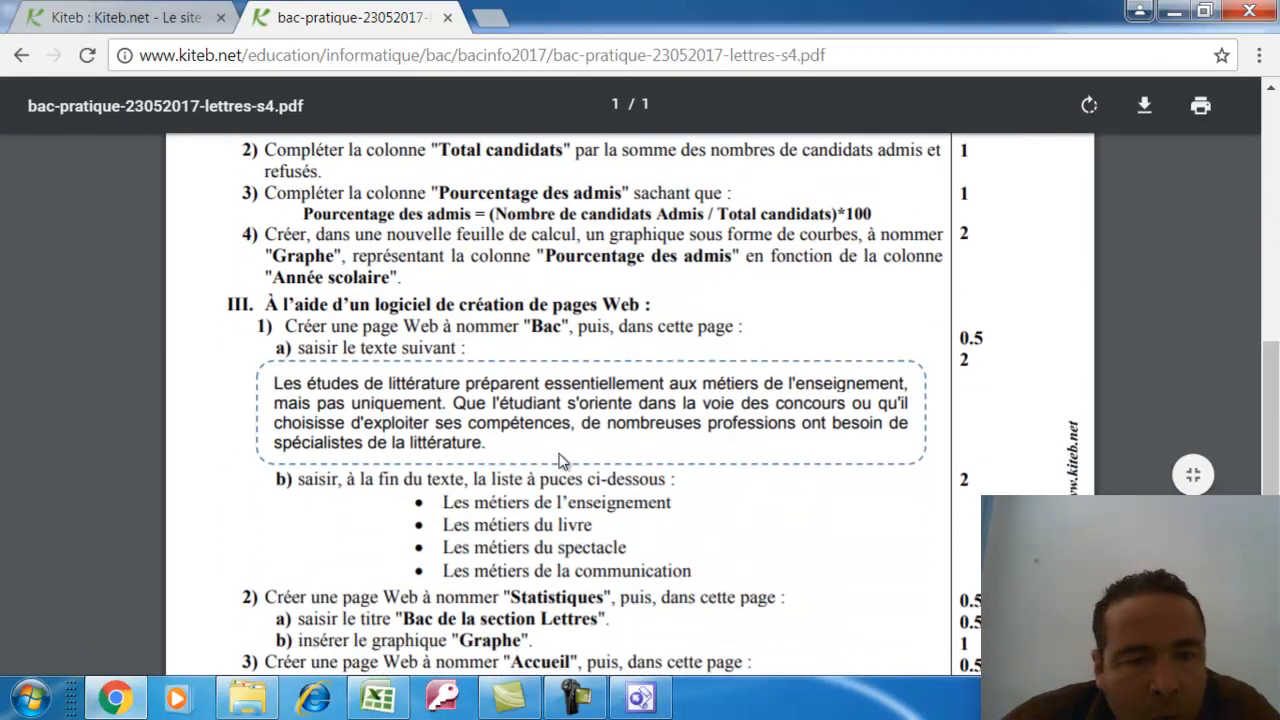
left_click_drag(270, 390, 494, 452)
key("super+c")
right_click(470, 448)
left_click(500, 459)
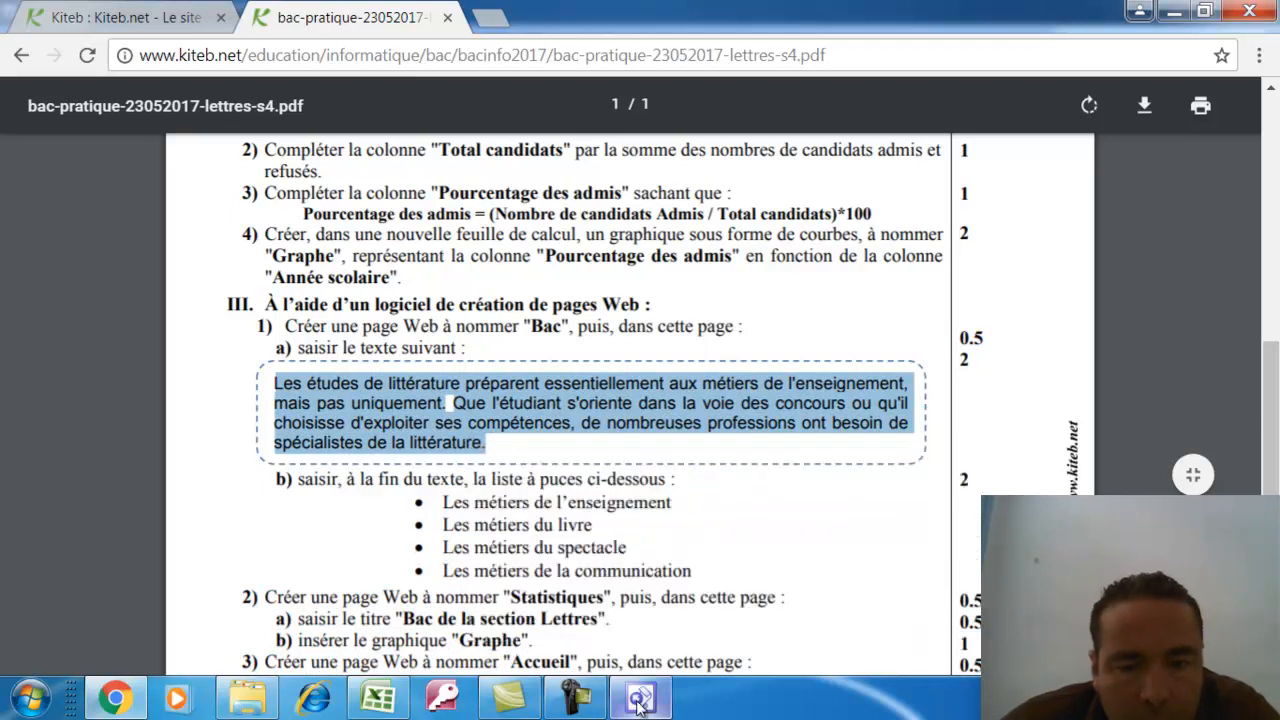
left_click(638, 703)
Paste the copied literature paragraph into the blank FrontPage page
left_click(40, 40)
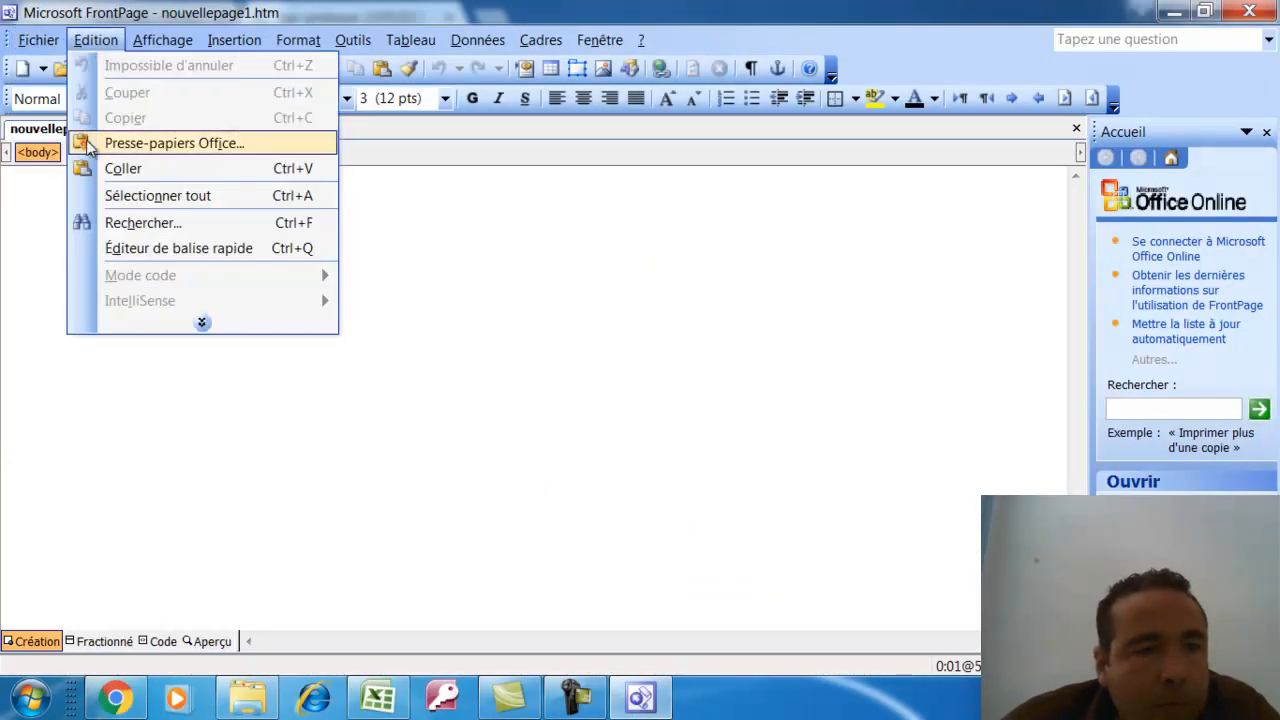
left_click(123, 169)
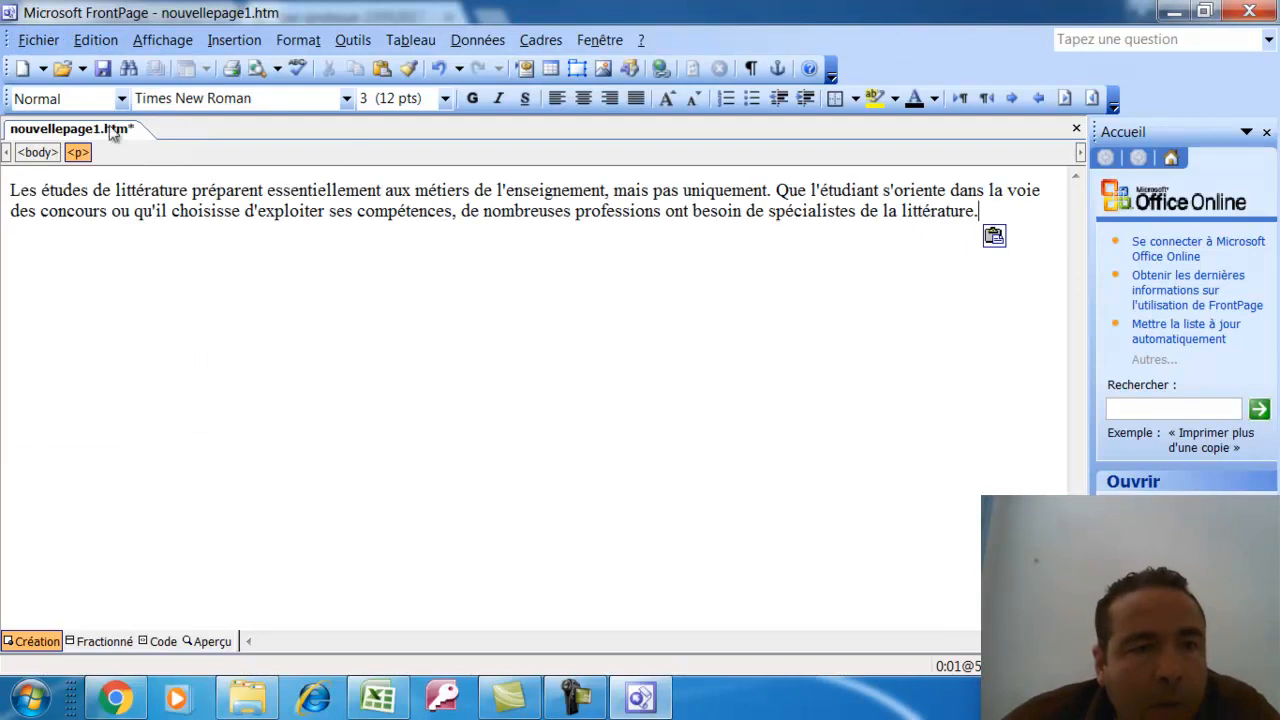
left_click(38, 40)
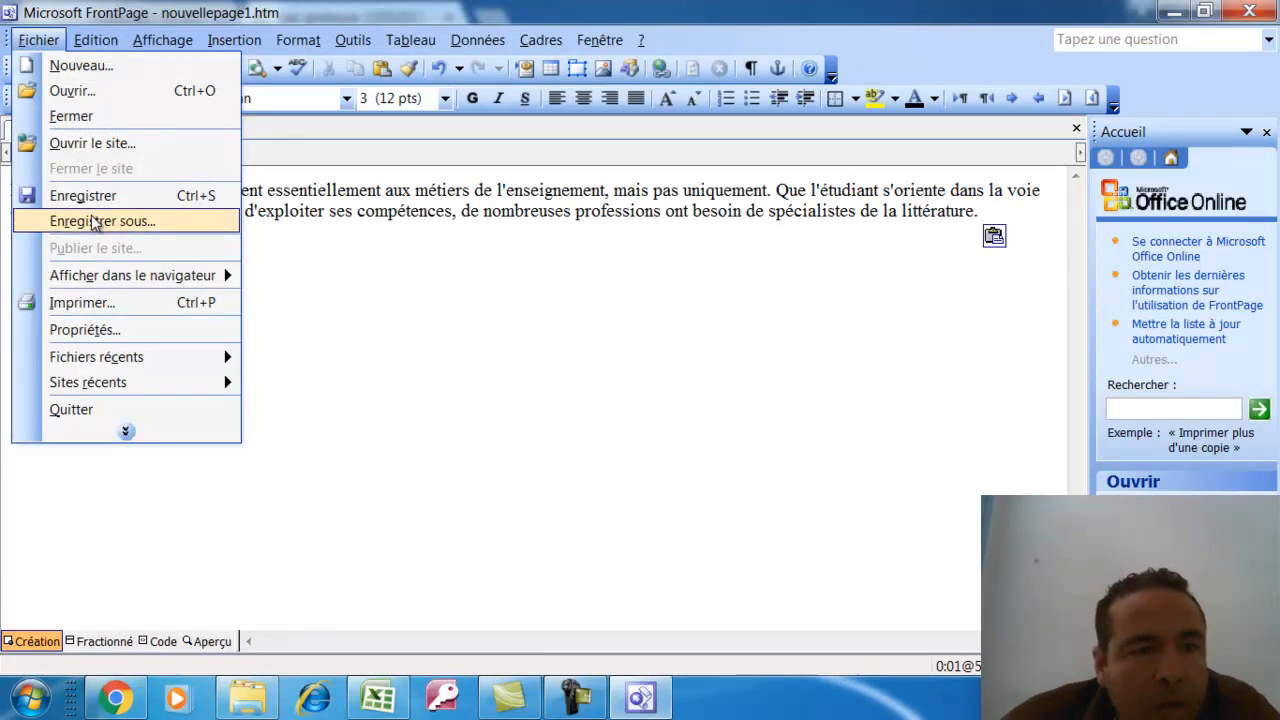
left_click(118, 700)
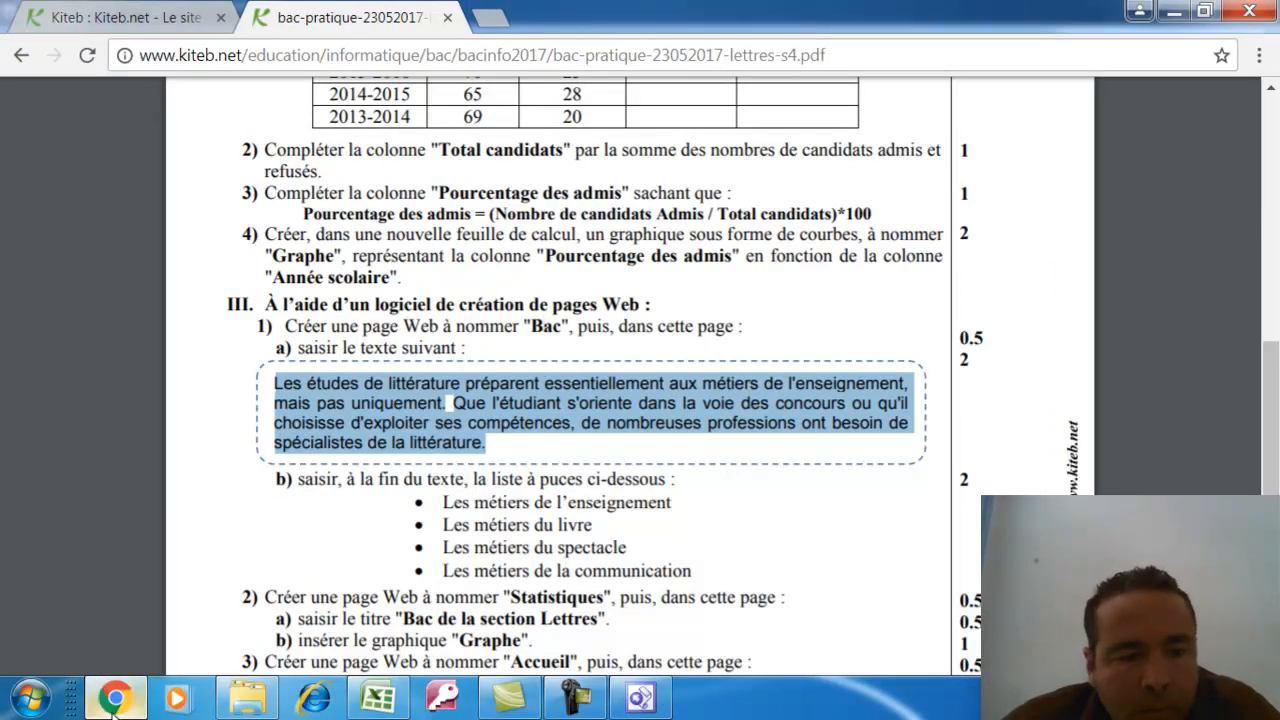
left_click(140, 698)
key("ctrl+v")
Save the page as bac.htm in the sami folder on drive C:
left_click(38, 40)
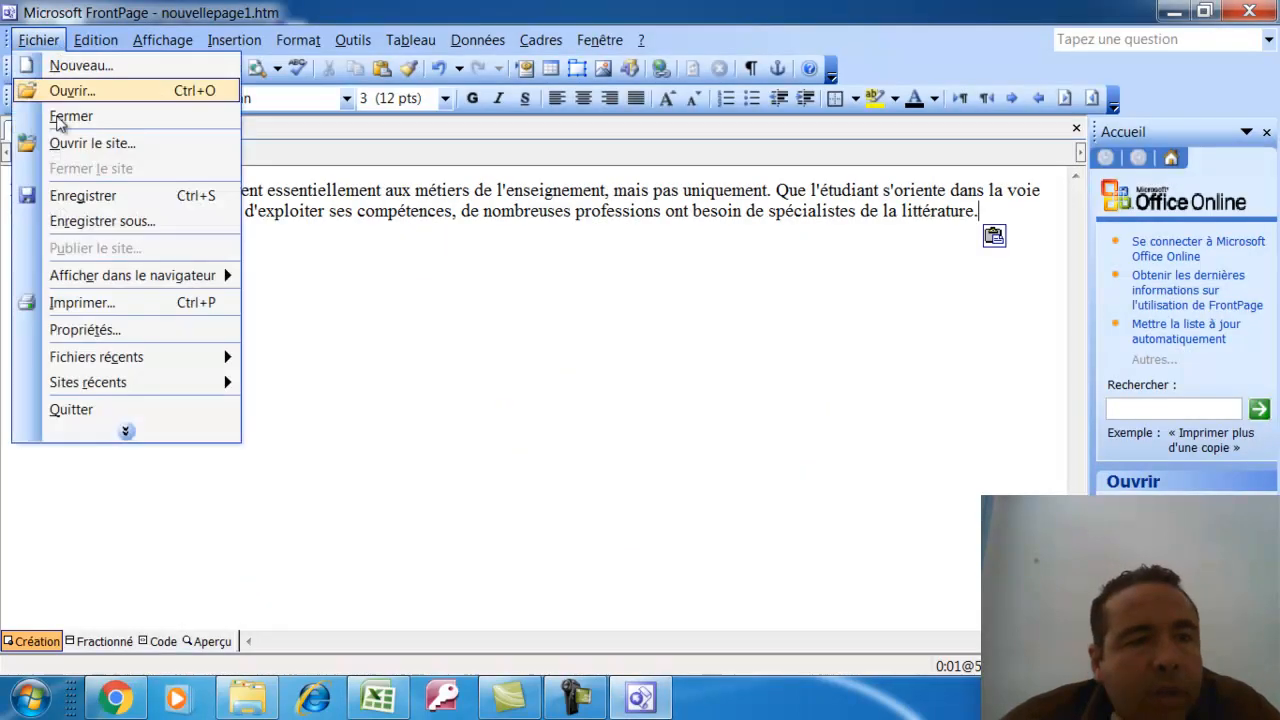
left_click(100, 221)
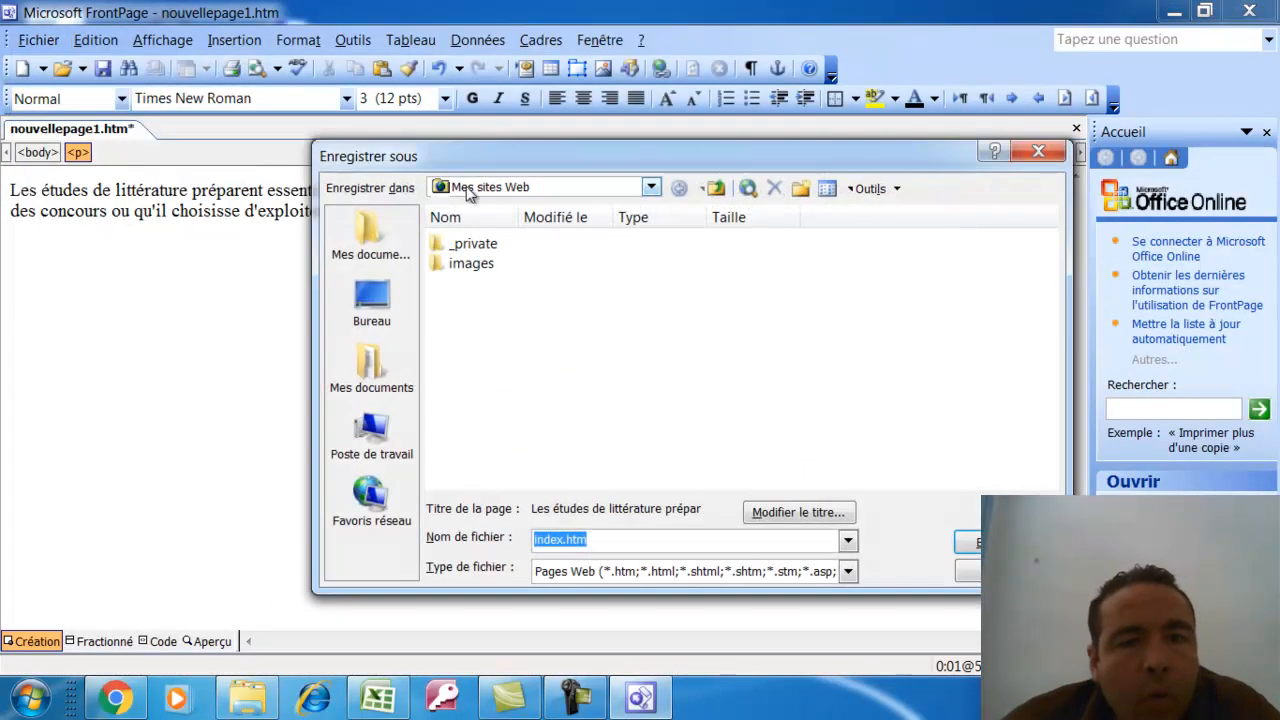
left_click(490, 189)
left_click(513, 259)
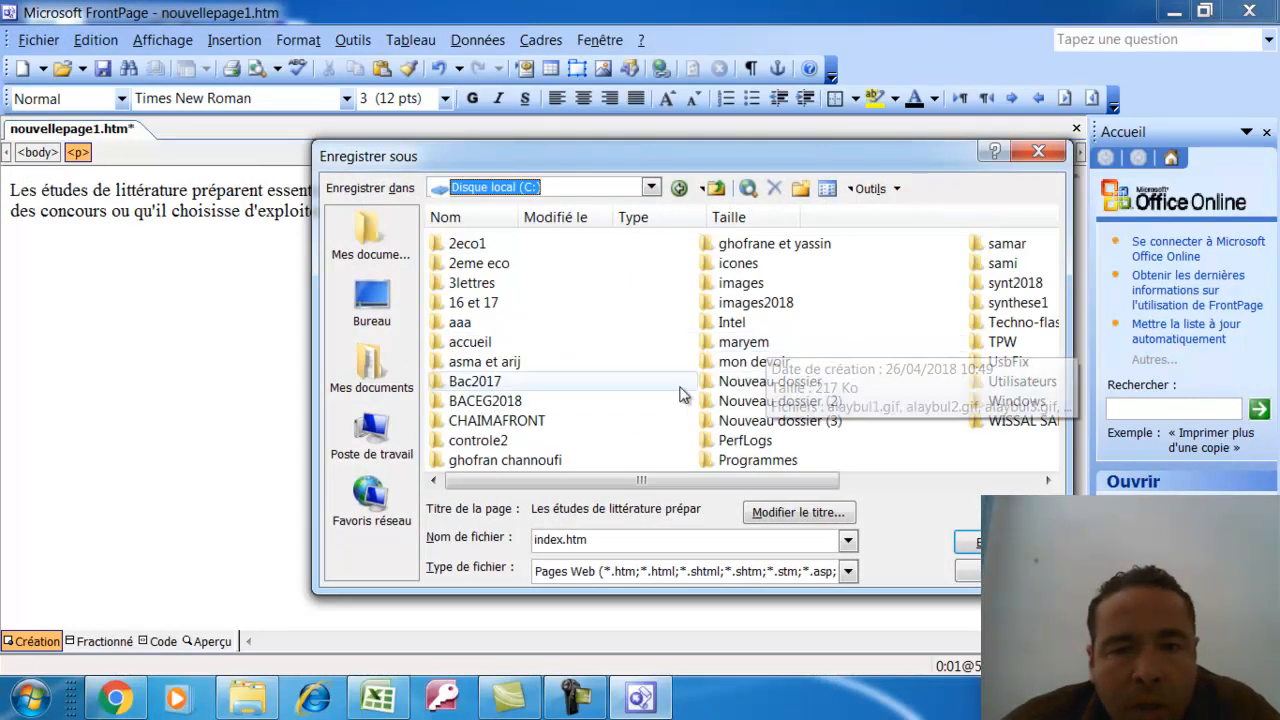
left_click(731, 358)
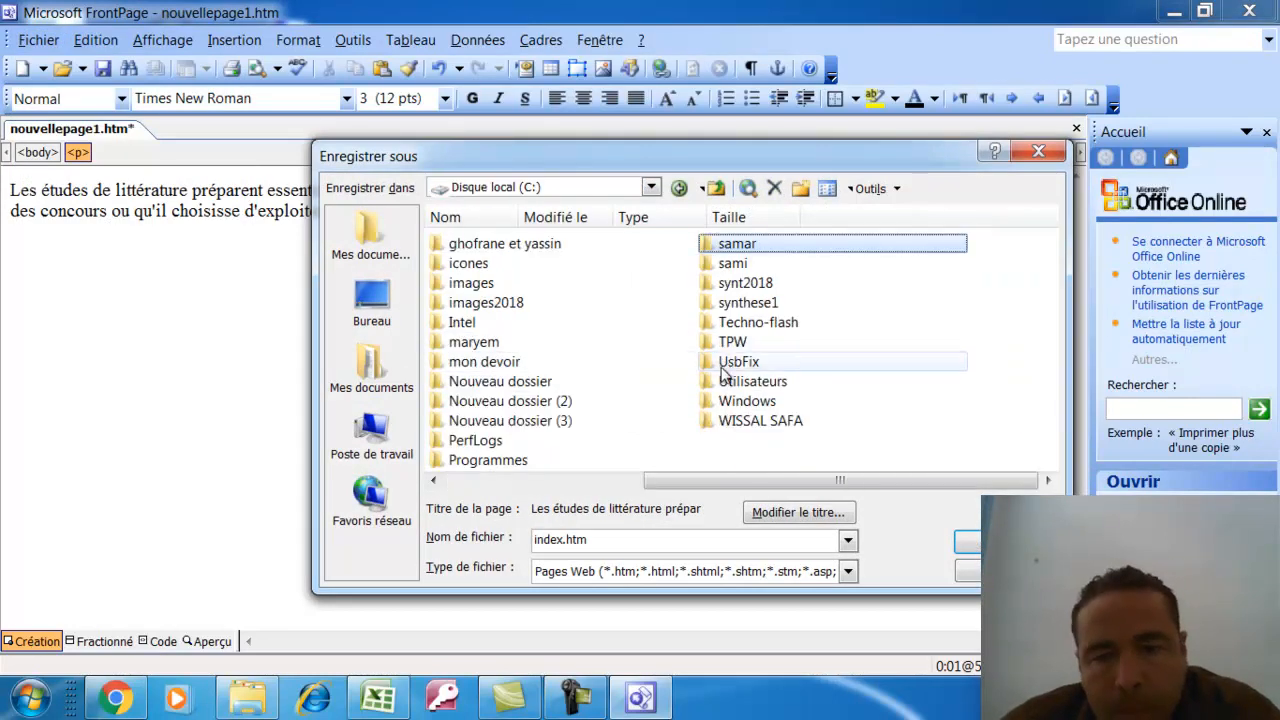
key("s")
double_click(737, 264)
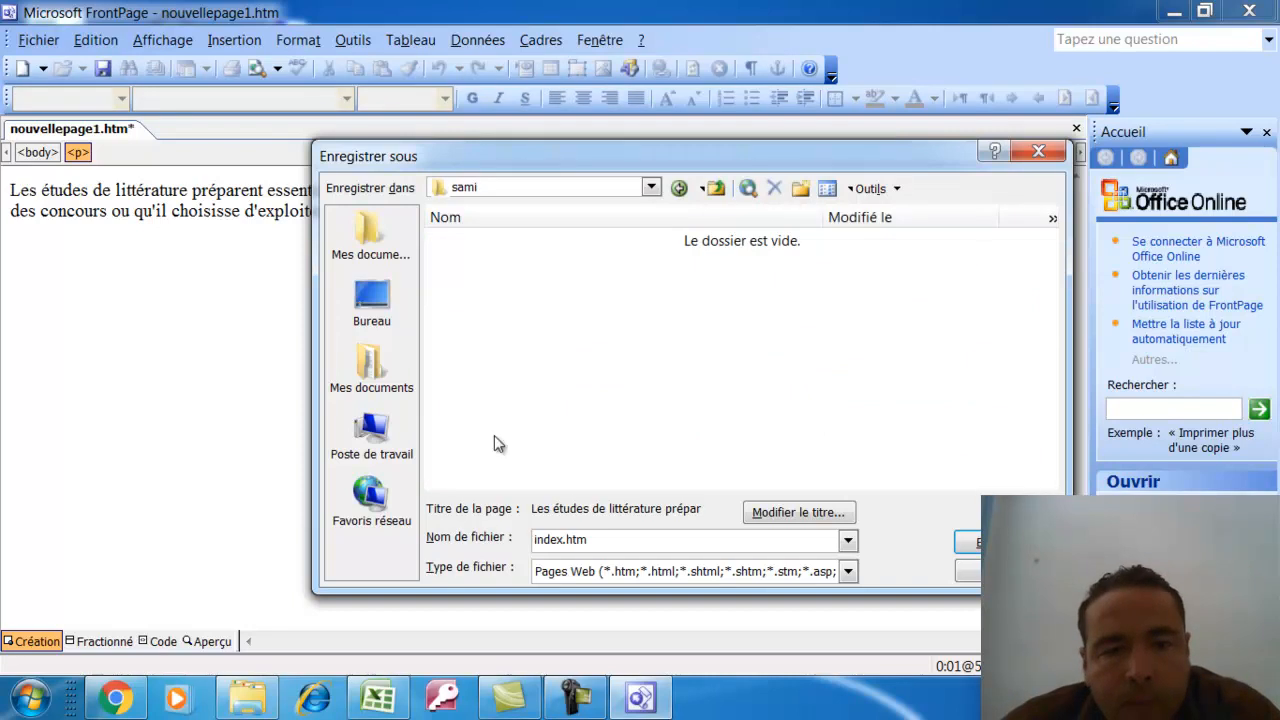
double_click(575, 540)
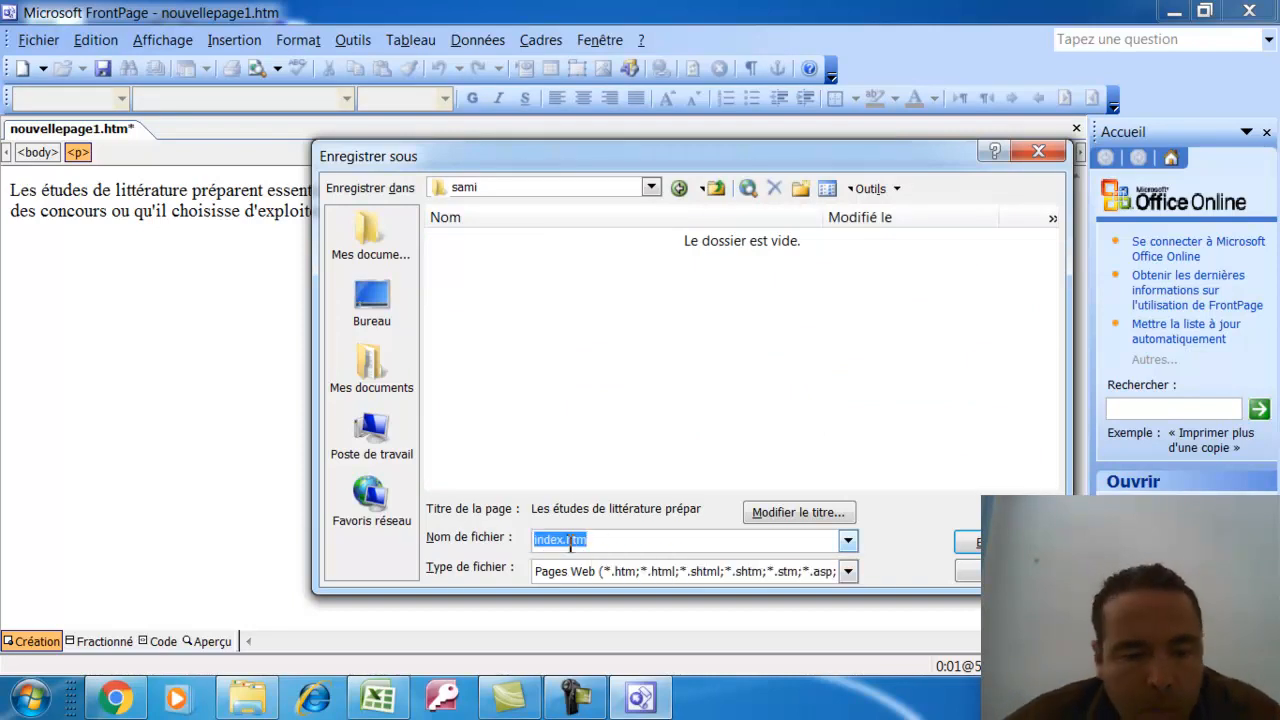
type("bac")
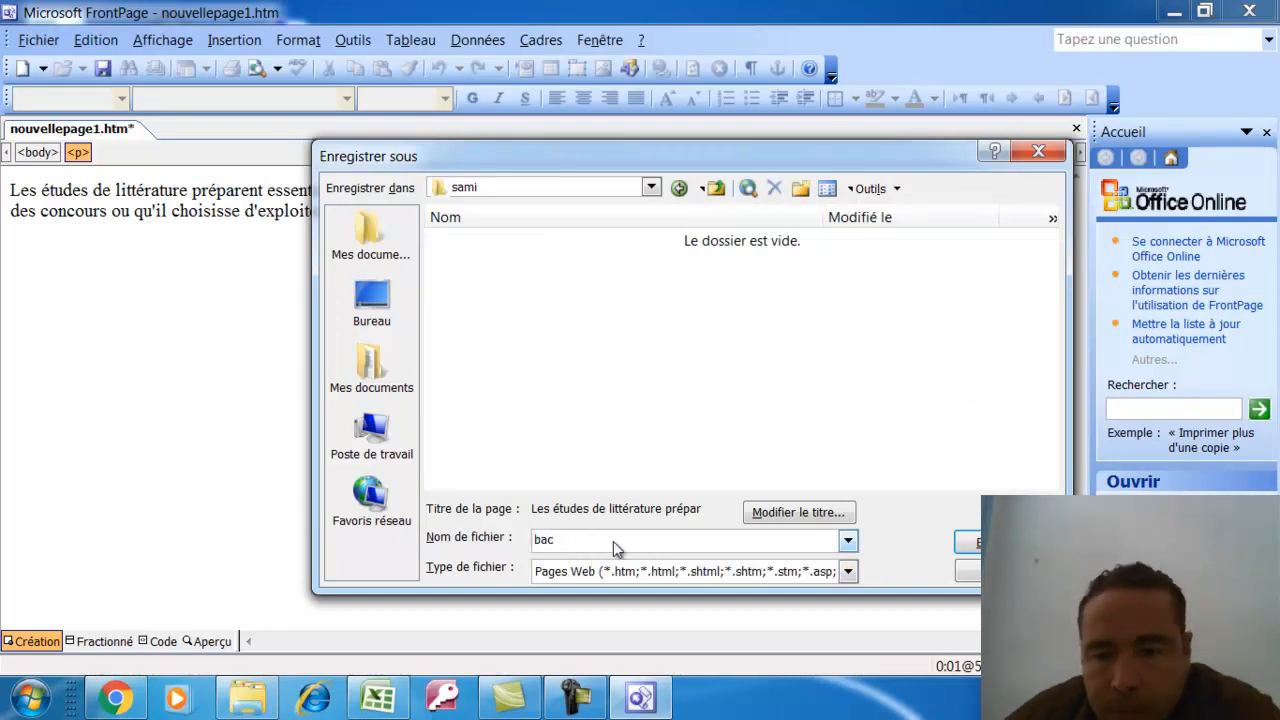
key("Return")
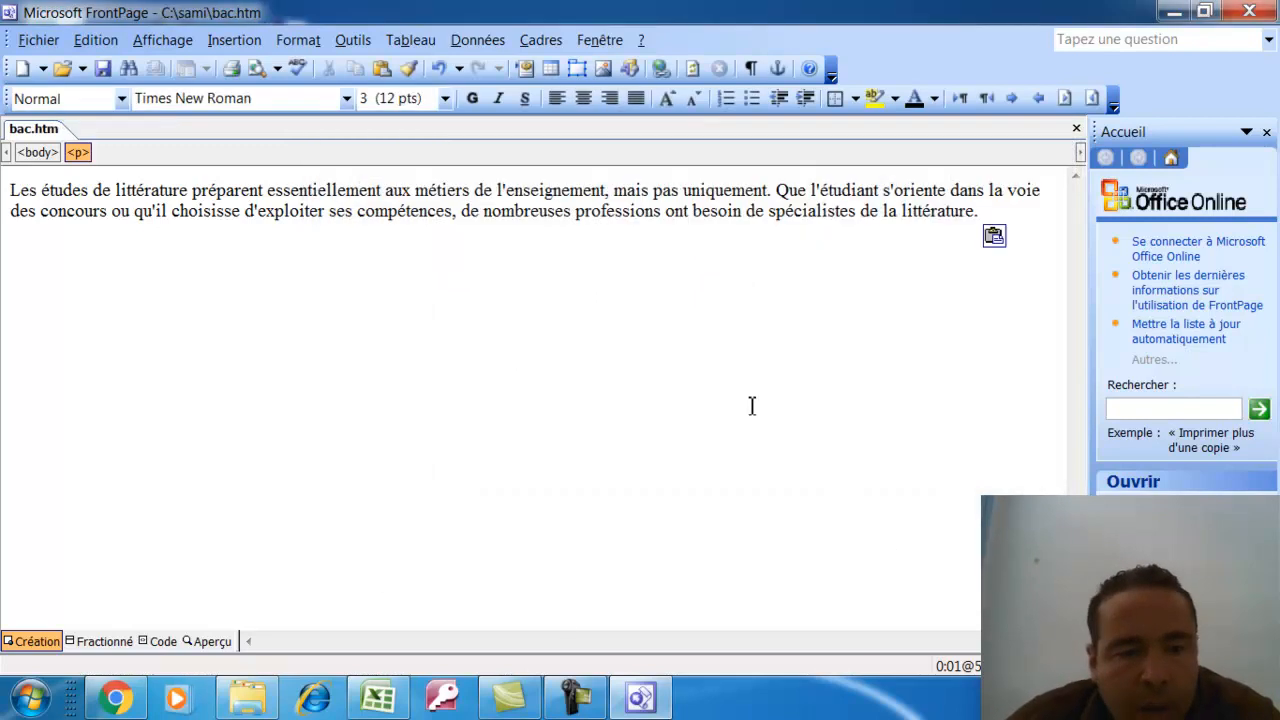
left_click(625, 697)
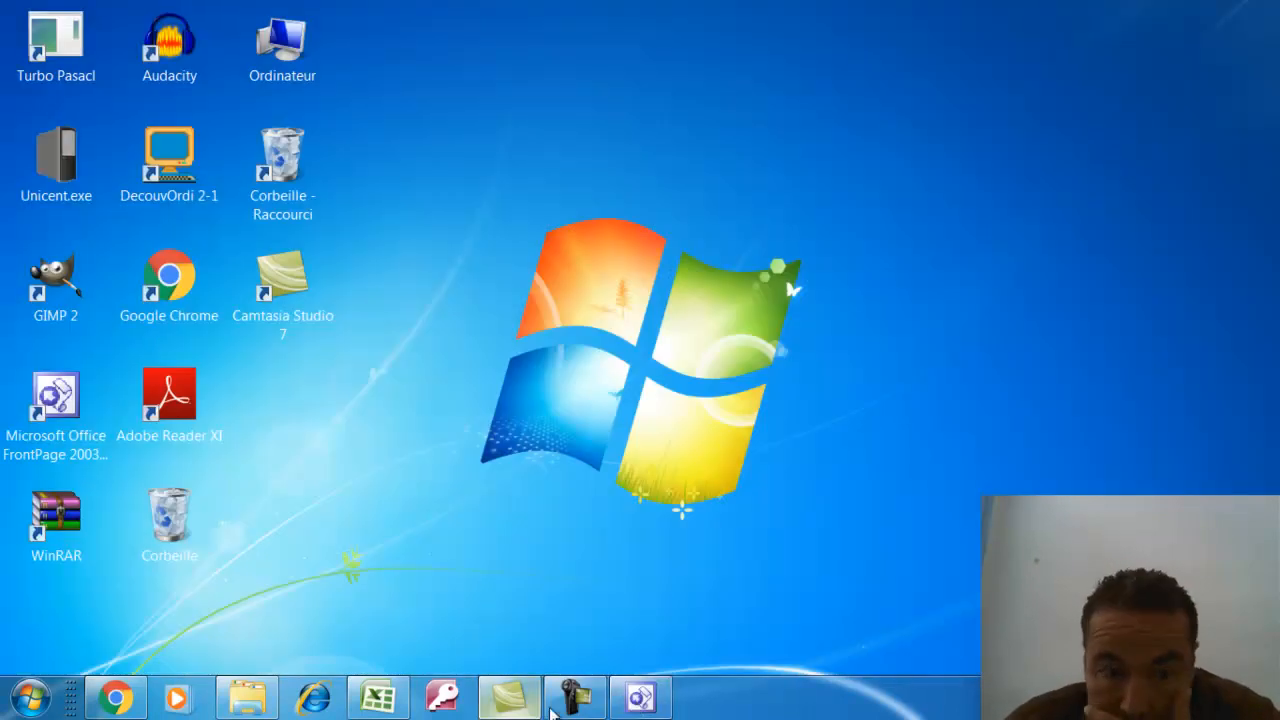
Copy the four Les métiers bullet items from the exam PDF
left_click(115, 697)
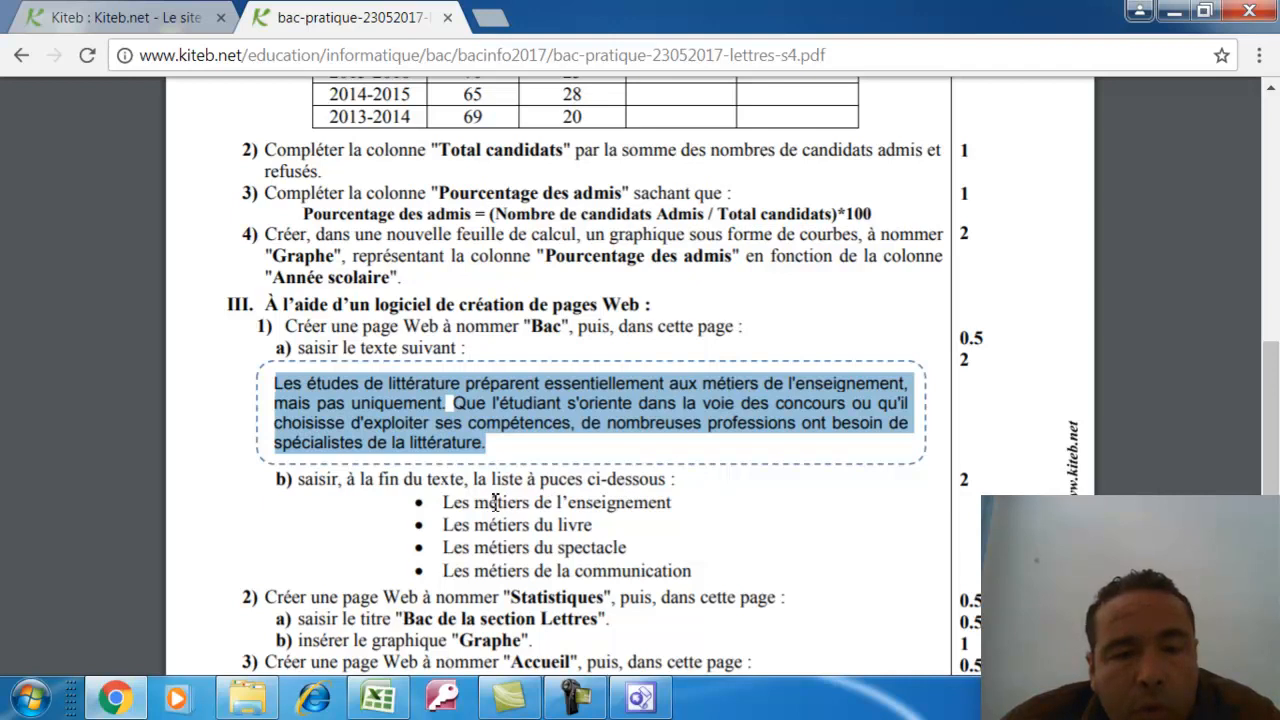
left_click_drag(445, 503, 701, 570)
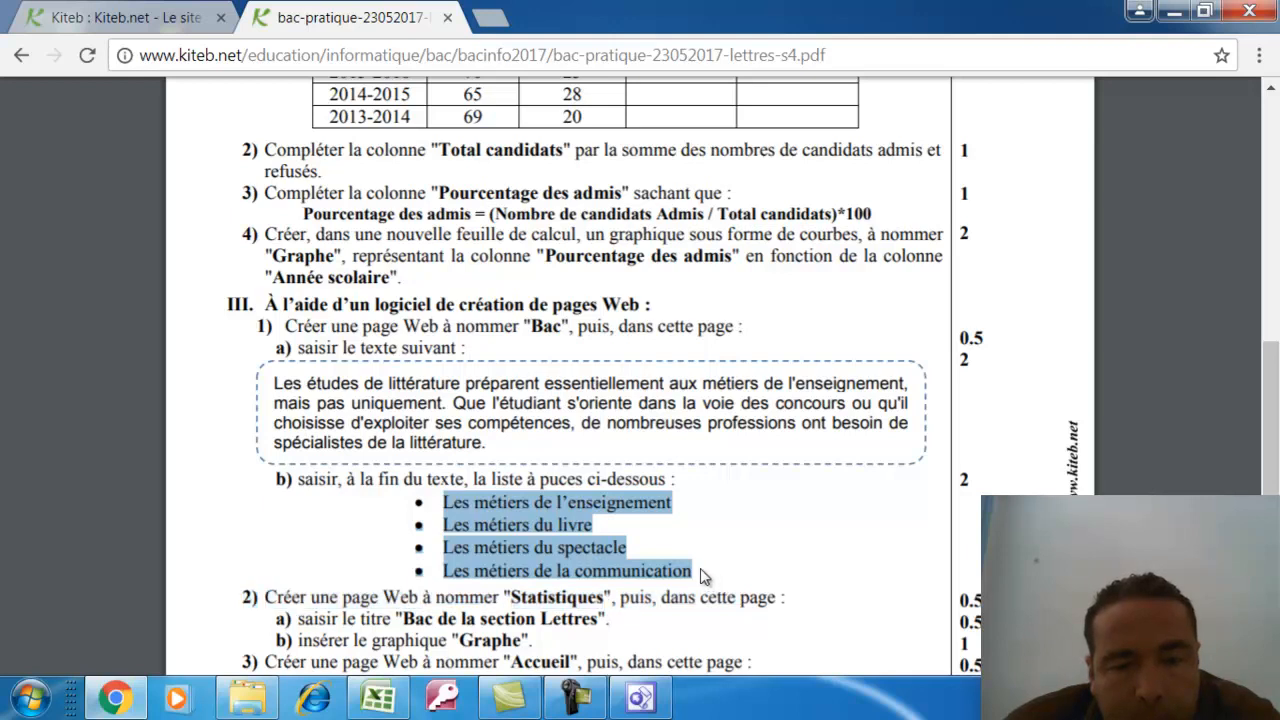
right_click(530, 510)
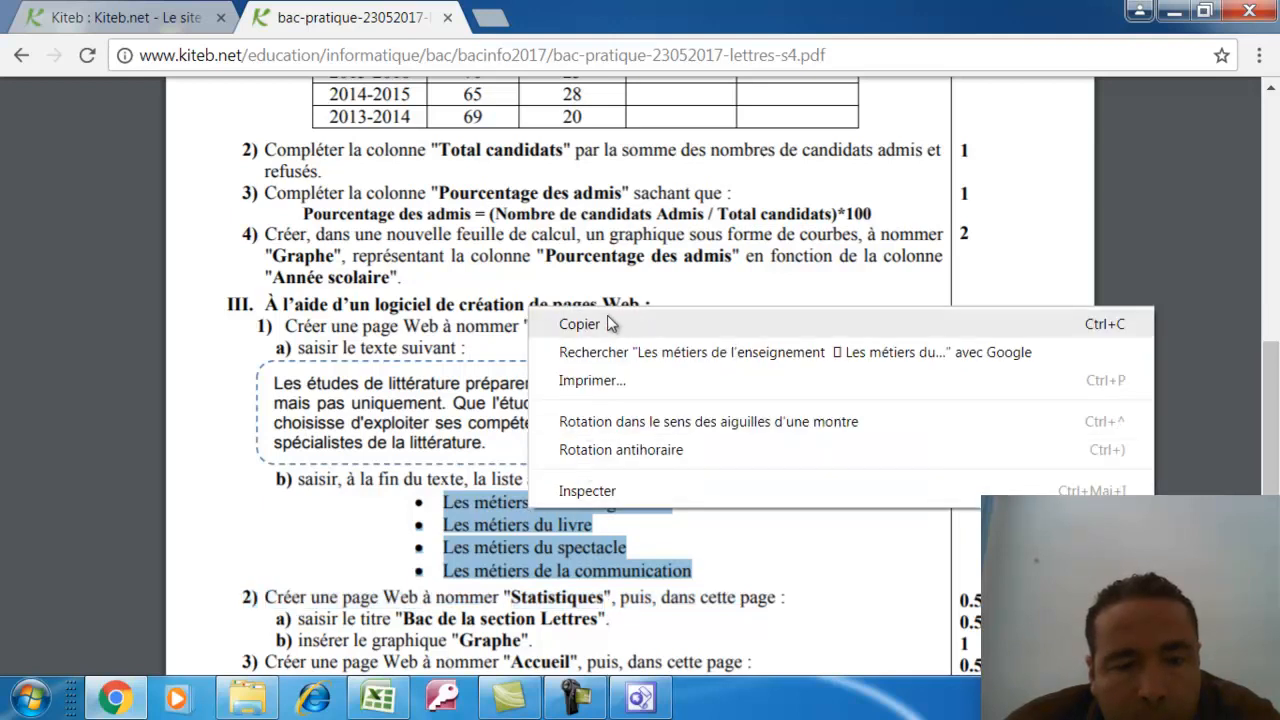
left_click(607, 323)
Paste the Les métiers items below the paragraph in bac.htm
left_click(640, 697)
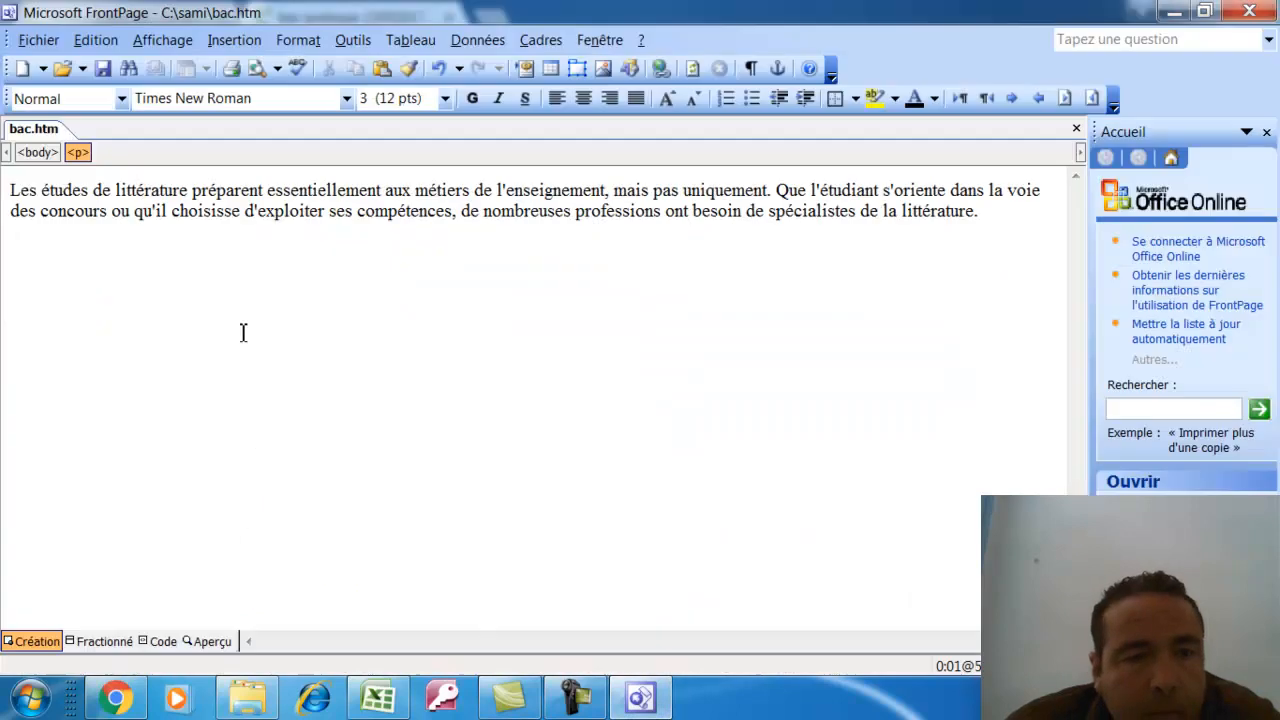
left_click(127, 272)
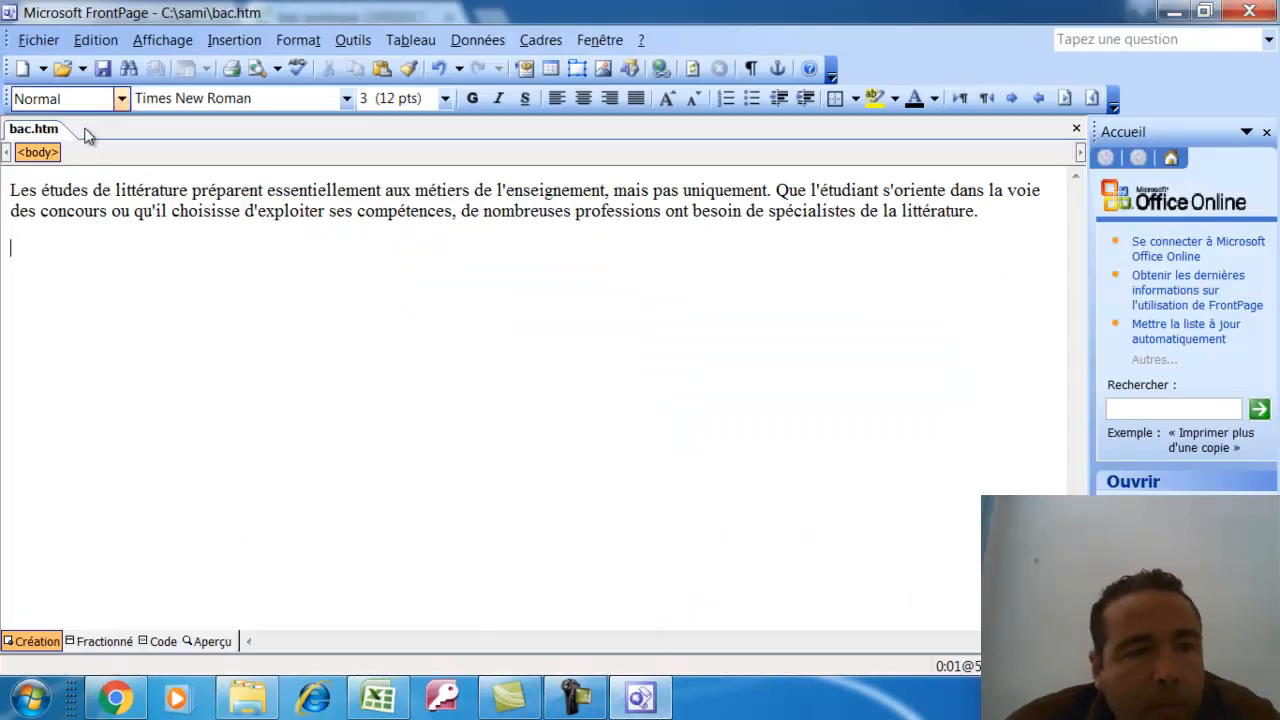
left_click(87, 44)
left_click(122, 170)
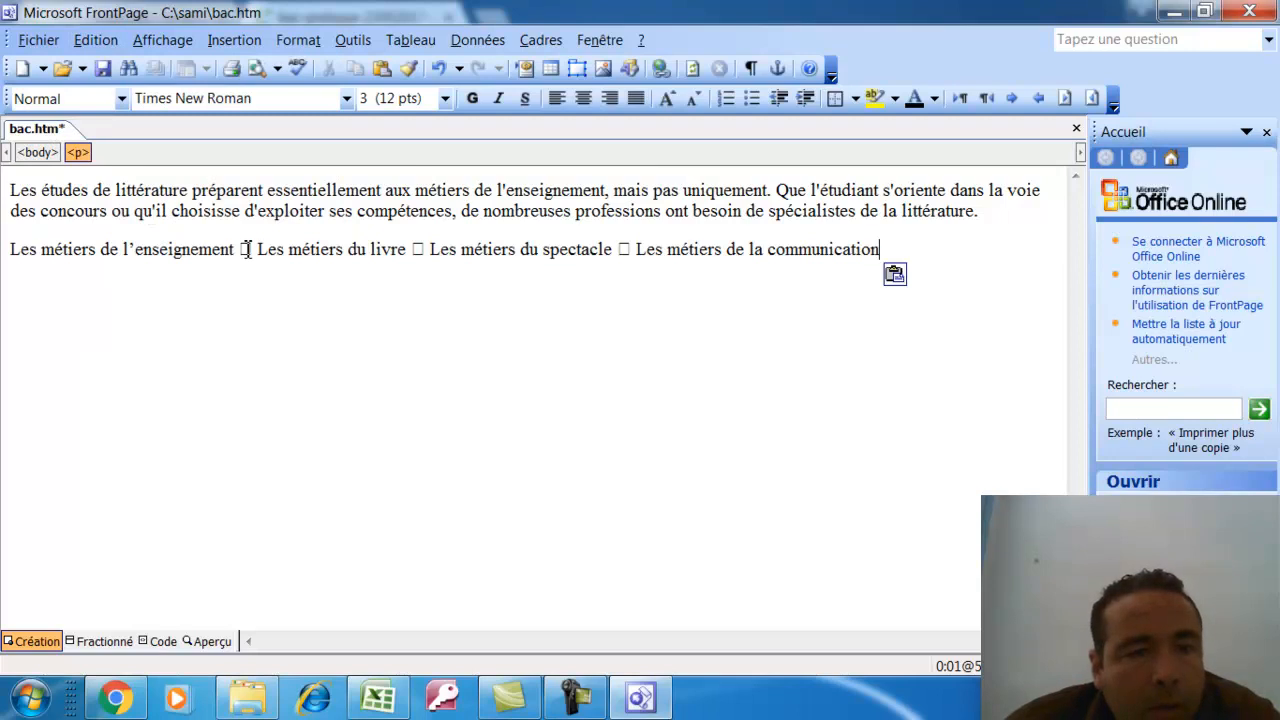
Split the pasted items onto four separate lines, removing stray box symbols and spaces
key("Return")
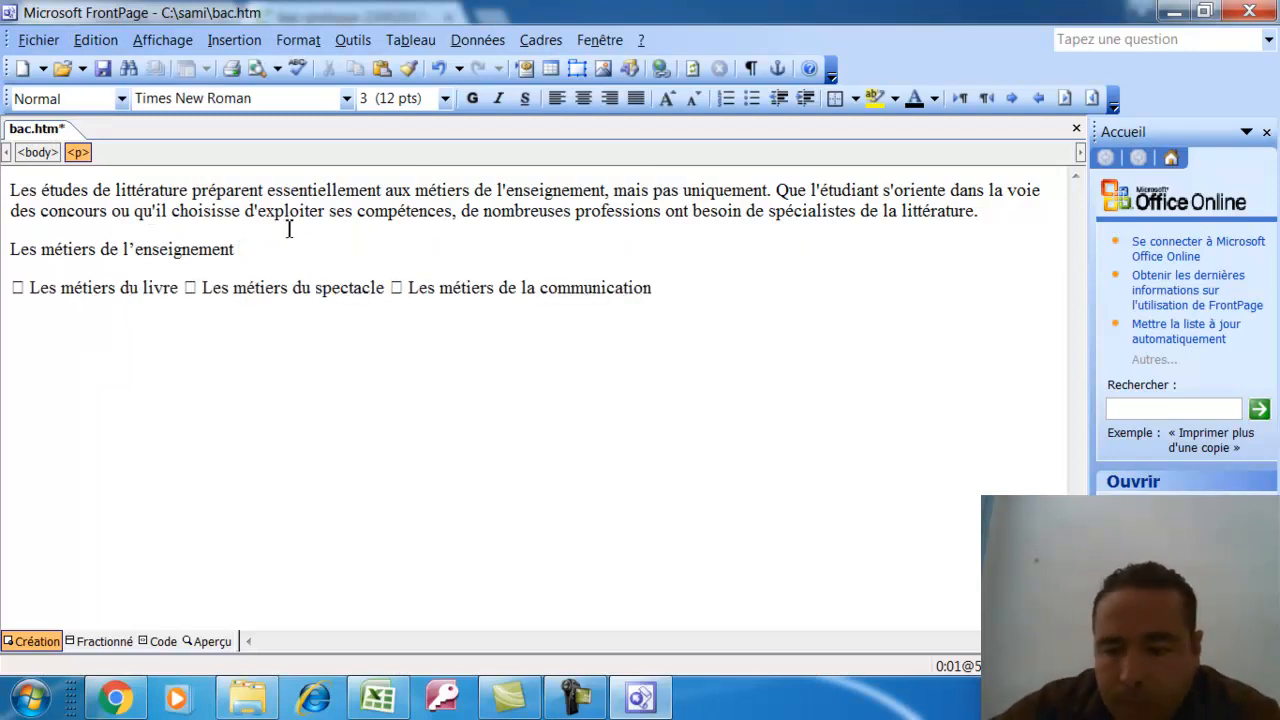
key("Delete")
key("Delete")
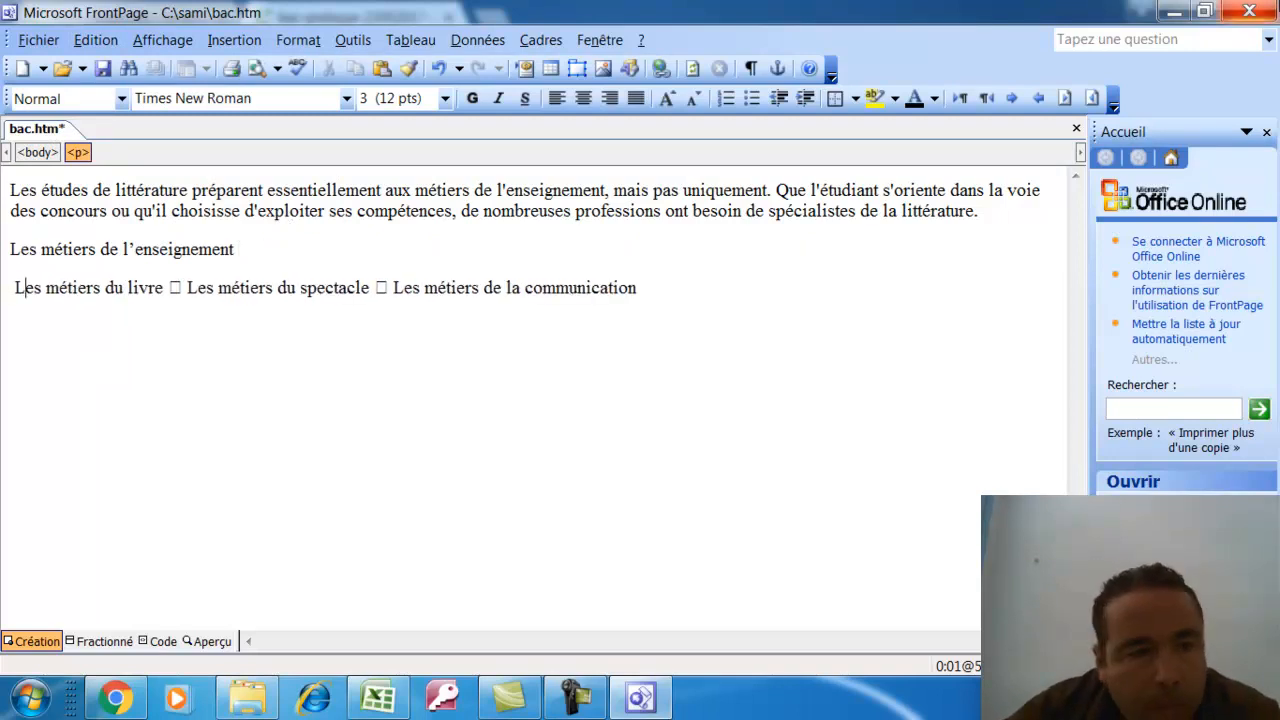
key("Down")
key("Left")
key("Left")
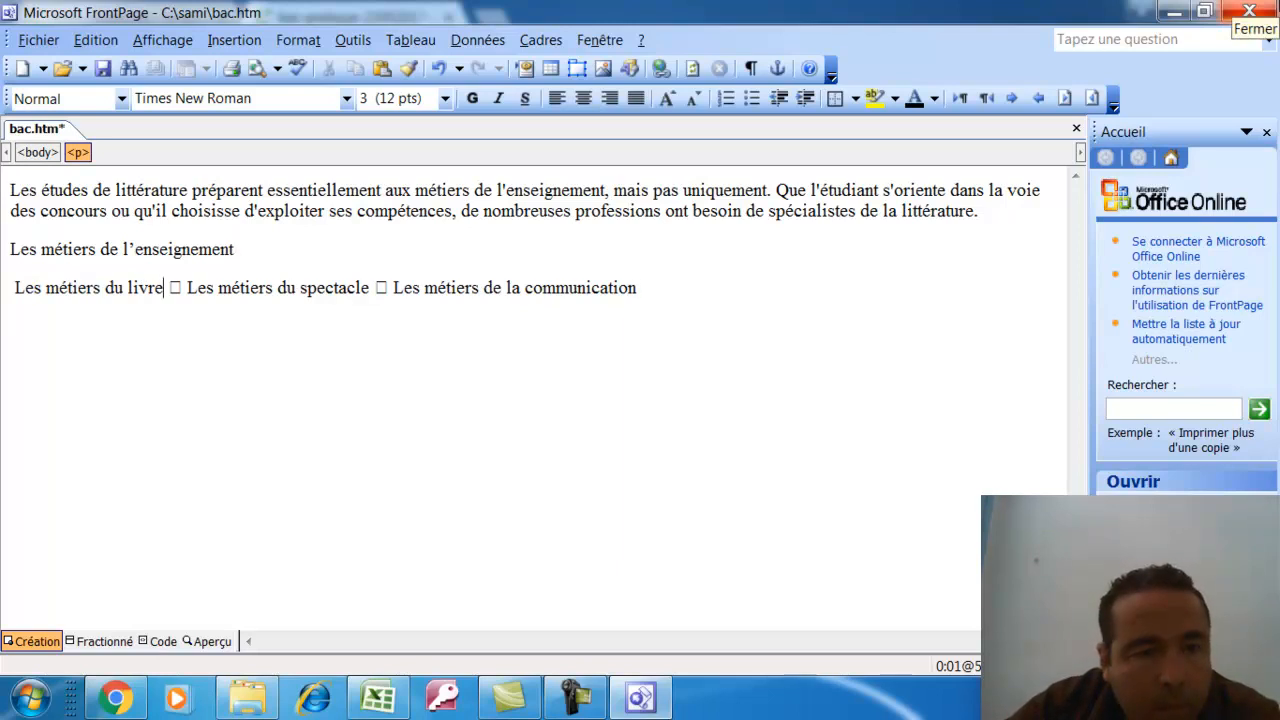
key("BackSpace")
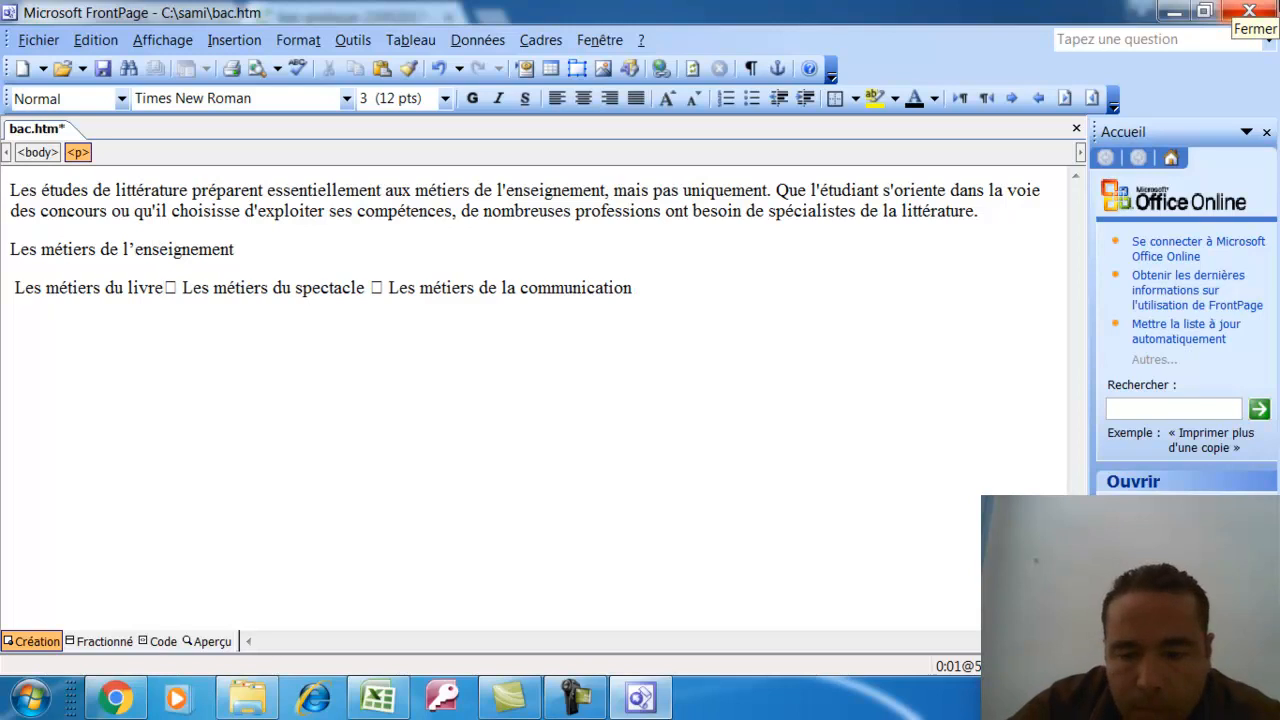
key("Delete")
key("Delete")
key("Return")
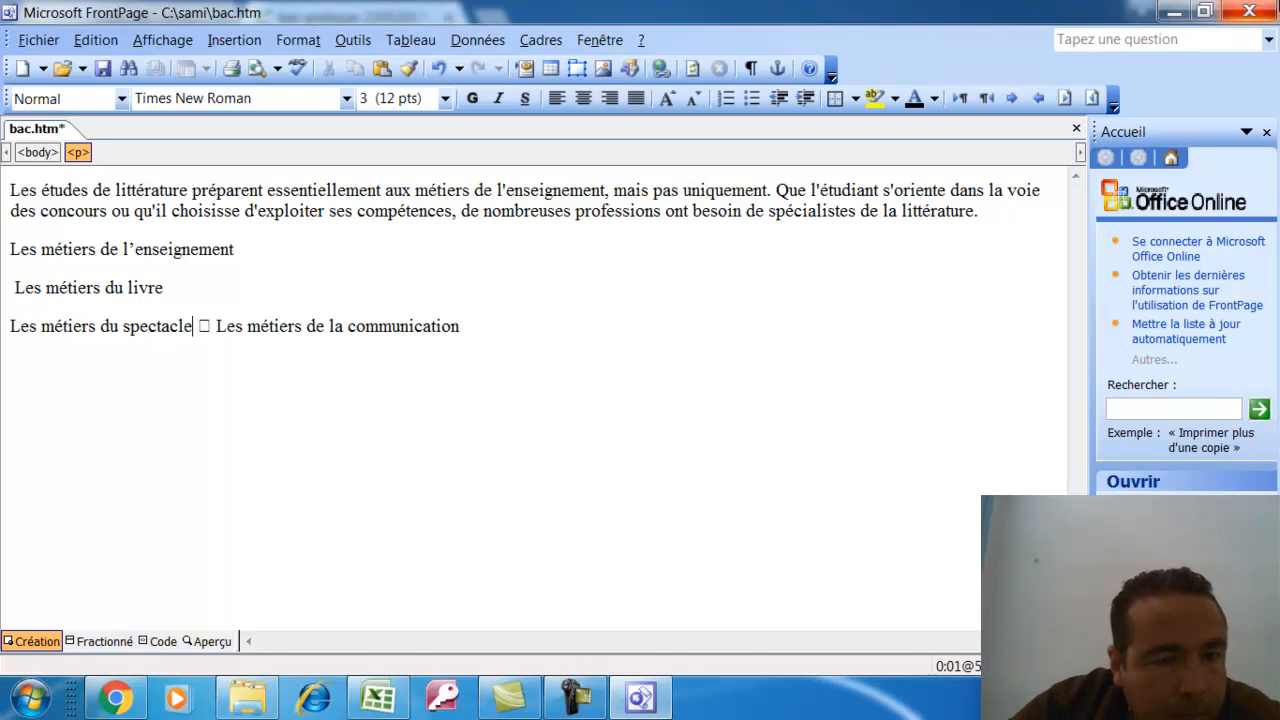
key("Delete")
key("Delete")
key("Delete")
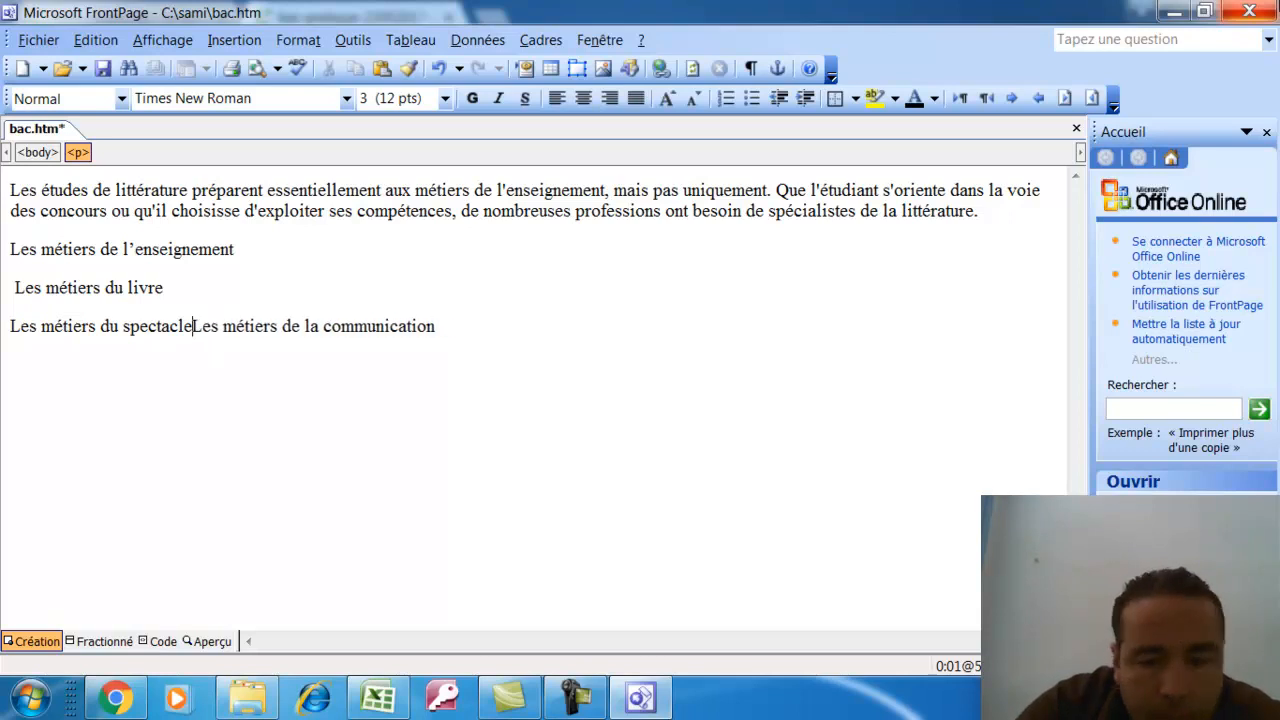
key("Return")
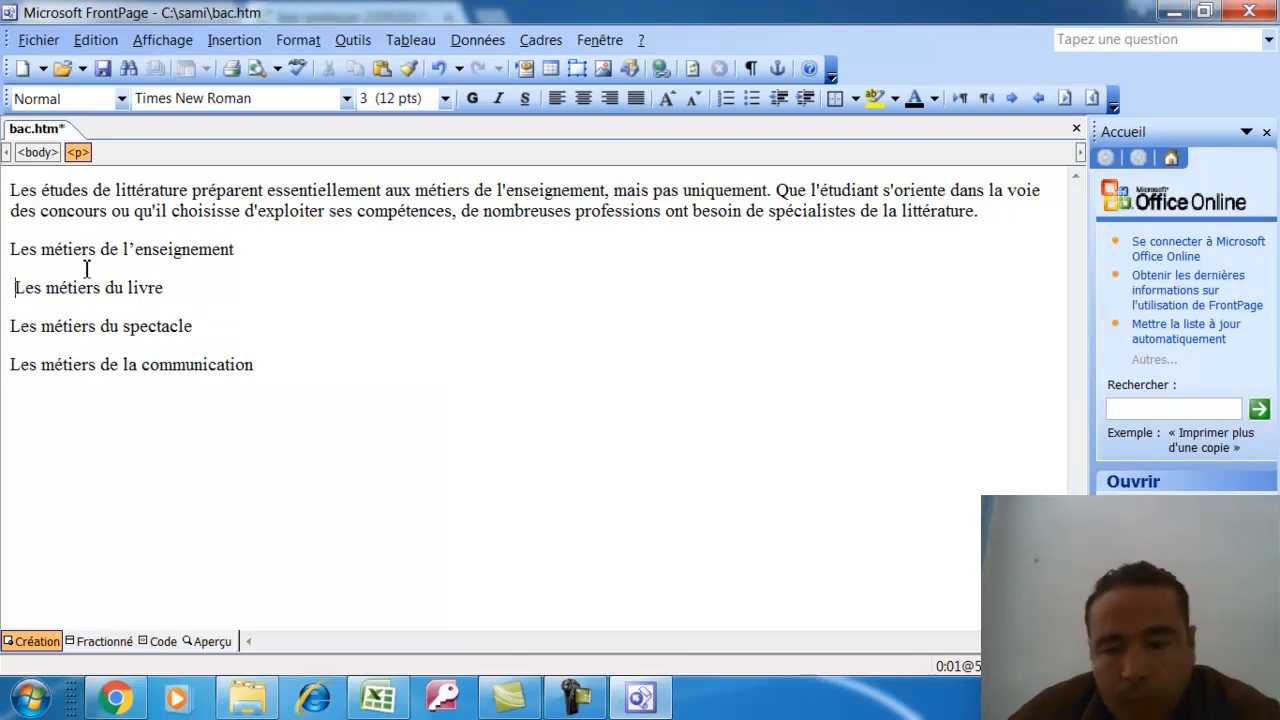
key("BackSpace")
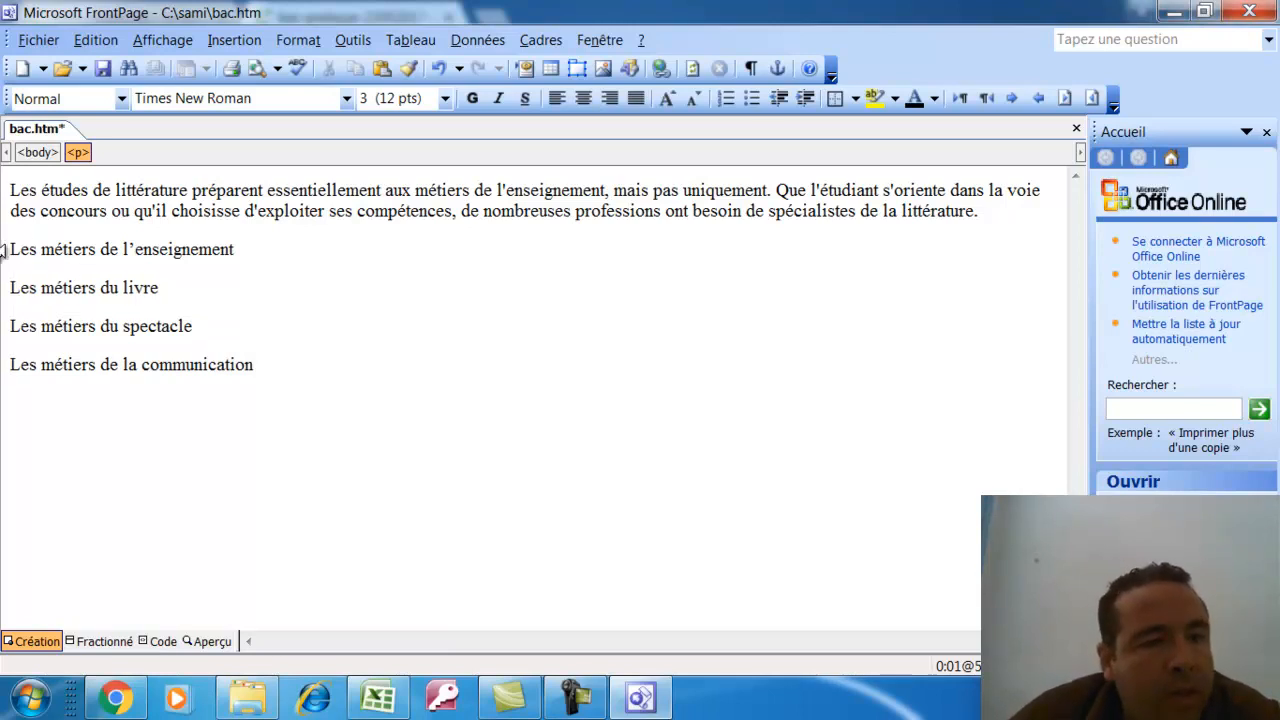
left_click_drag(44, 270, 274, 369)
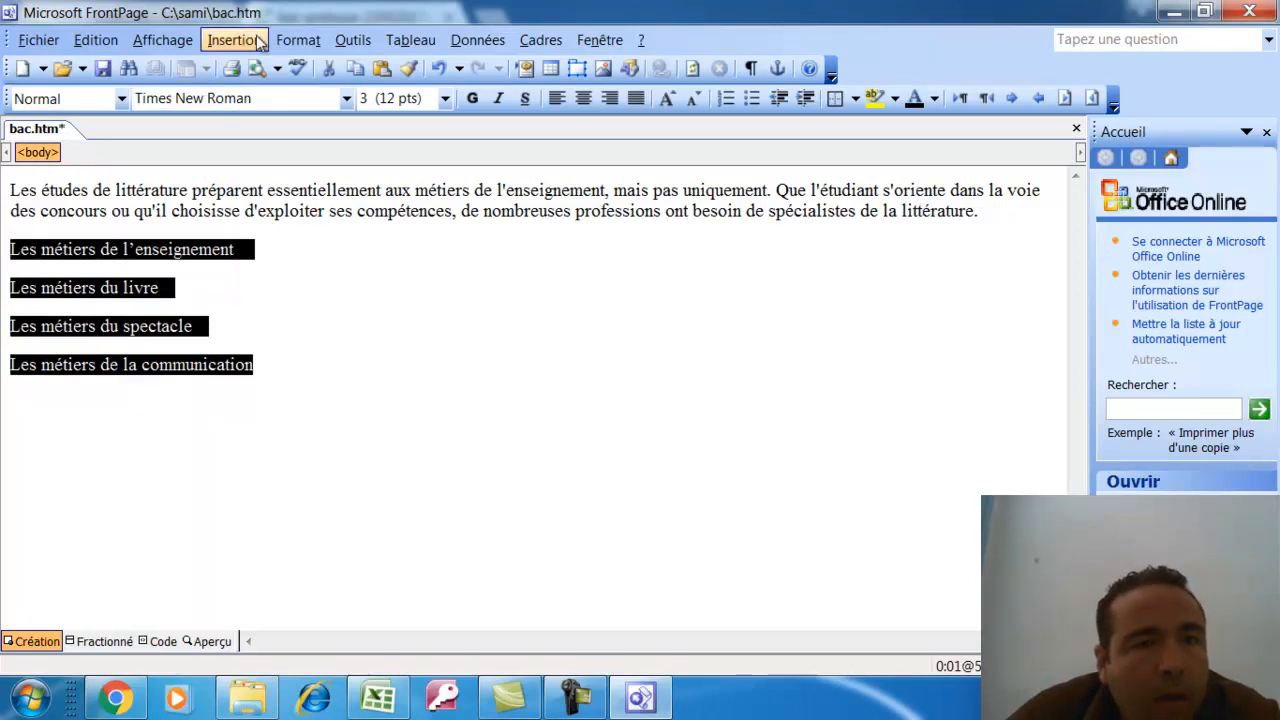
Try numbered and bulleted list formats on the four lines, then undo the numbering
left_click(290, 40)
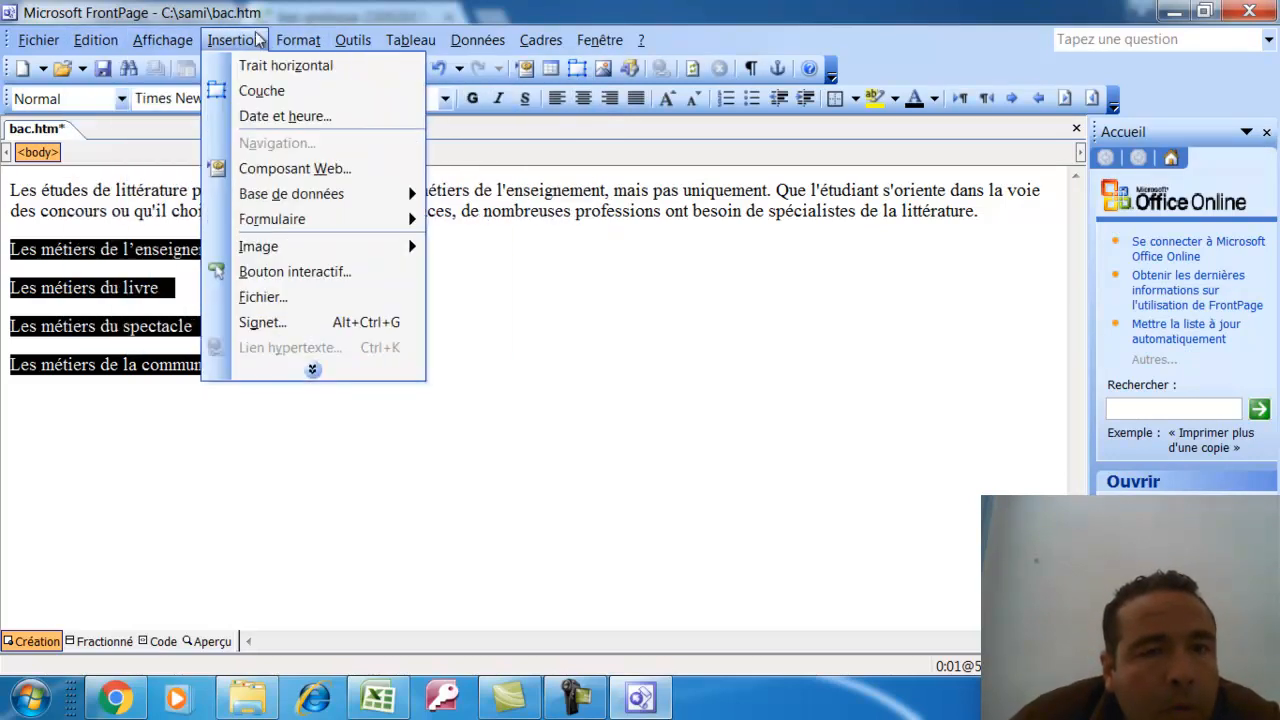
left_click(337, 48)
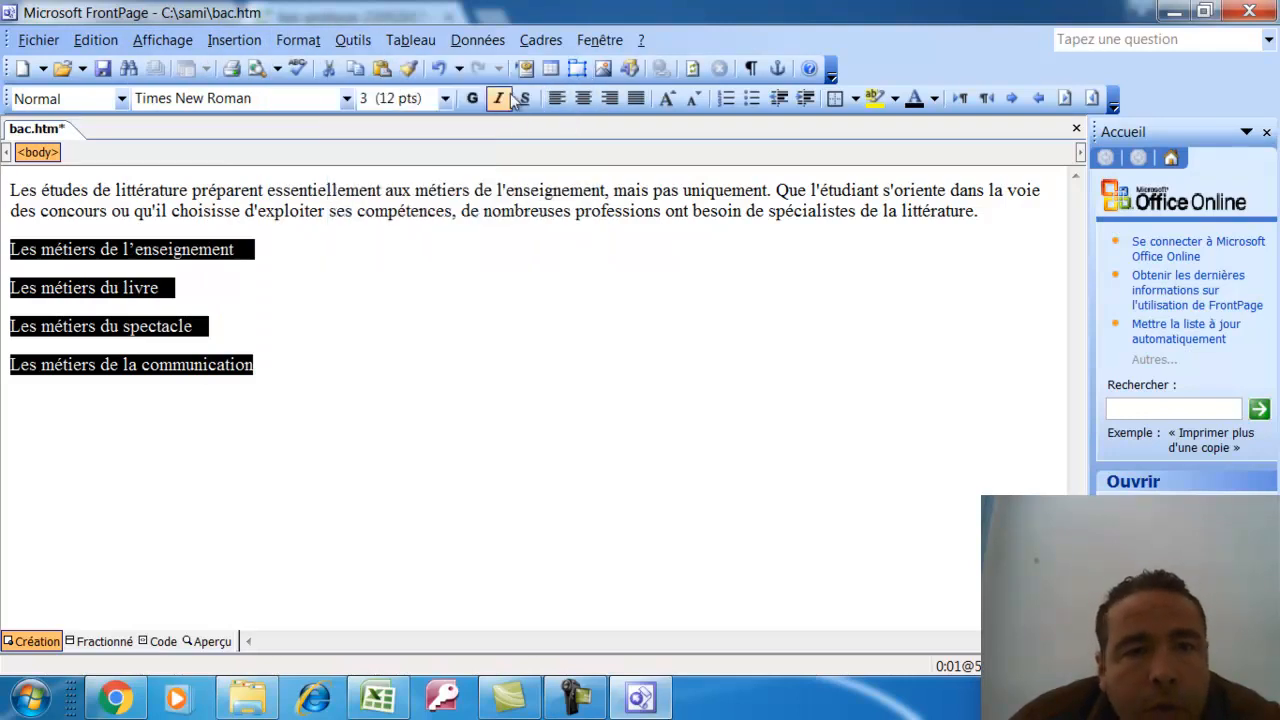
left_click(727, 99)
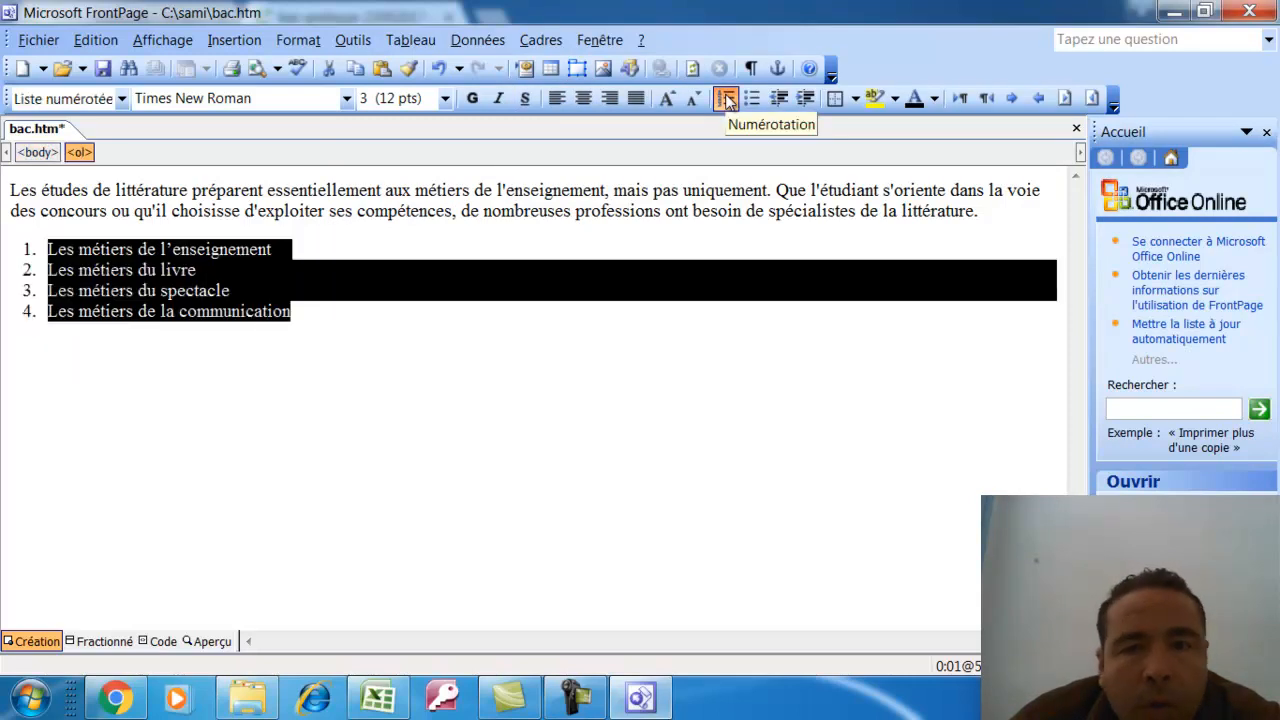
left_click(752, 99)
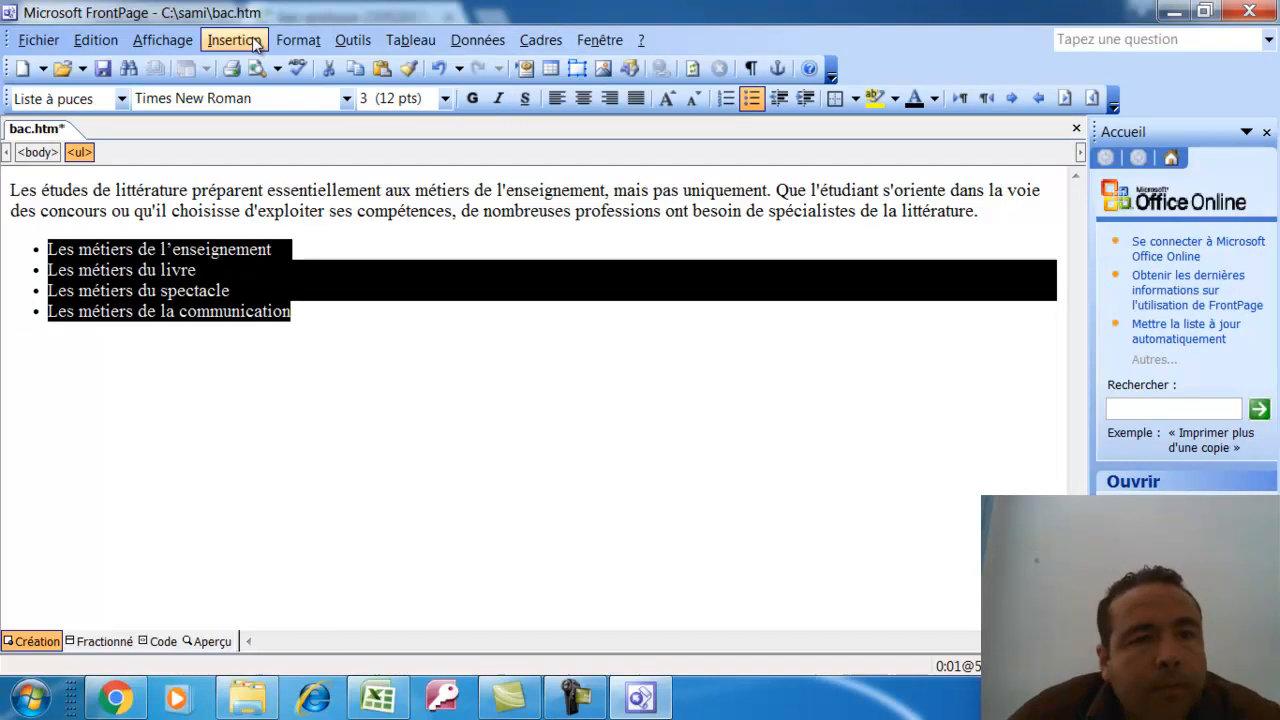
left_click(297, 40)
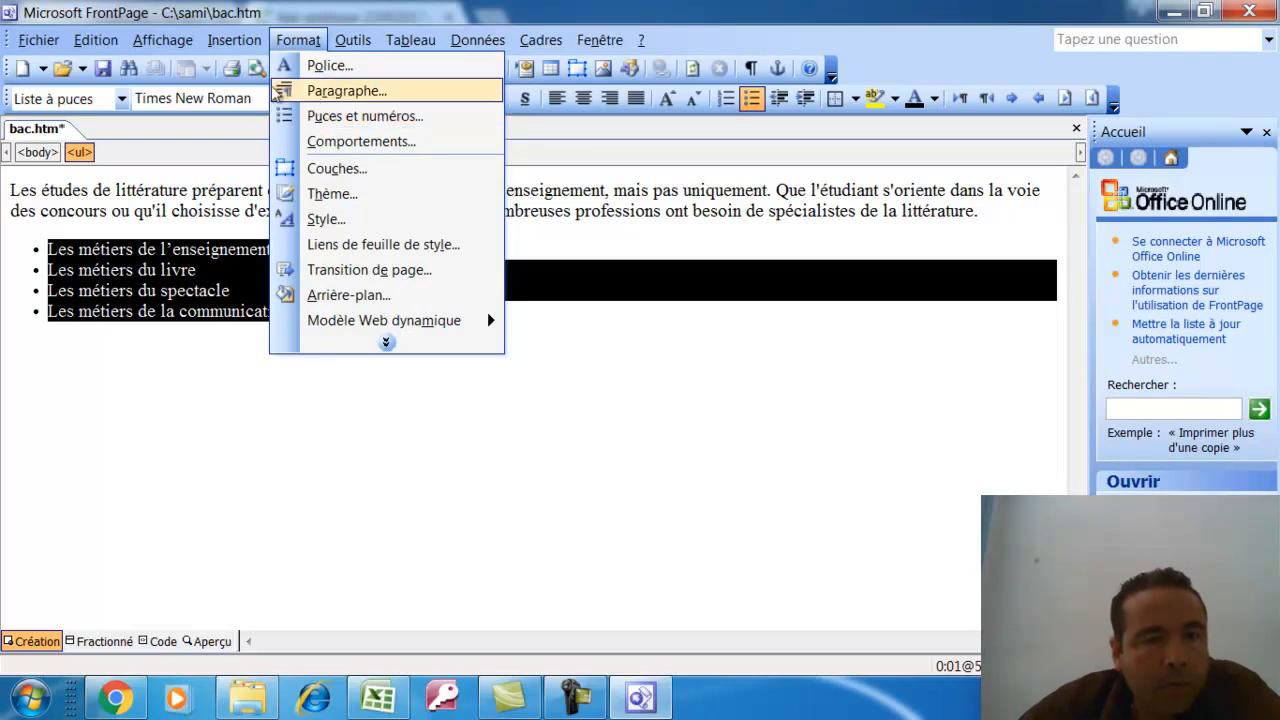
left_click(162, 40)
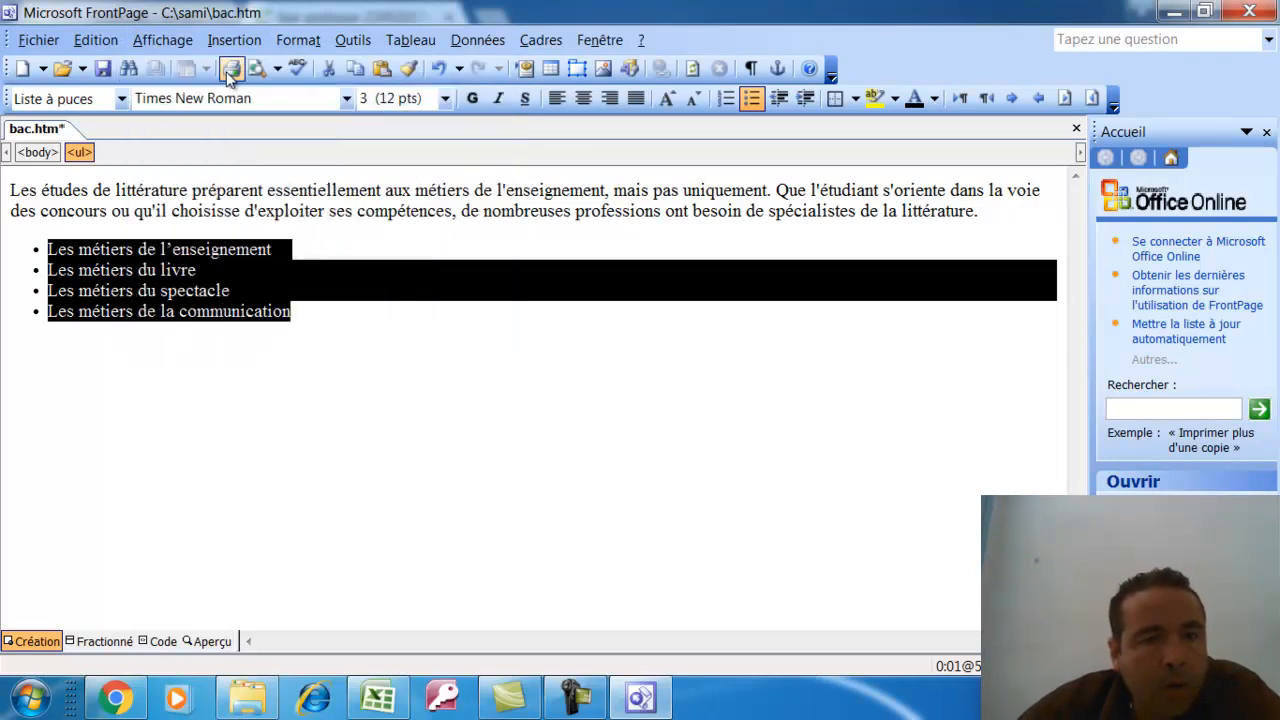
left_click(438, 68)
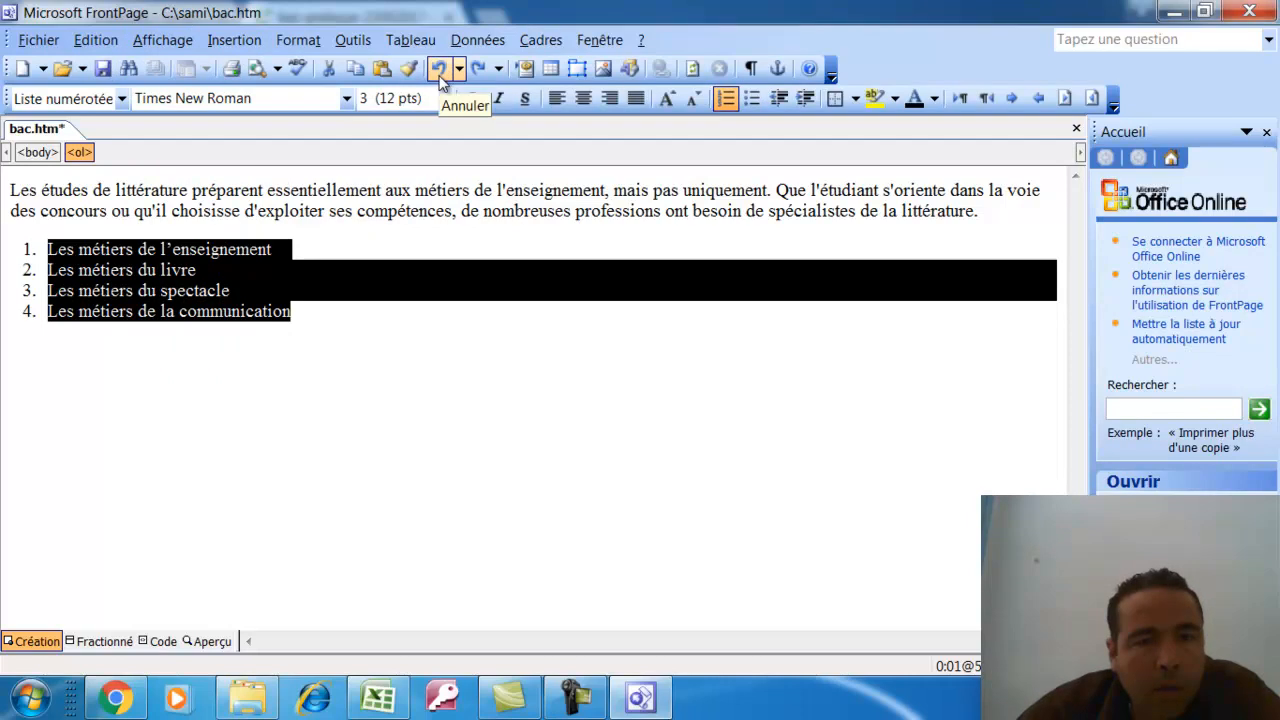
left_click(439, 70)
Apply round bullets to the four métiers lines via Puces et numéros and save bac.htm
left_click(296, 42)
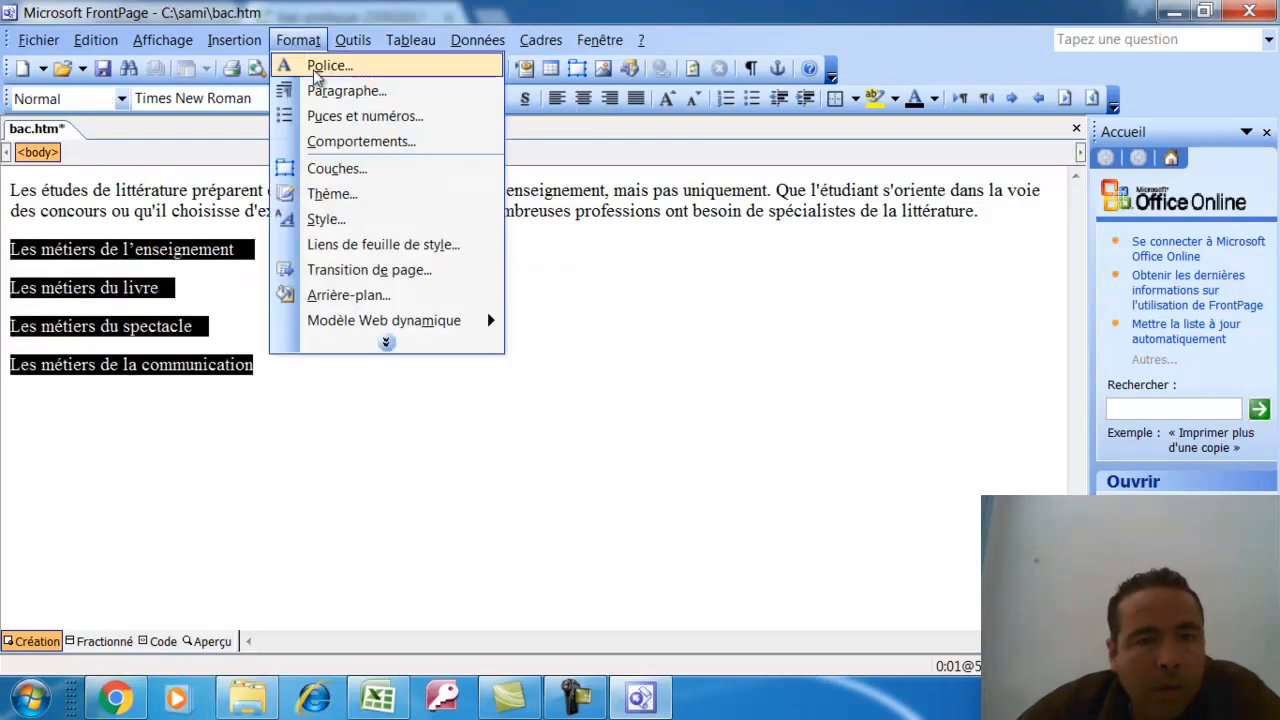
left_click(343, 120)
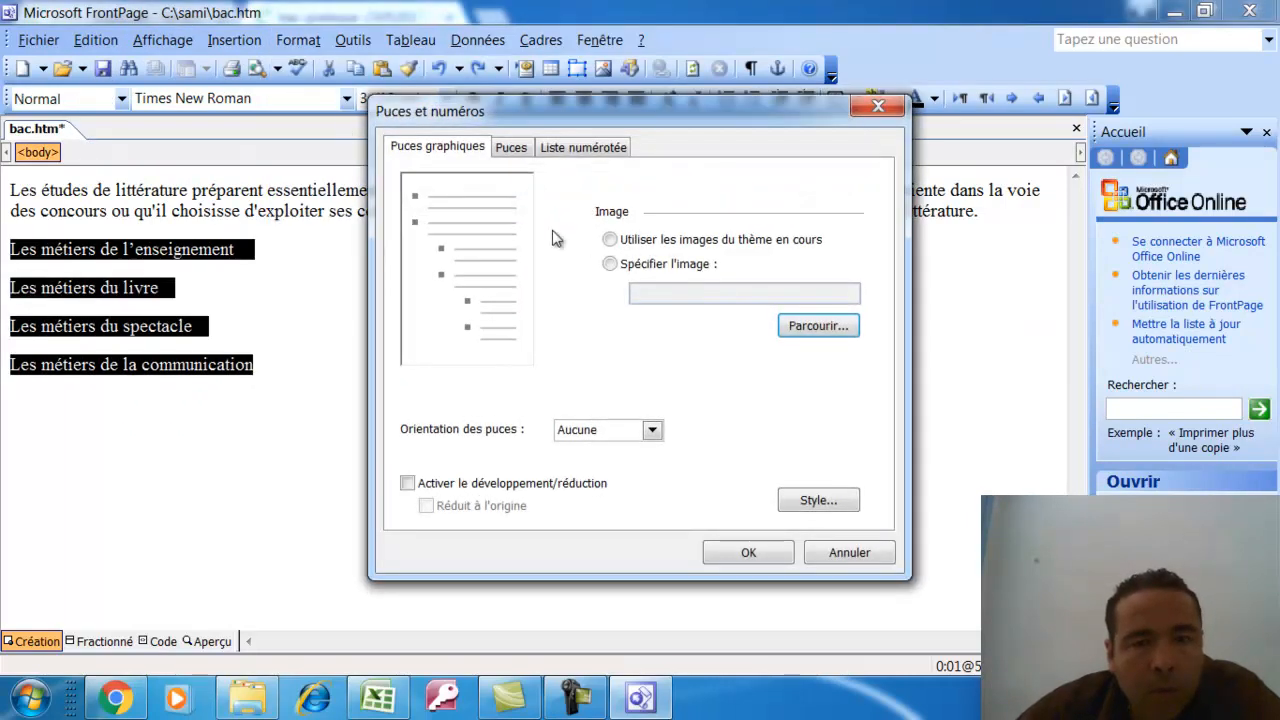
left_click(611, 264)
left_click(510, 148)
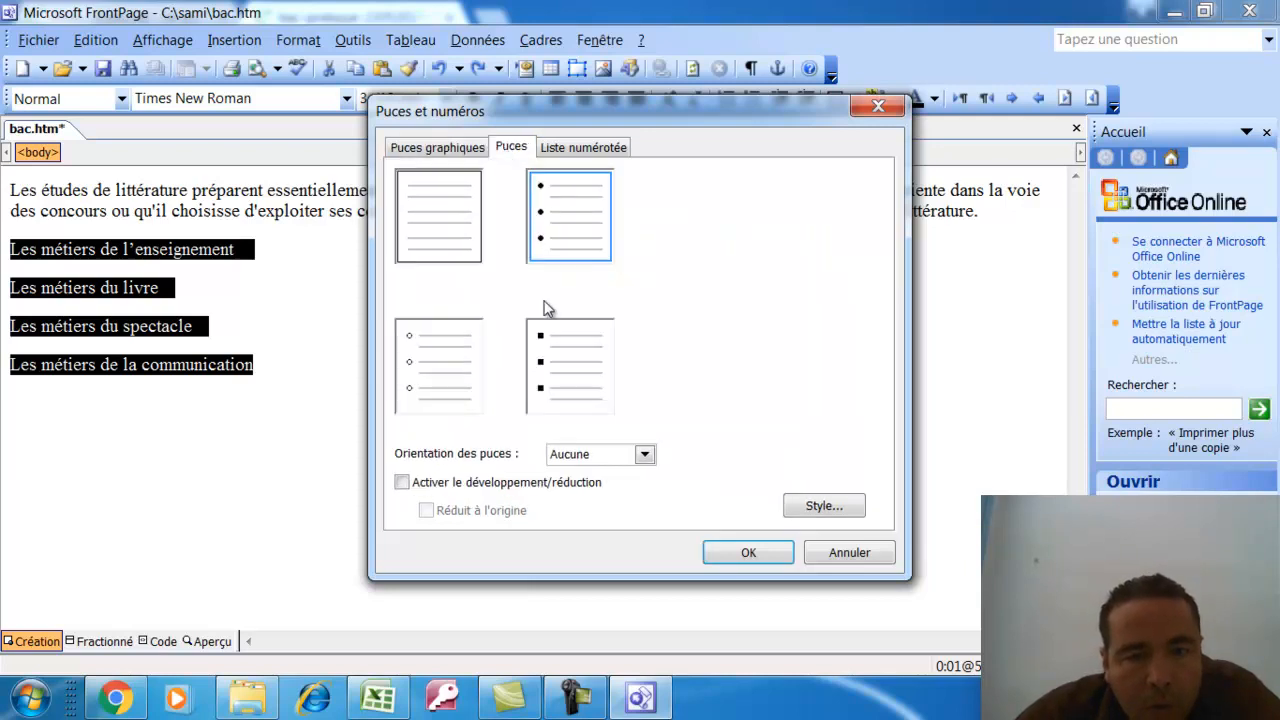
left_click(760, 554)
left_click(407, 439)
left_click(106, 72)
left_click(631, 682)
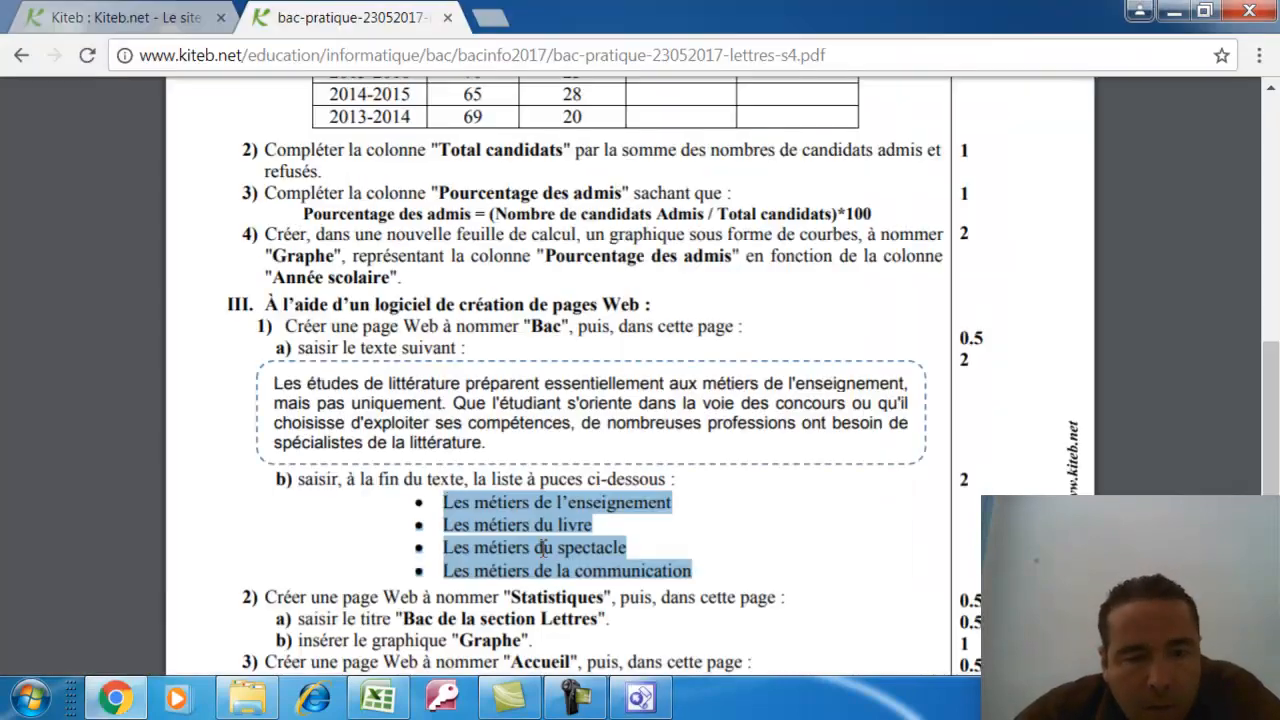
Copy the title 'Bac de la section Lettres' from the PDF and create a new FrontPage page
left_click_drag(1273, 408, 1277, 481)
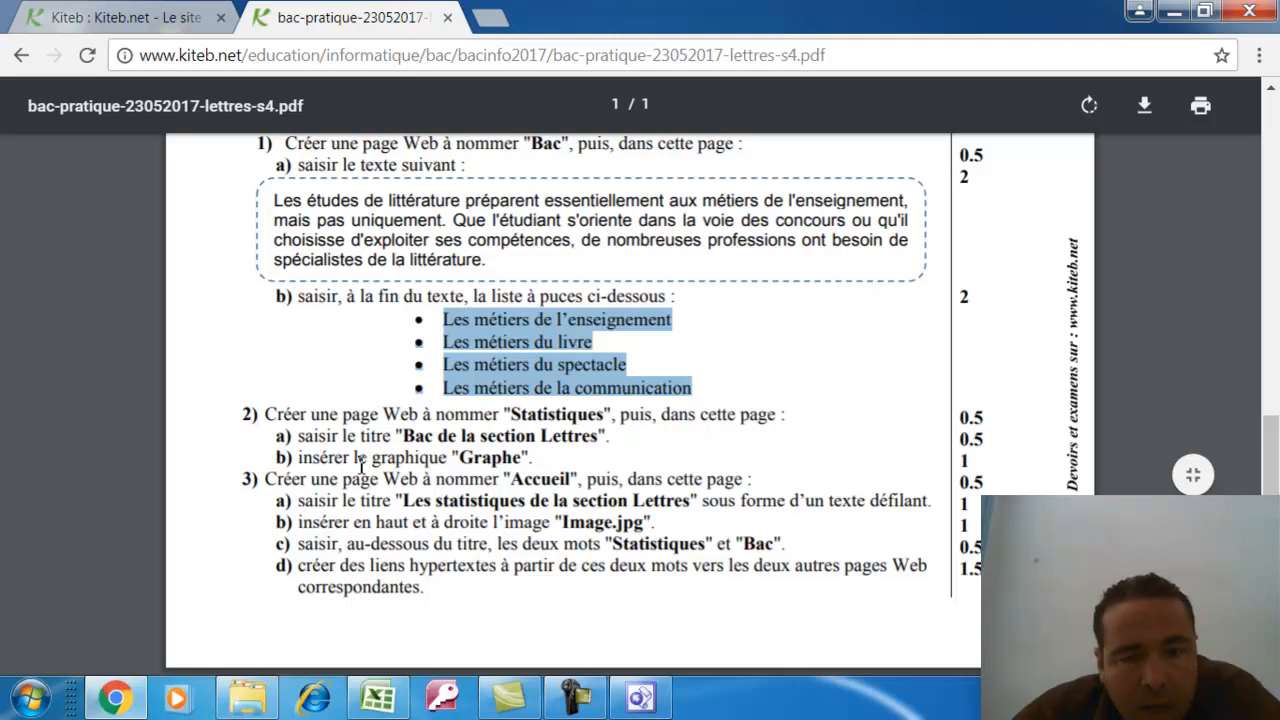
left_click_drag(404, 437, 600, 441)
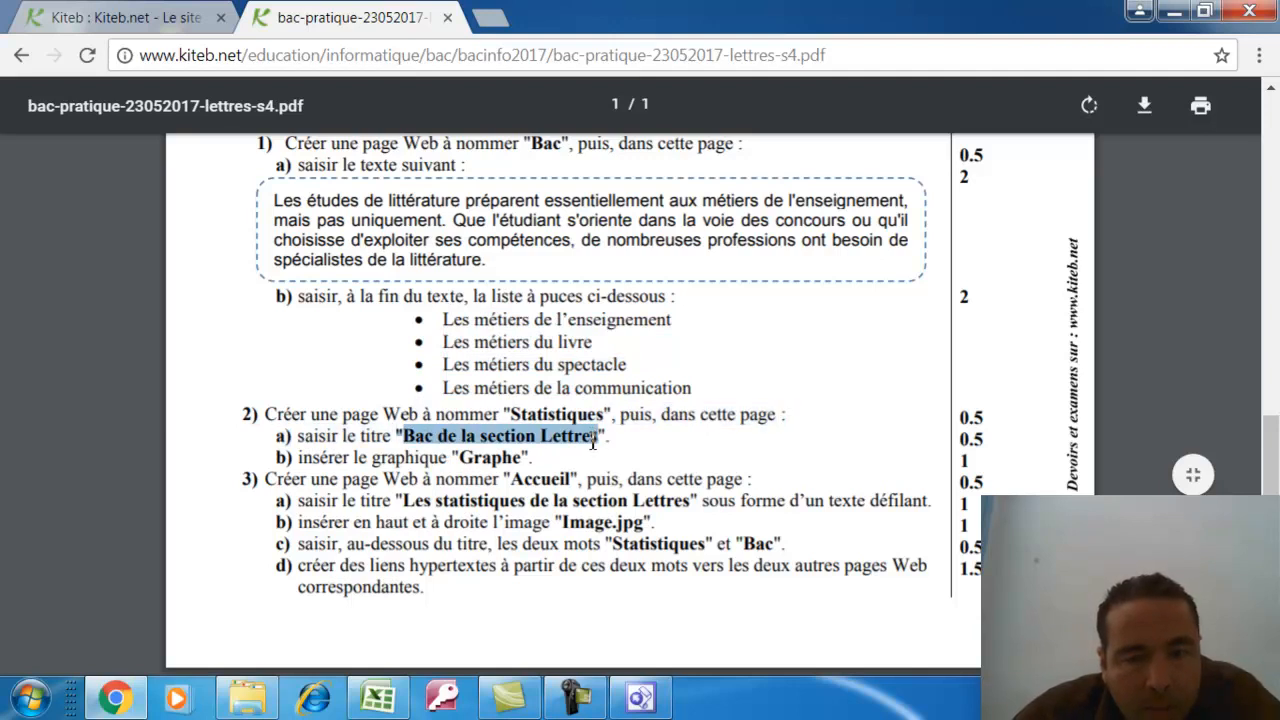
right_click(593, 443)
left_click(609, 457)
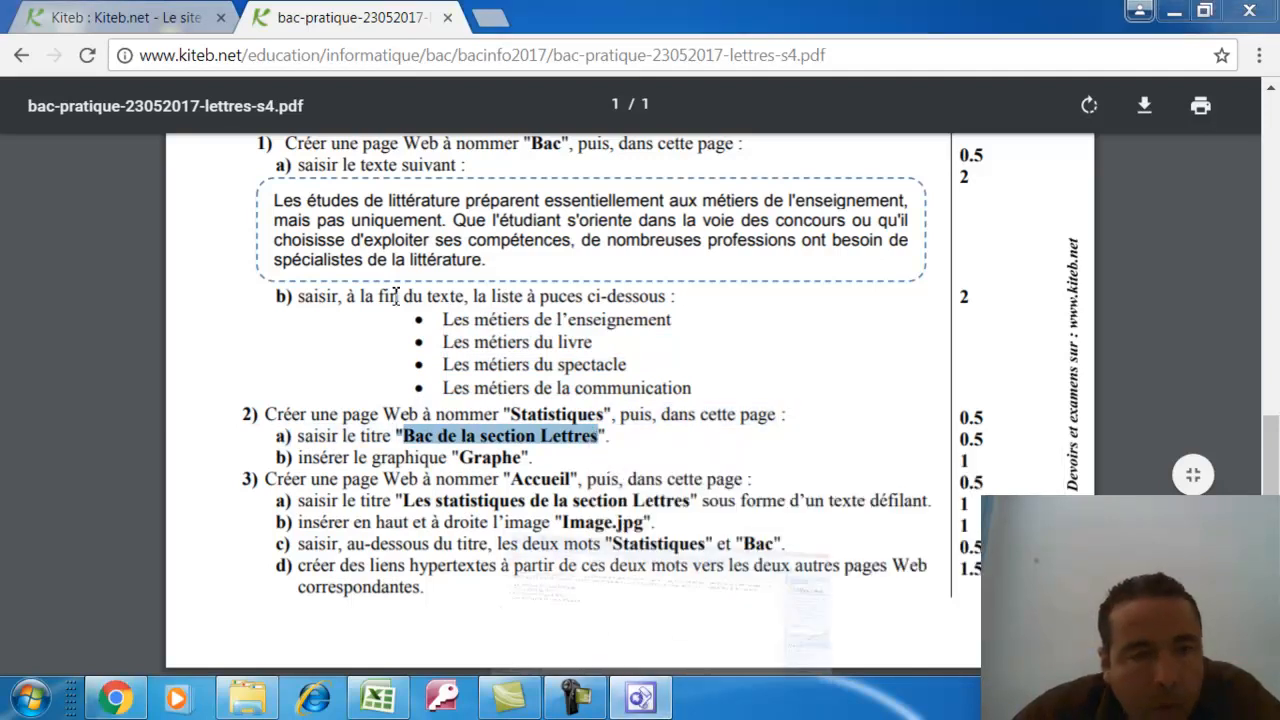
left_click(640, 697)
left_click(22, 68)
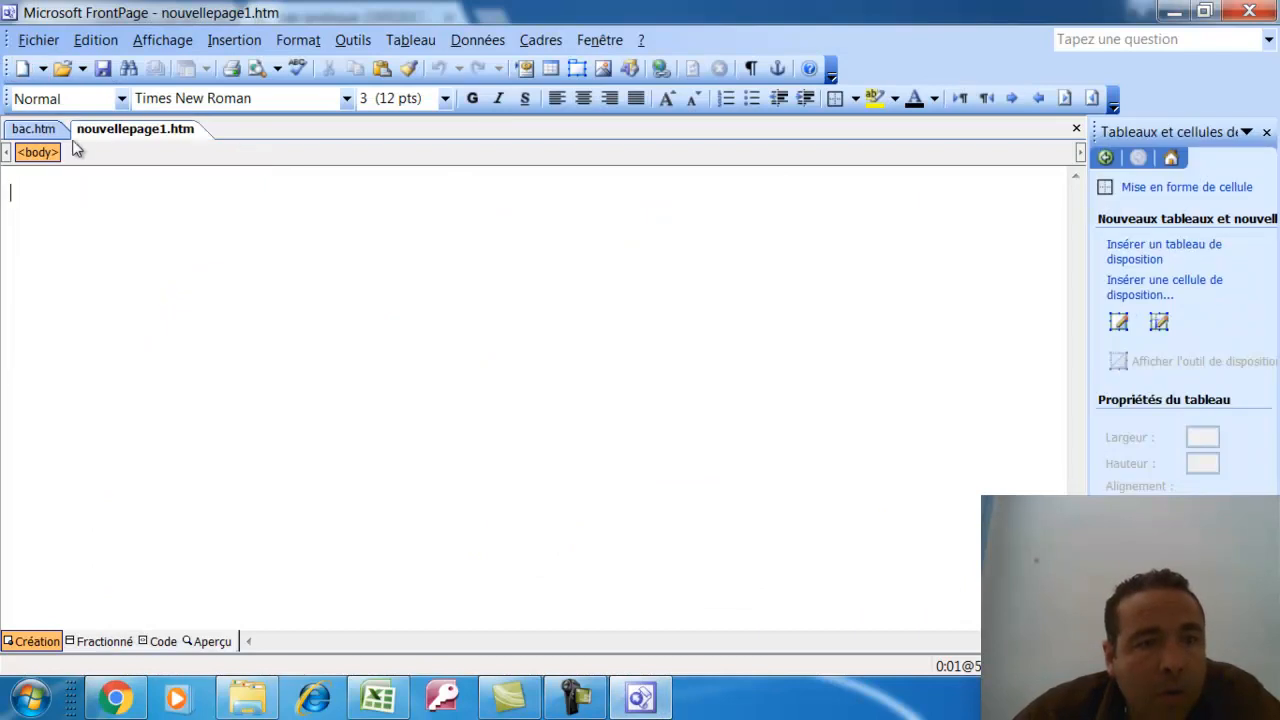
Paste the title Bac de la section Lettres into the new page, removing the stray quote
right_click(62, 190)
left_click(128, 256)
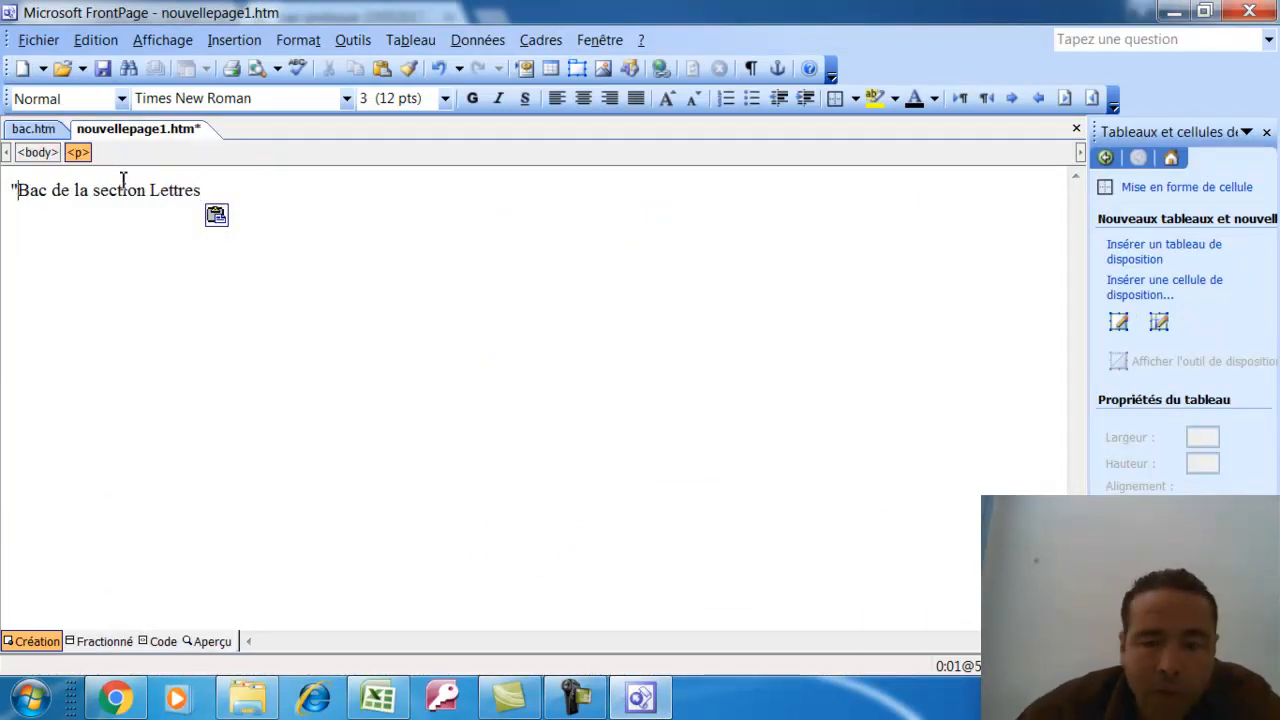
key("BackSpace")
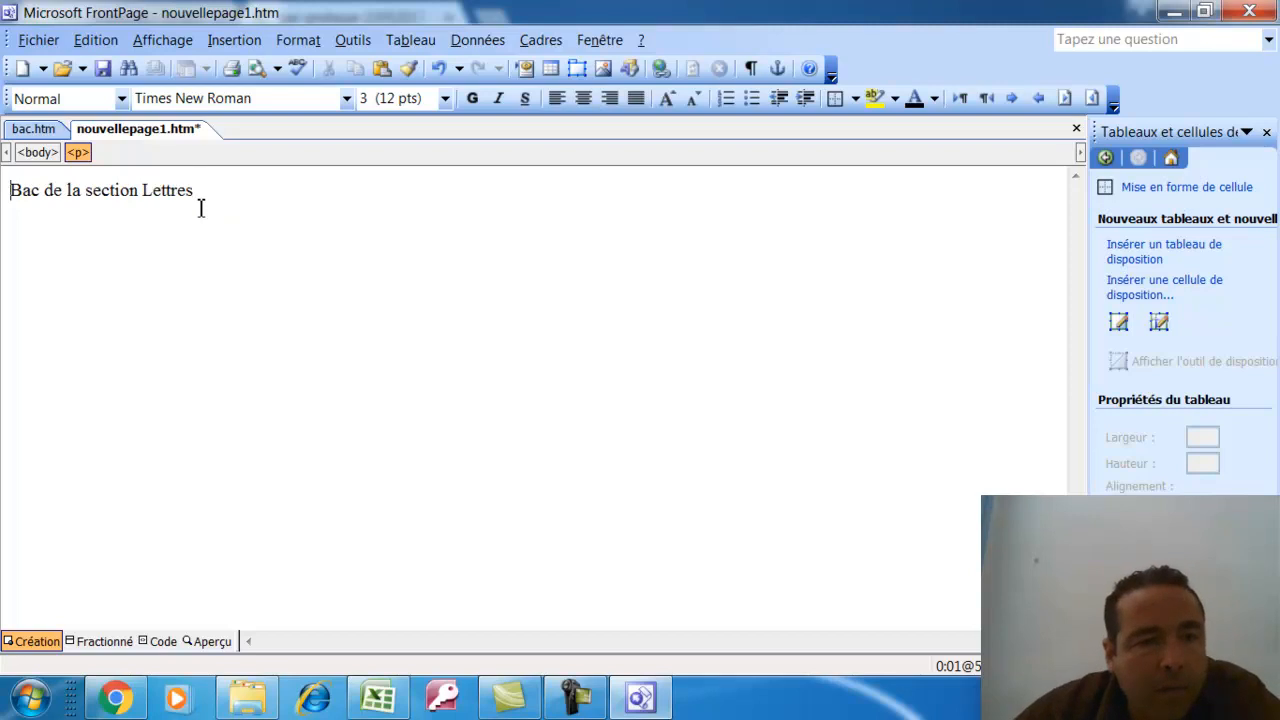
Format the title as centred, 36 pt, dark red Algerian
left_click_drag(195, 188, 6, 178)
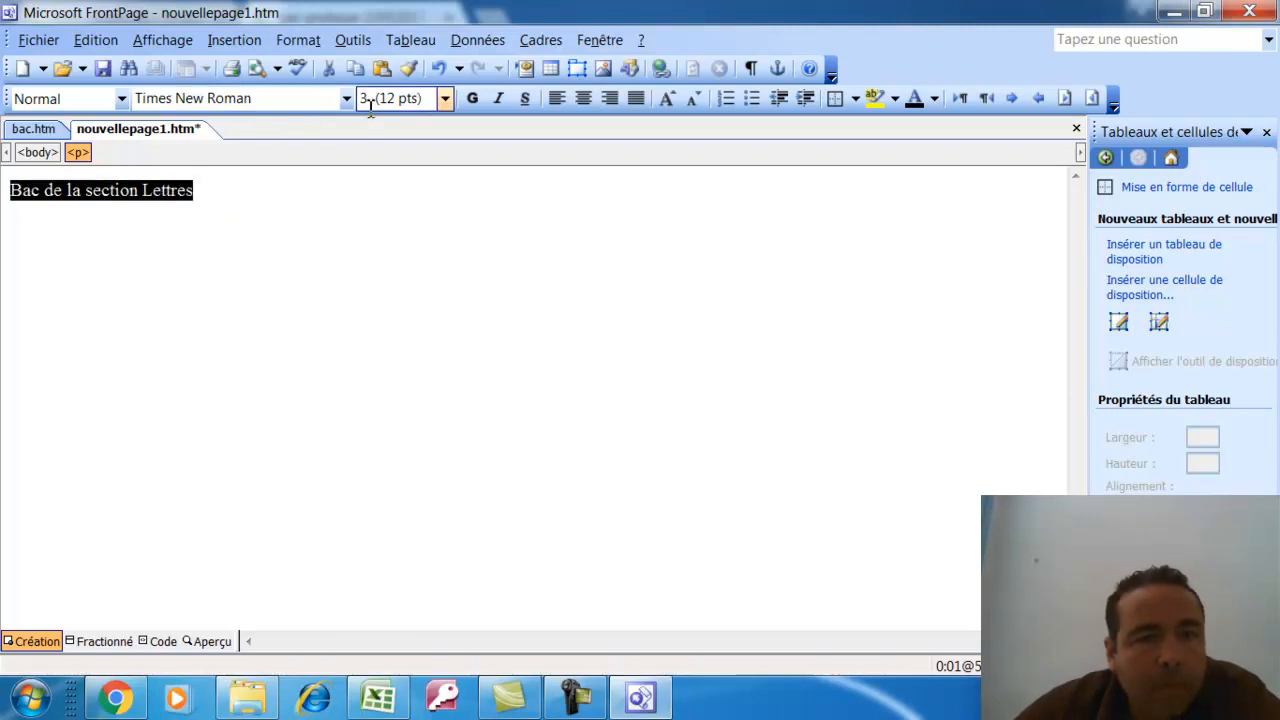
left_click(445, 98)
left_click(366, 256)
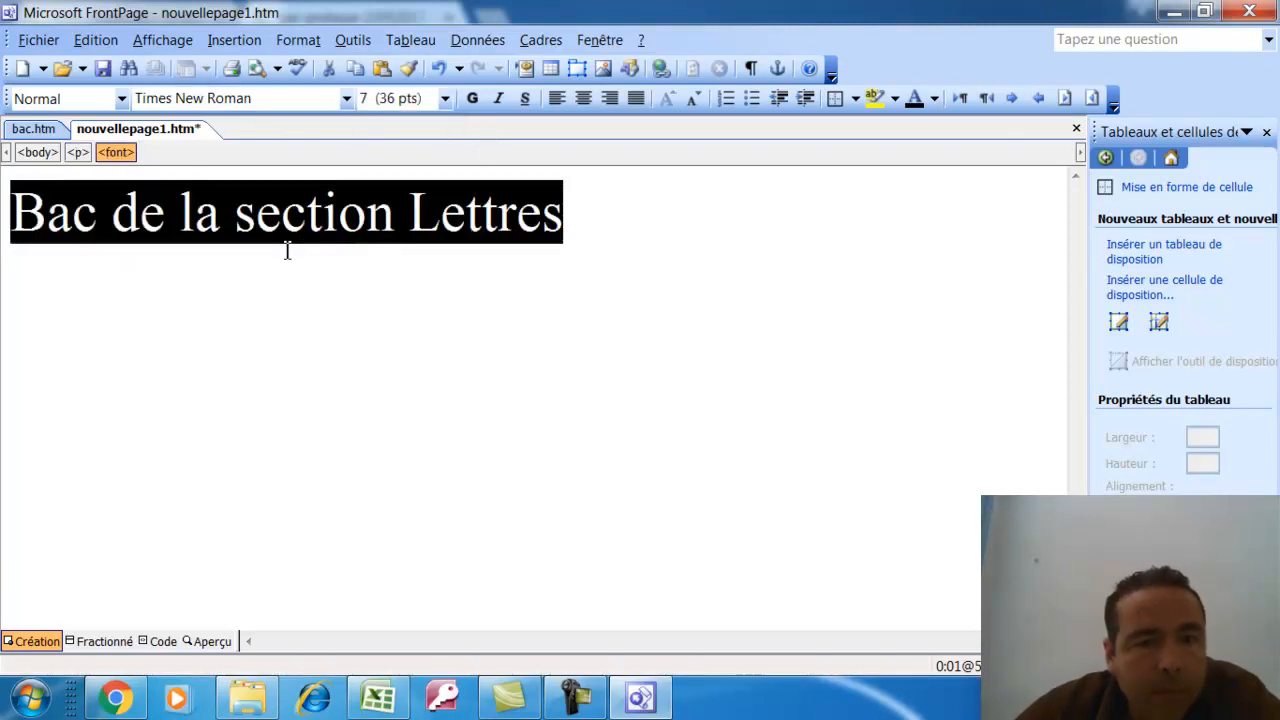
left_click(583, 98)
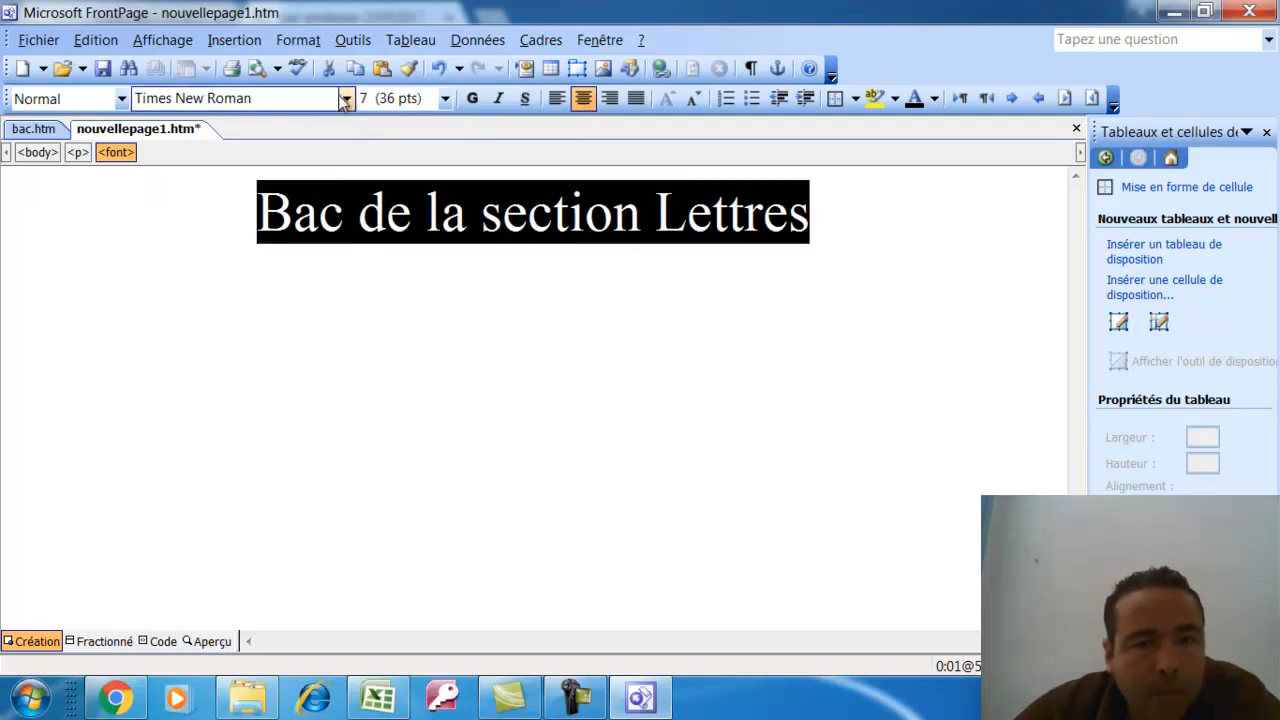
left_click(346, 98)
left_click(200, 219)
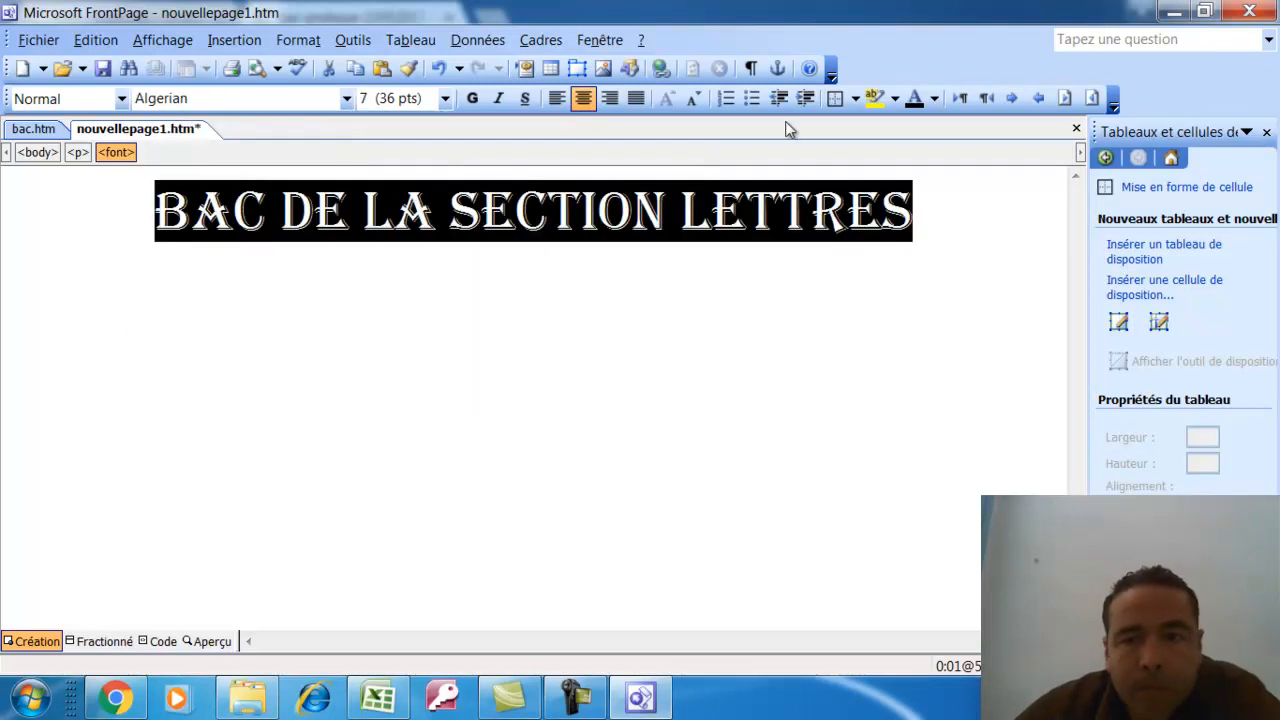
left_click(934, 99)
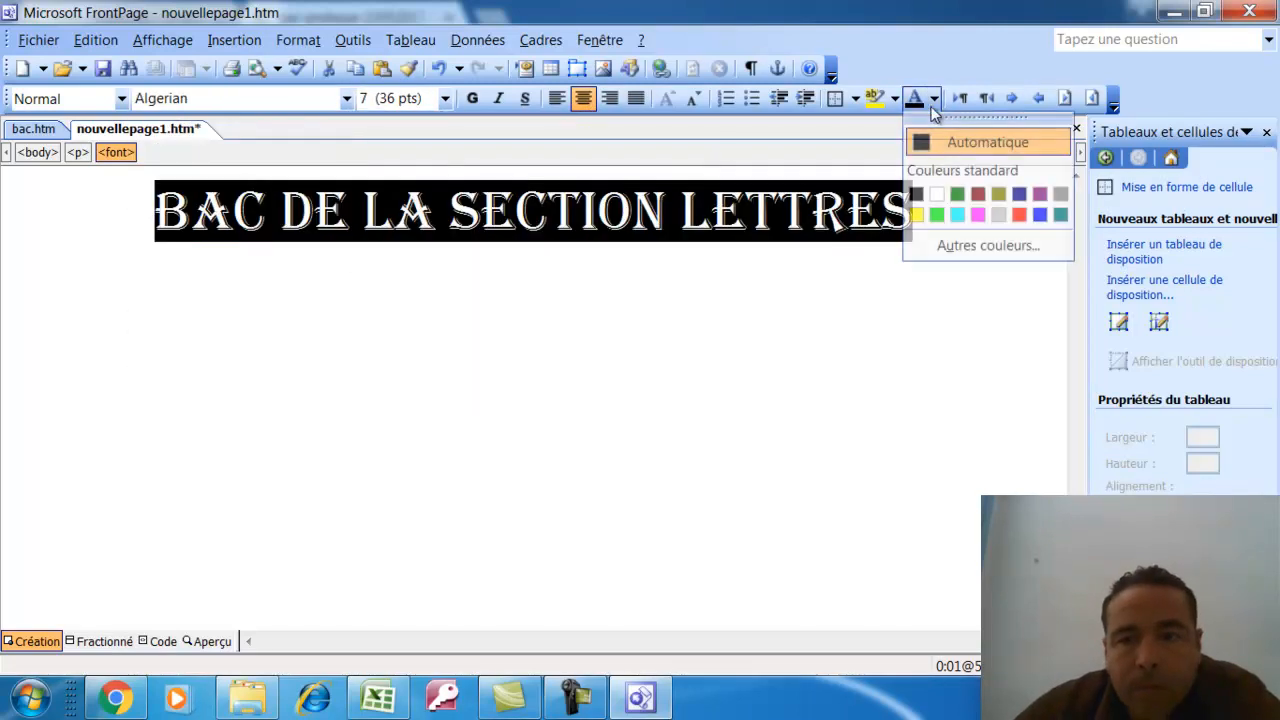
left_click(980, 196)
left_click(590, 267)
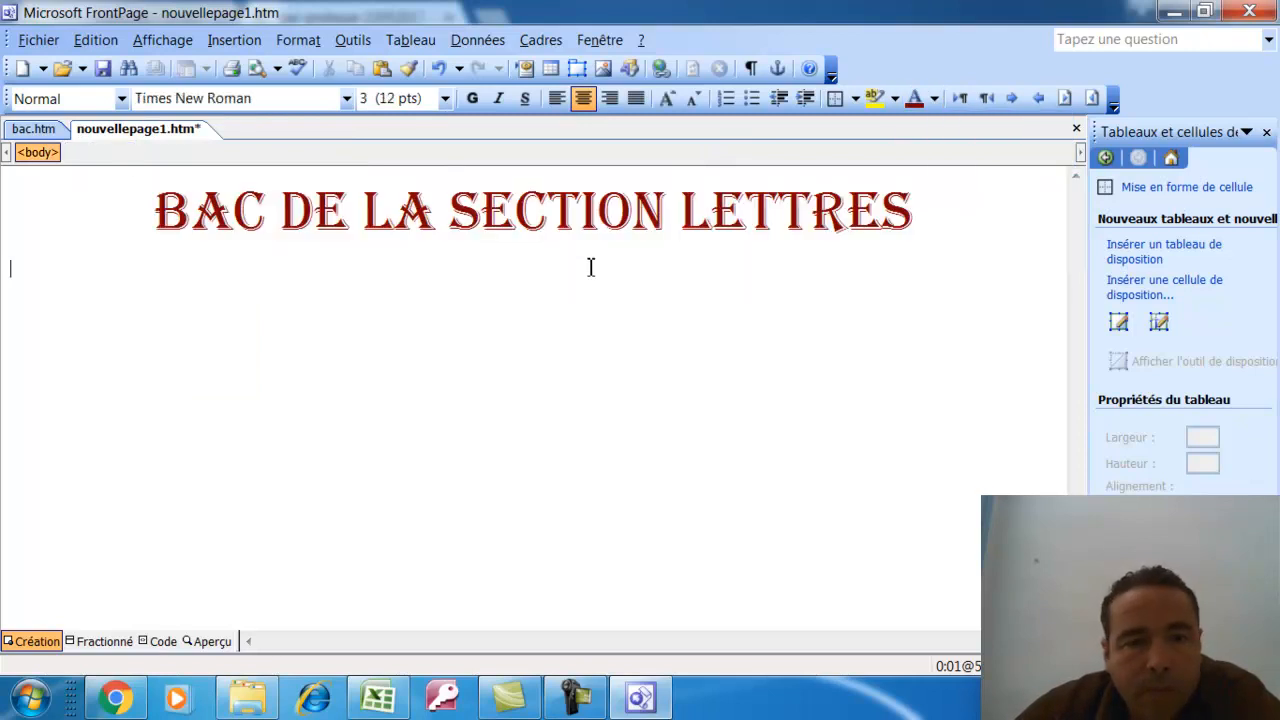
Copy the Pourcentage des admis chart from the Excel workbook
left_click(233, 41)
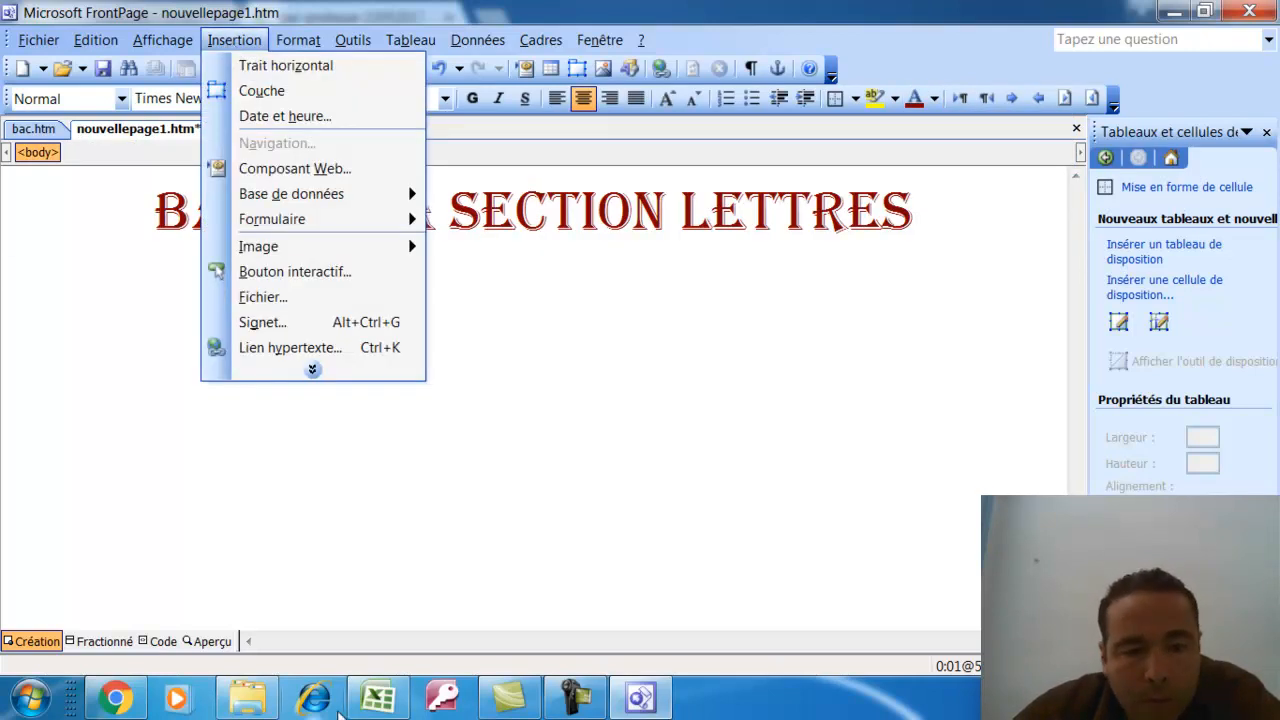
left_click(392, 636)
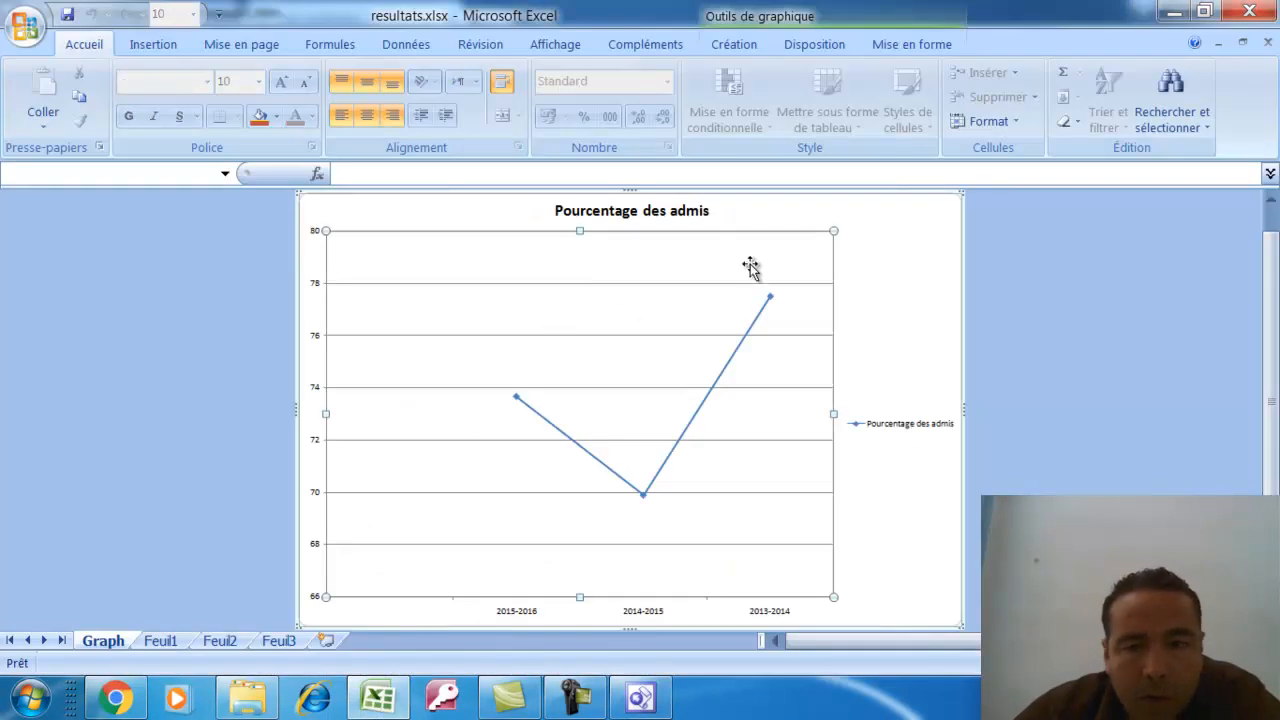
right_click(944, 231)
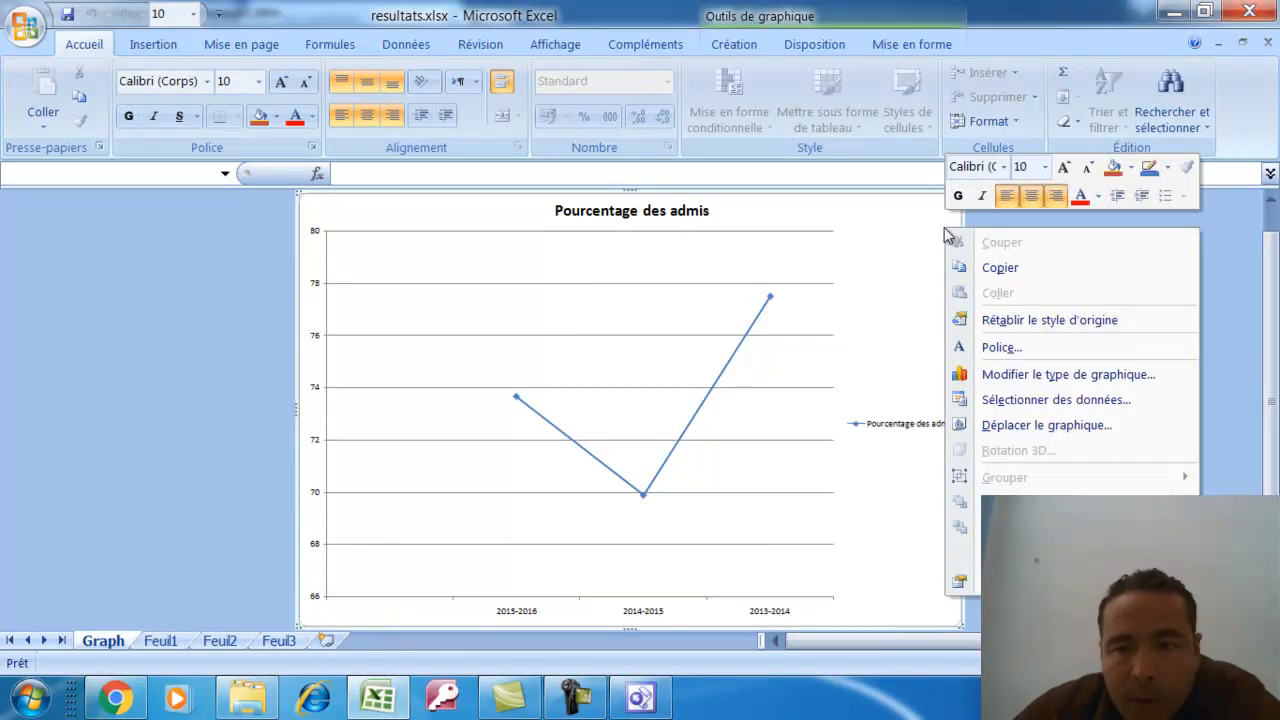
left_click(995, 270)
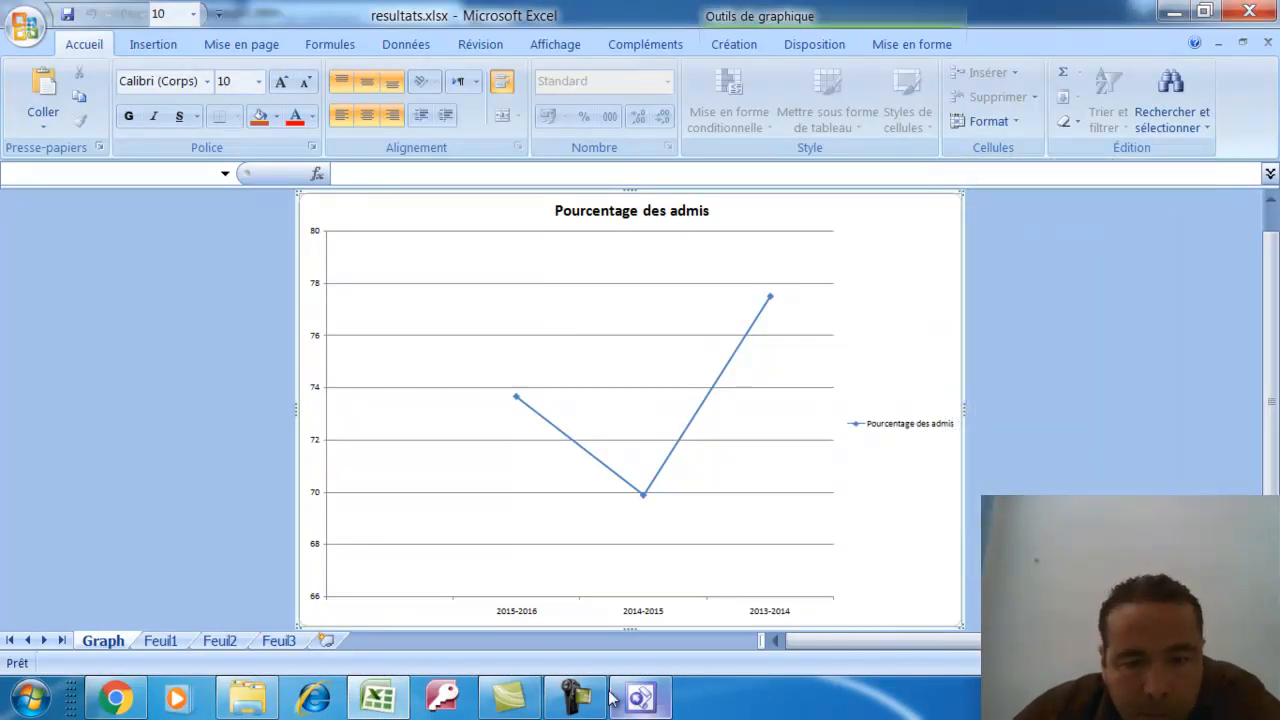
left_click(640, 697)
left_click(95, 40)
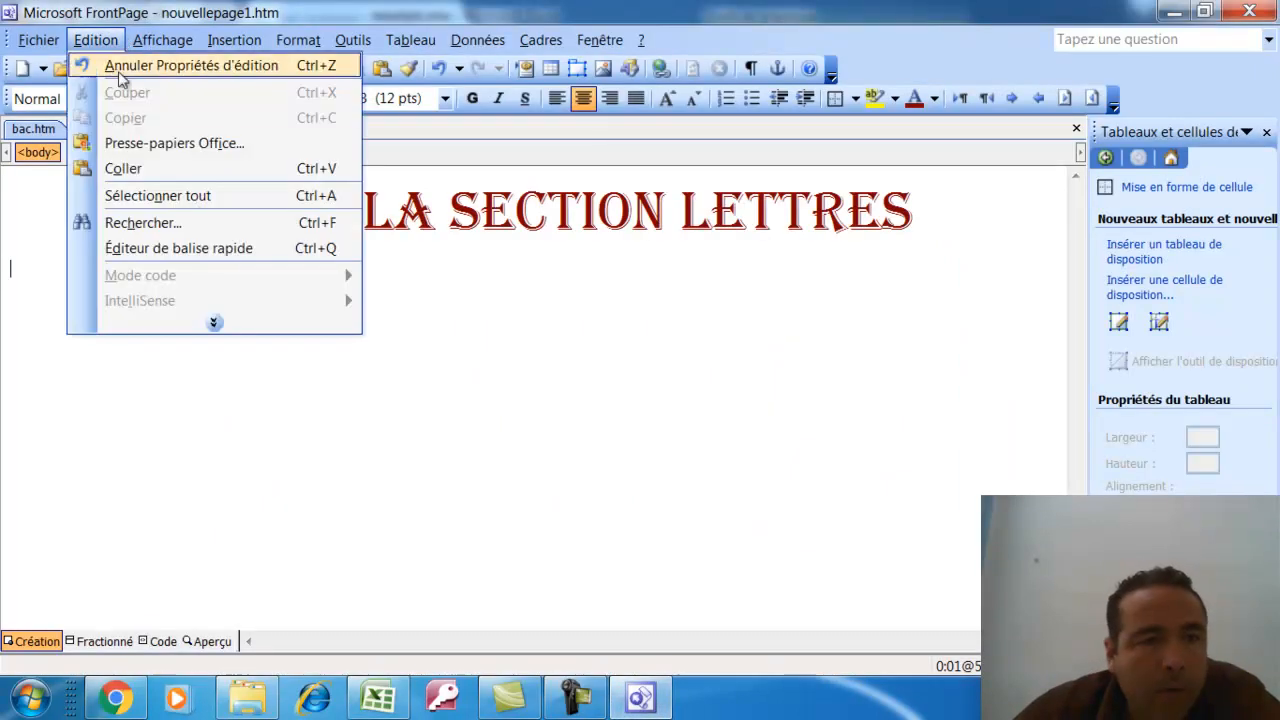
Paste the Pourcentage des admis chart below the title and select it
left_click(138, 167)
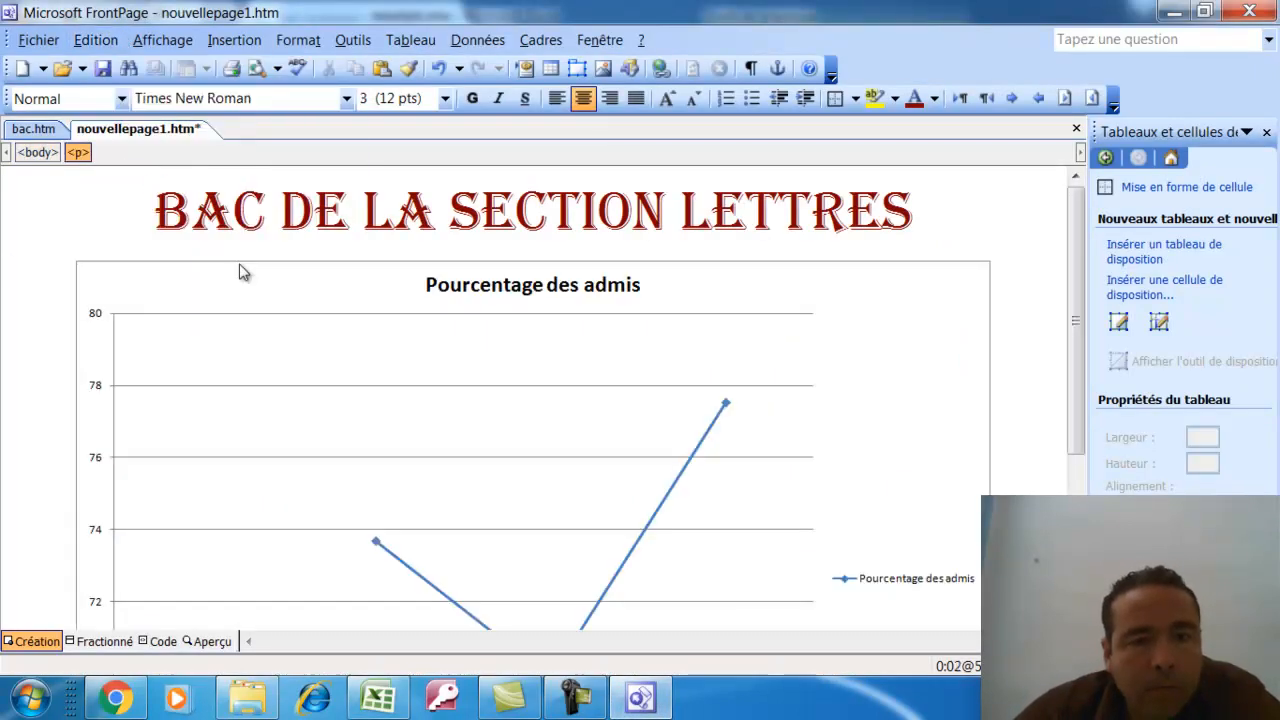
left_click(917, 298)
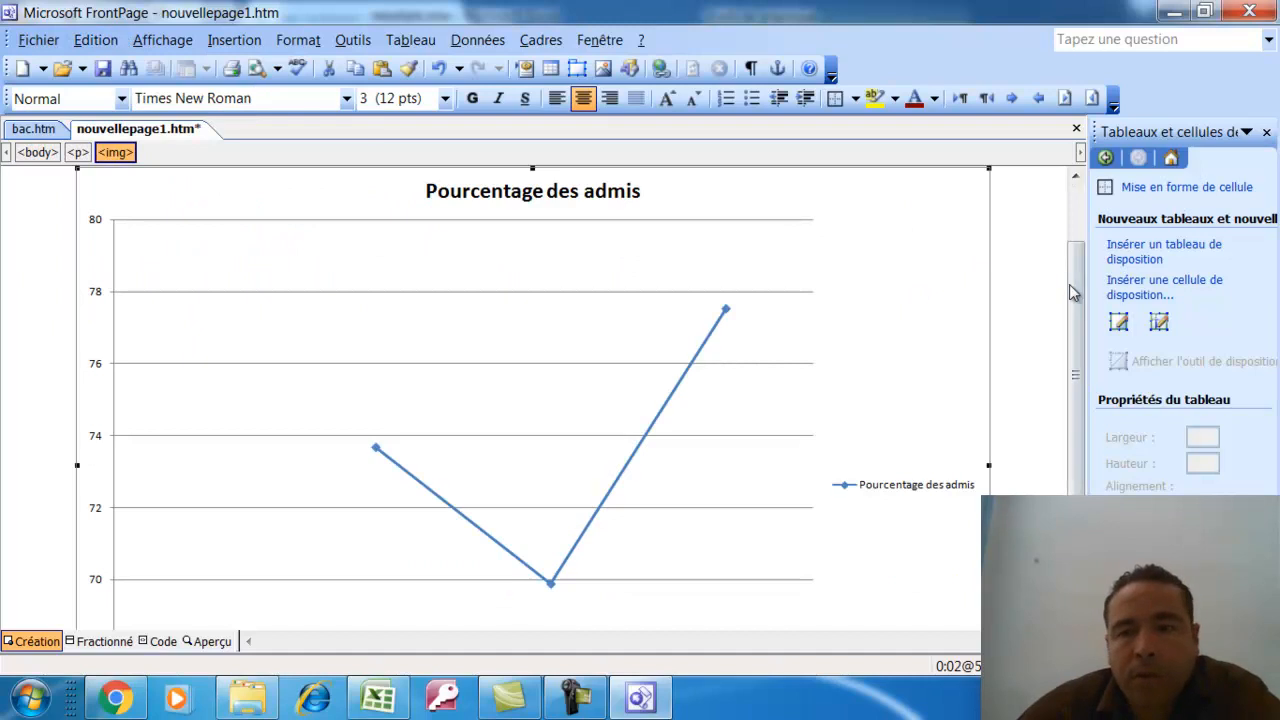
left_click_drag(1066, 279, 1095, 220)
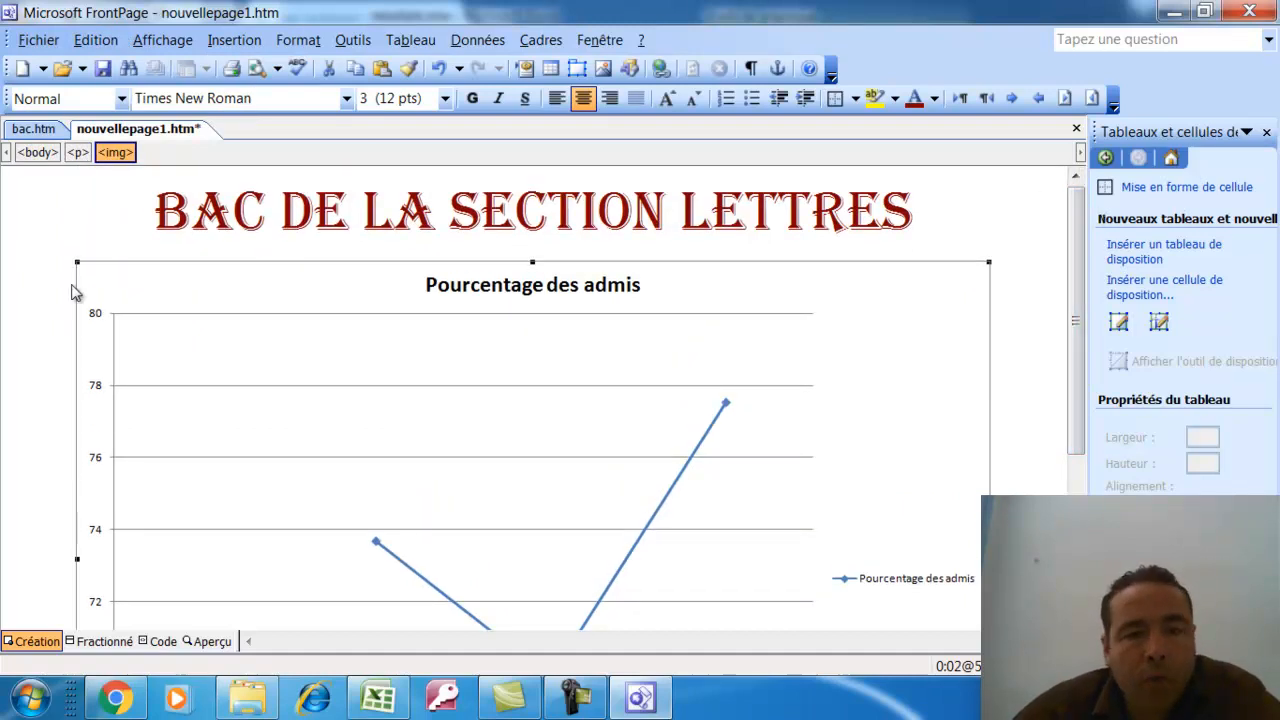
Check the page name Statistiques in the exam PDF and start saving the page under a new name
left_click(115, 698)
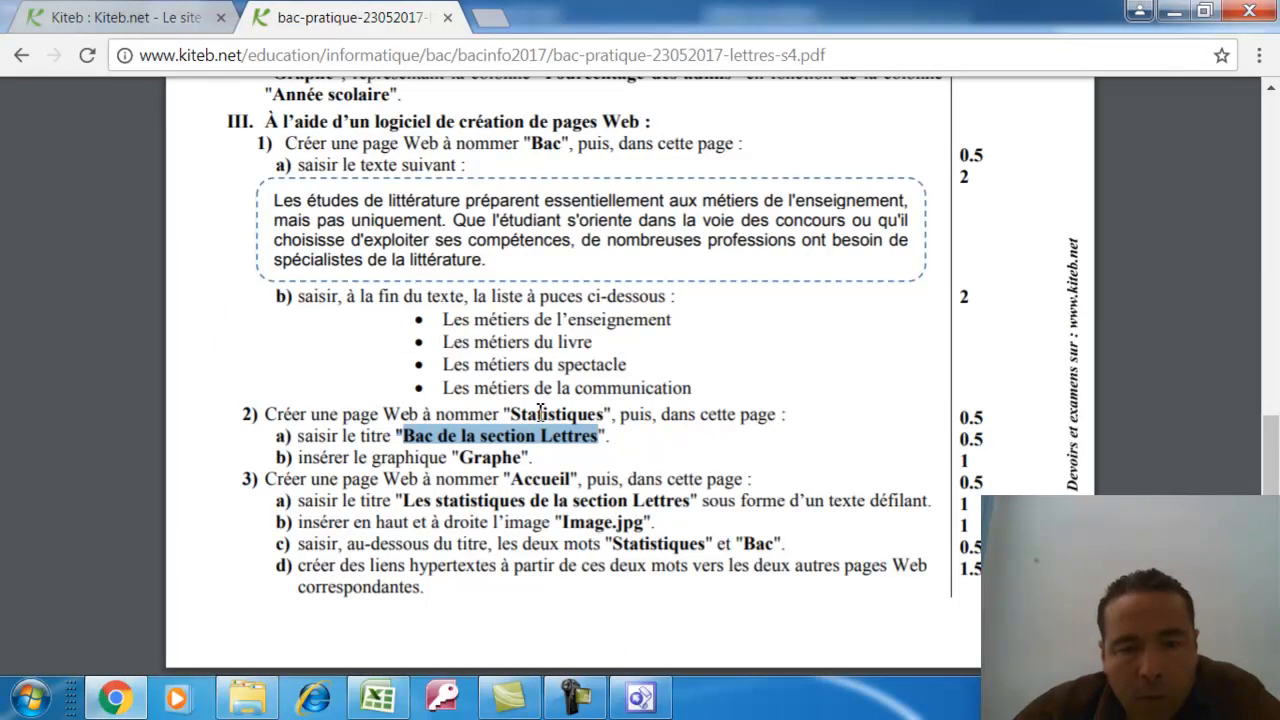
left_click_drag(520, 414, 614, 420)
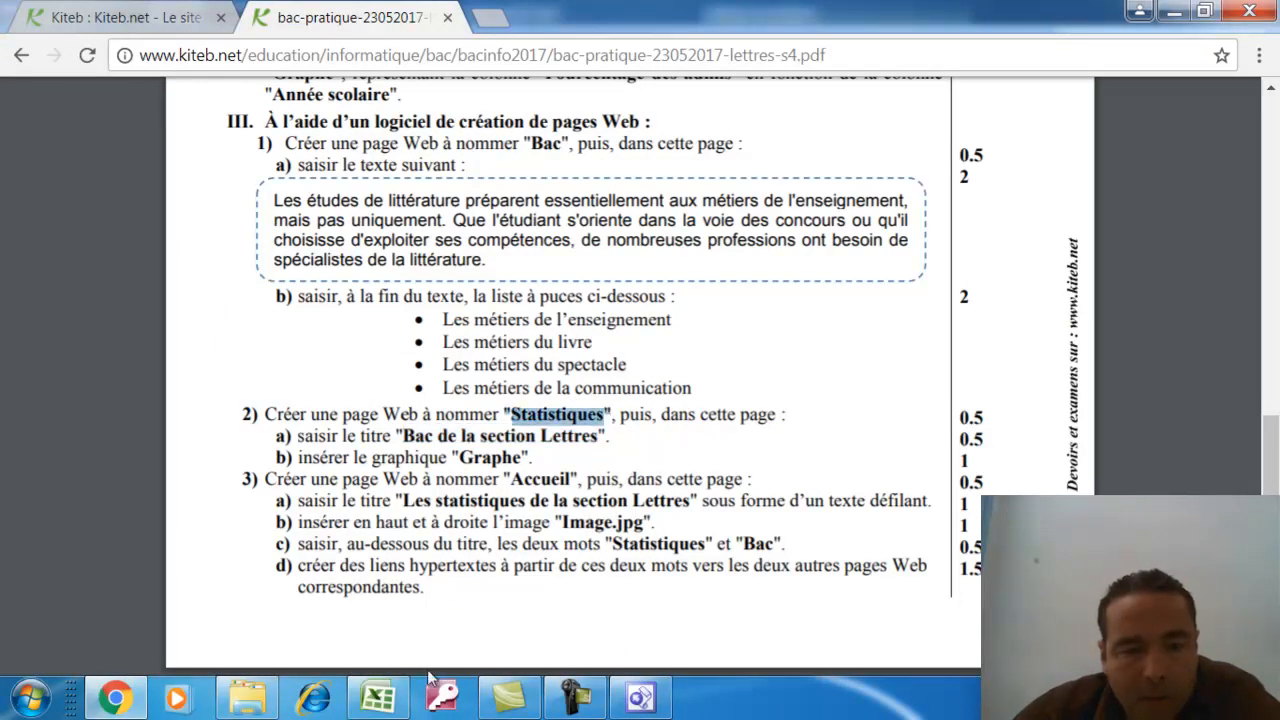
left_click(640, 697)
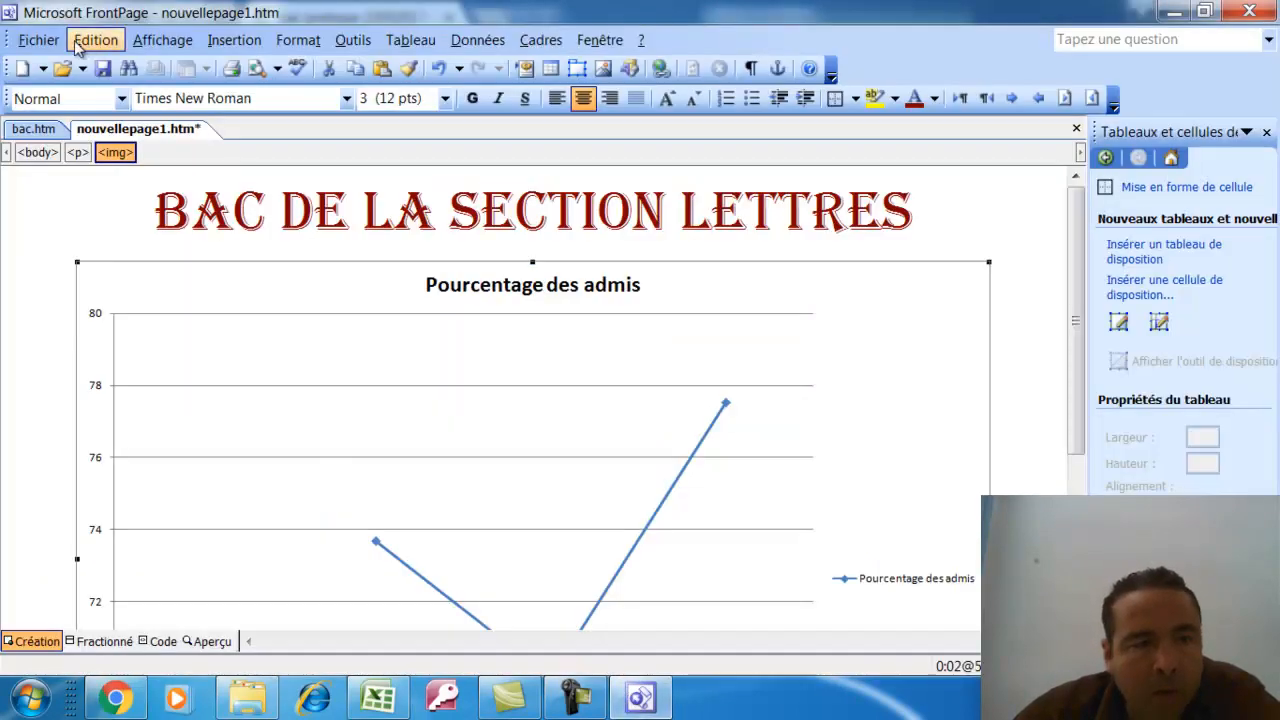
left_click(38, 40)
left_click(88, 218)
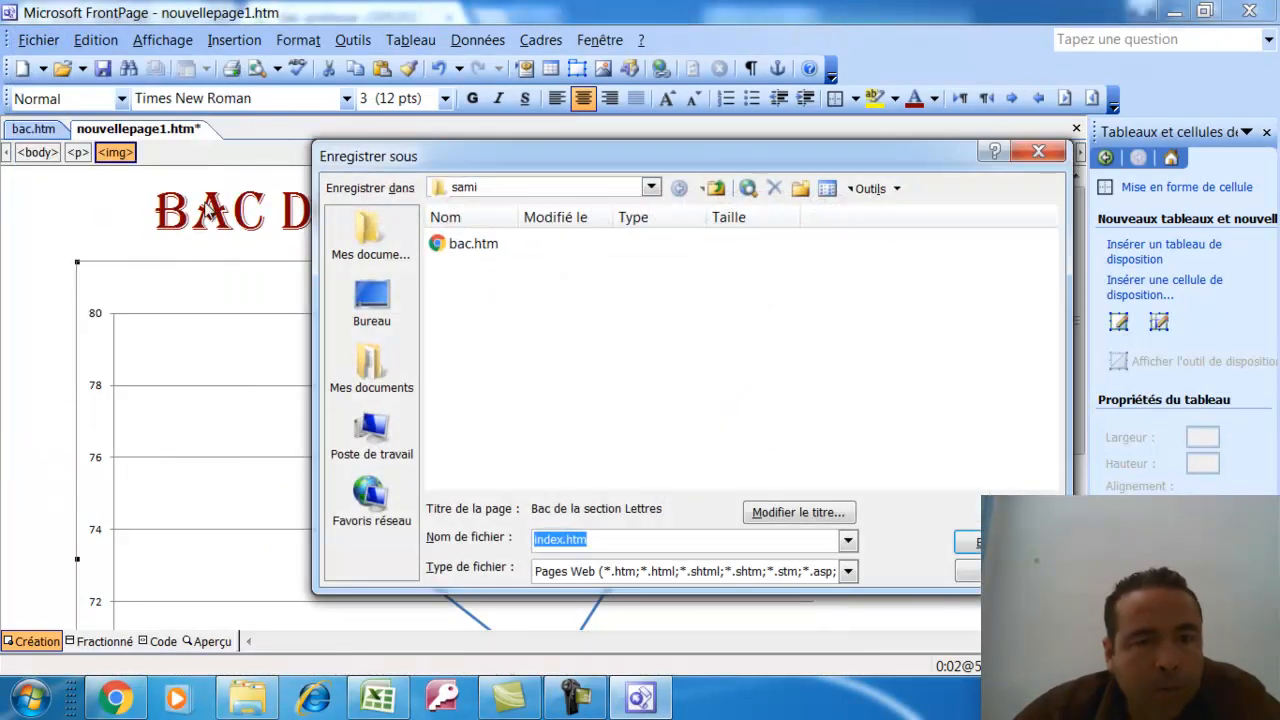
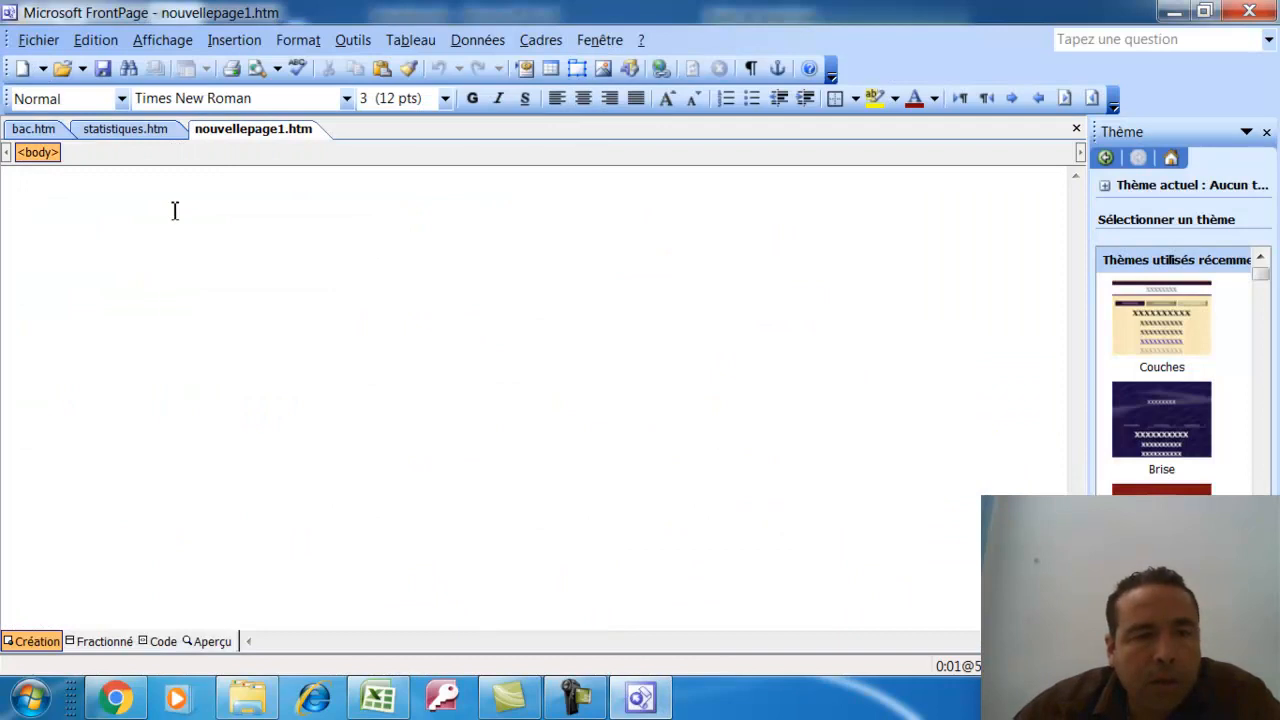
Paste the title 'Les statistiques de la section Lettres' and make it 36-pt, centred, Algerian
left_click(239, 272)
left_click_drag(280, 190, 4, 188)
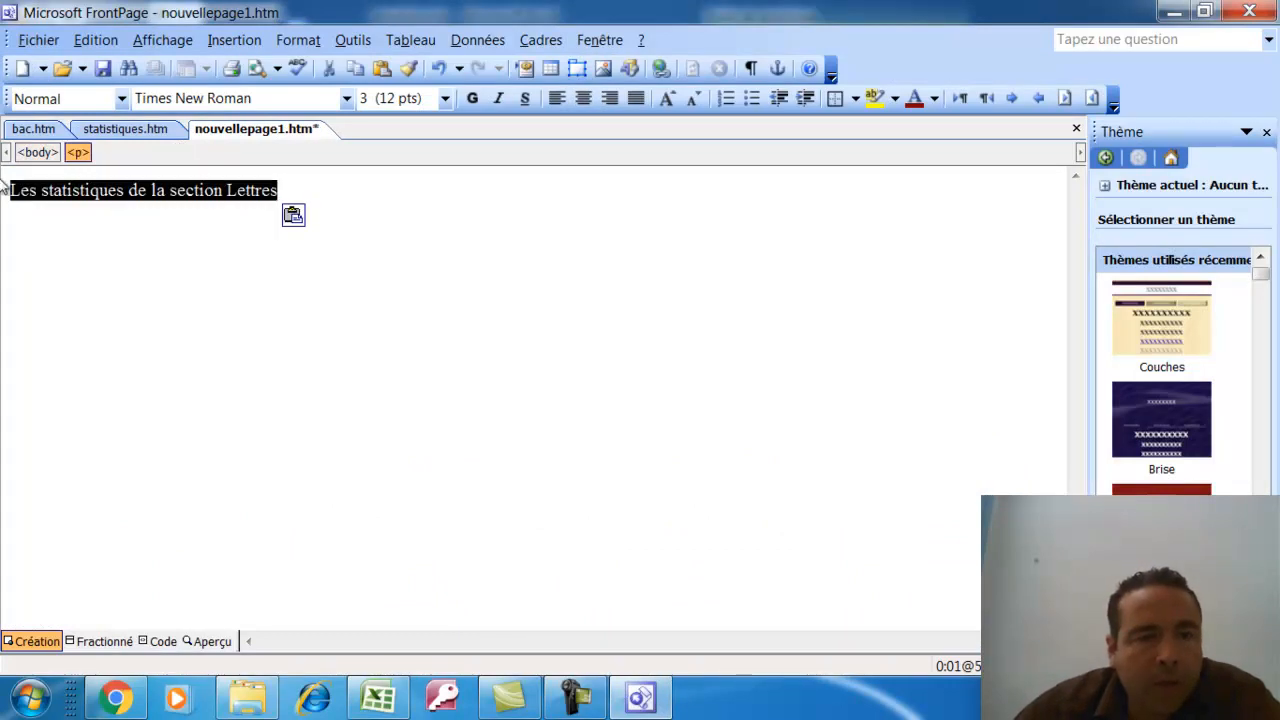
left_click(446, 98)
left_click(390, 255)
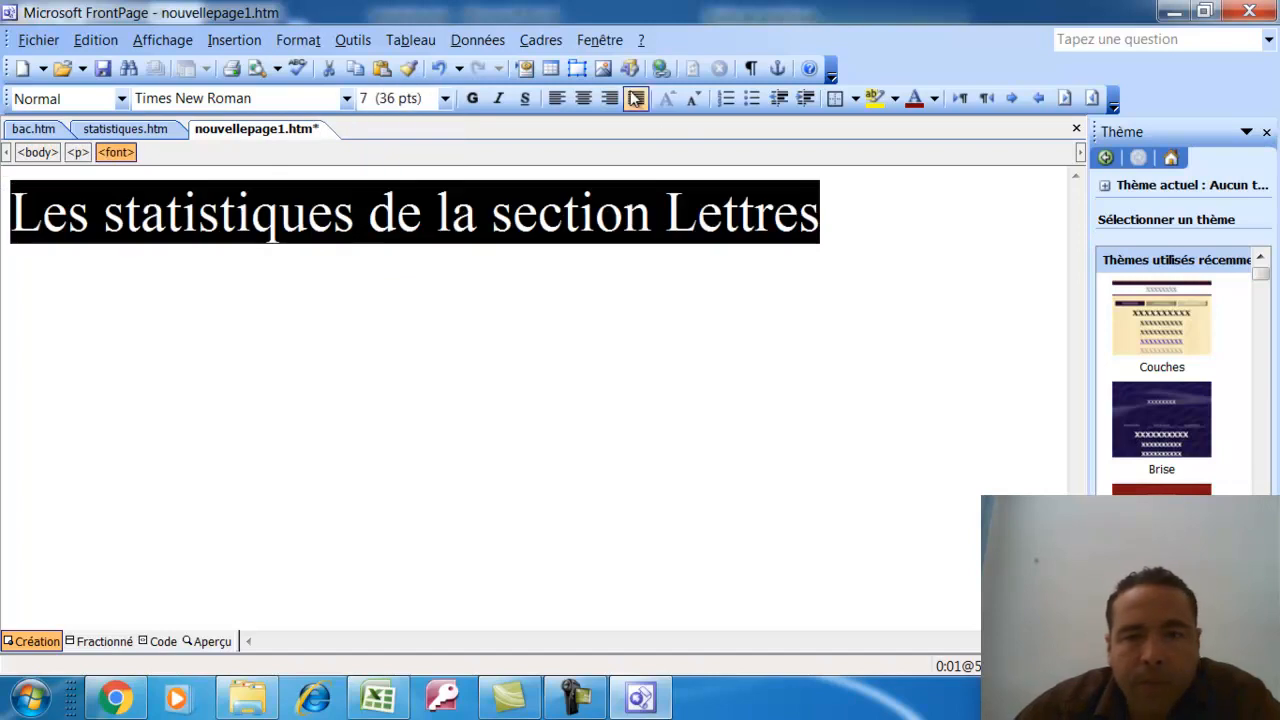
left_click(583, 98)
left_click(348, 98)
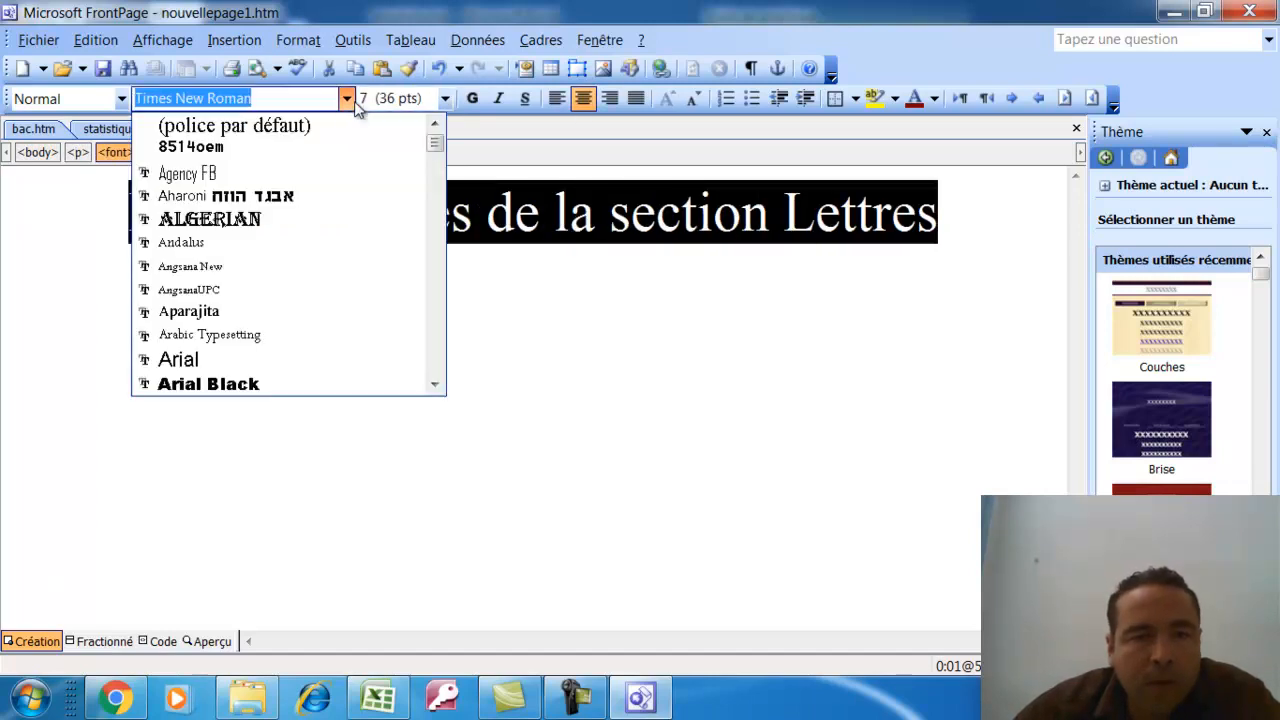
left_click(210, 219)
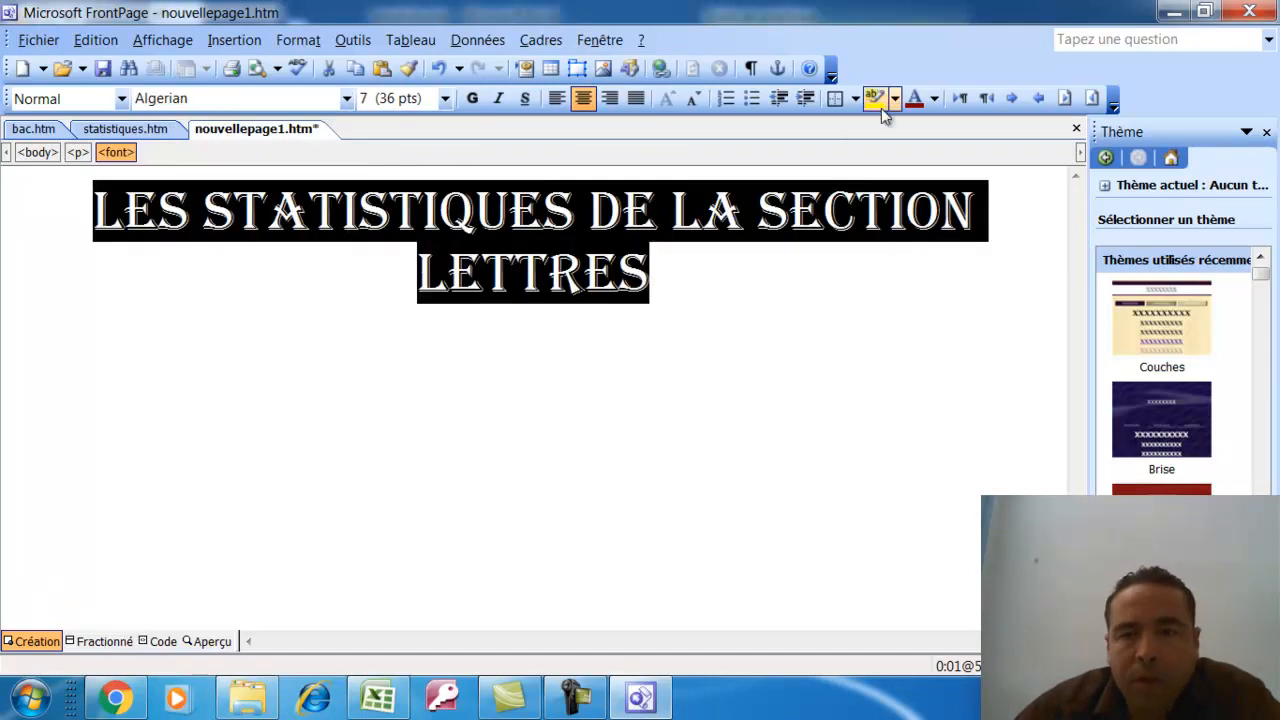
Compare the formatted title against the exam instructions in Chrome
left_click(661, 297)
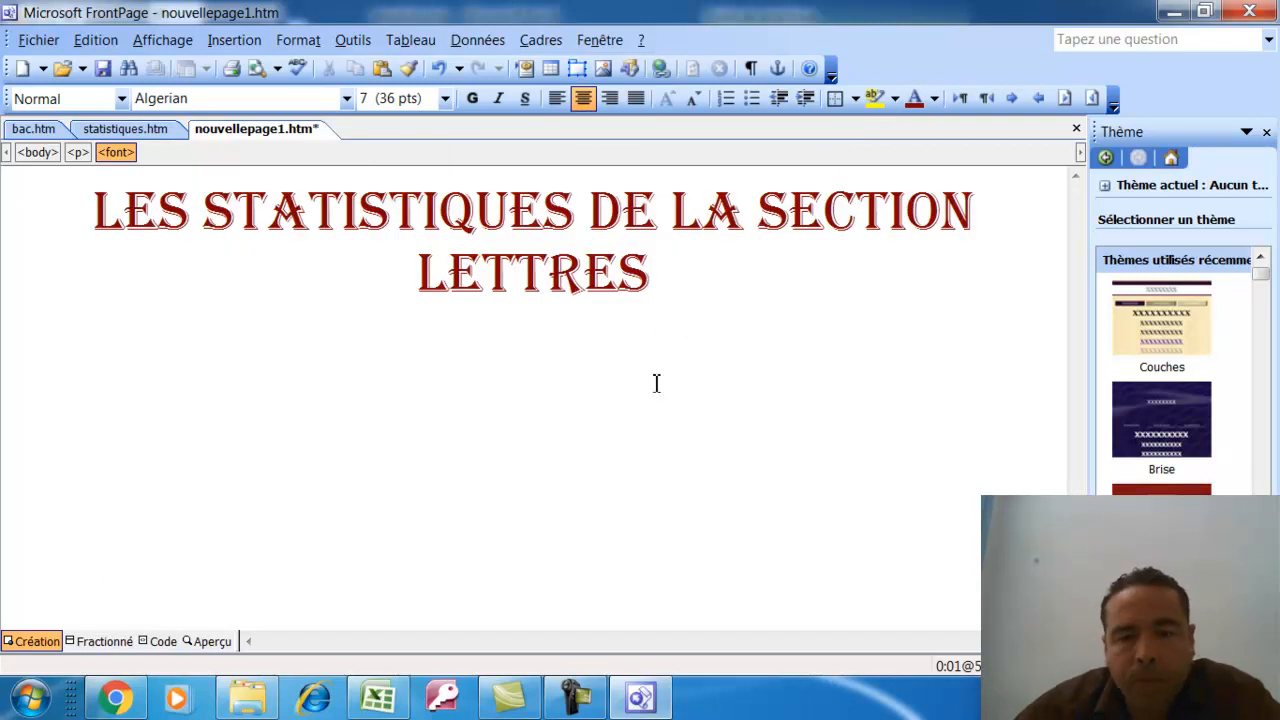
mouse_move(115, 698)
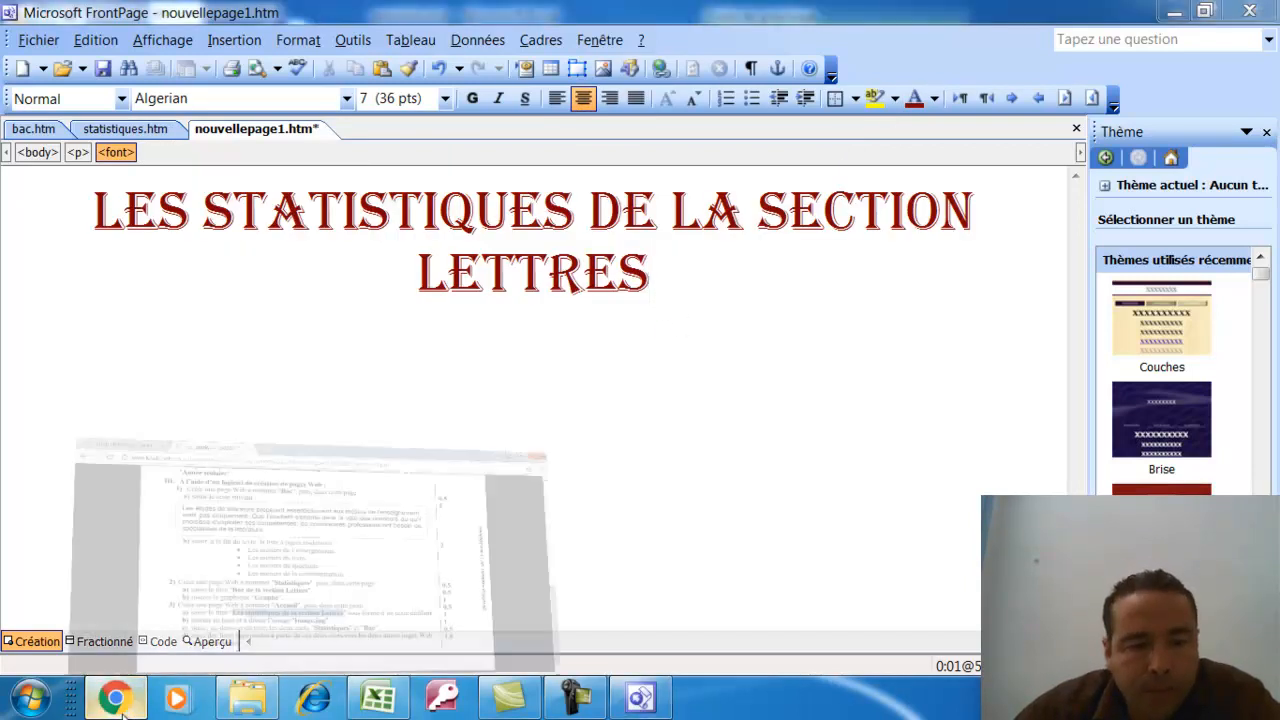
left_click(310, 609)
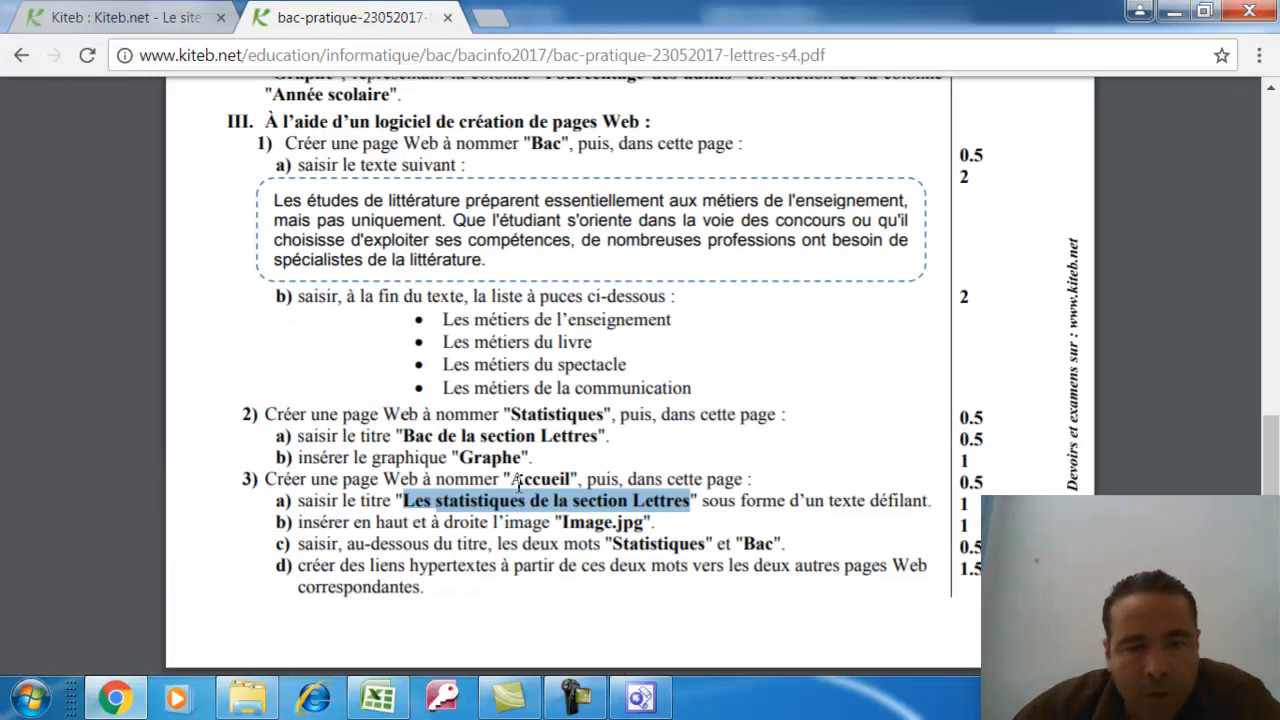
left_click(640, 698)
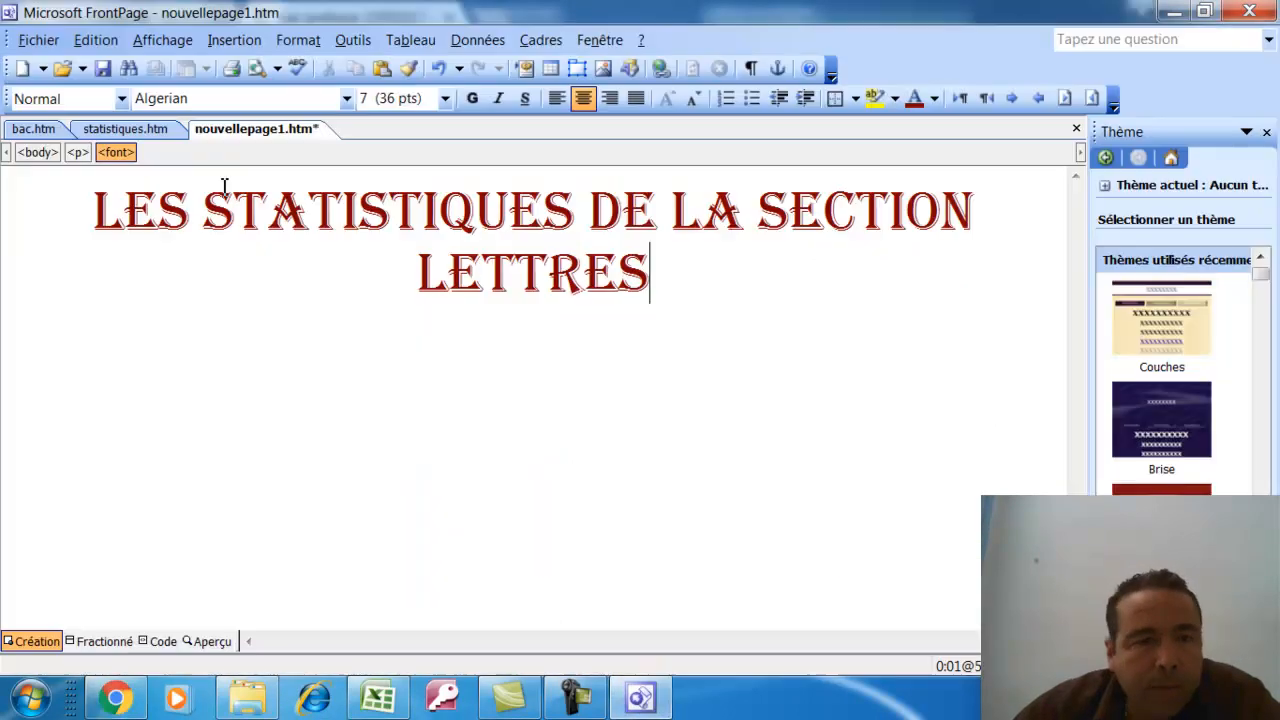
left_click(38, 40)
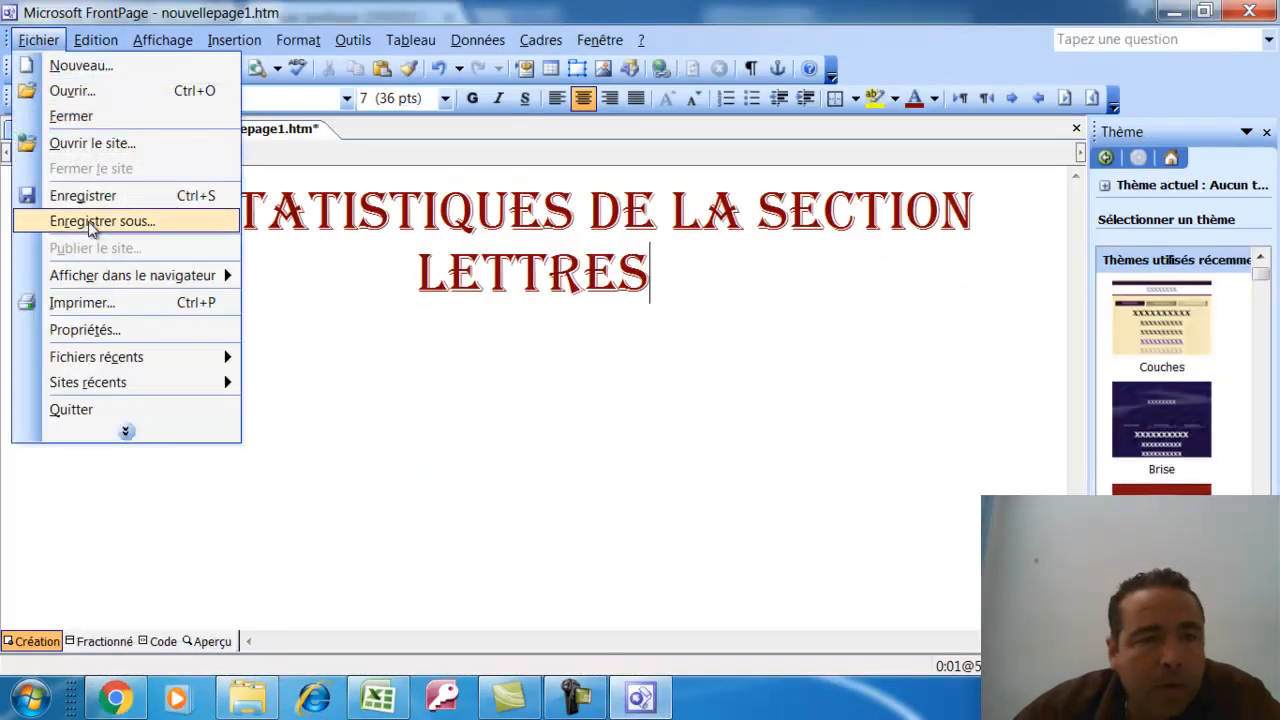
Save the page as accueil.htm and recheck the exam instructions in Chrome
left_click(88, 221)
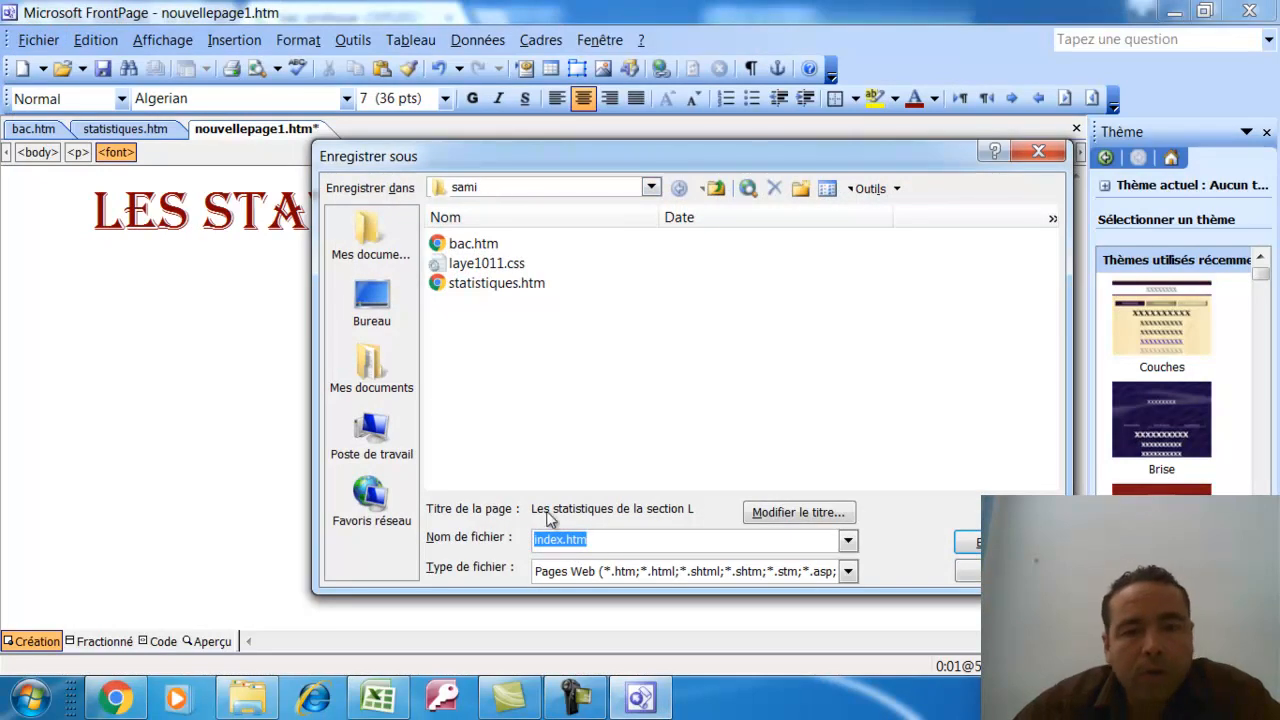
type("accueil.htm")
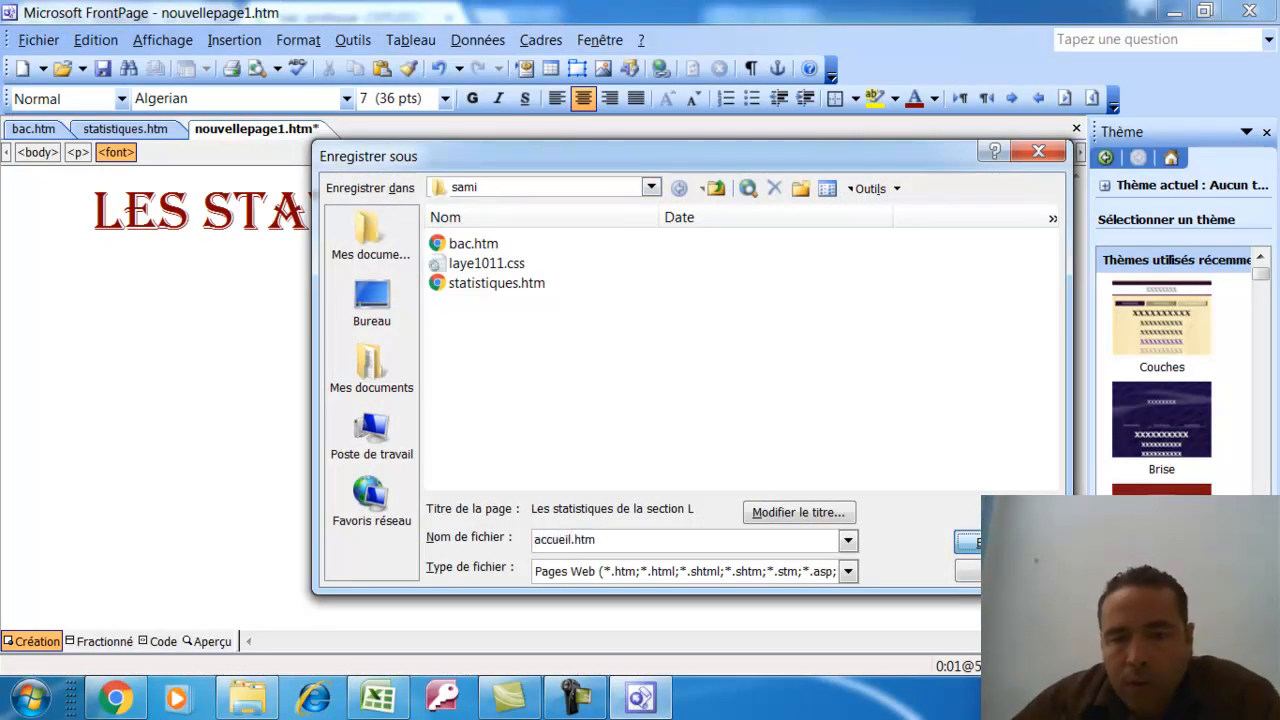
key("Return")
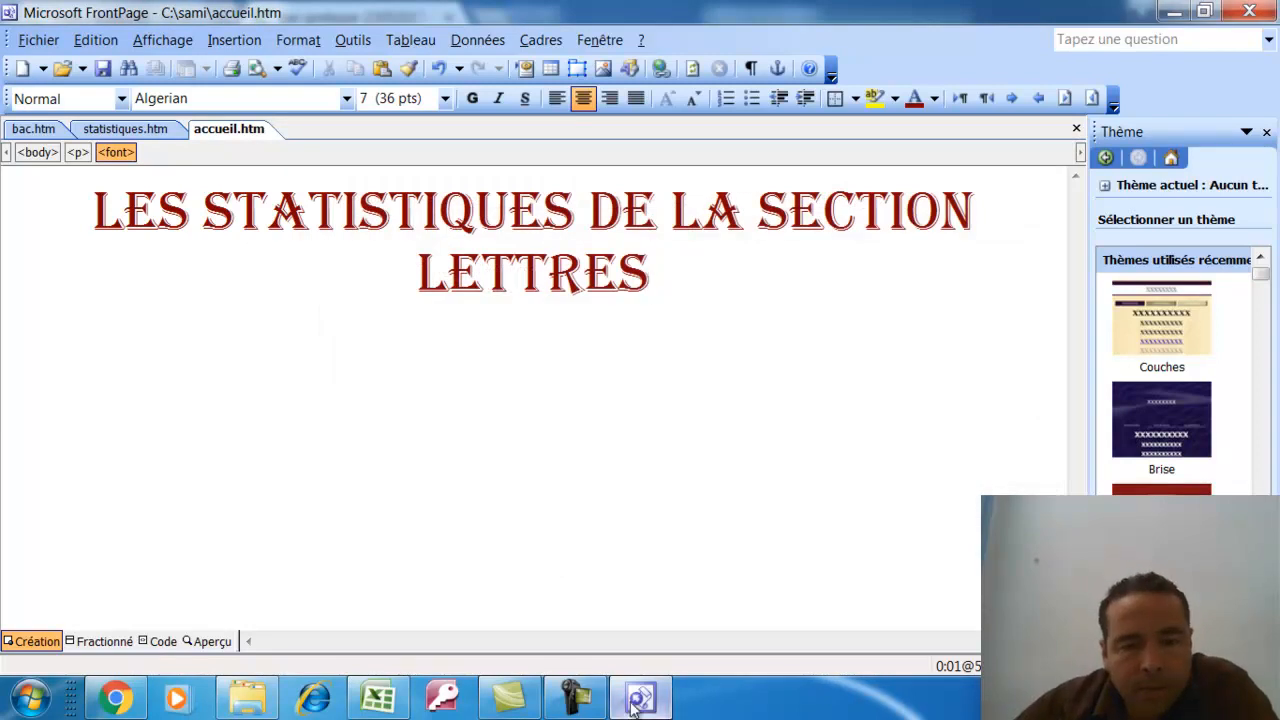
left_click(636, 700)
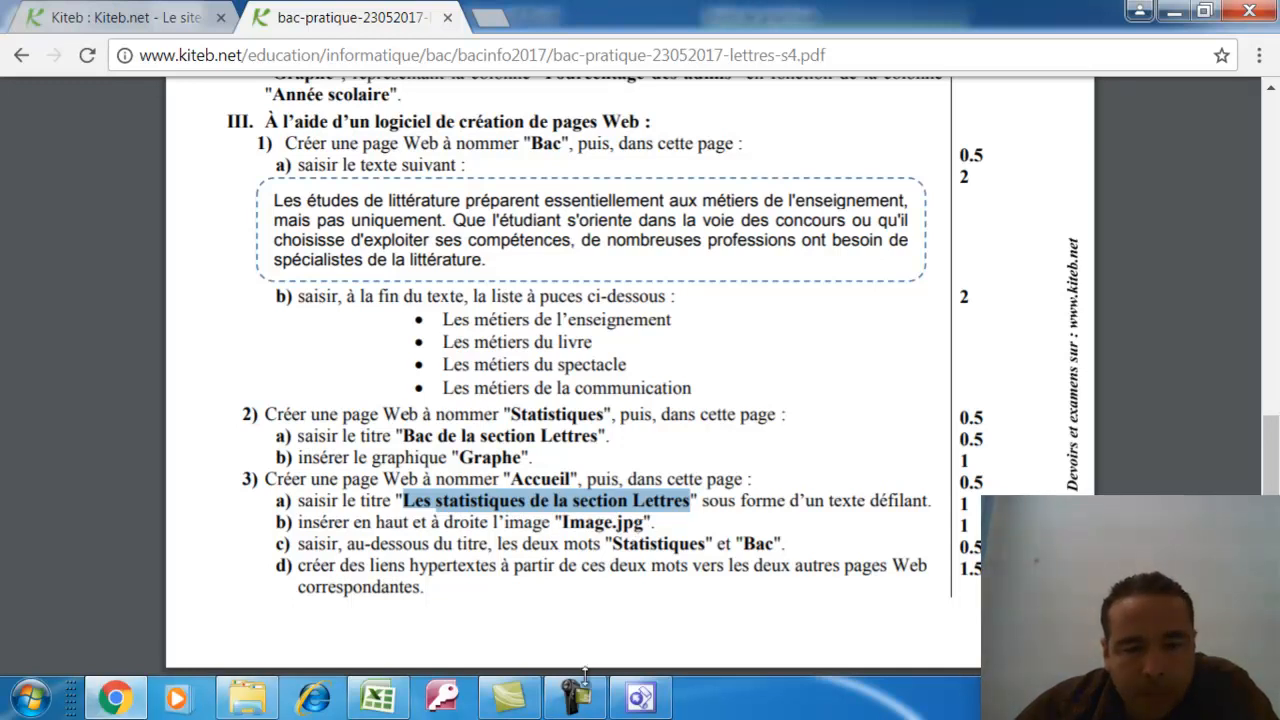
left_click(640, 697)
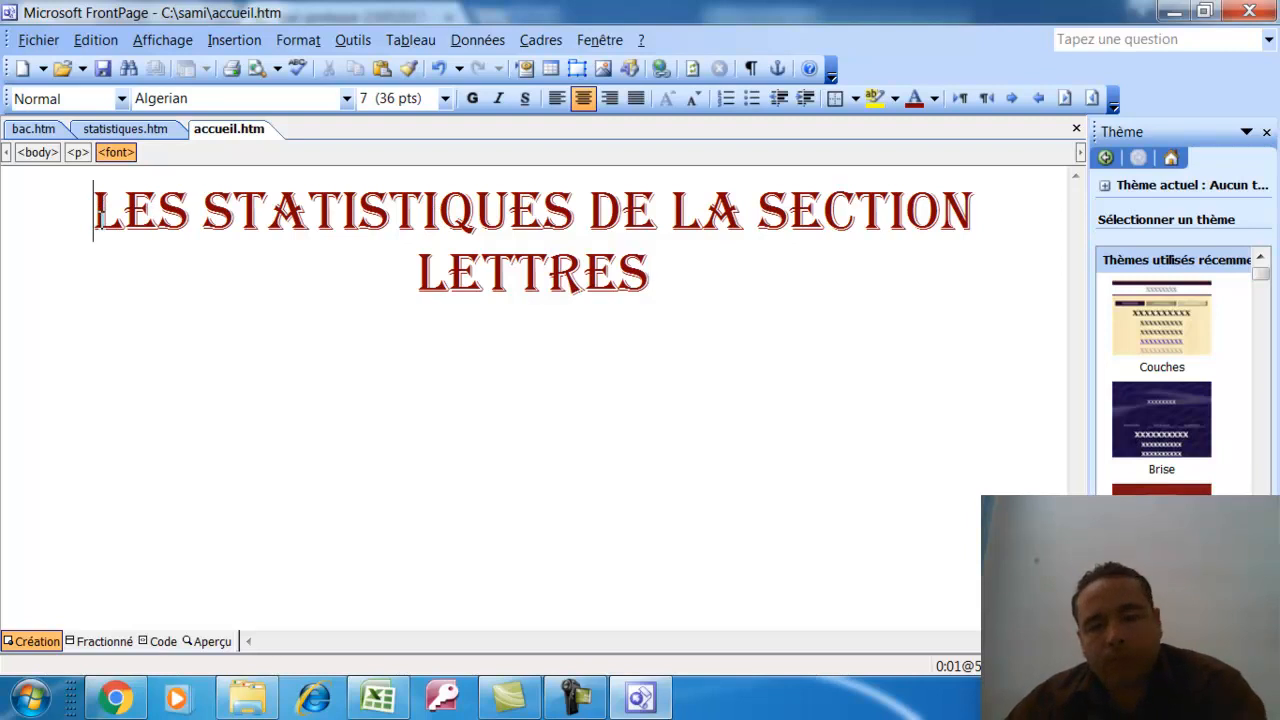
Insert C:\sami\image.jpg on a new right-aligned line above the title
key("Return")
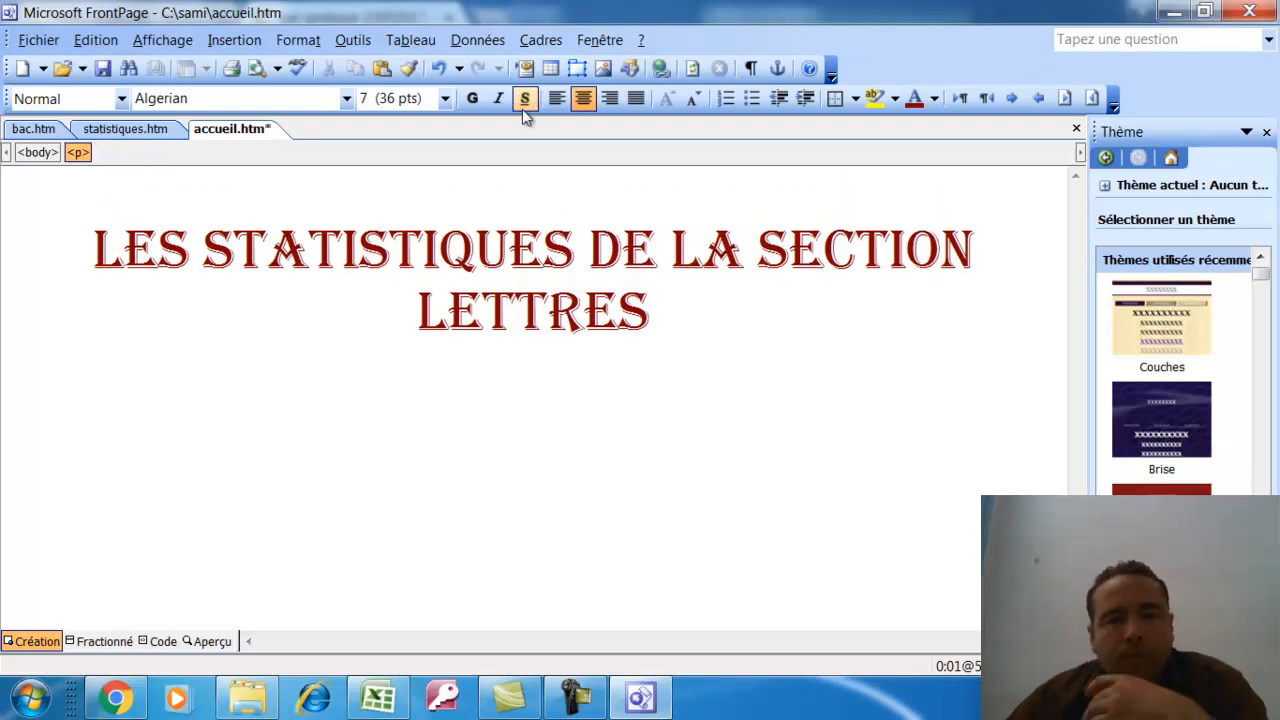
left_click(612, 100)
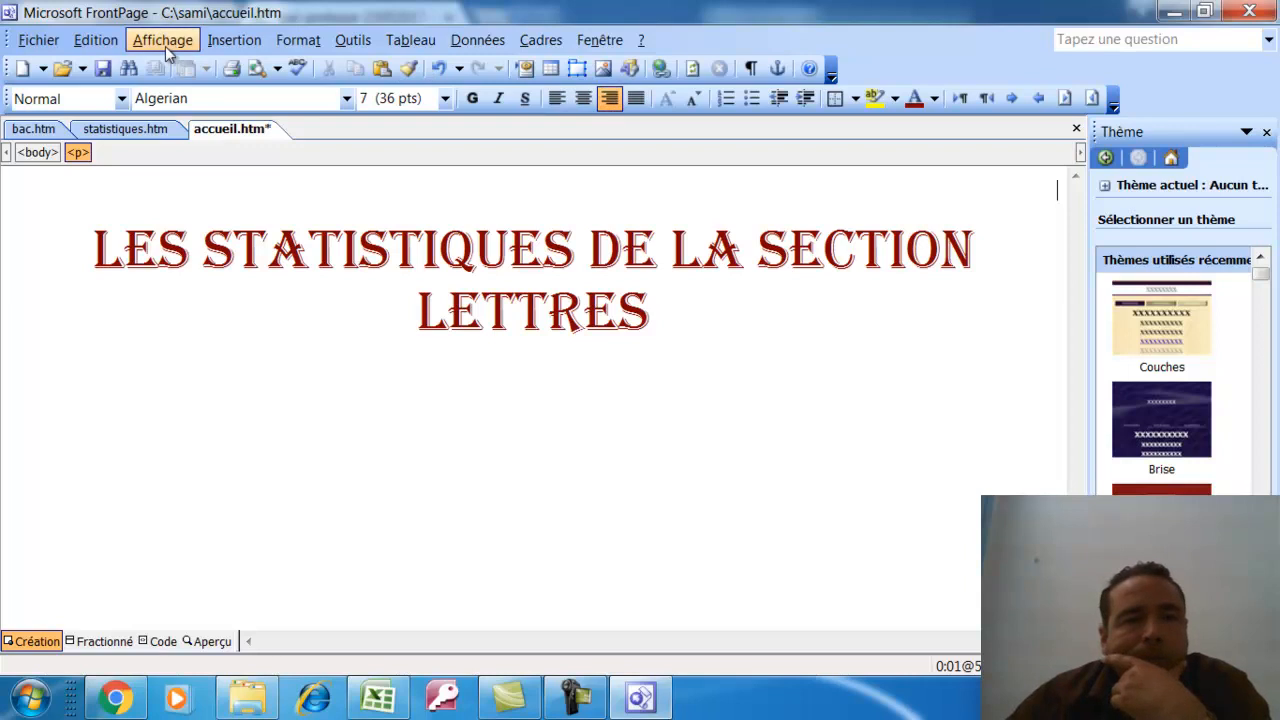
left_click(241, 47)
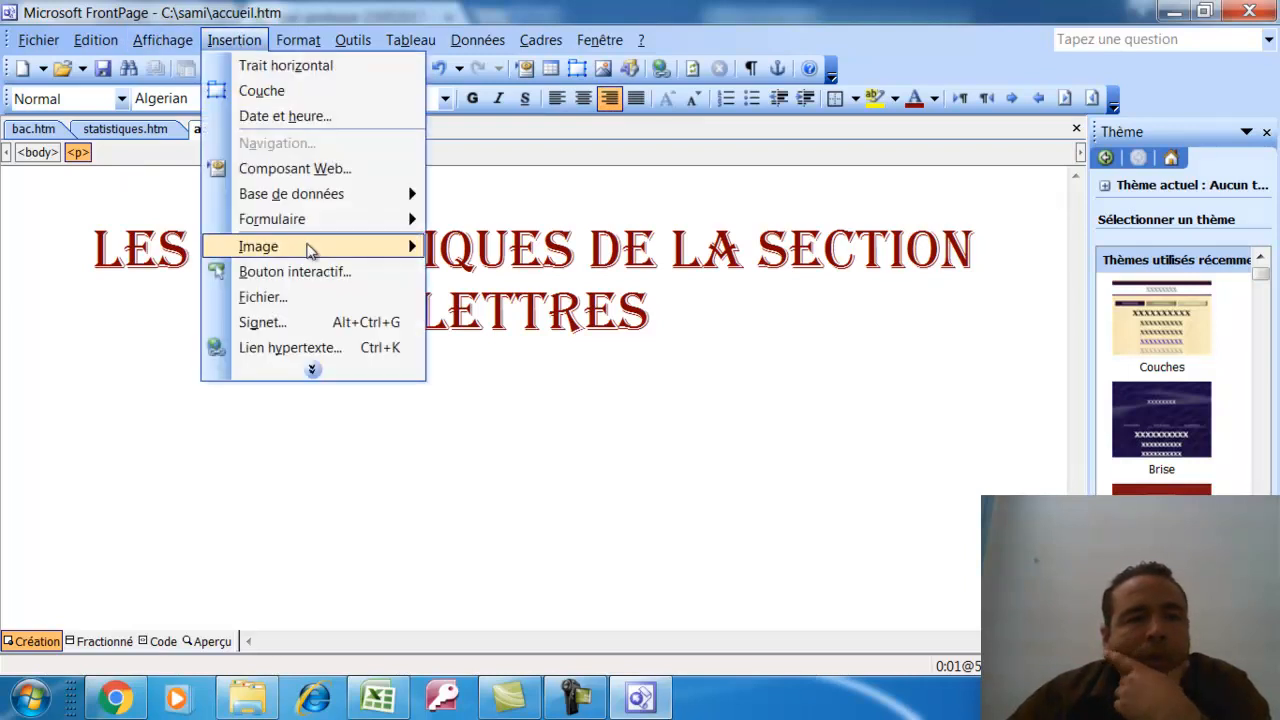
mouse_move(310, 250)
left_click(505, 274)
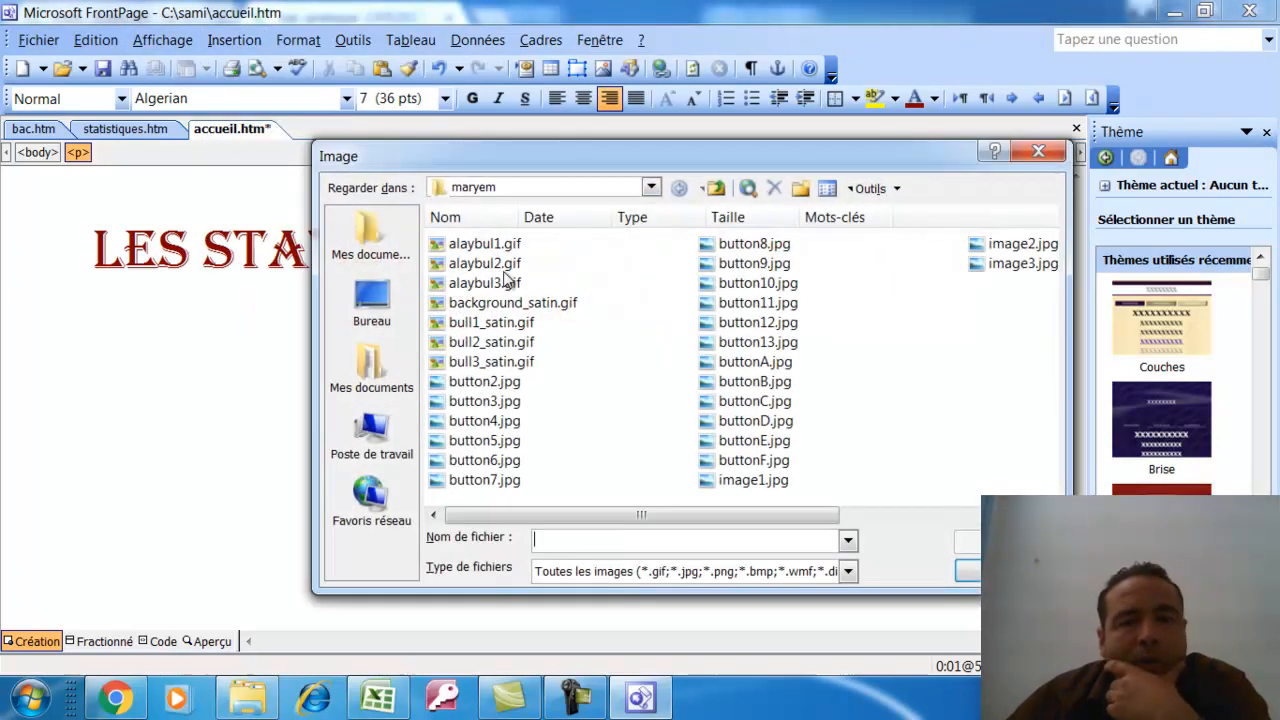
left_click(380, 440)
double_click(512, 248)
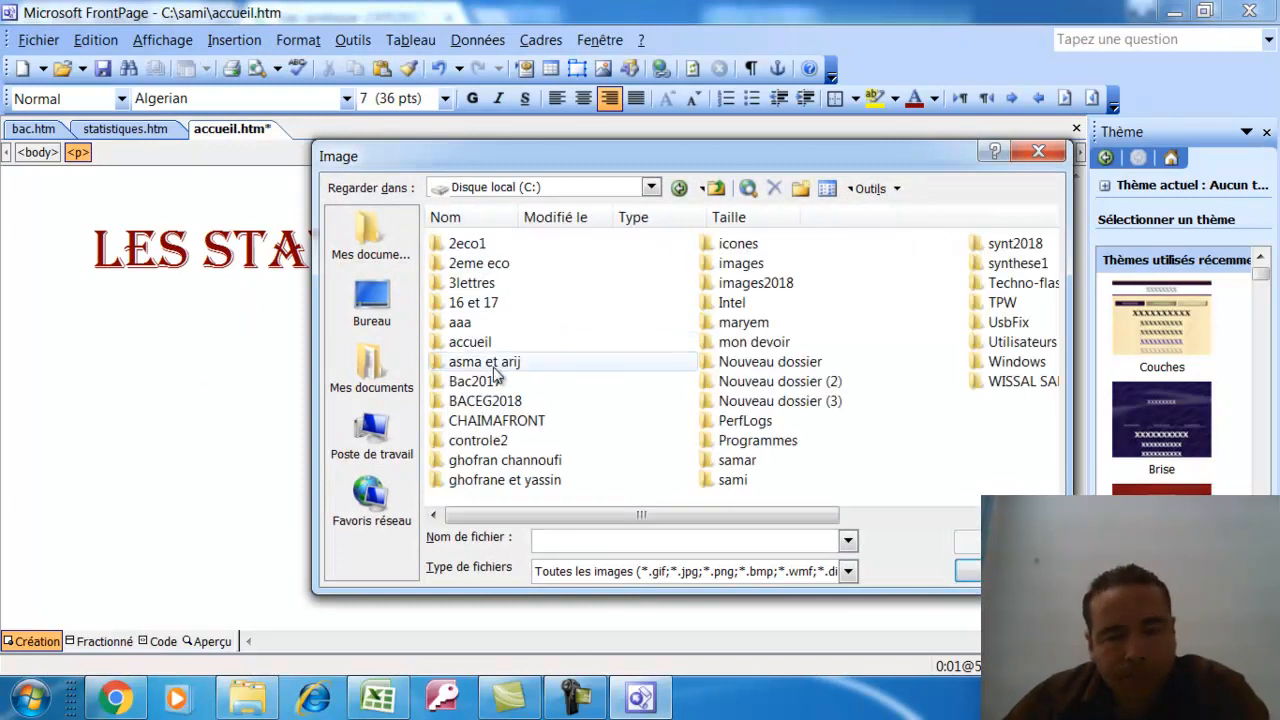
left_click(712, 462)
double_click(734, 481)
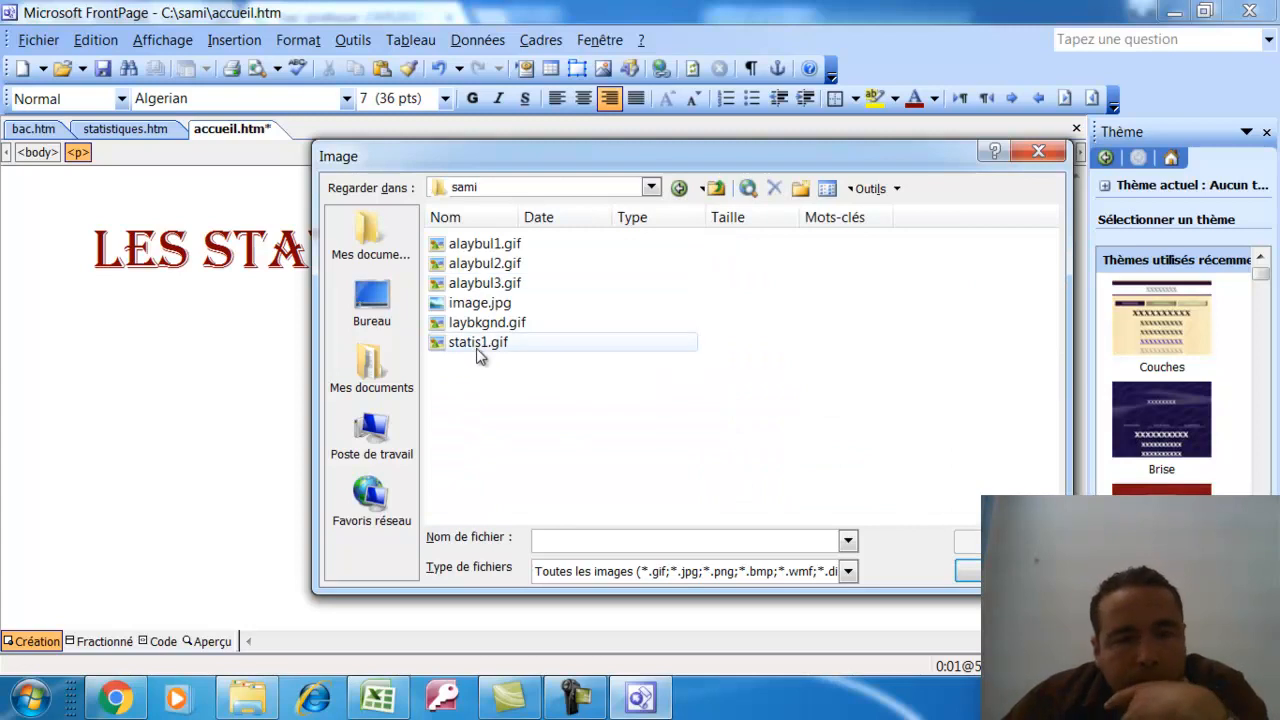
left_click(476, 305)
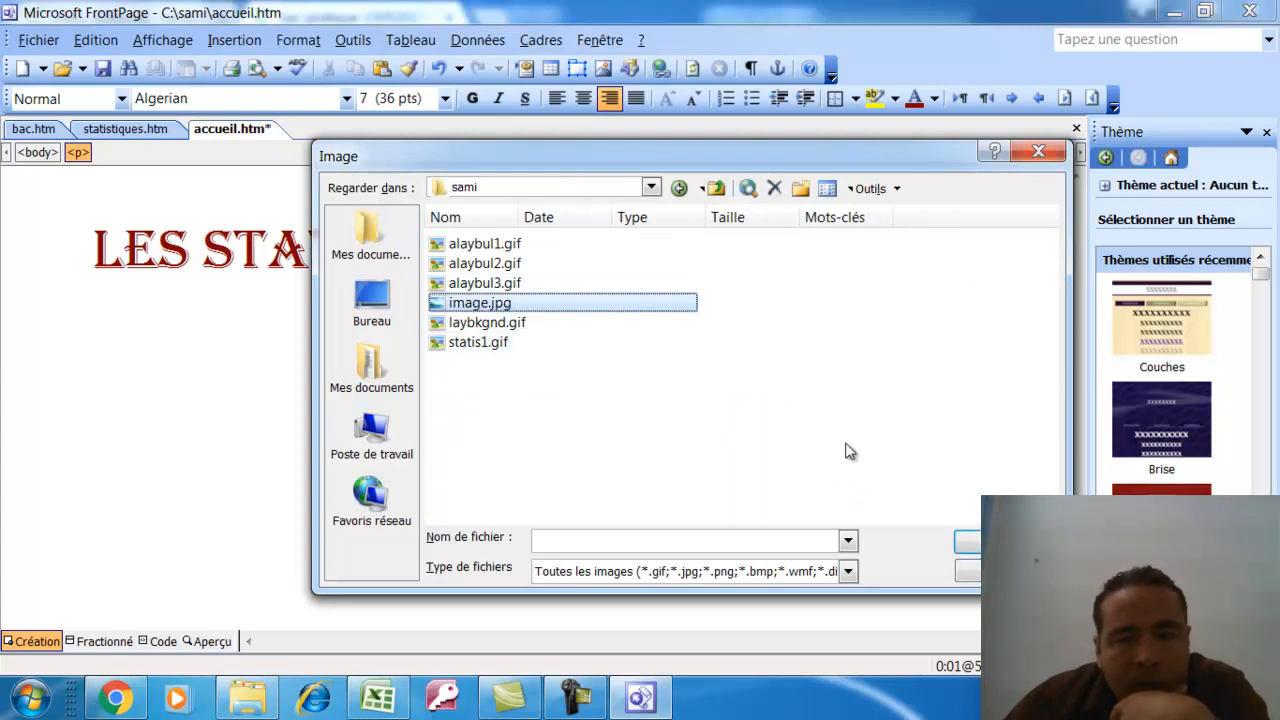
left_click(968, 543)
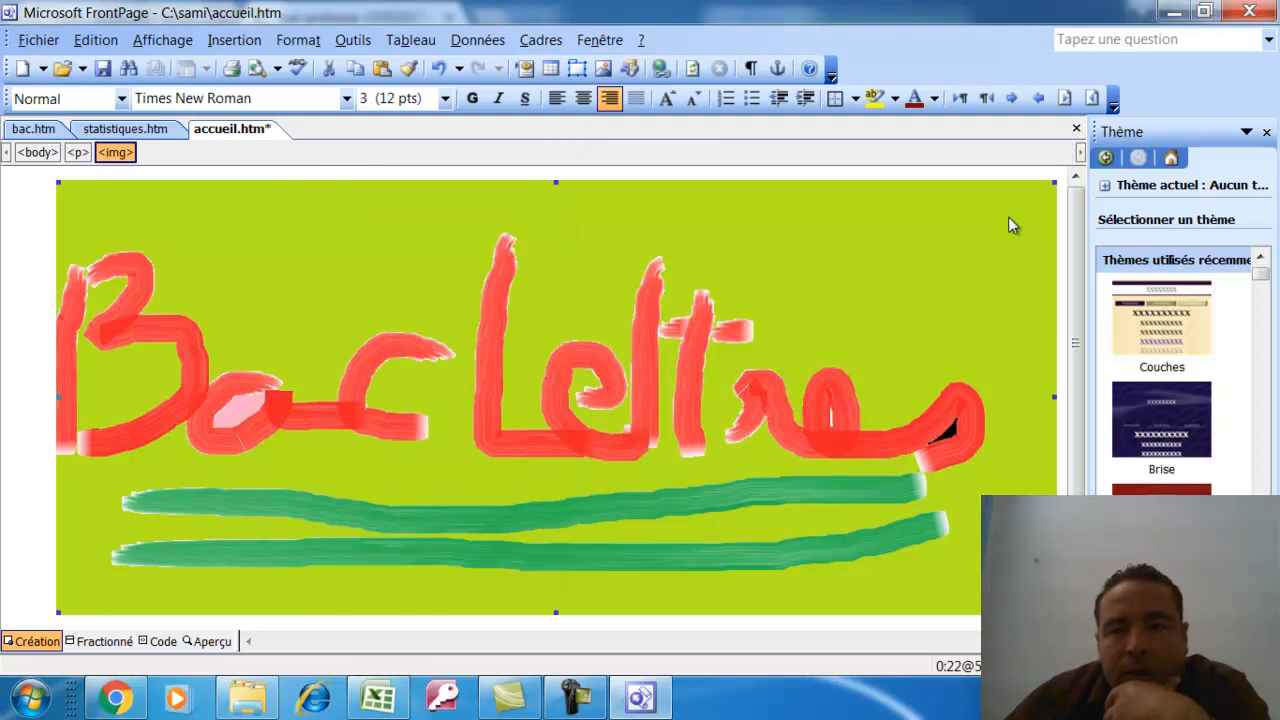
Shrink the Bac Lettres picture into a small top-right banner
left_click_drag(58, 612, 614, 370)
left_click(633, 368)
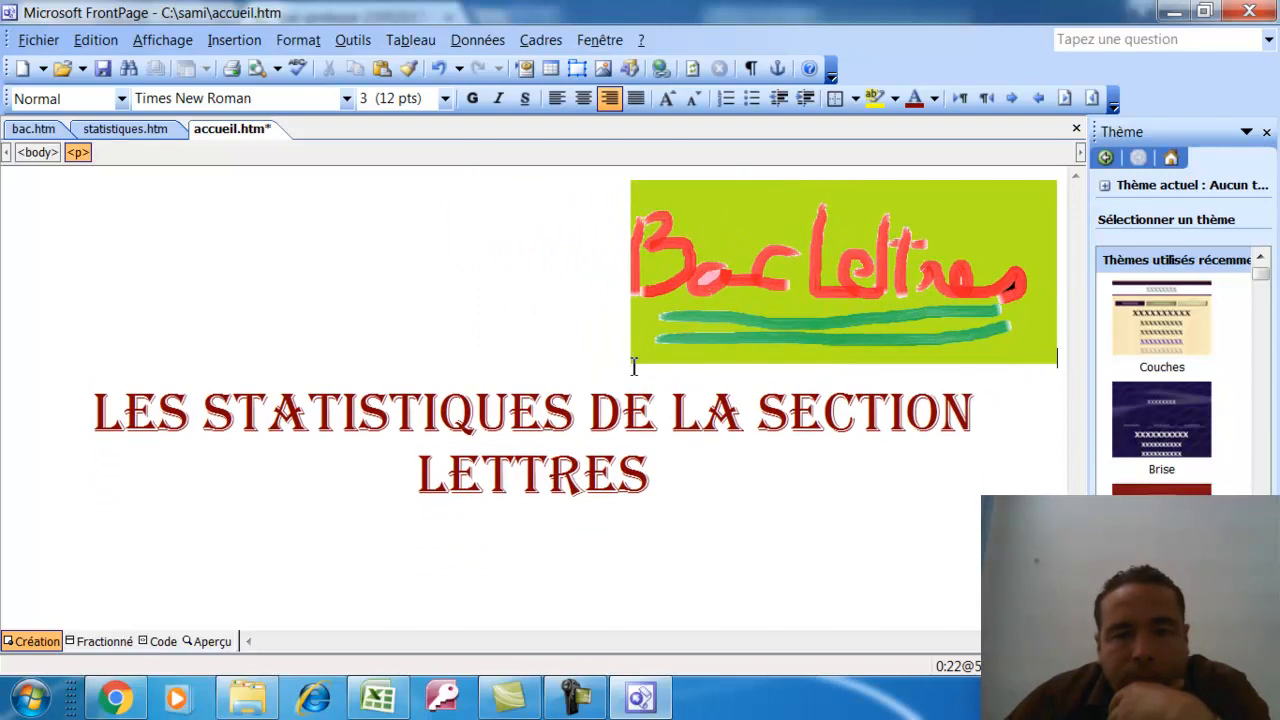
left_click(637, 362)
left_click_drag(628, 360, 888, 263)
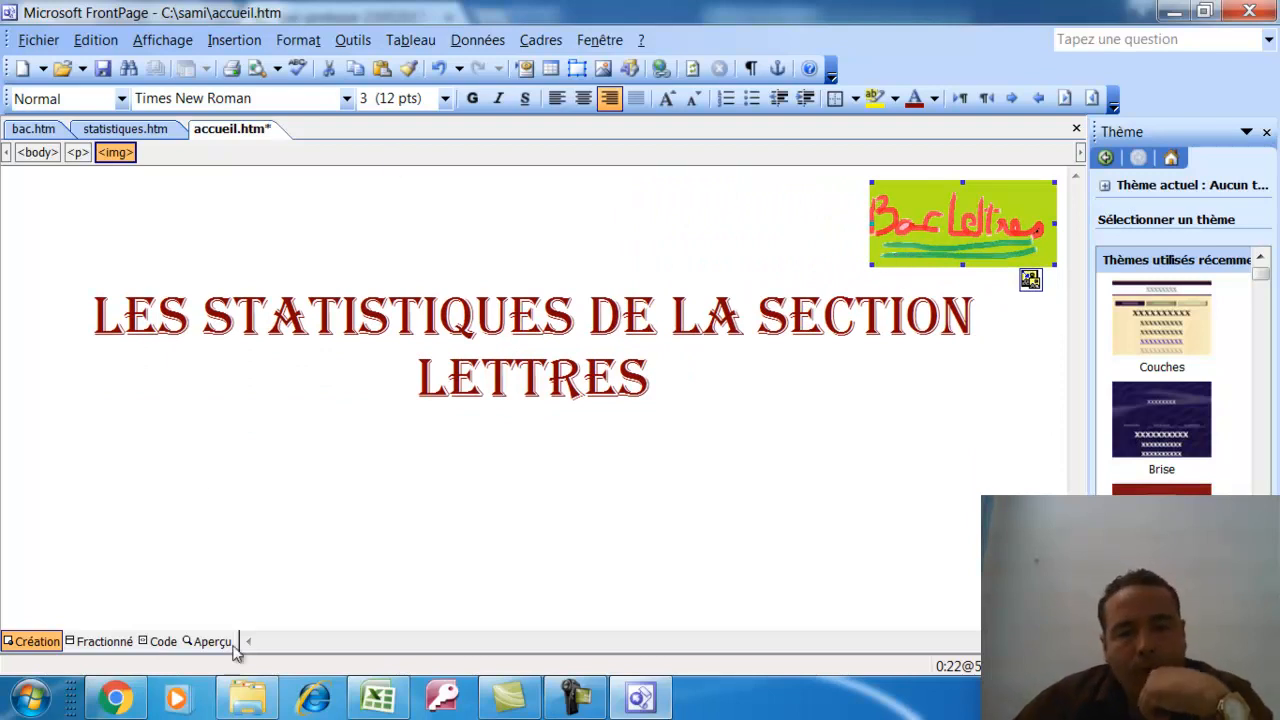
Read the exam instructions about the Statistiques and Bac words in Chrome
left_click(640, 697)
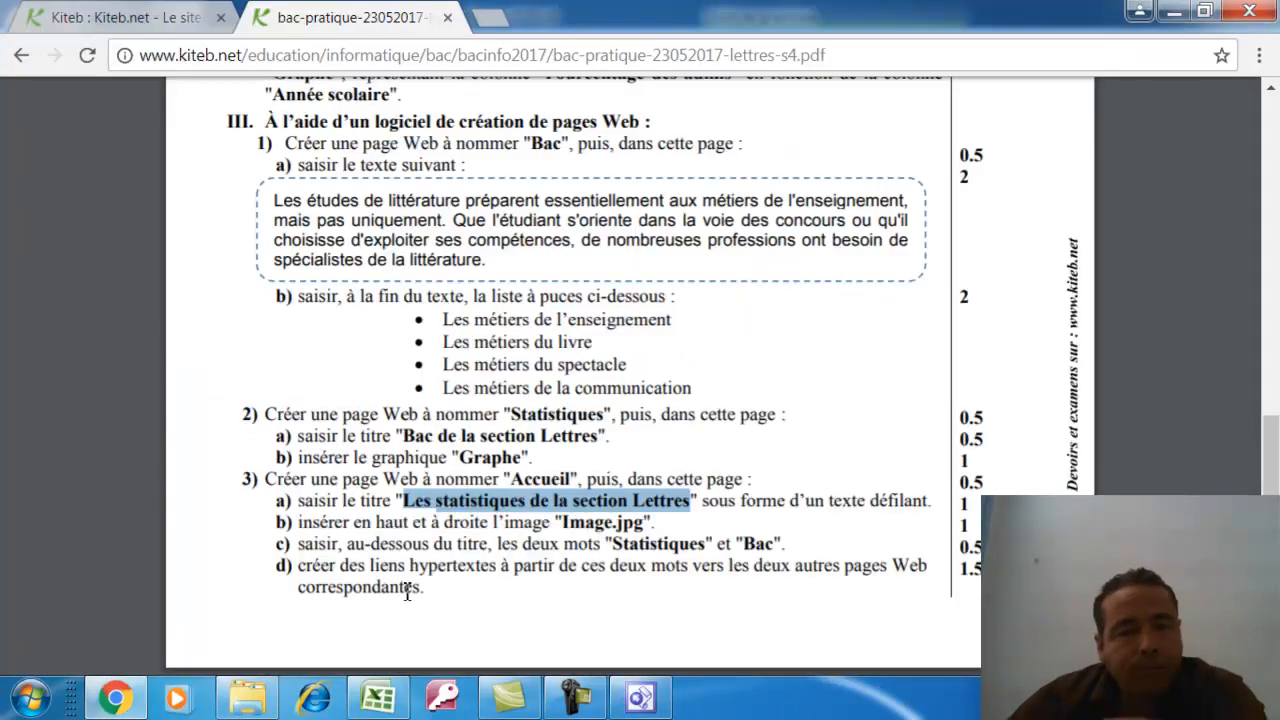
left_click_drag(300, 545, 750, 560)
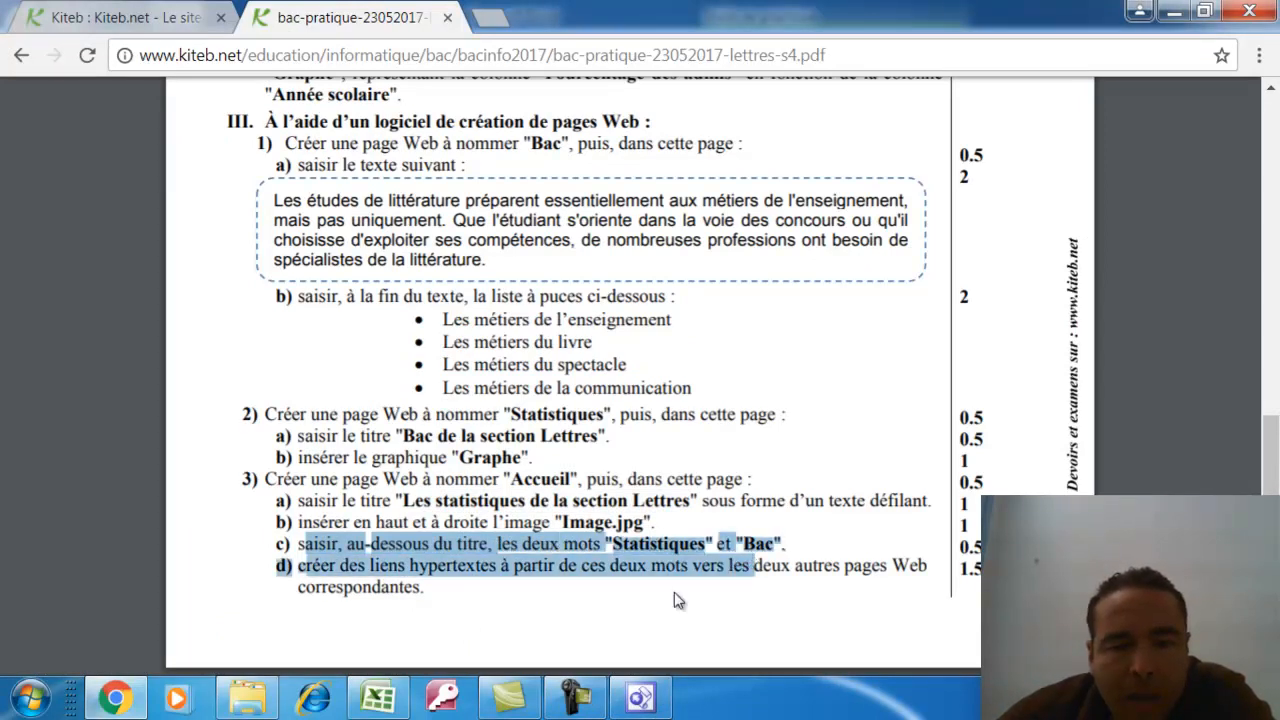
left_click(420, 620)
left_click(115, 698)
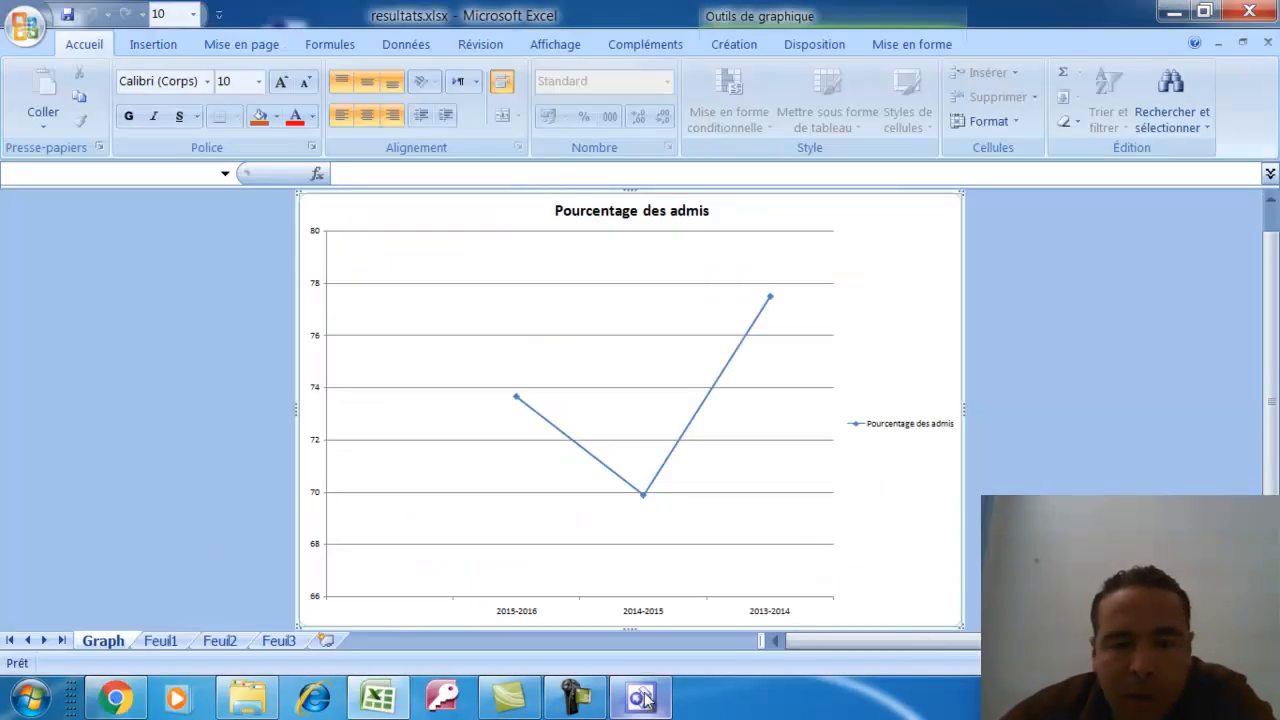
left_click(640, 698)
Type 'STATISTIQUES BAC' below the title and make it 14-pt blue
left_click(423, 521)
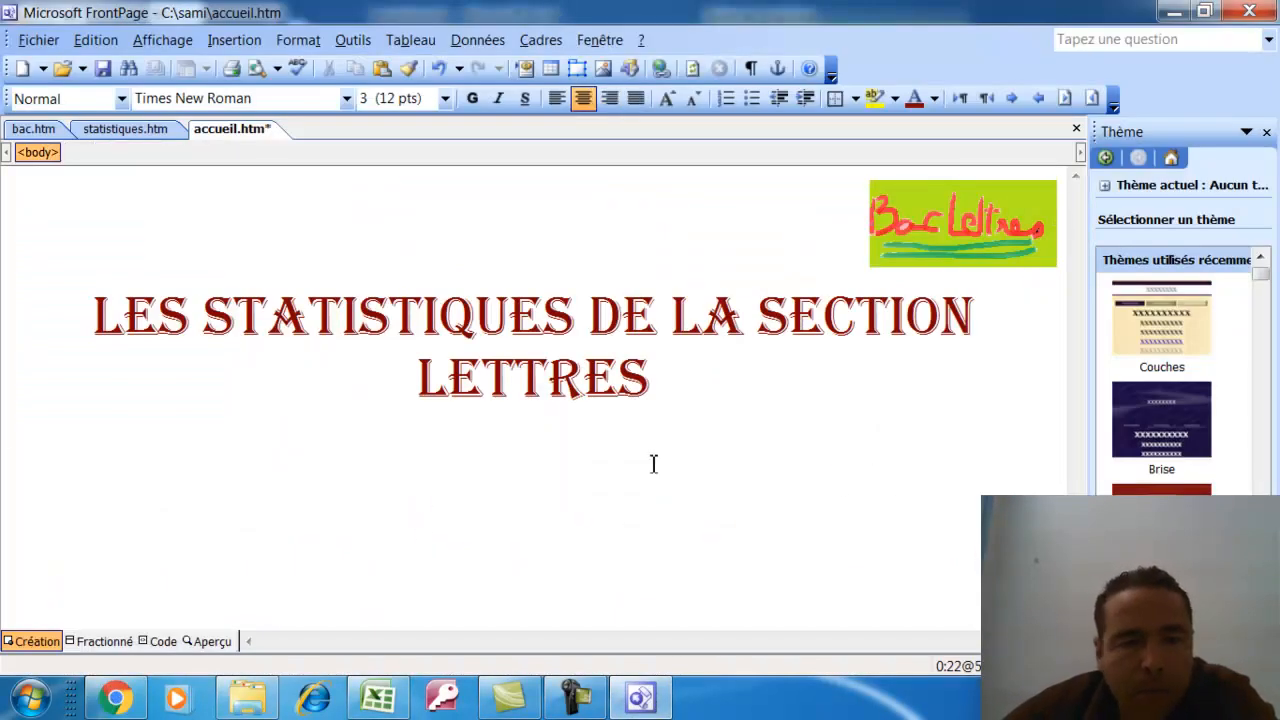
type("STAT")
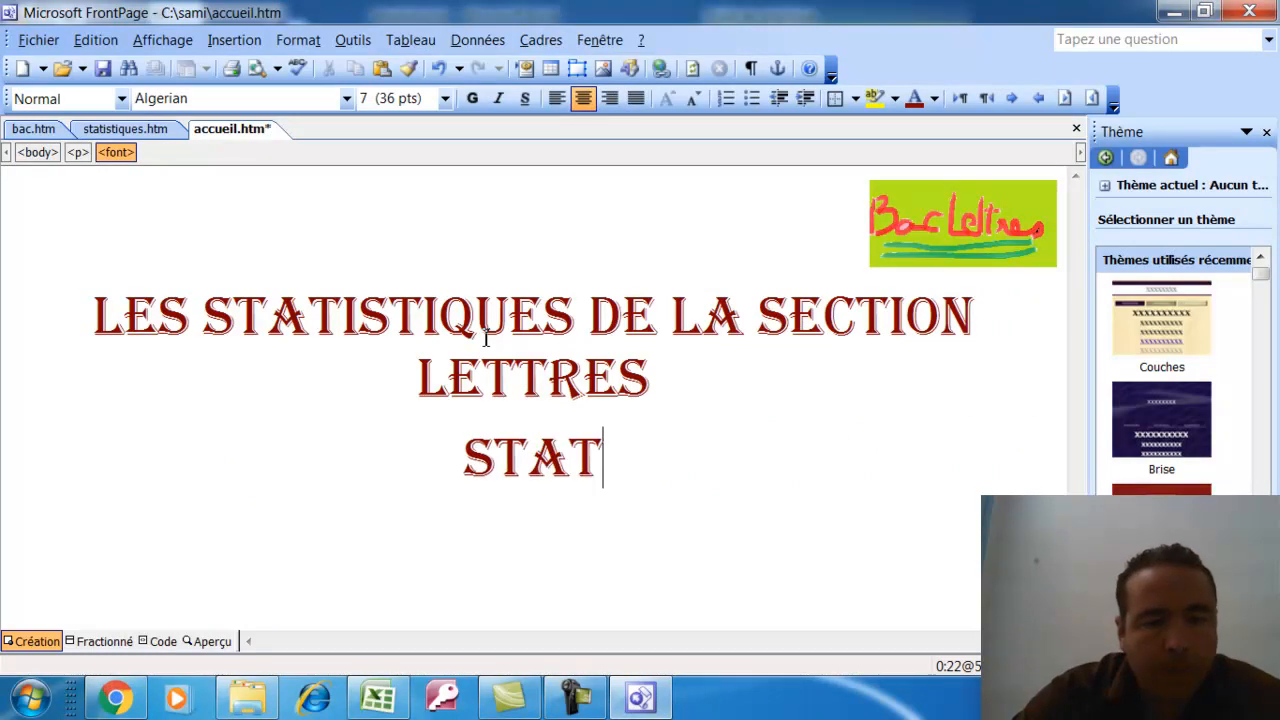
type("IST")
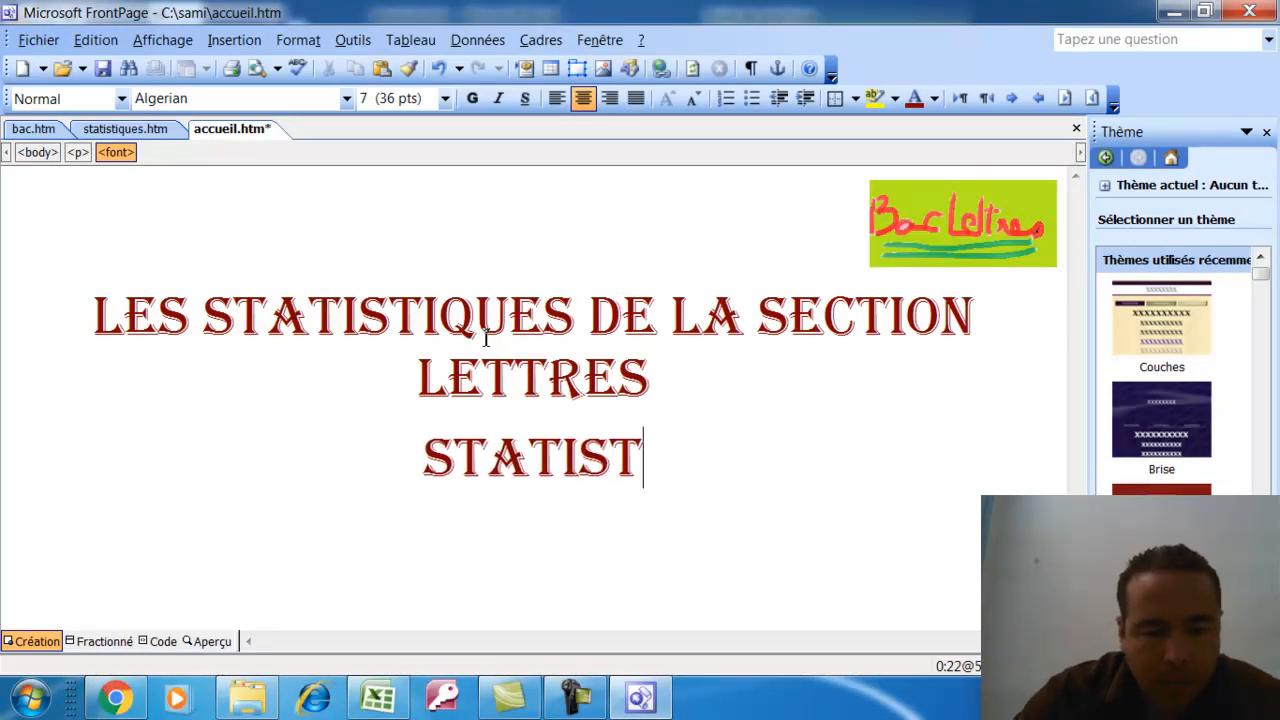
type("IQUES       ")
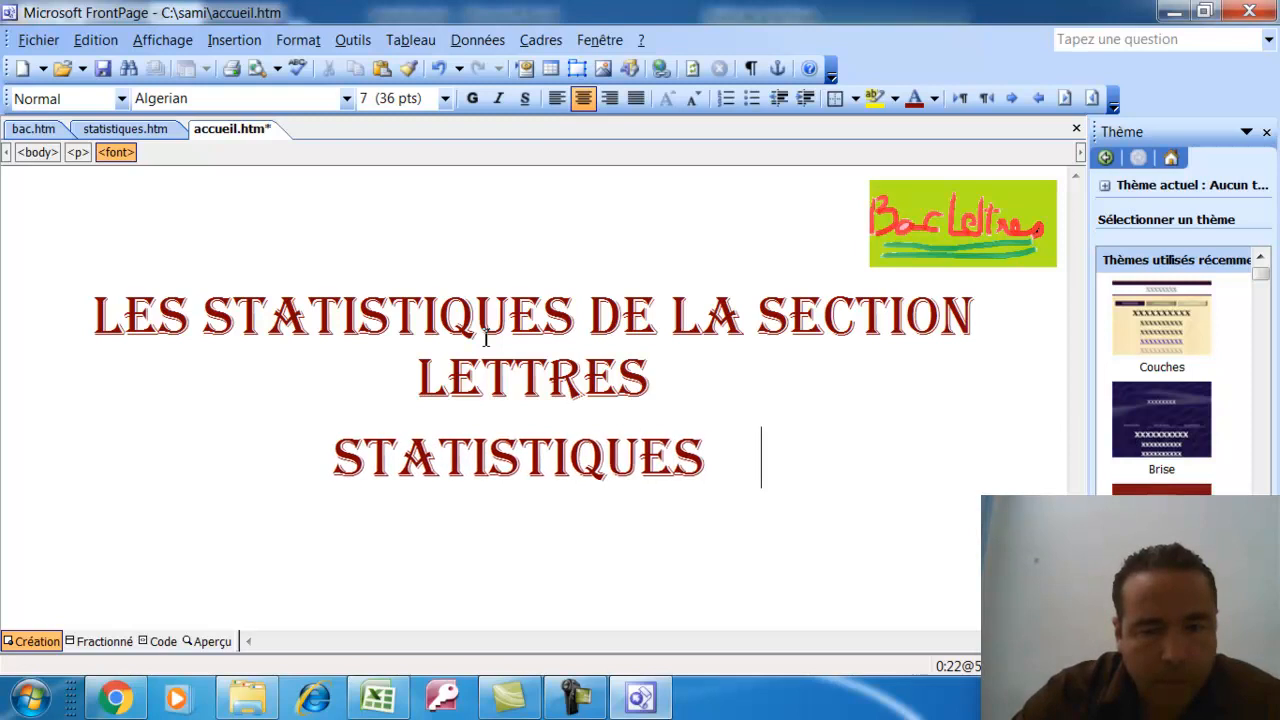
type("   BAC")
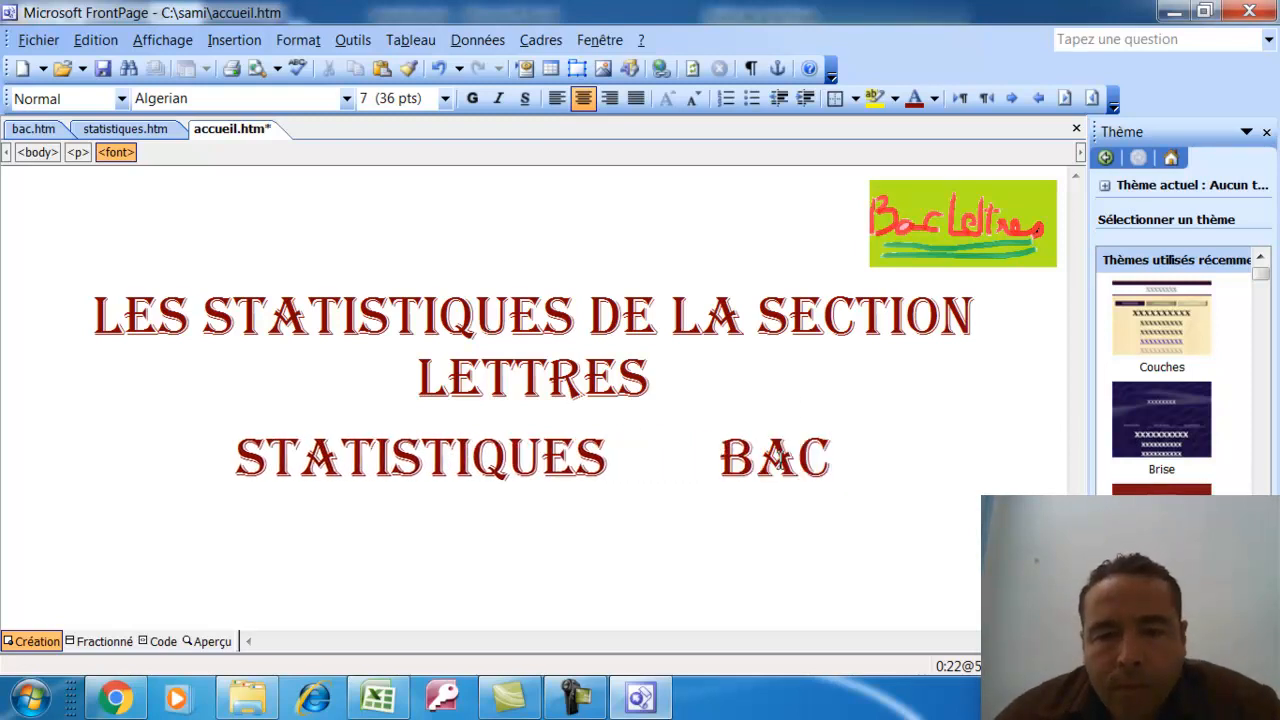
left_click_drag(779, 456, 229, 460)
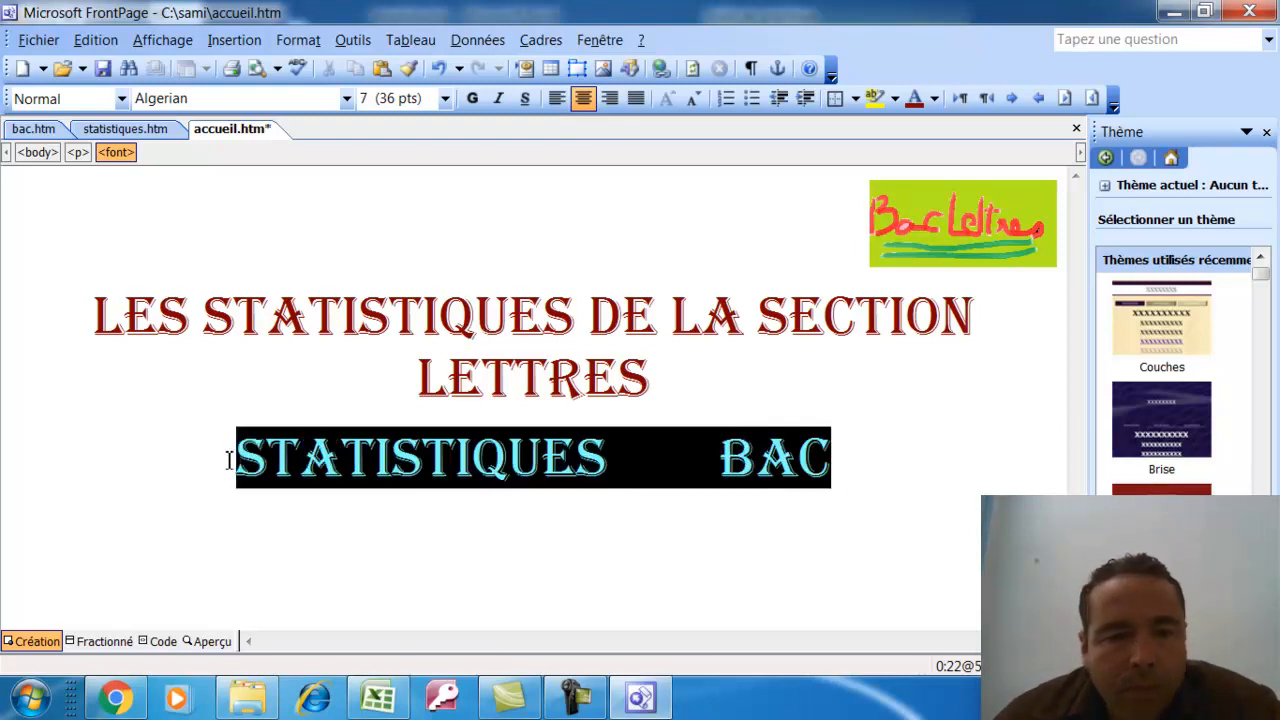
left_click(445, 98)
left_click(385, 199)
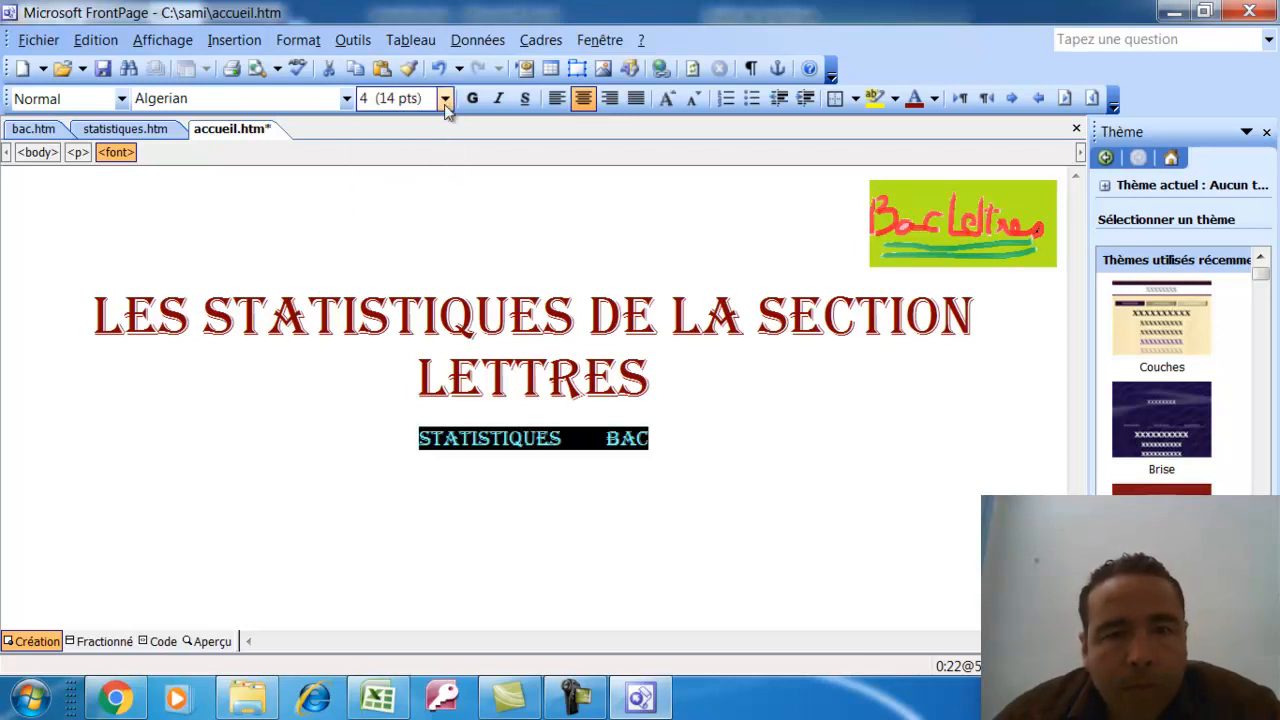
left_click(933, 98)
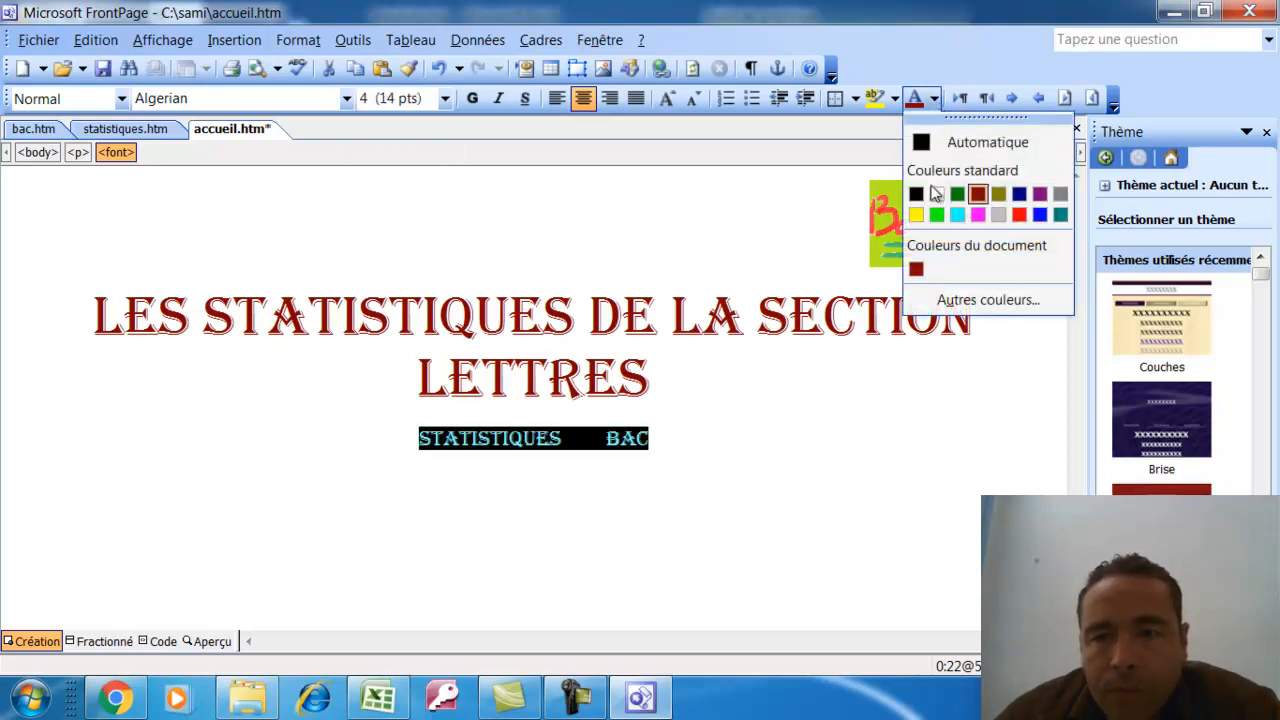
left_click(1040, 214)
left_click(765, 433)
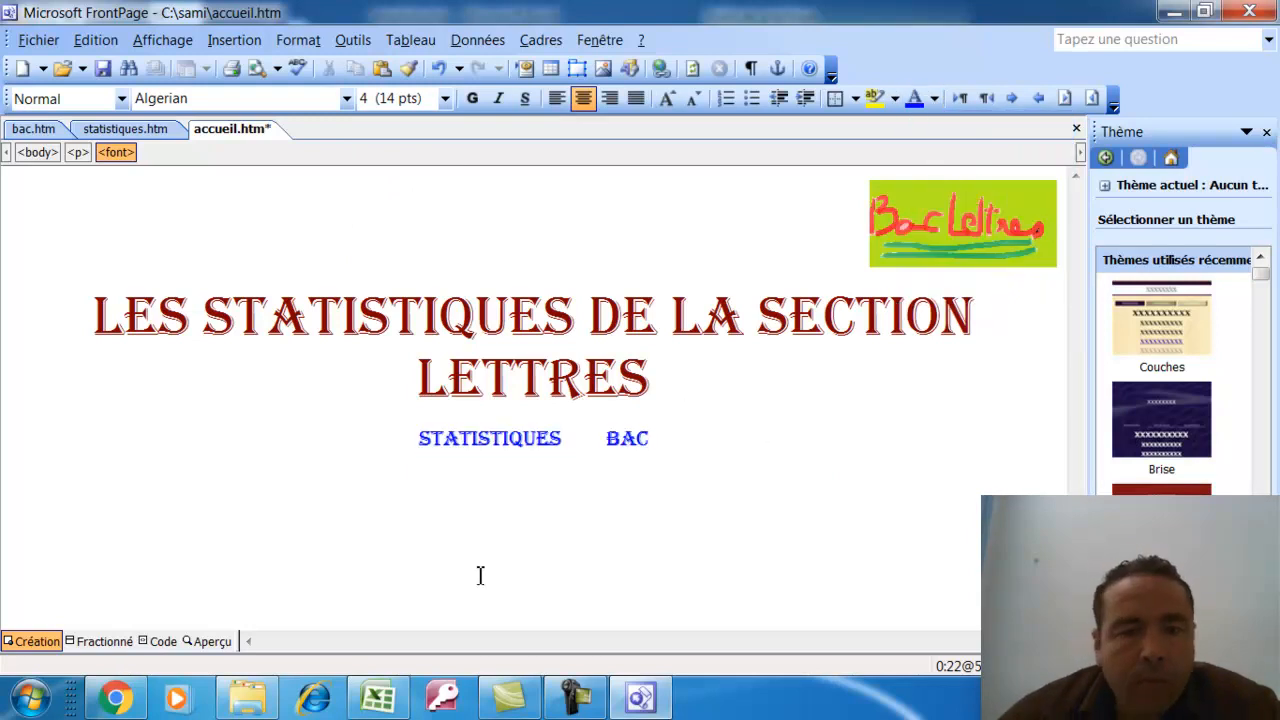
Review the exam's hyperlink instructions and the Statistiques and Bac page names
left_click(104, 706)
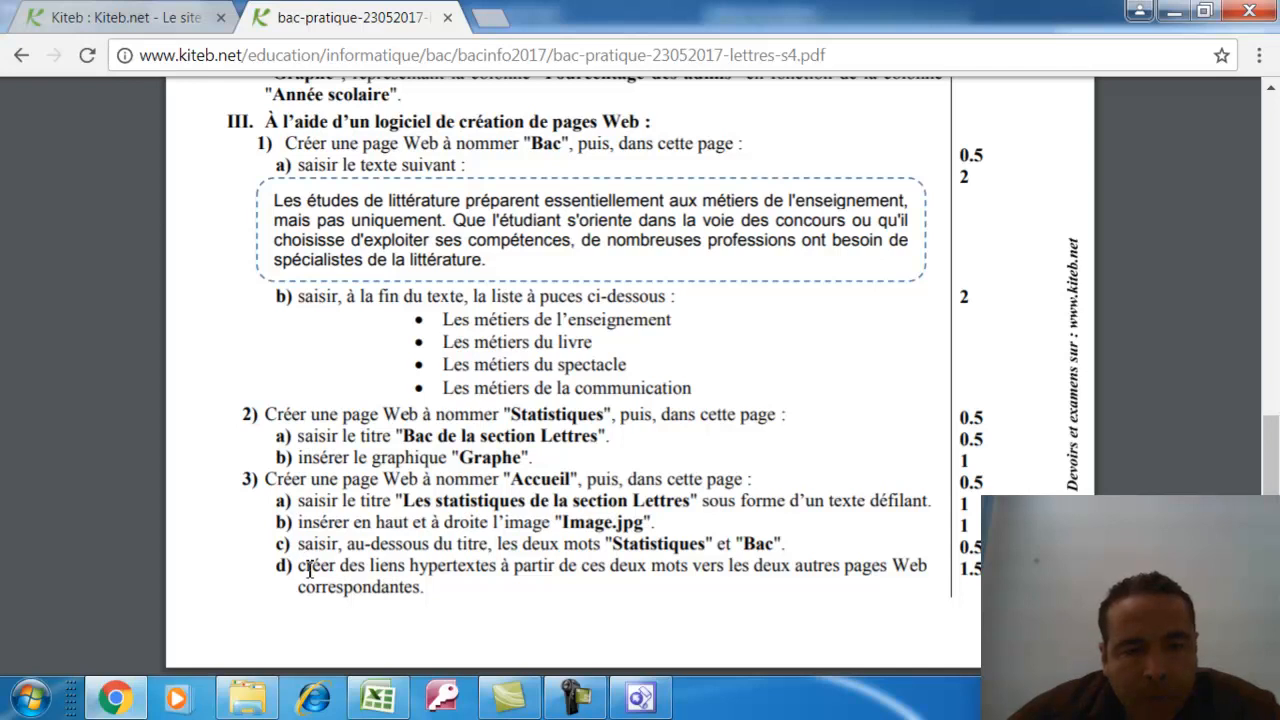
left_click_drag(318, 568, 922, 568)
left_click(582, 568)
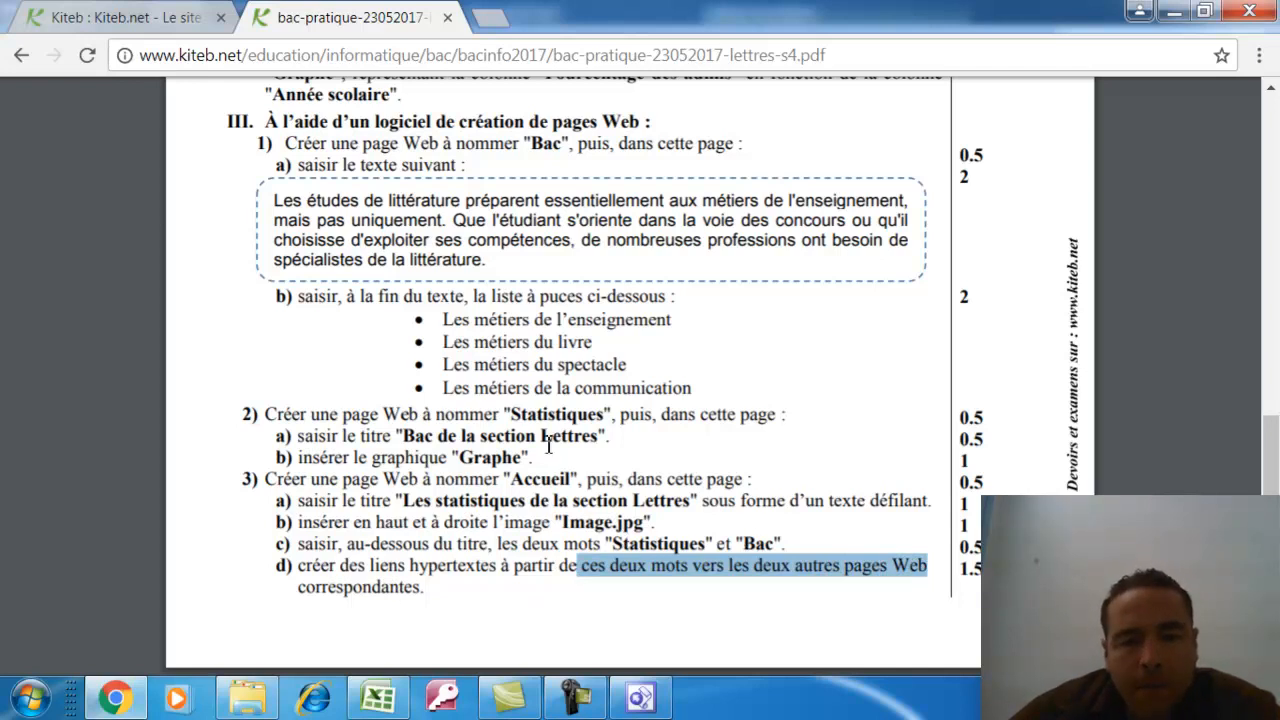
left_click_drag(514, 418, 590, 418)
left_click_drag(532, 145, 562, 147)
left_click(640, 700)
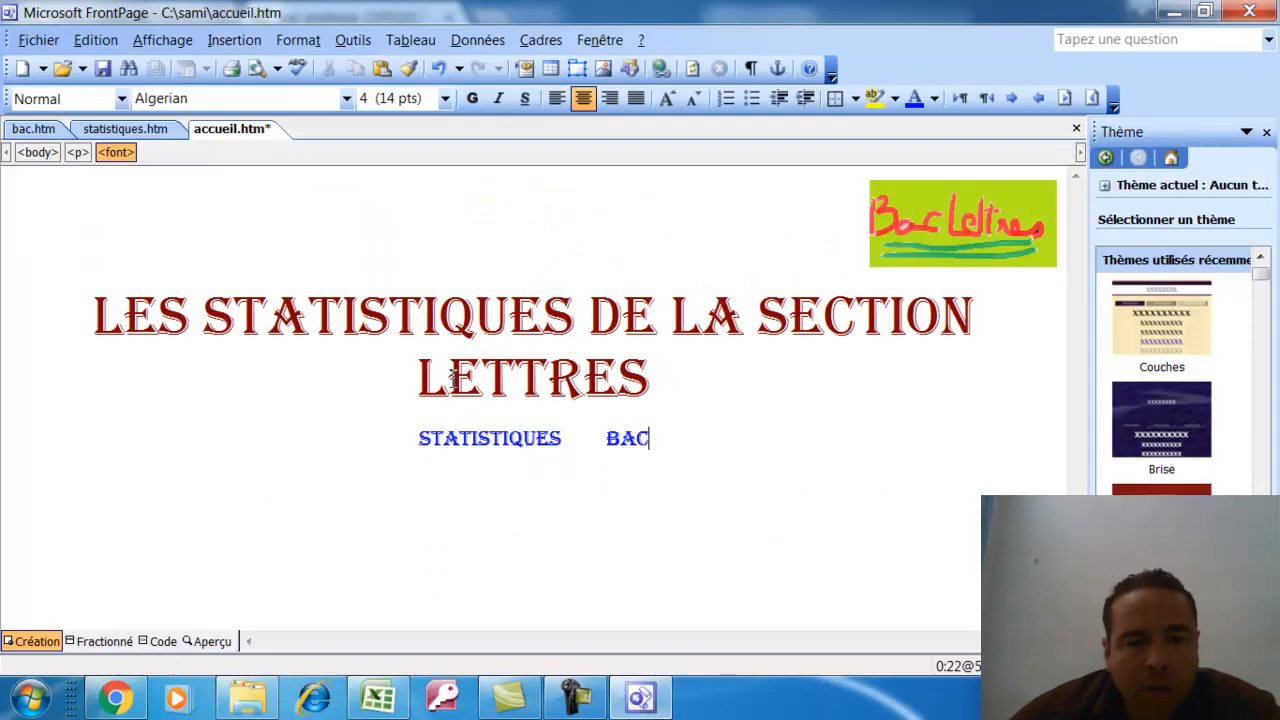
Link the word STATISTIQUES to statistiques.htm
left_click_drag(422, 442, 562, 440)
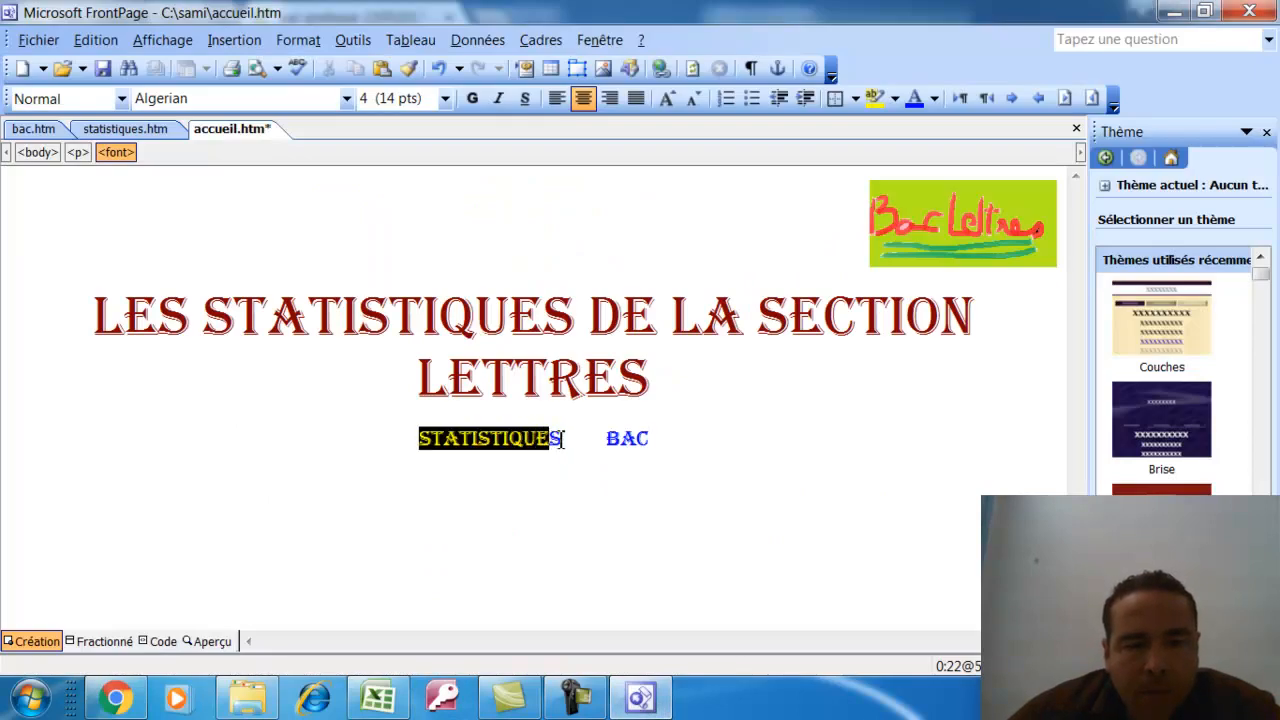
left_click(234, 40)
left_click(290, 349)
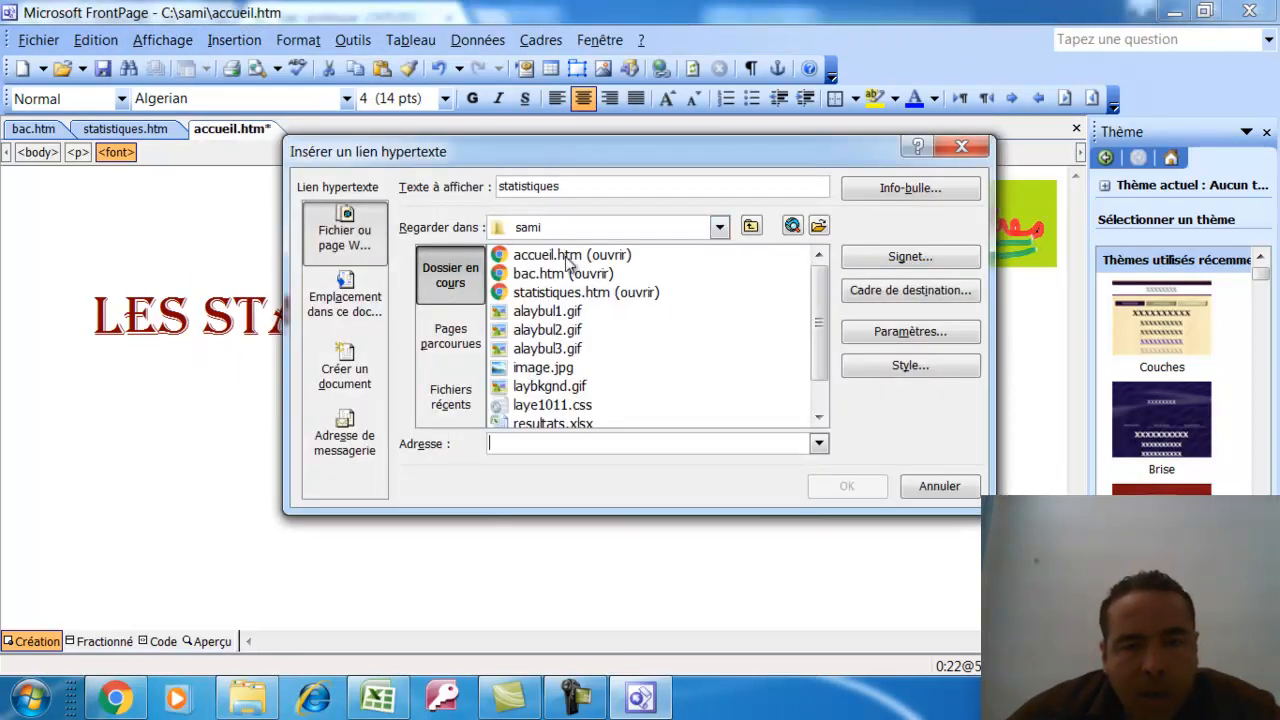
left_click(540, 296)
left_click(840, 485)
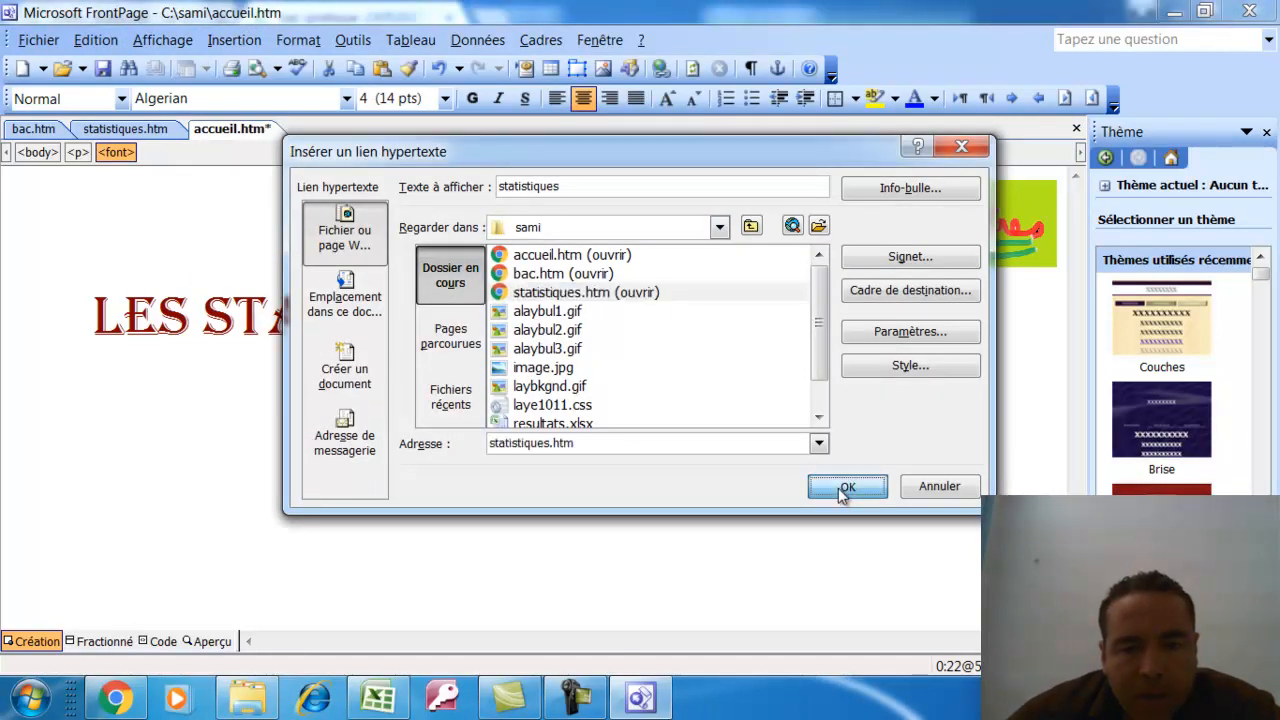
Link the word BAC to bac.htm and apply the Couches theme to the page
left_click_drag(604, 437, 650, 443)
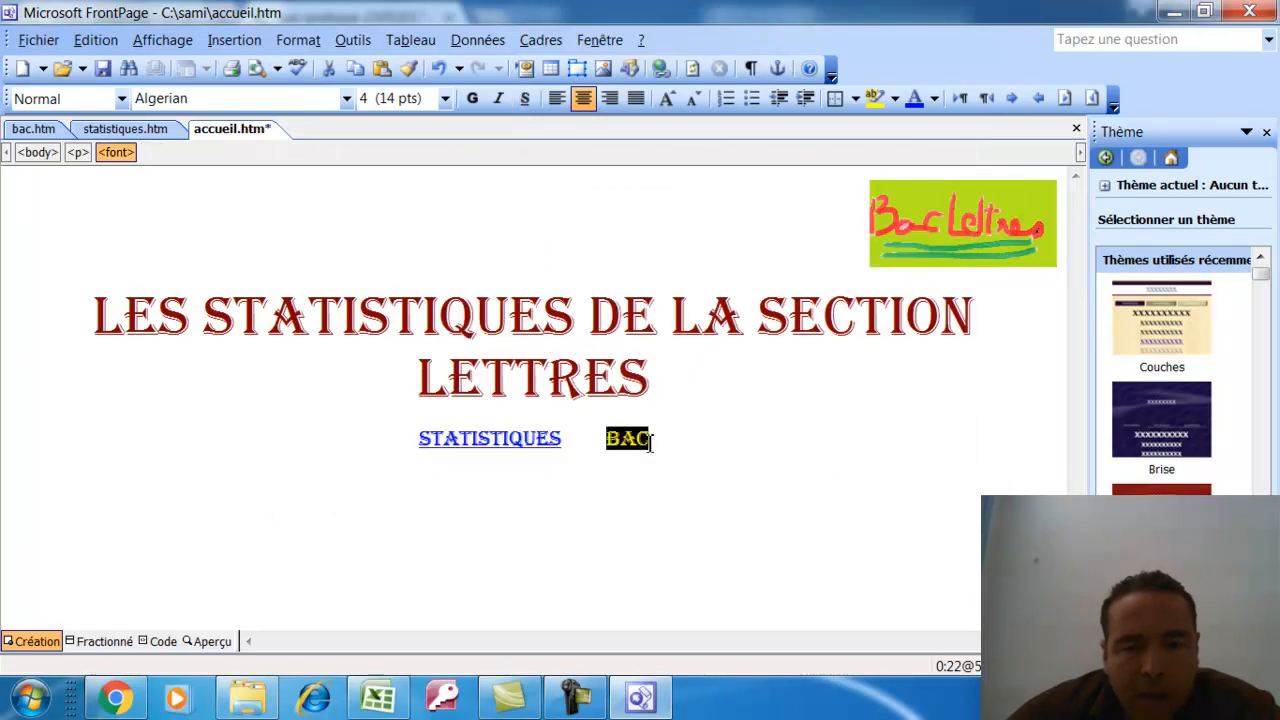
left_click(234, 40)
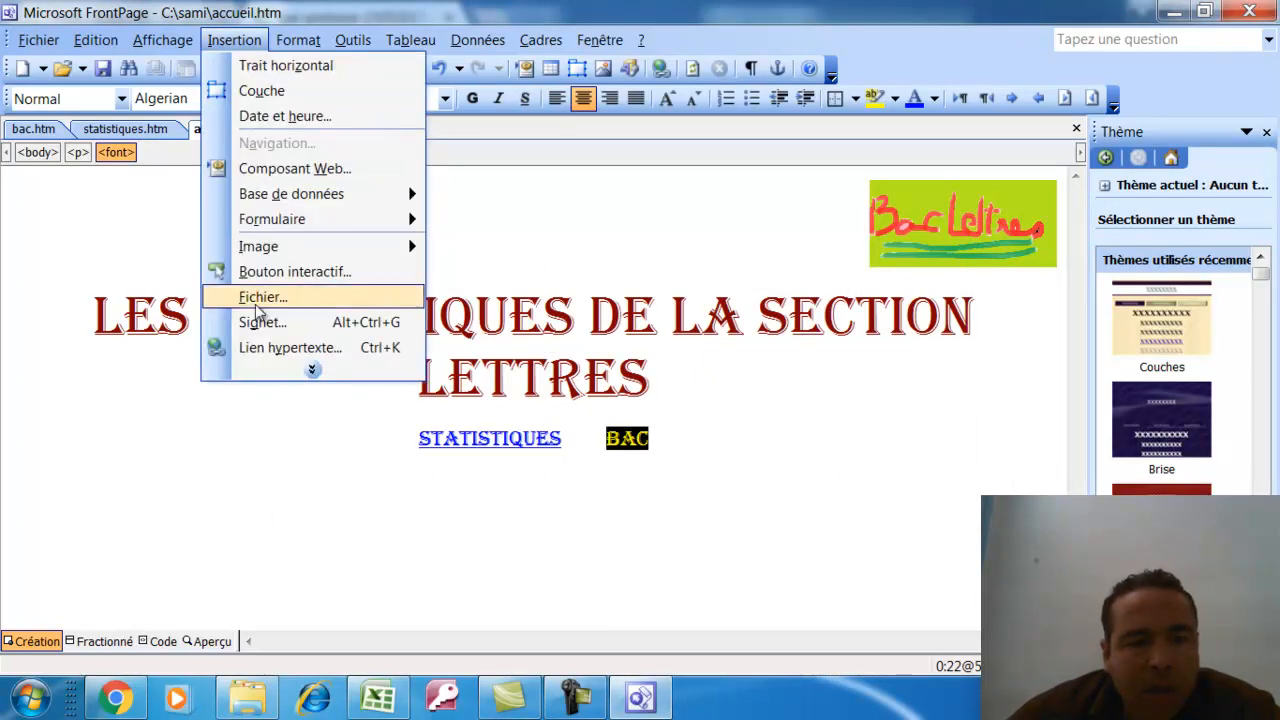
left_click(268, 349)
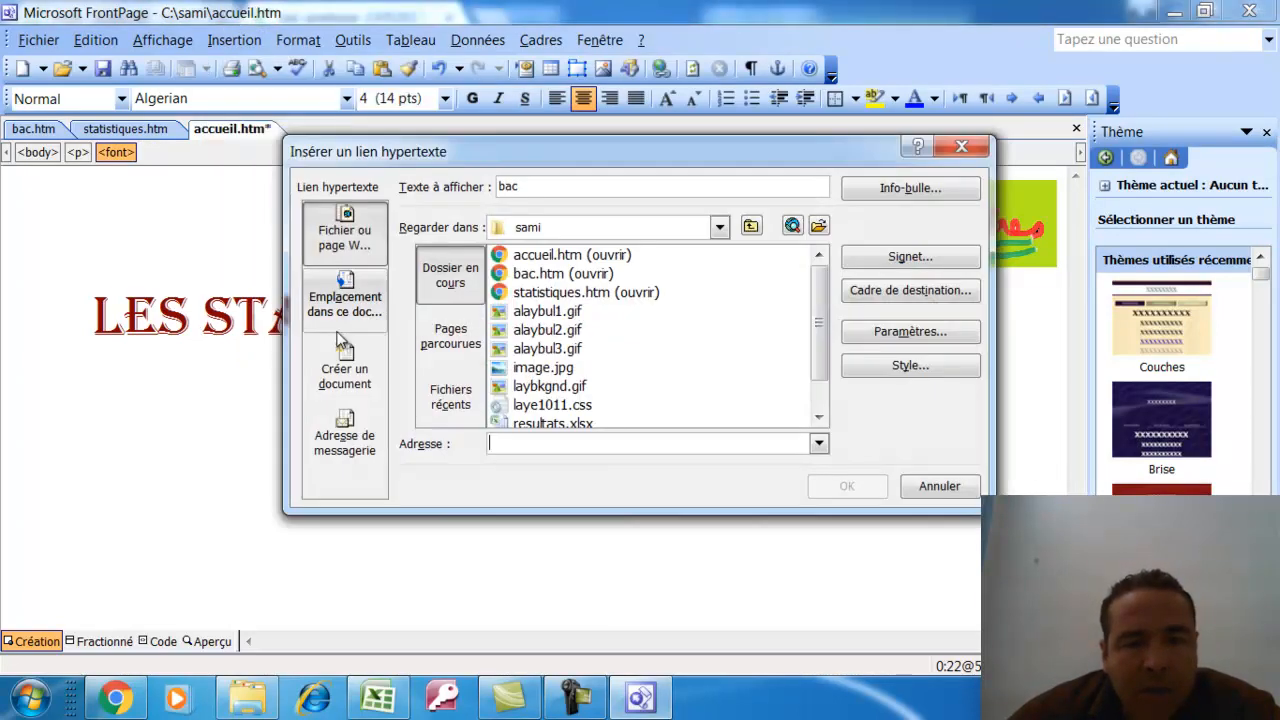
left_click(548, 274)
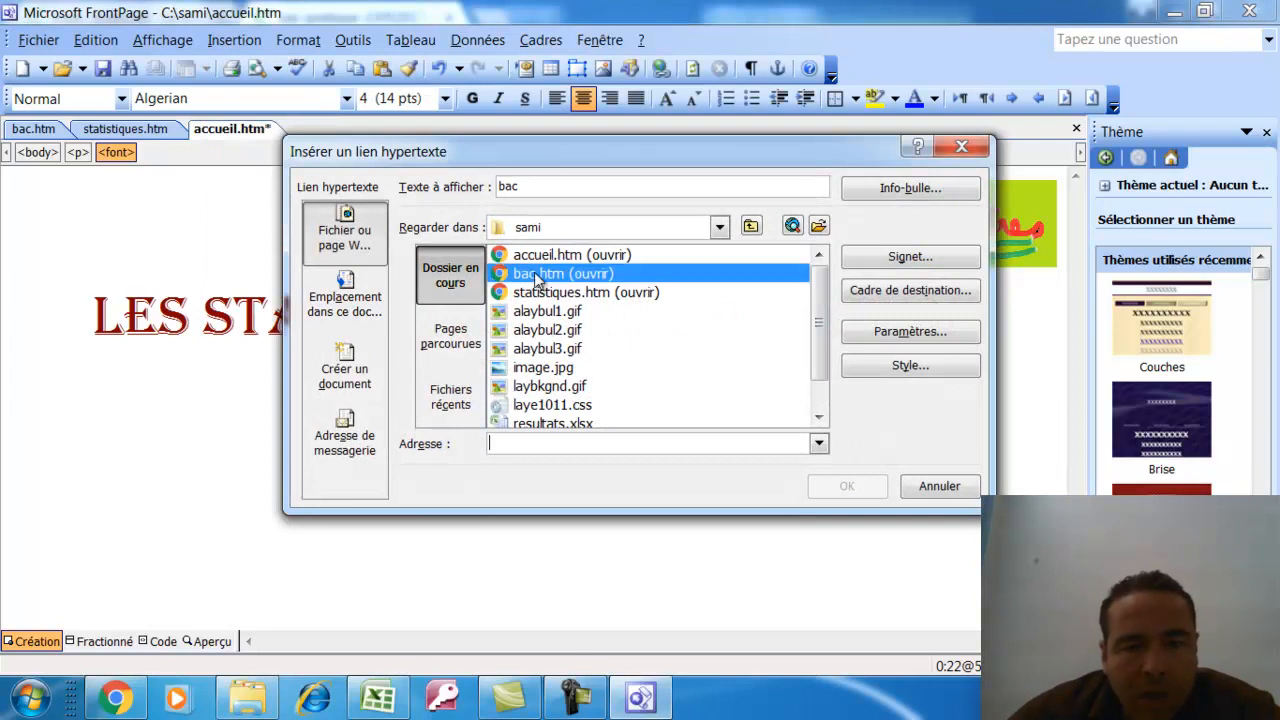
left_click(847, 487)
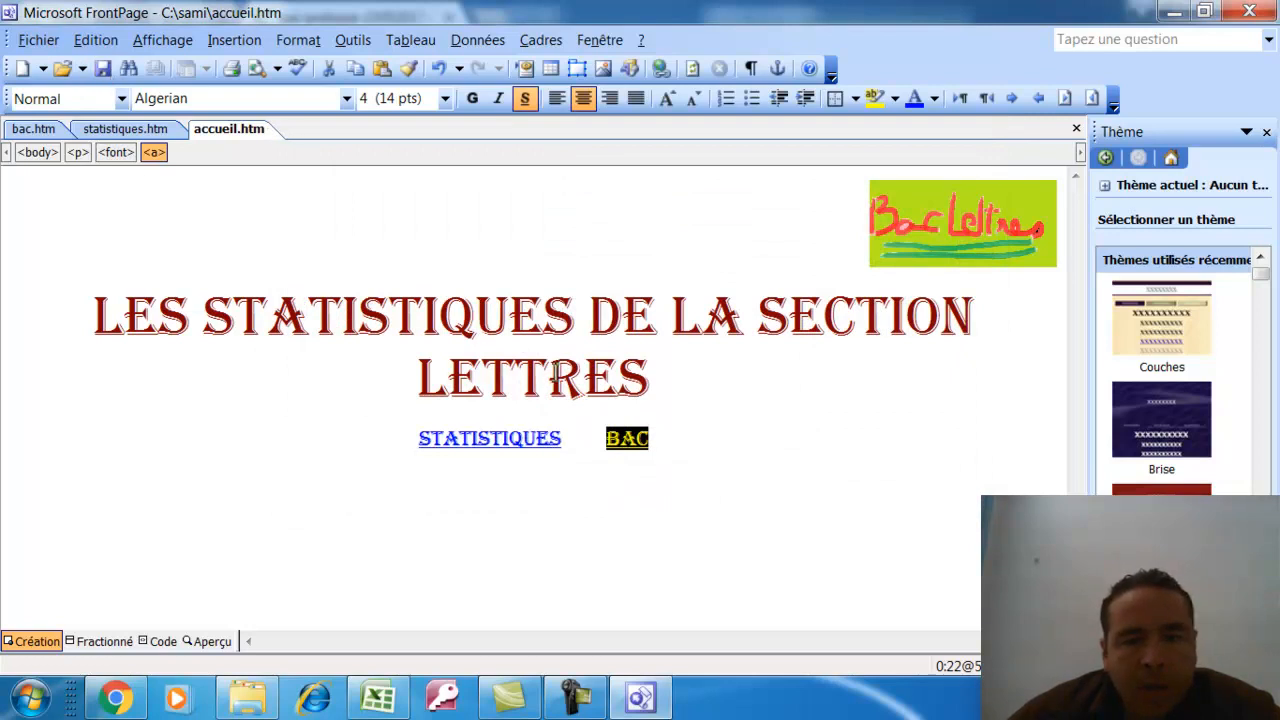
left_click(920, 272)
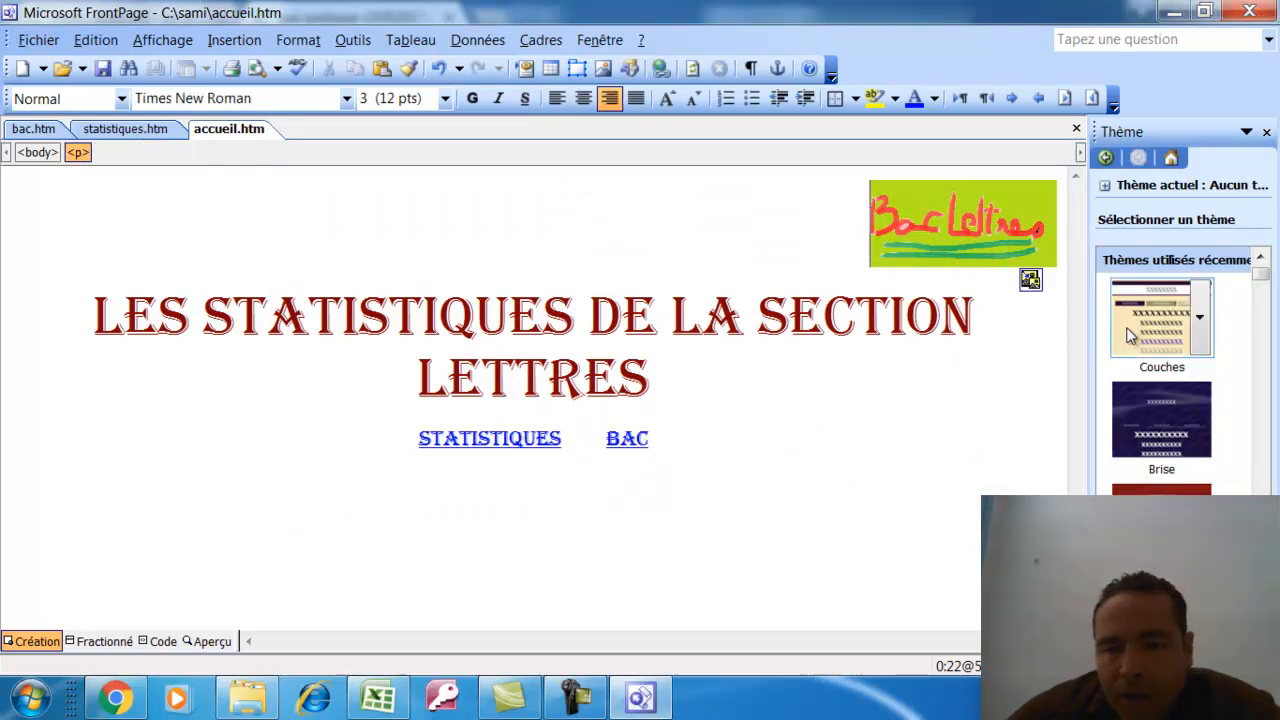
left_click(1125, 336)
Save the accueil page and switch to the Aperçu preview
left_click(729, 484)
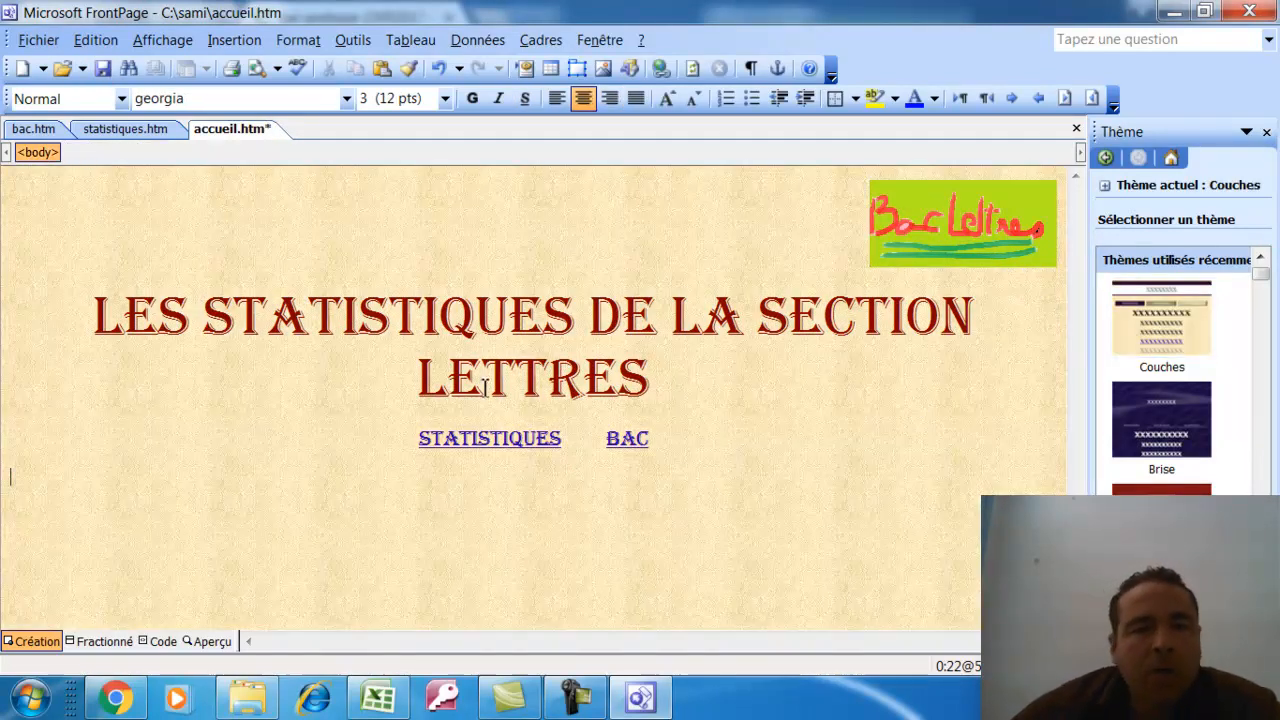
left_click(103, 70)
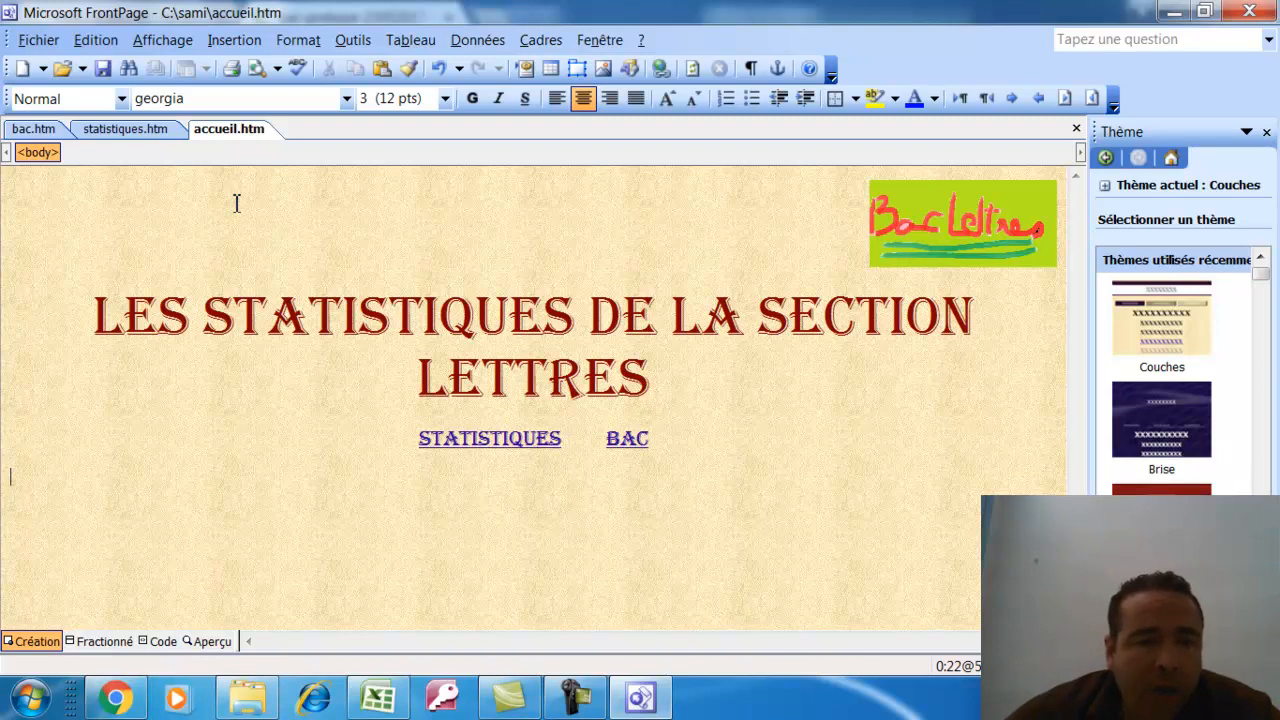
left_click(197, 642)
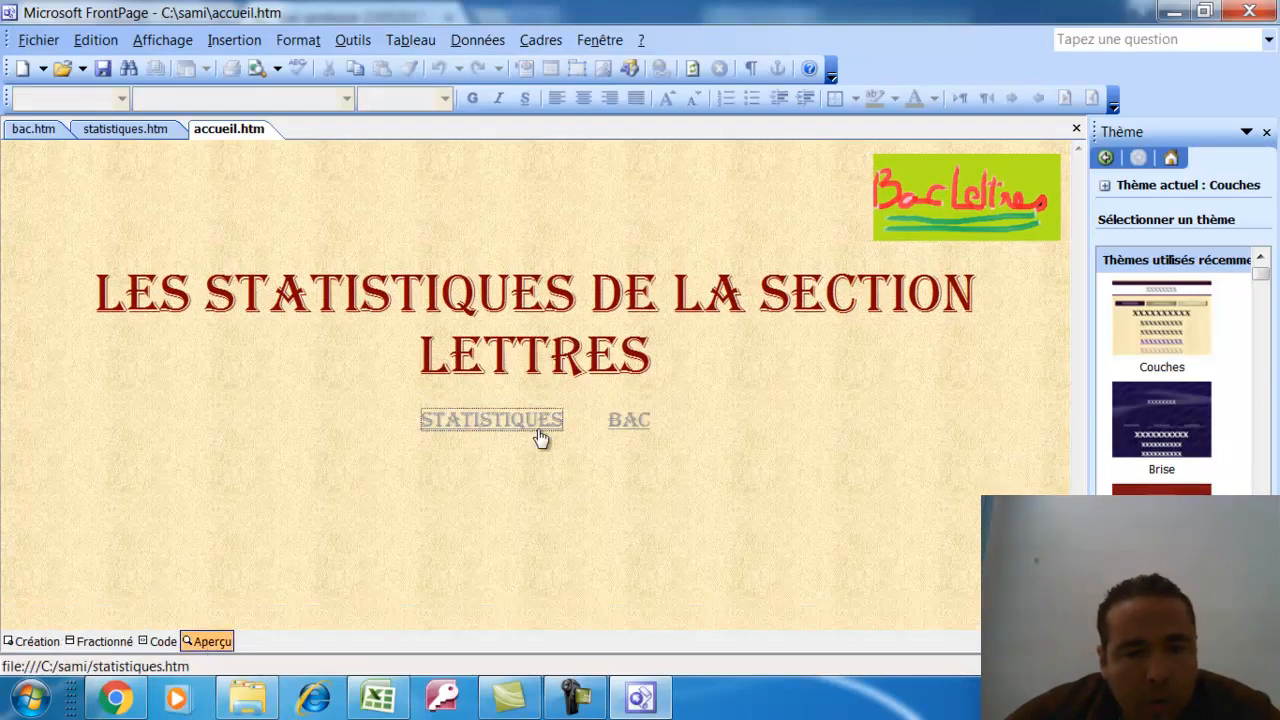
Test the BAC and STATISTIQUES links in the preview, then minimize FrontPage
left_click(632, 422)
left_click(487, 428)
left_click(640, 425)
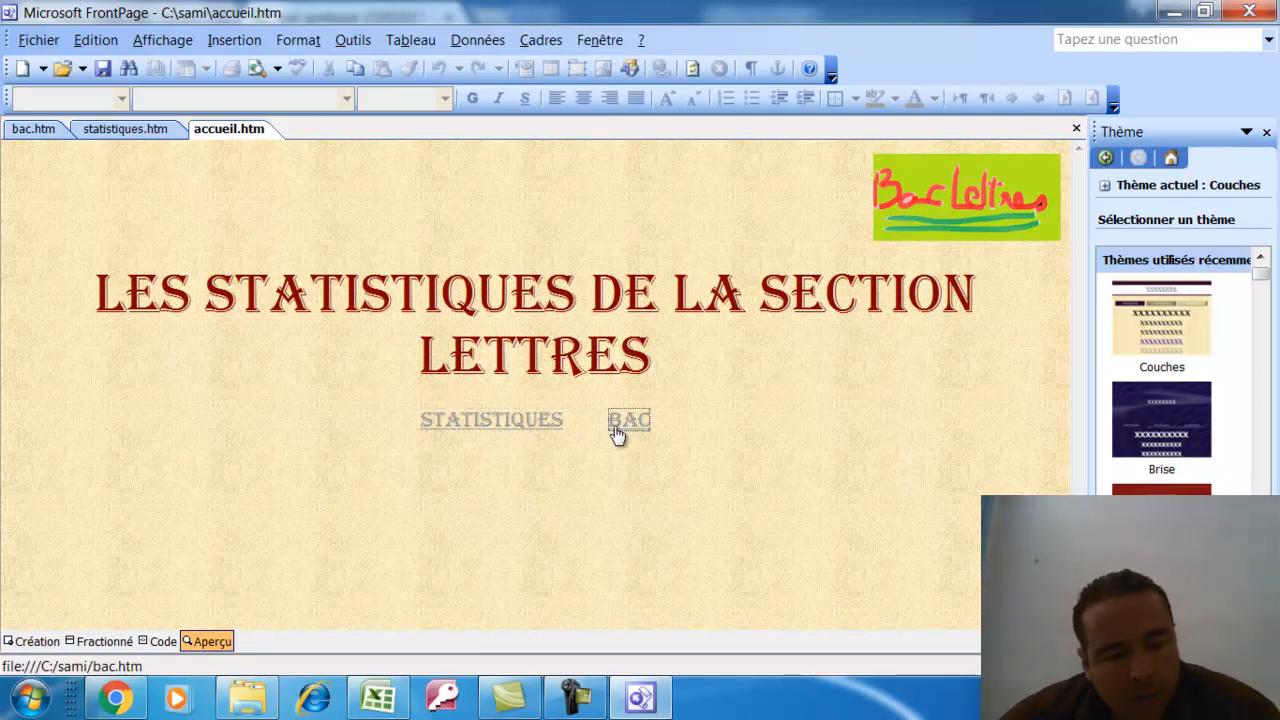
left_click(543, 429)
left_click(620, 428)
left_click(518, 428)
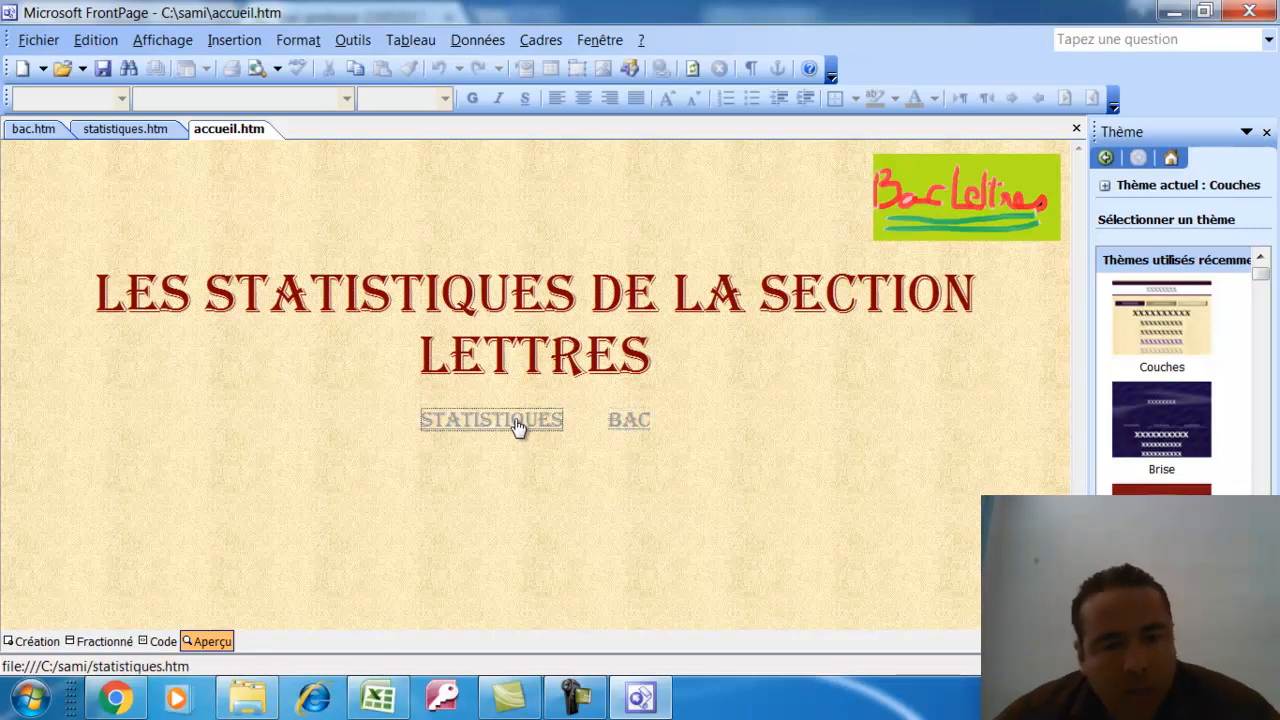
left_click(622, 425)
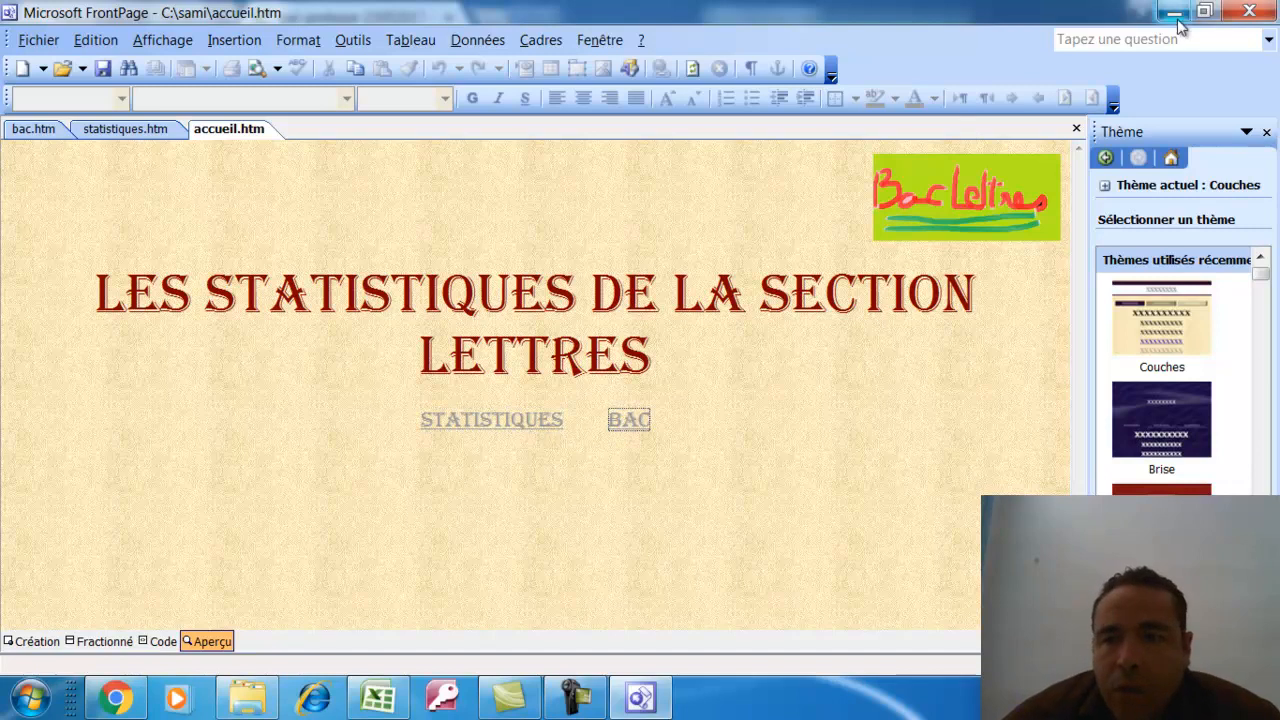
left_click(1174, 12)
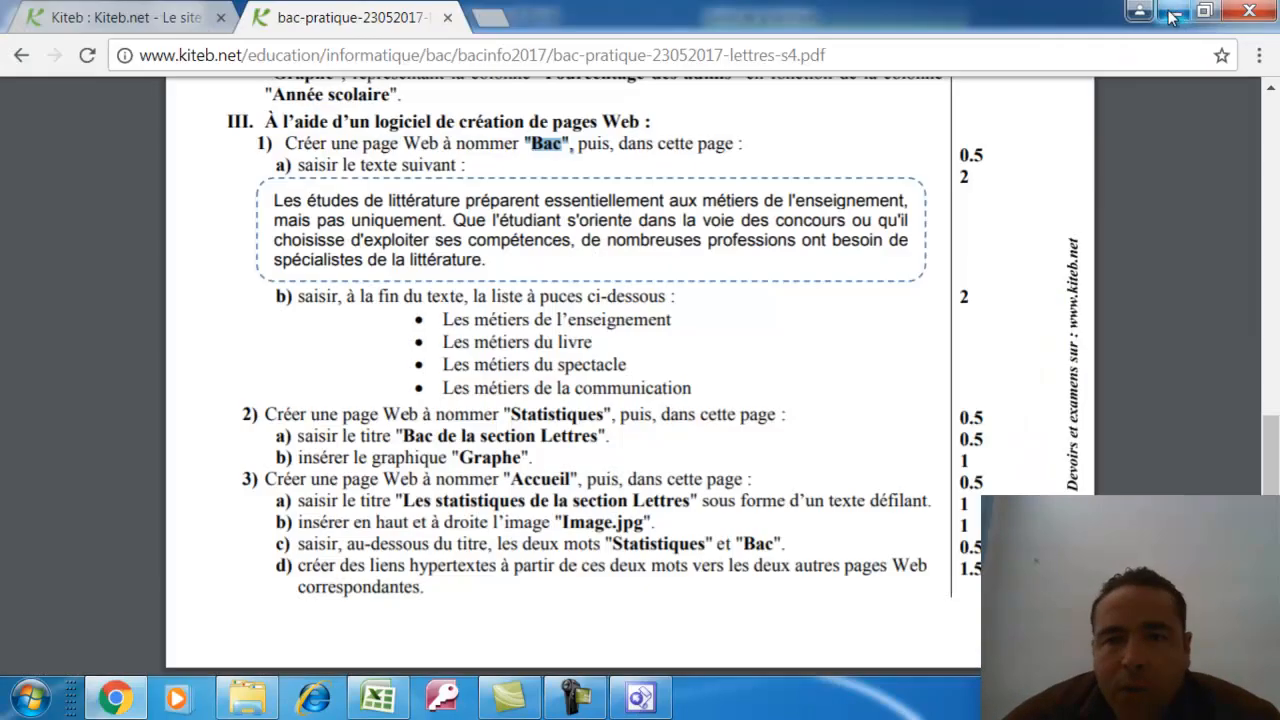
Open a new Chrome tab and a private window, then minimize everything to reach the desktop
left_click(502, 22)
left_click(1258, 55)
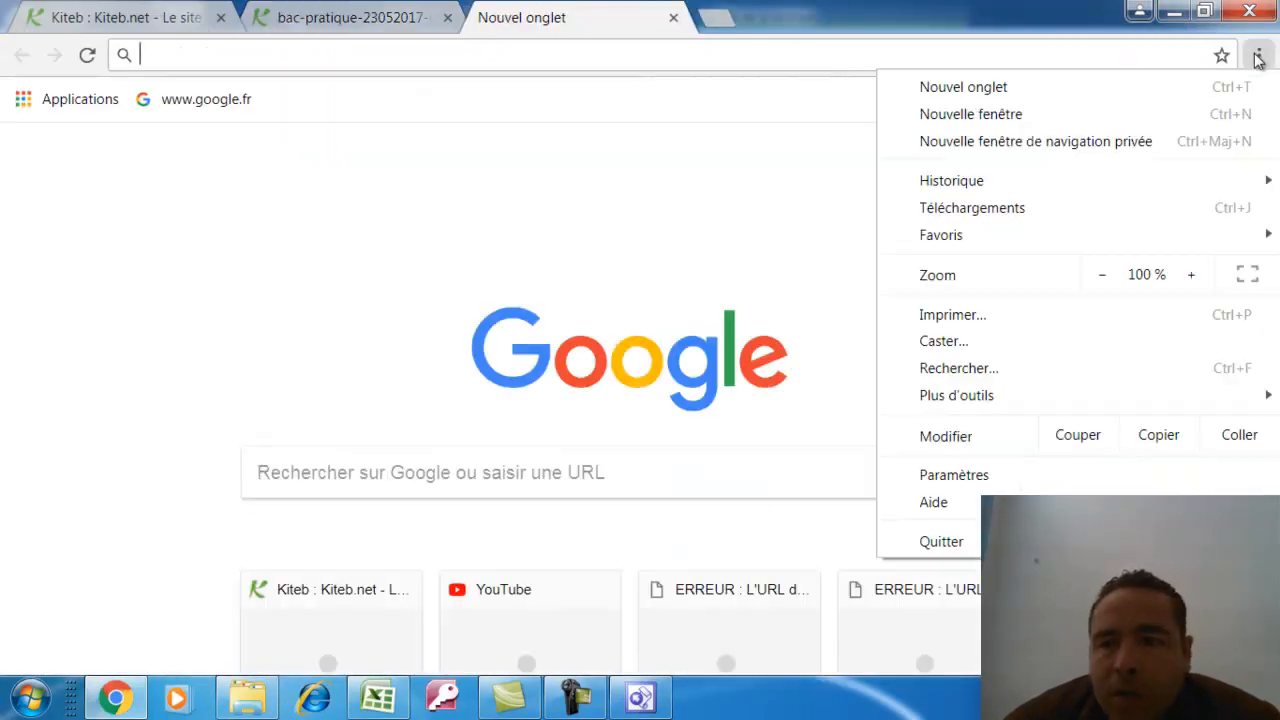
left_click(990, 148)
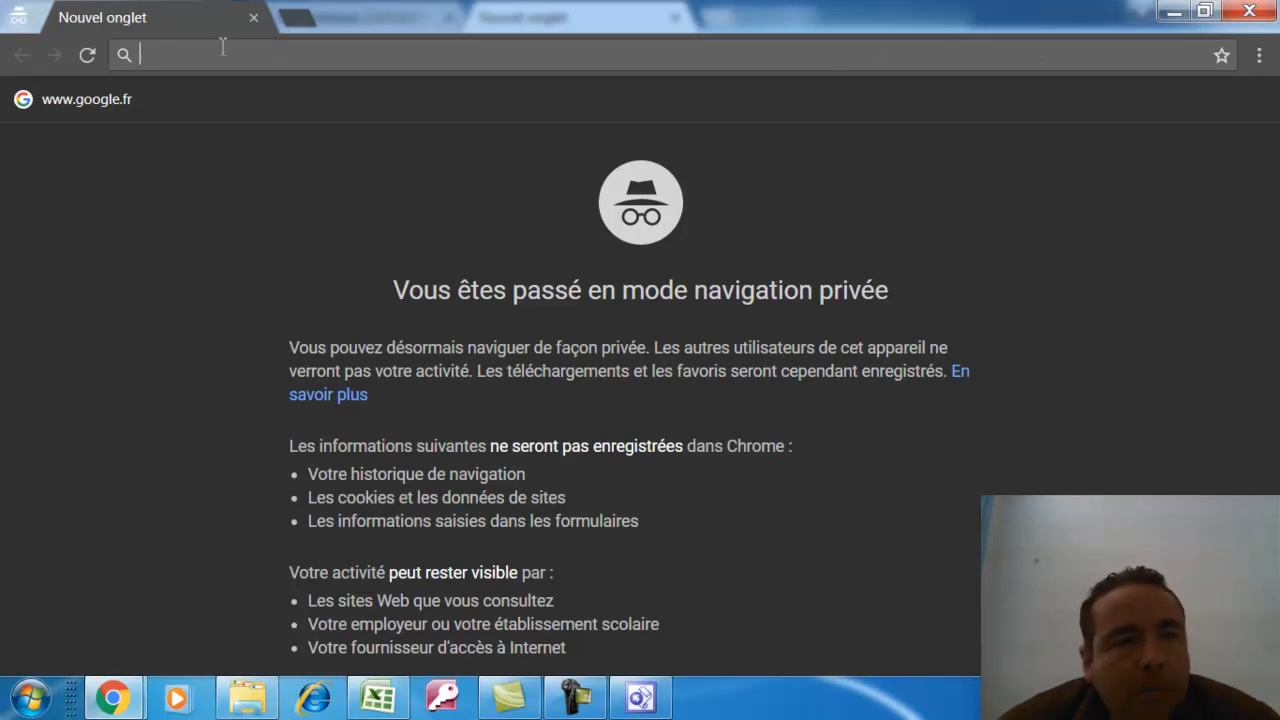
left_click(1175, 14)
left_click(1170, 14)
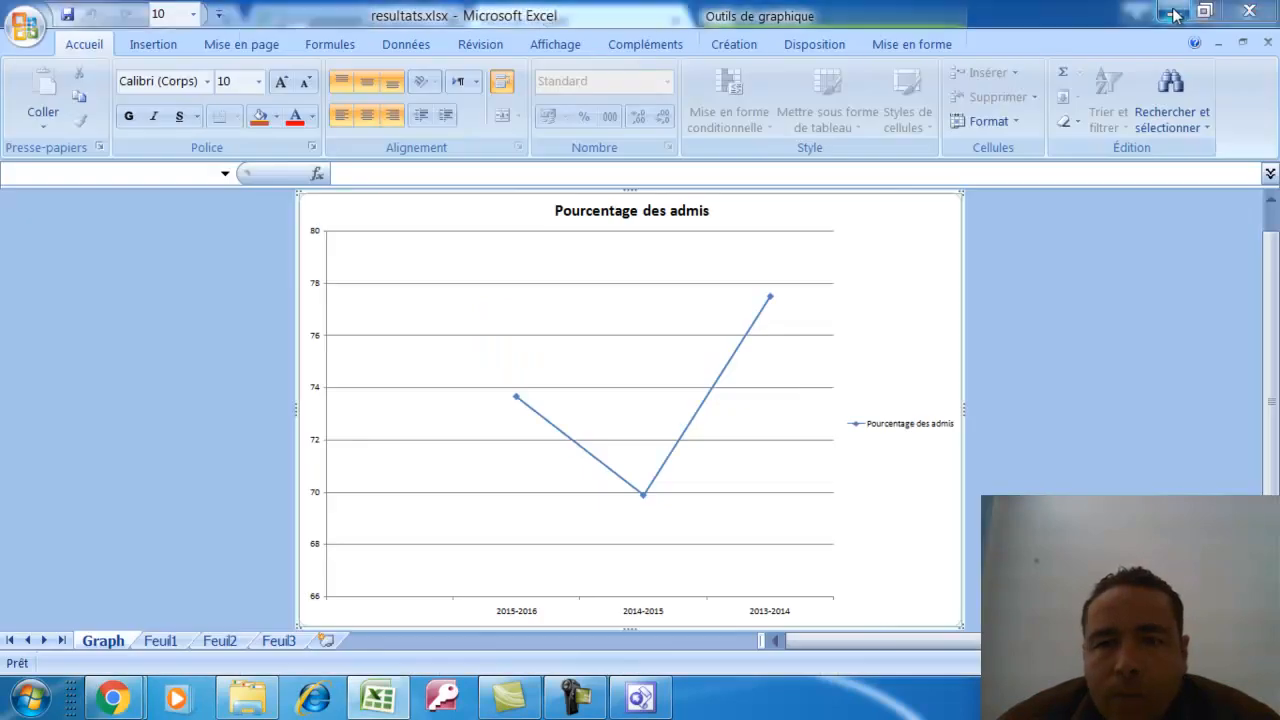
left_click(1174, 12)
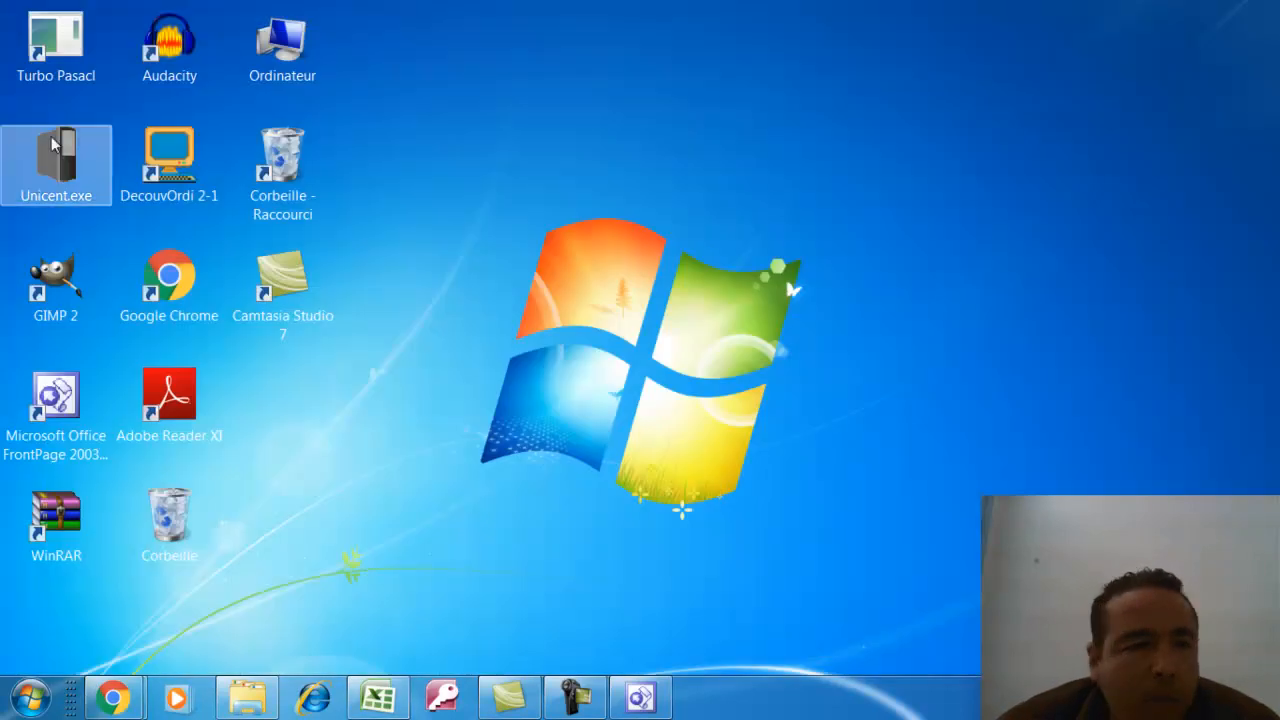
Open accueil.htm from the C:\sami folder in the browser
double_click(300, 58)
double_click(450, 268)
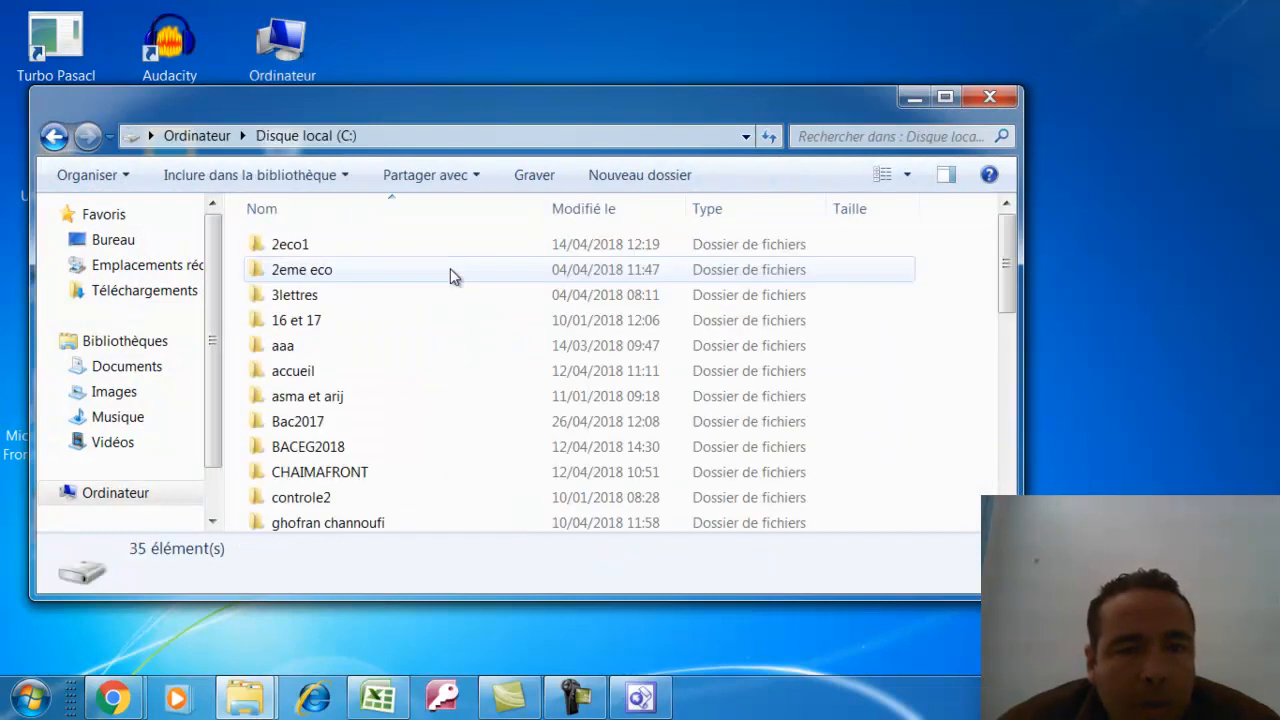
left_click(305, 421)
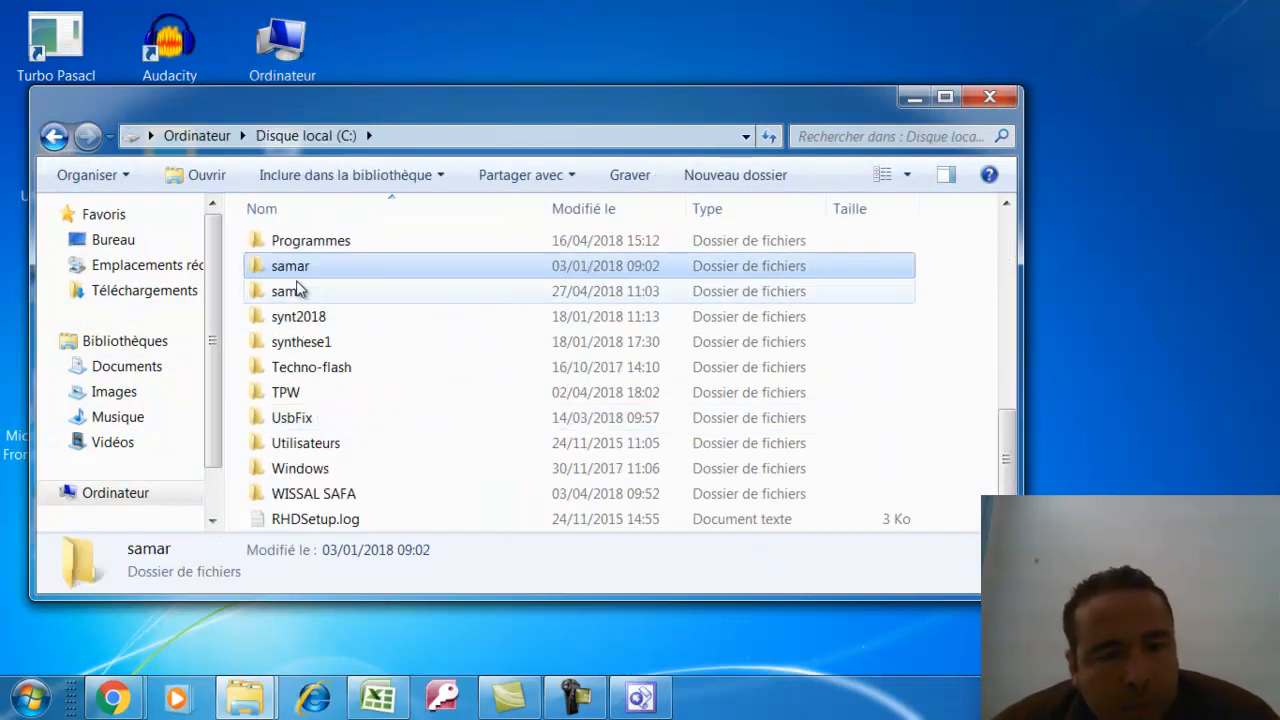
double_click(294, 291)
double_click(326, 298)
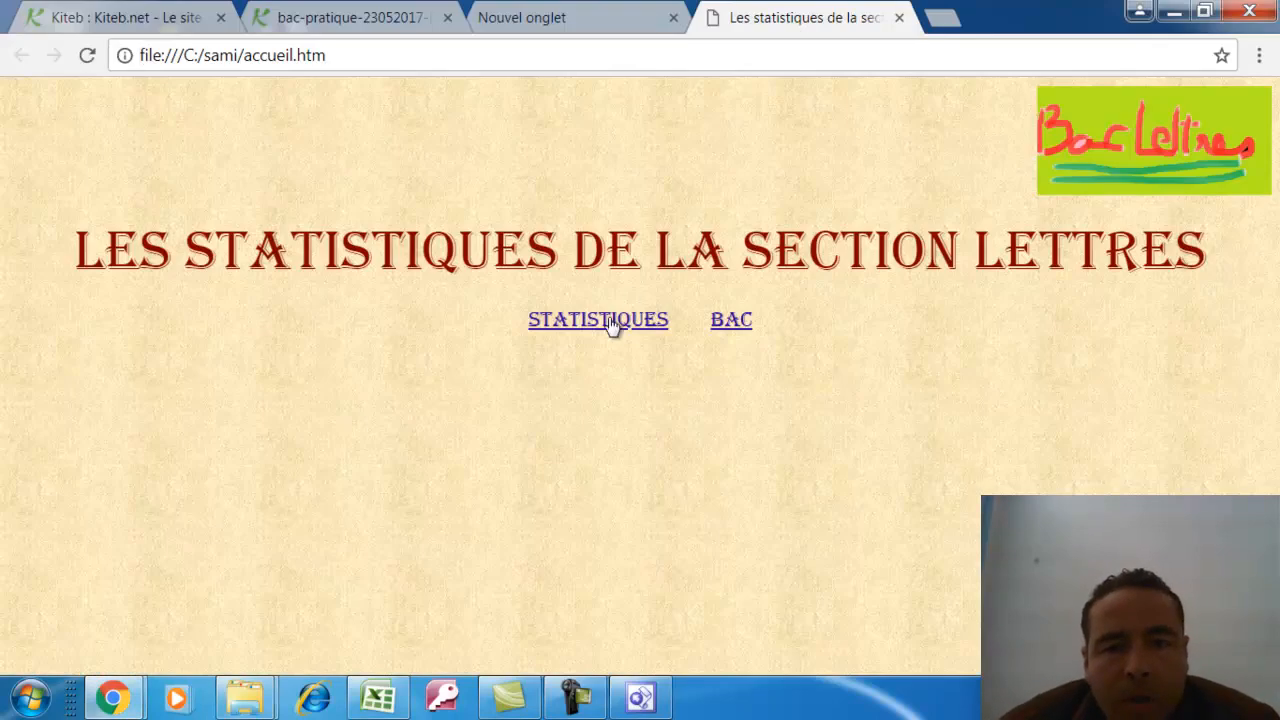
Follow the STATISTIQUES link, go back home, then follow the BAC link
left_click(605, 328)
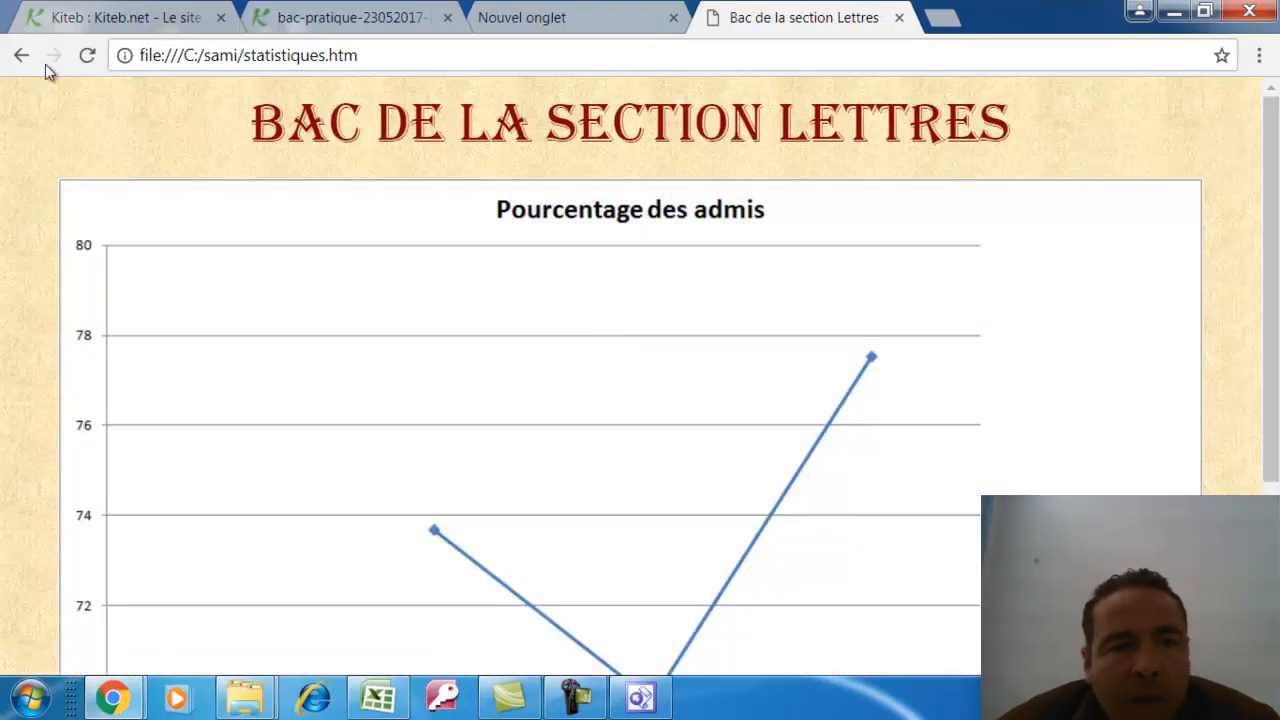
left_click(18, 56)
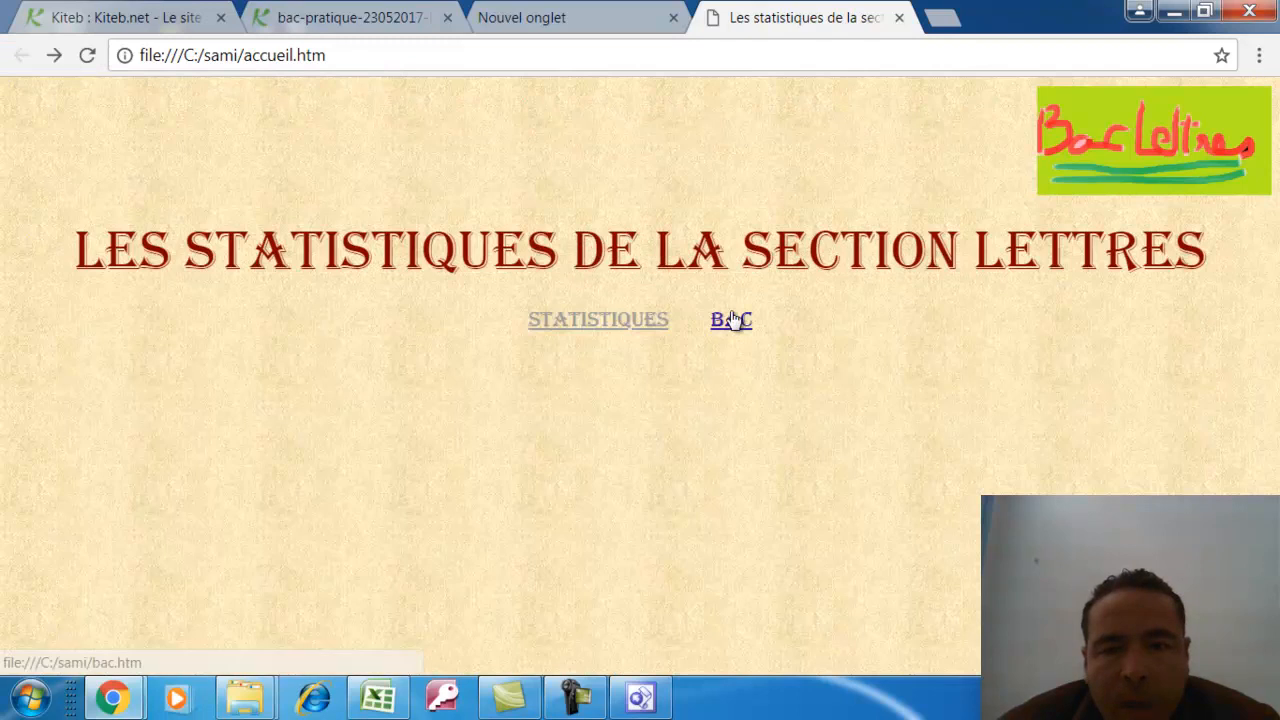
left_click(728, 318)
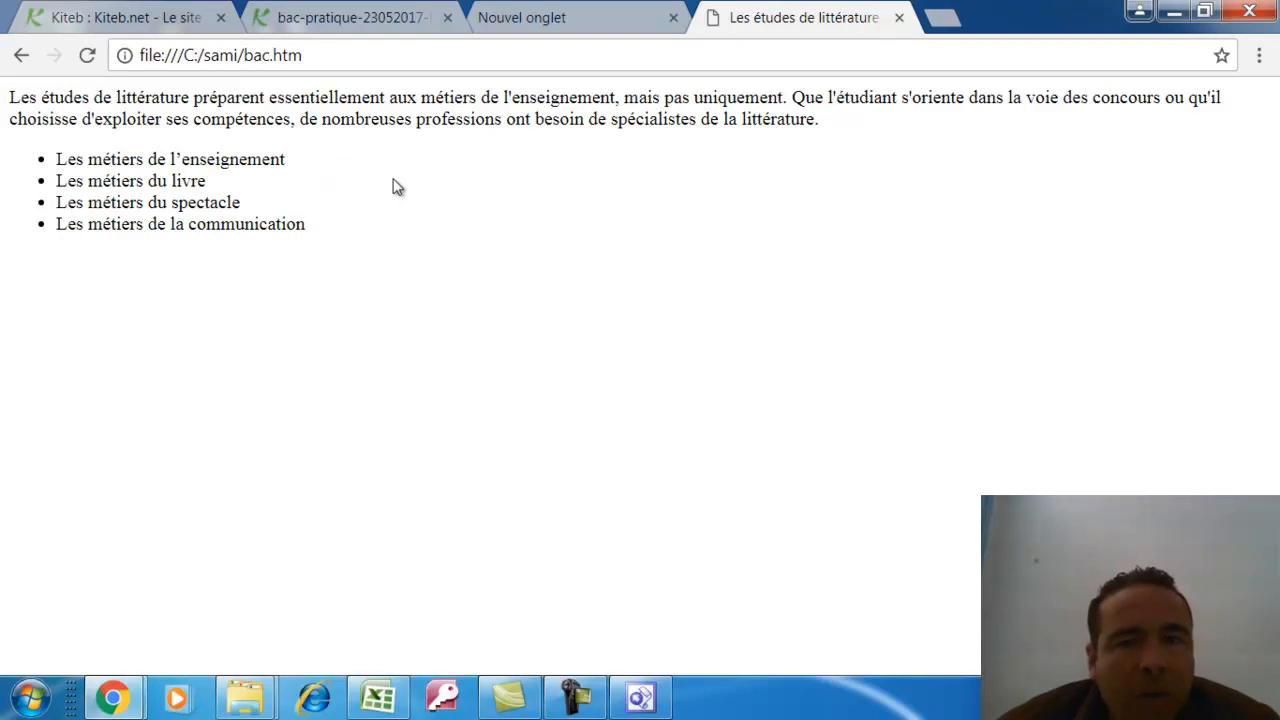
Give bac.htm the Couches theme and type BAC on a new first line
left_click(640, 700)
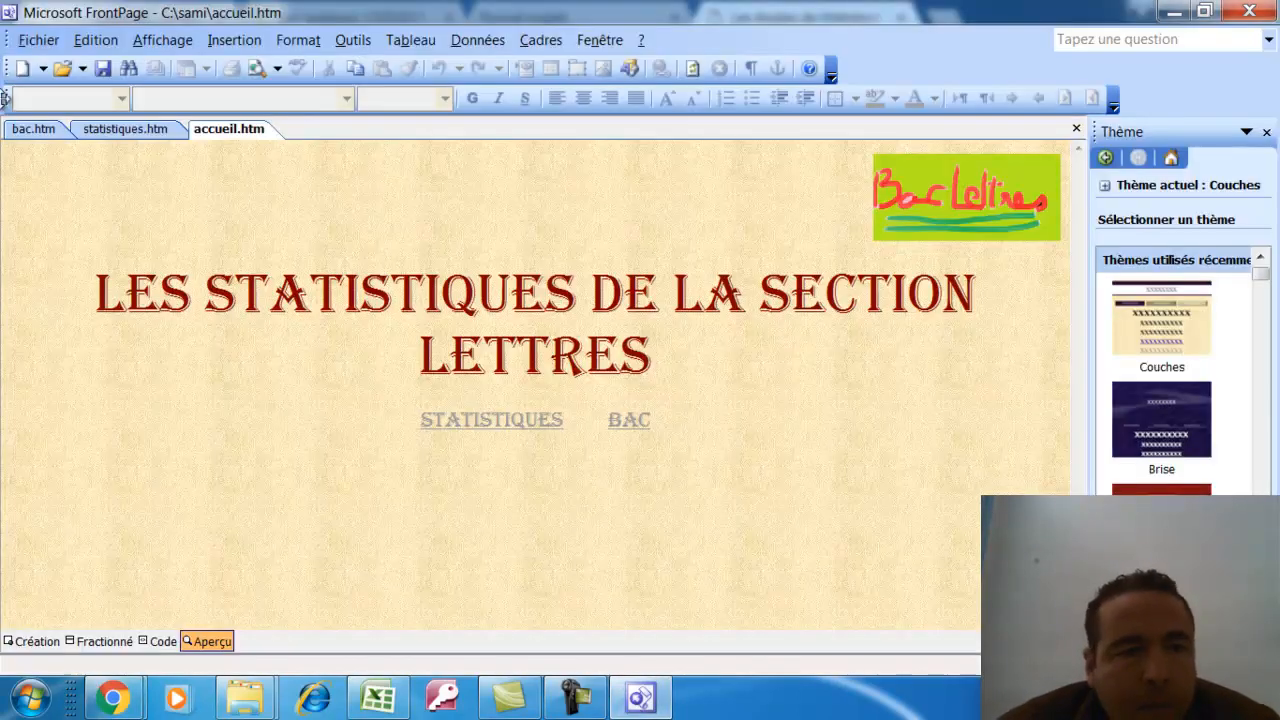
left_click(20, 132)
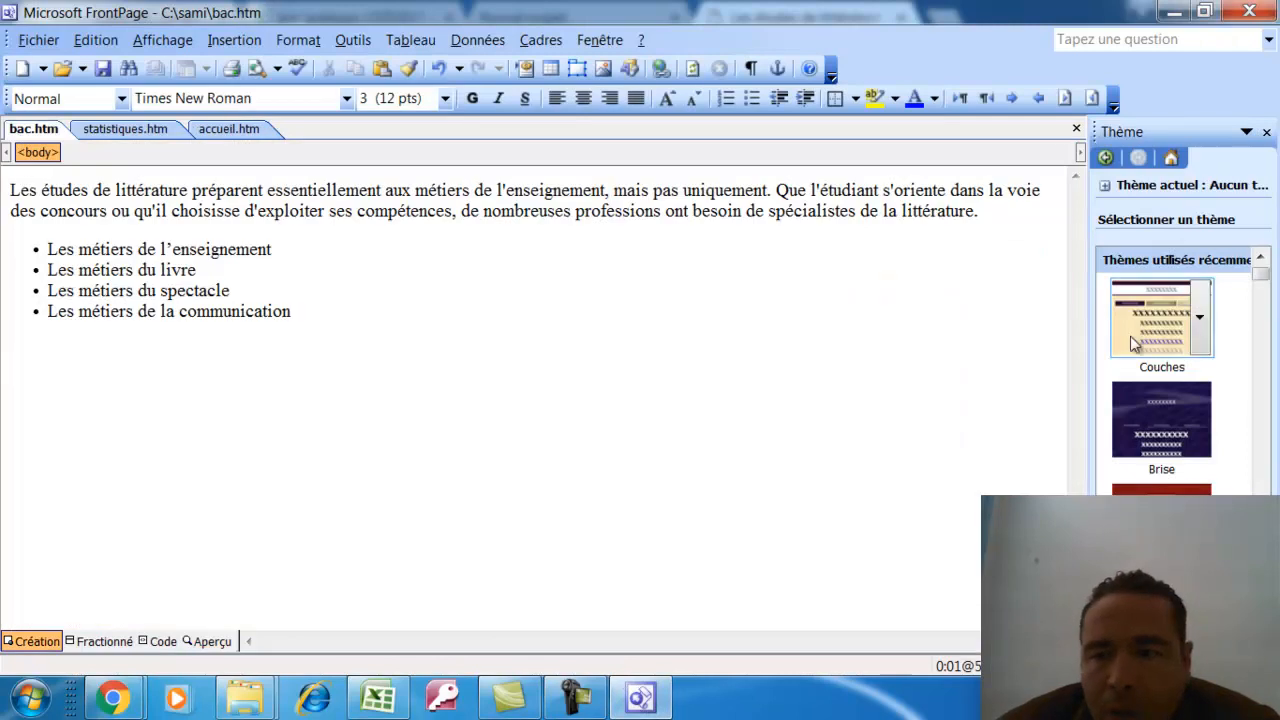
left_click(1160, 318)
left_click(575, 337)
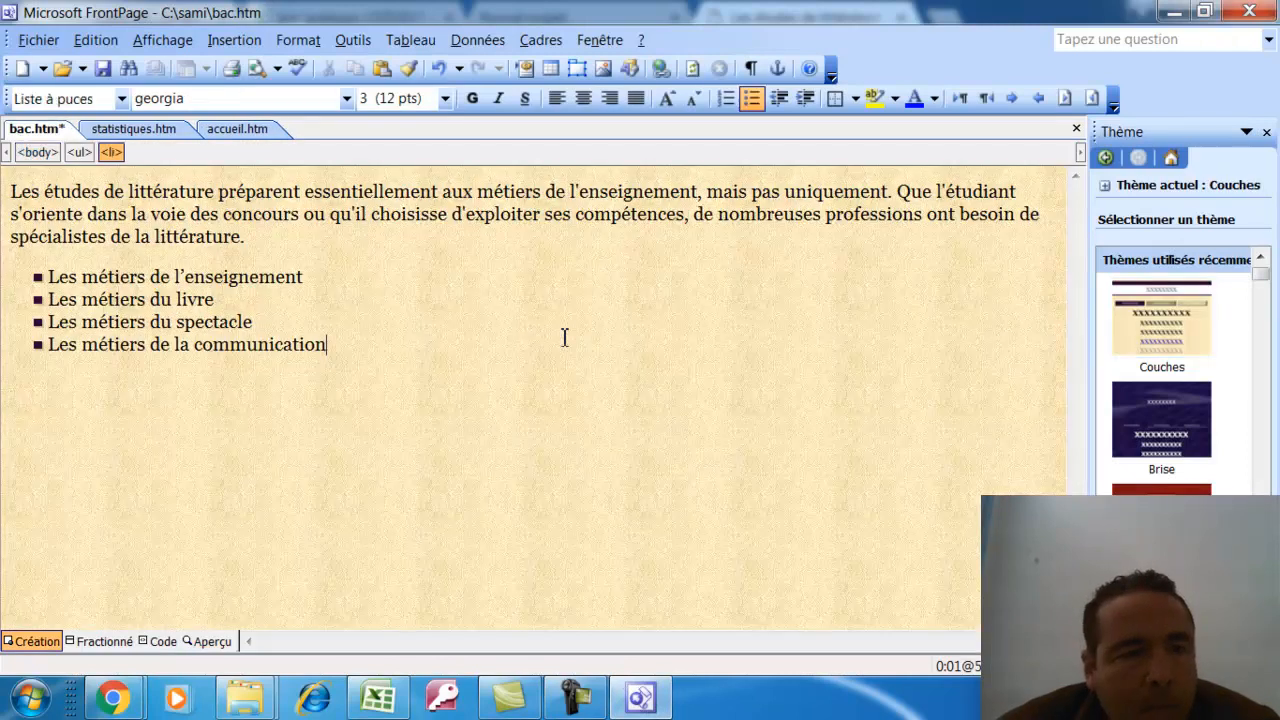
left_click(16, 192)
key("Return")
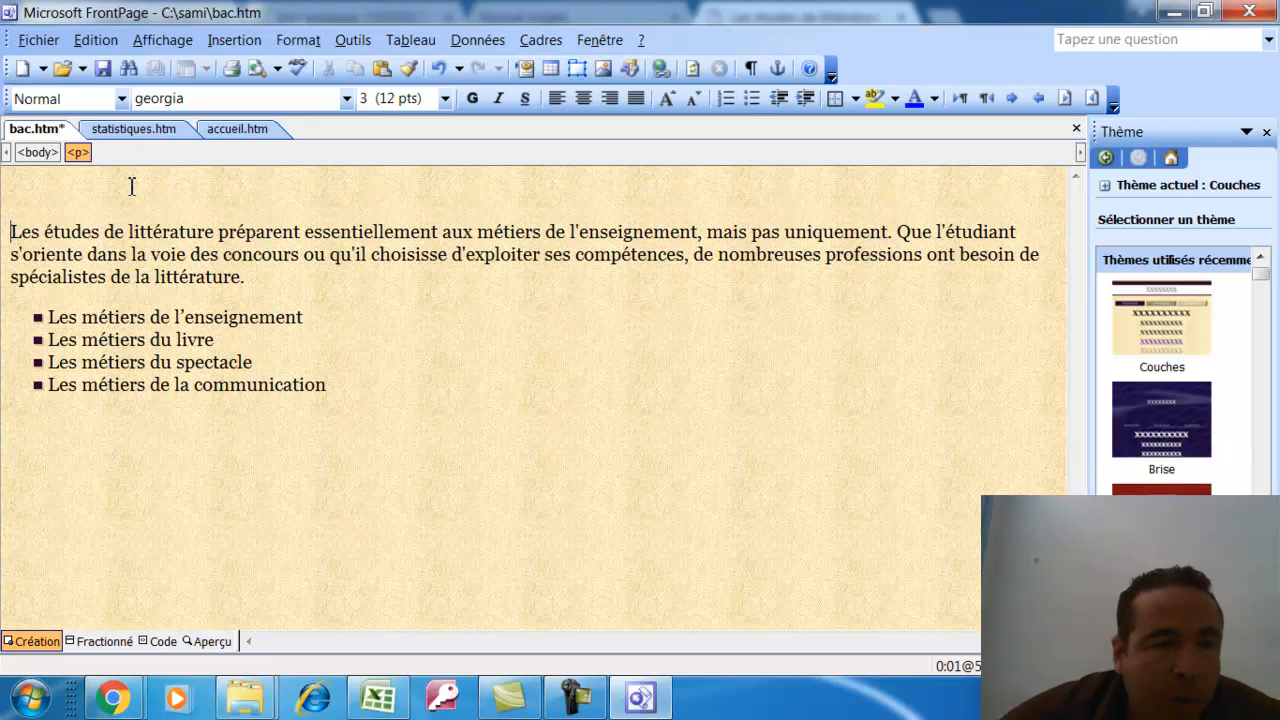
type("BAC")
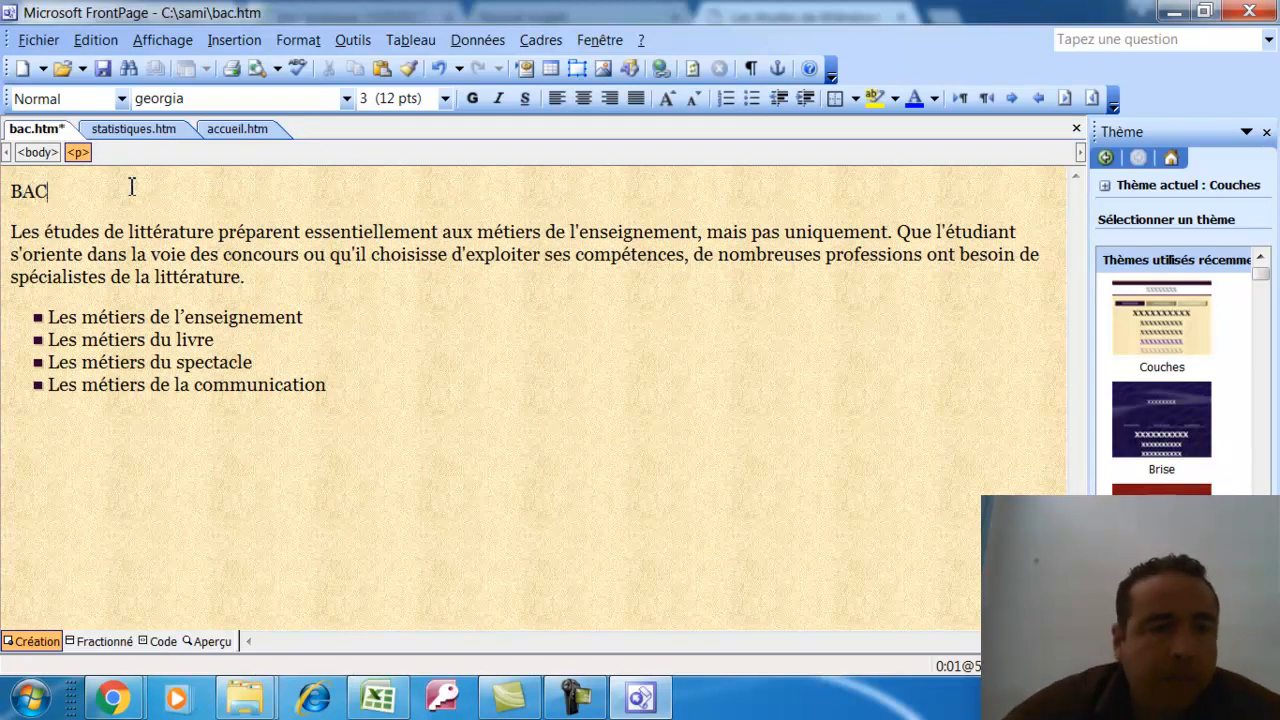
Format BAC as centred 36-pt light cyan Algerian text and save bac.htm
left_click_drag(69, 184, 5, 190)
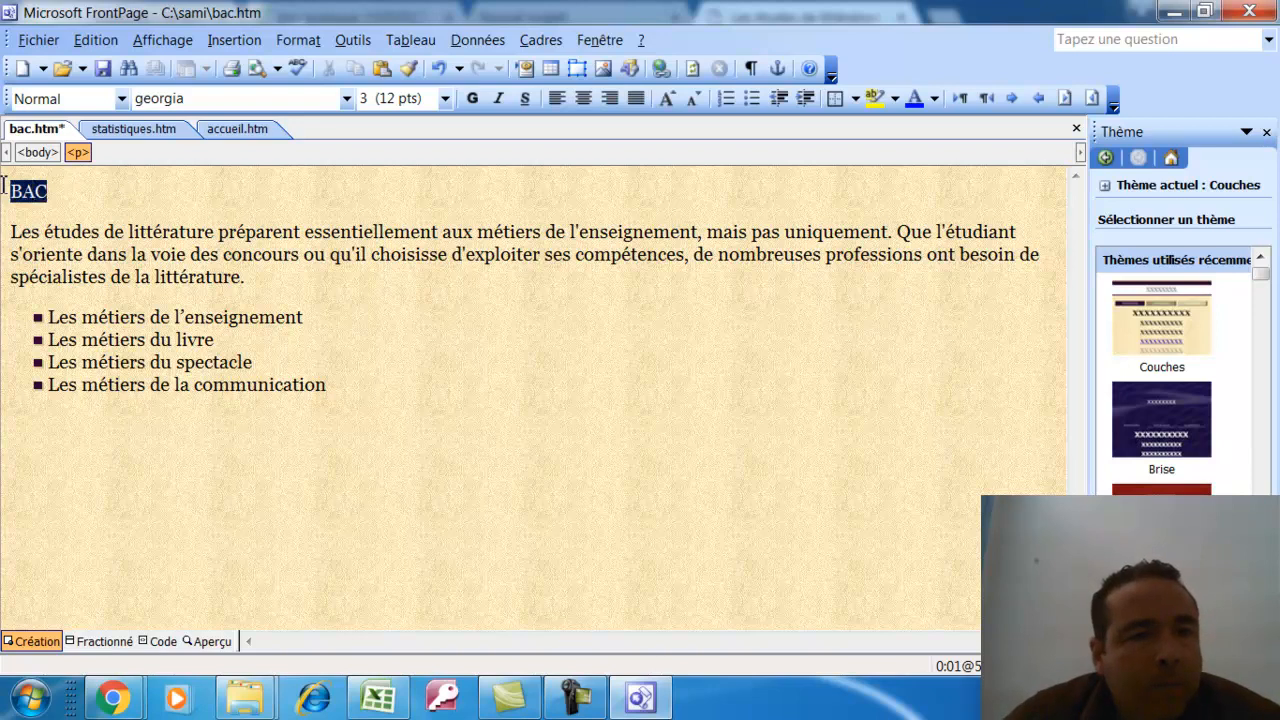
left_click(445, 98)
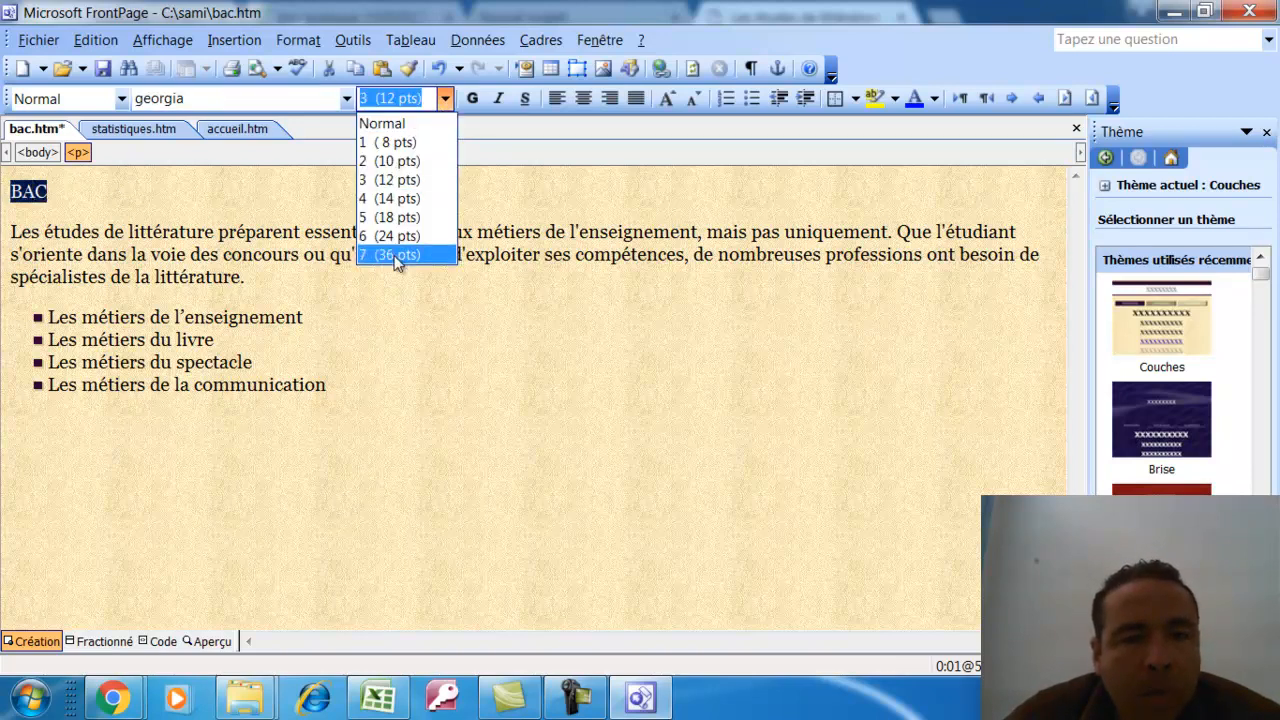
left_click(400, 254)
left_click(582, 100)
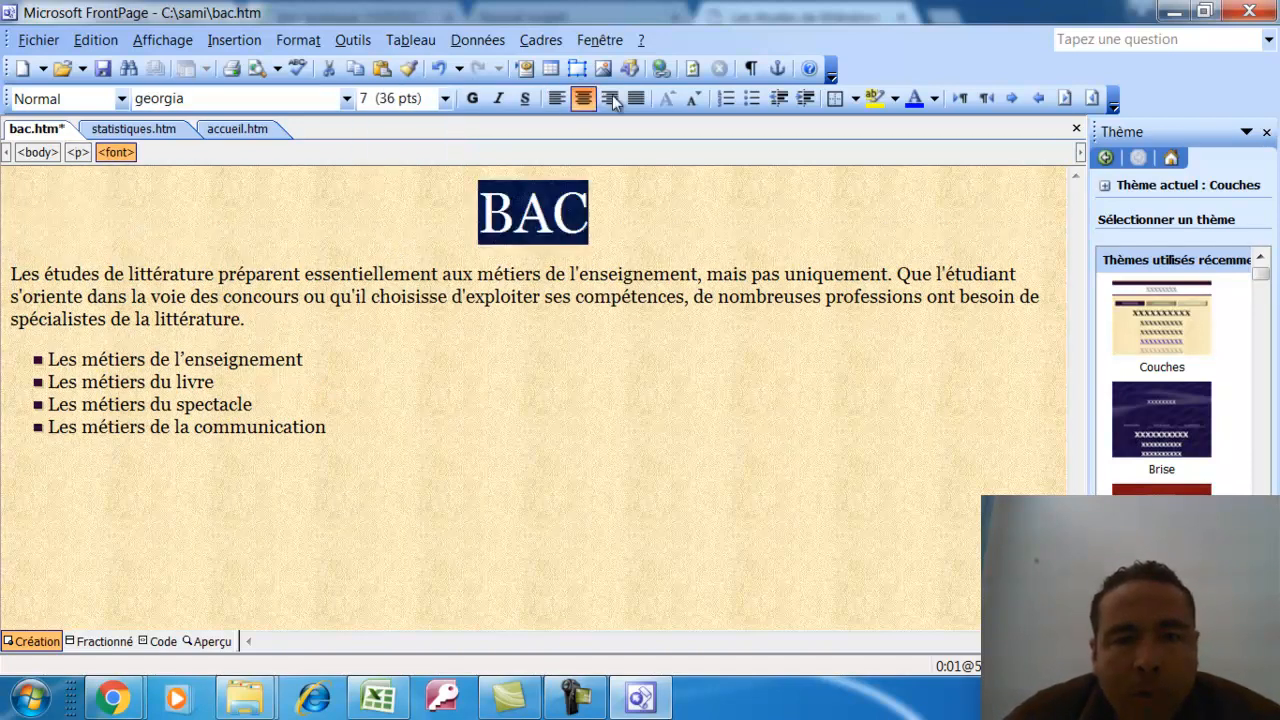
left_click(933, 99)
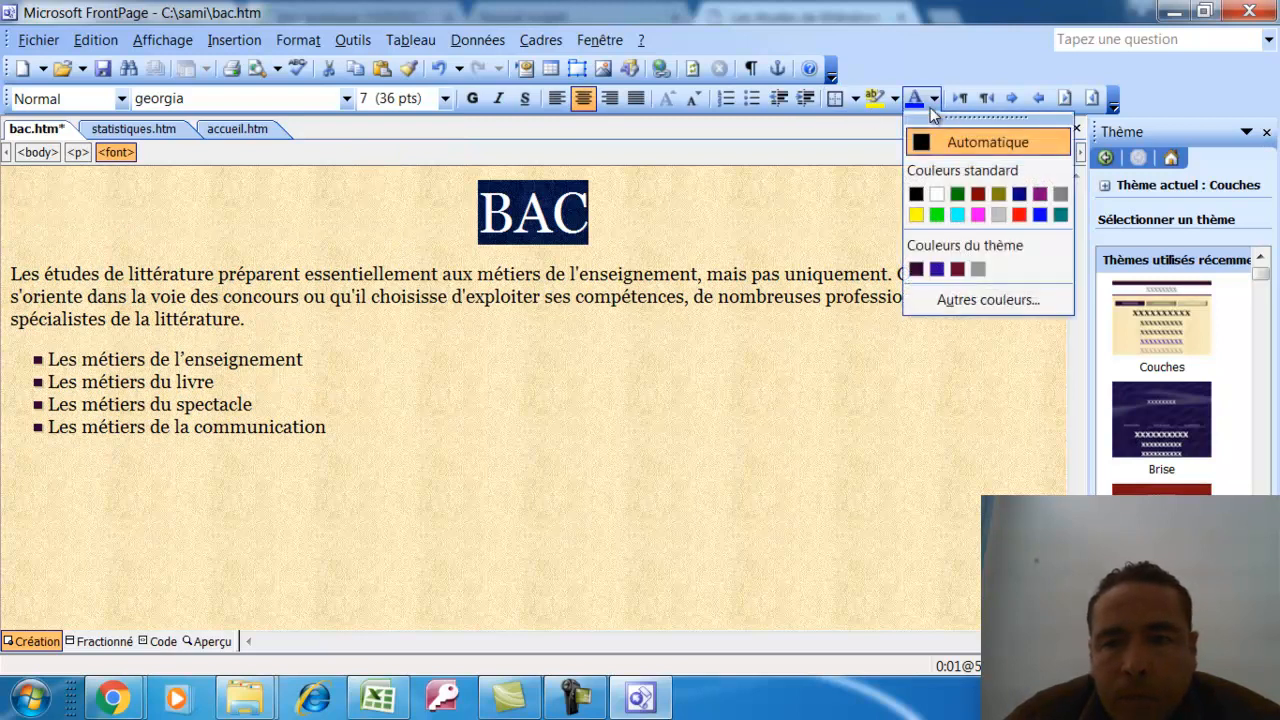
left_click(1000, 211)
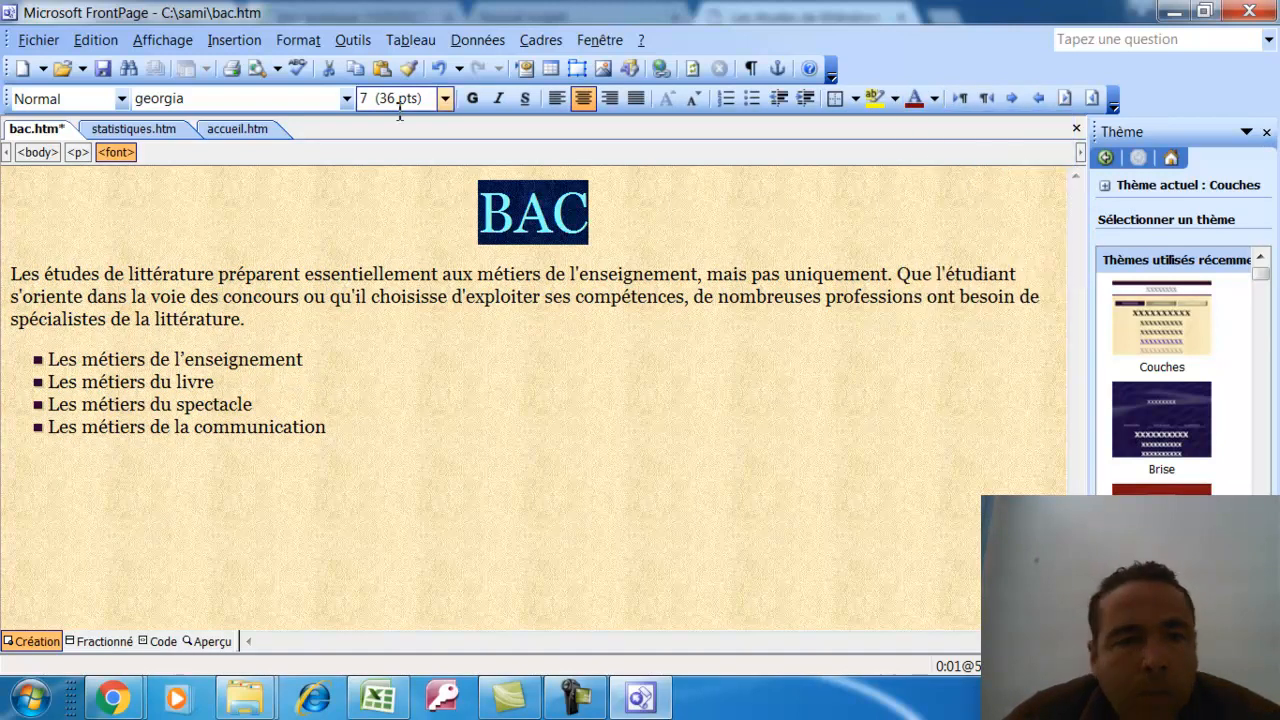
left_click(346, 98)
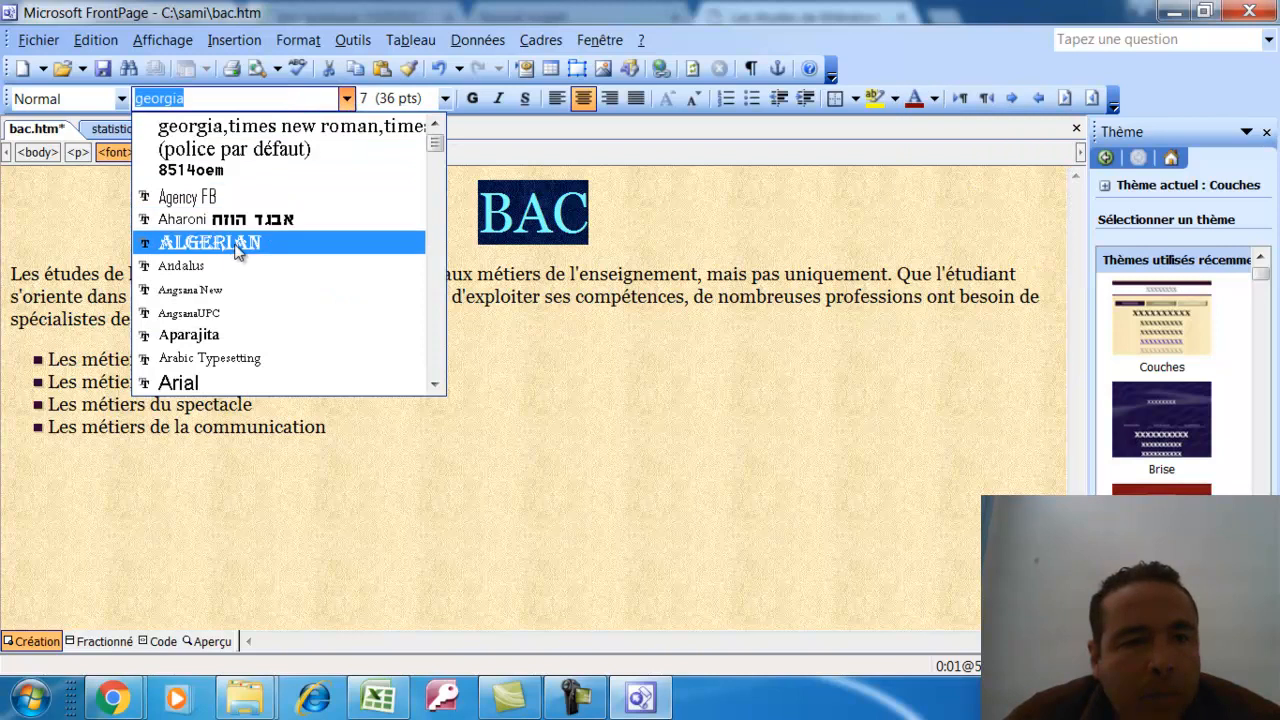
left_click(236, 244)
left_click(104, 69)
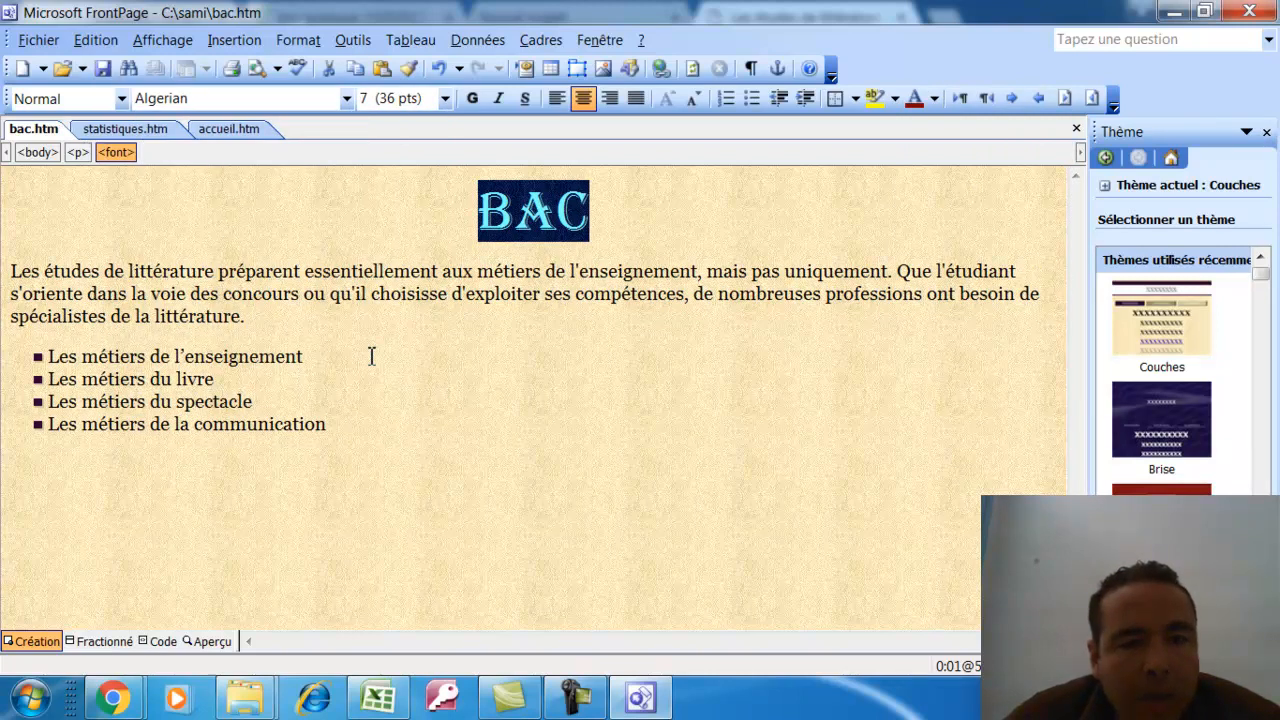
Reload bac.htm in Chrome, retest the STATISTIQUES link, then close Chrome and FrontPage
left_click(125, 697)
left_click(166, 612)
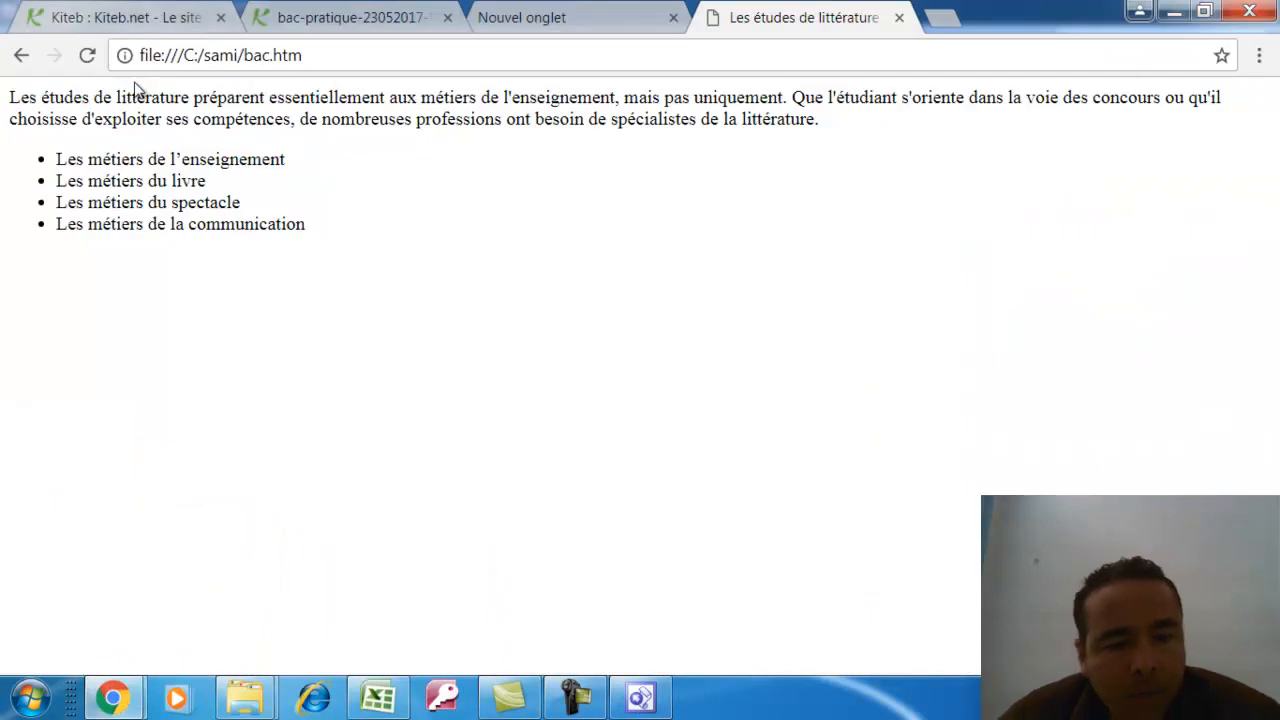
key("F5")
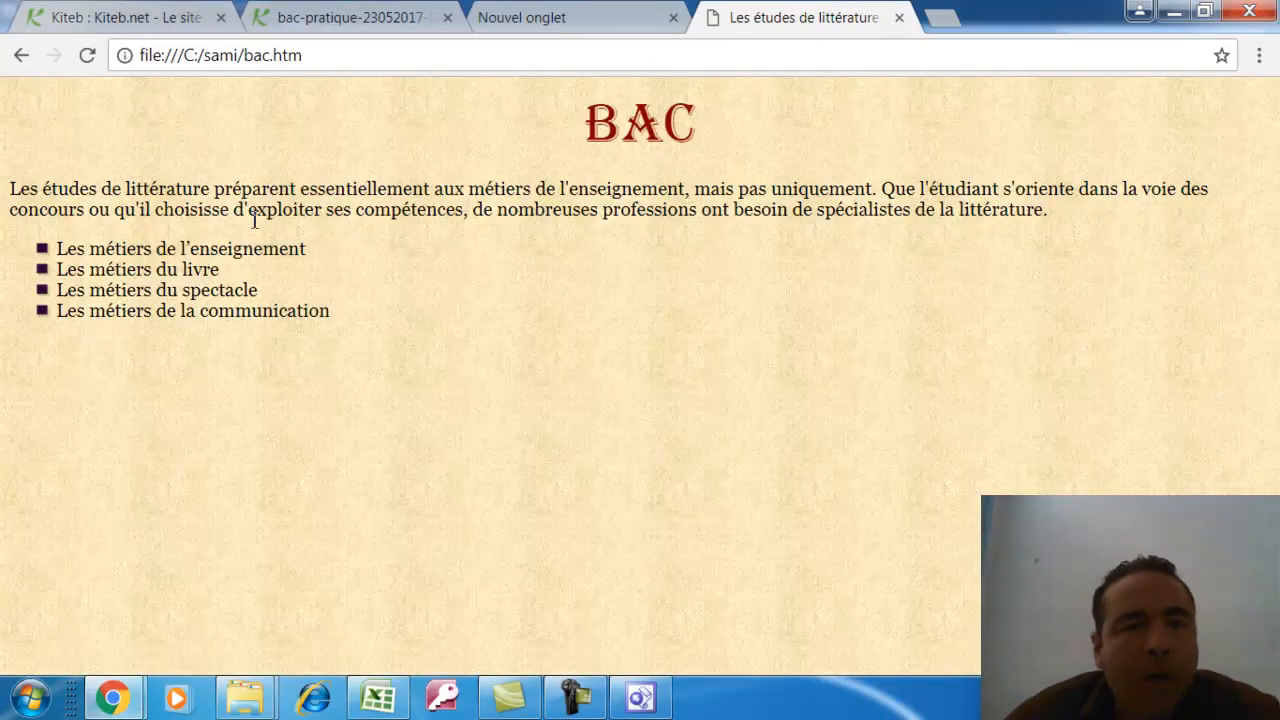
left_click(22, 60)
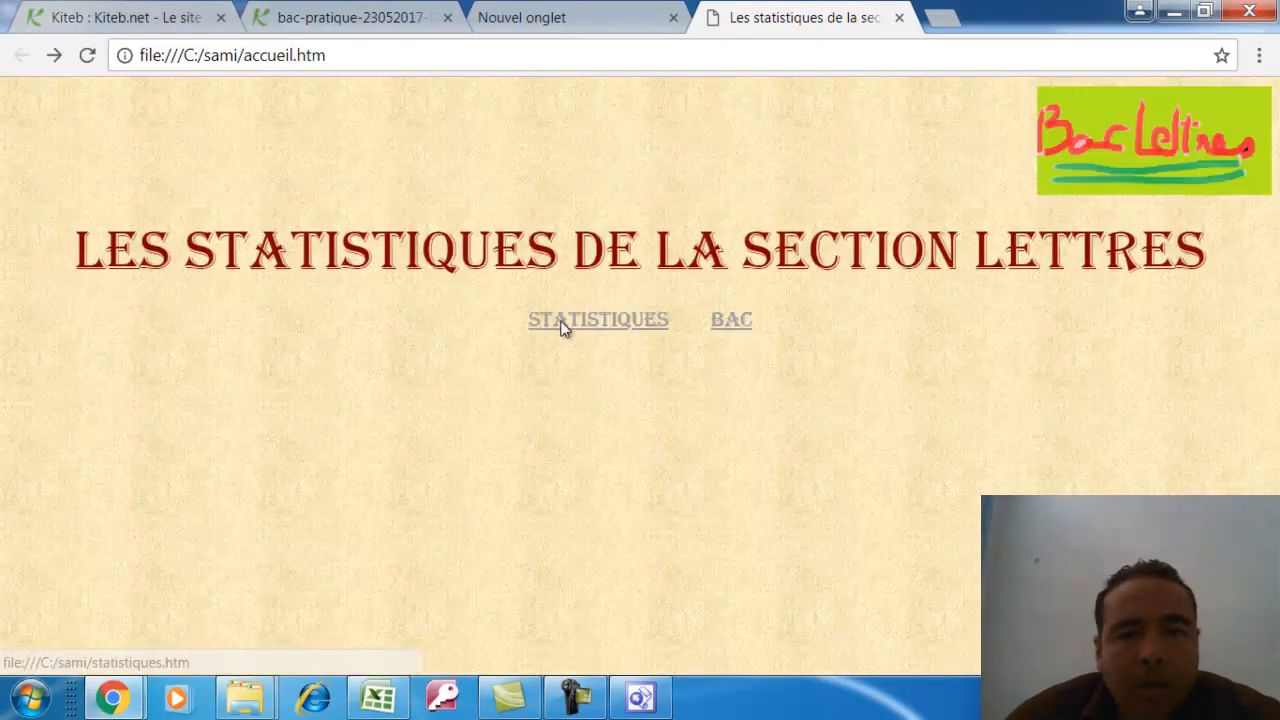
left_click(563, 327)
left_click(22, 56)
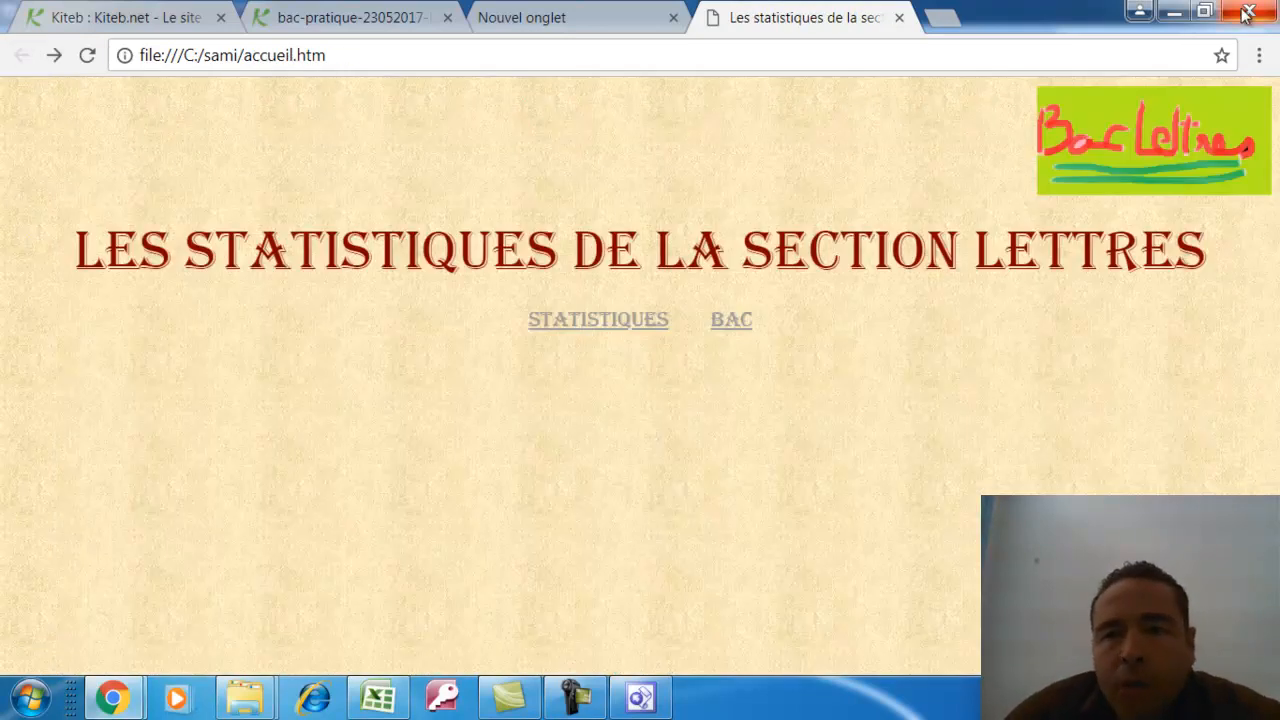
left_click(1246, 12)
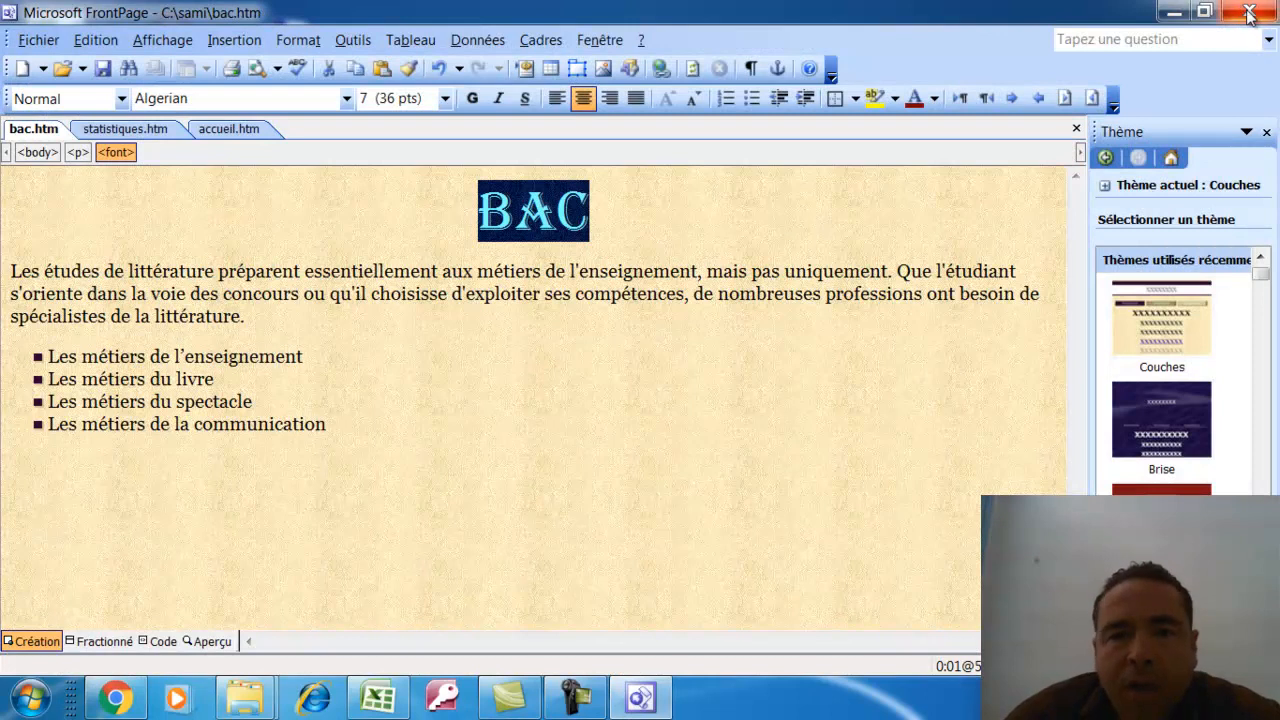
left_click(1249, 12)
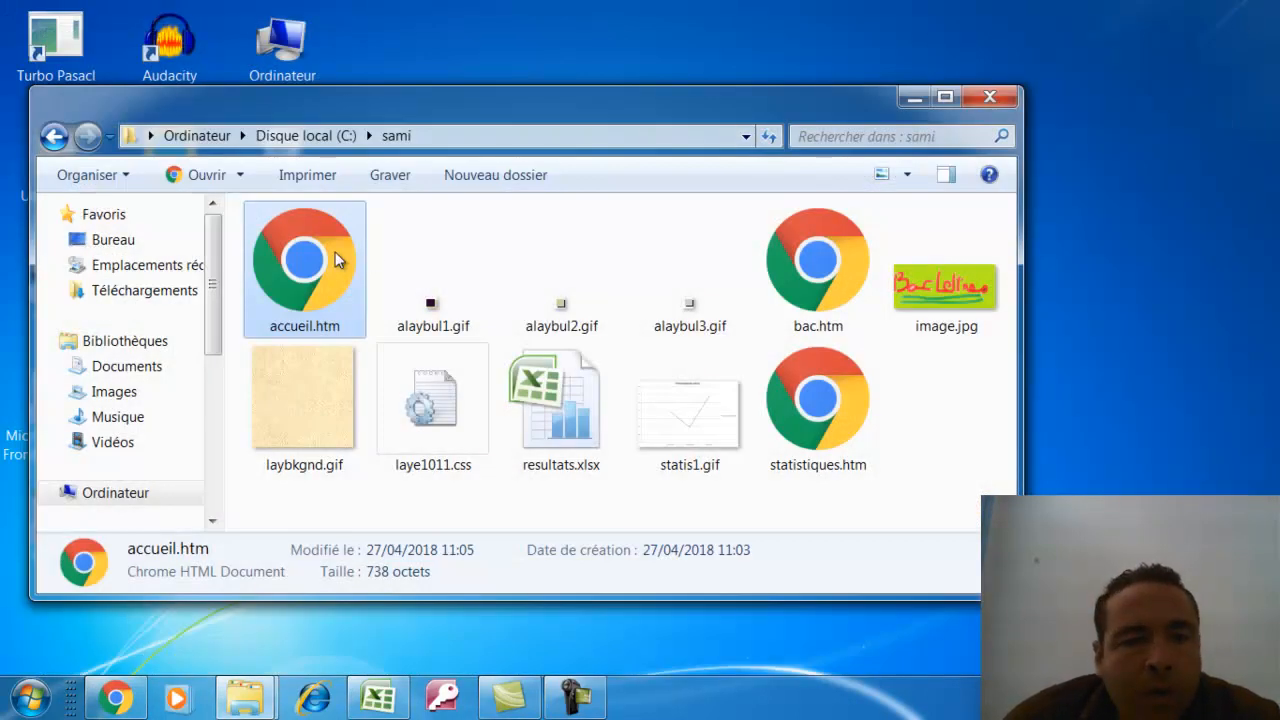
Maximize the sami folder window and review resultats.xlsx, statistiques.htm, bac.htm and accueil.htm
left_click(945, 96)
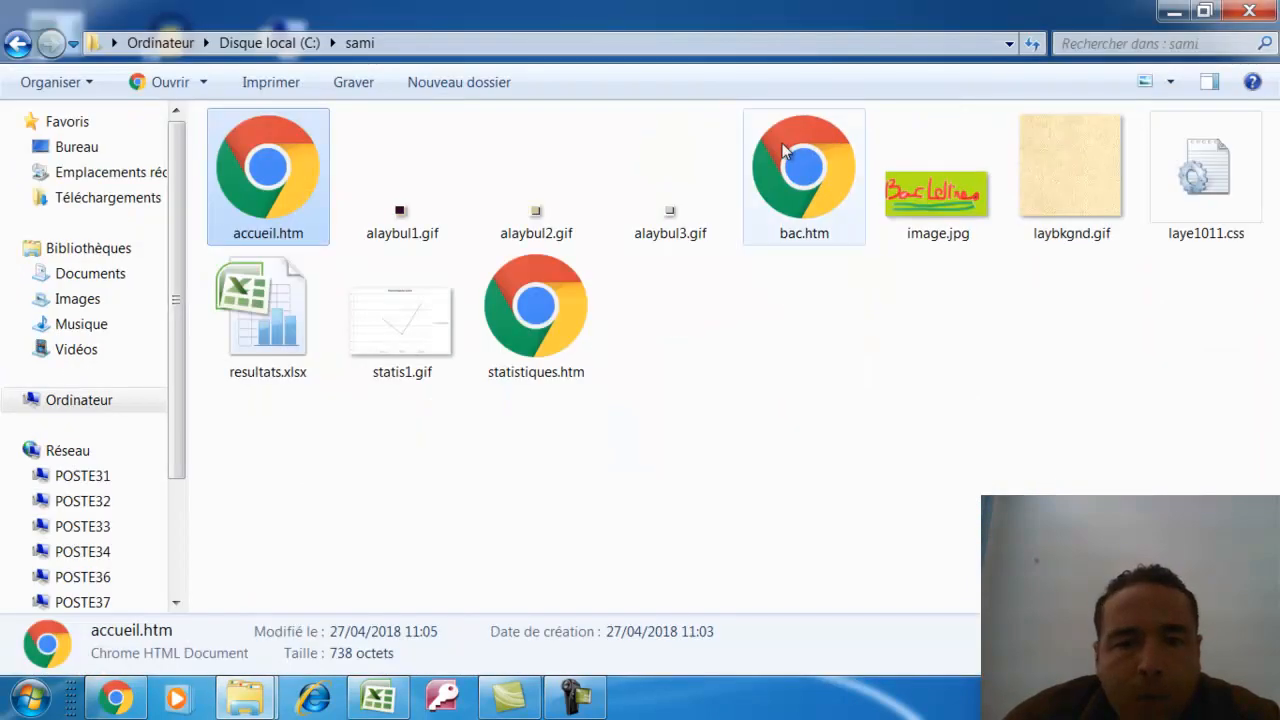
left_click(264, 351)
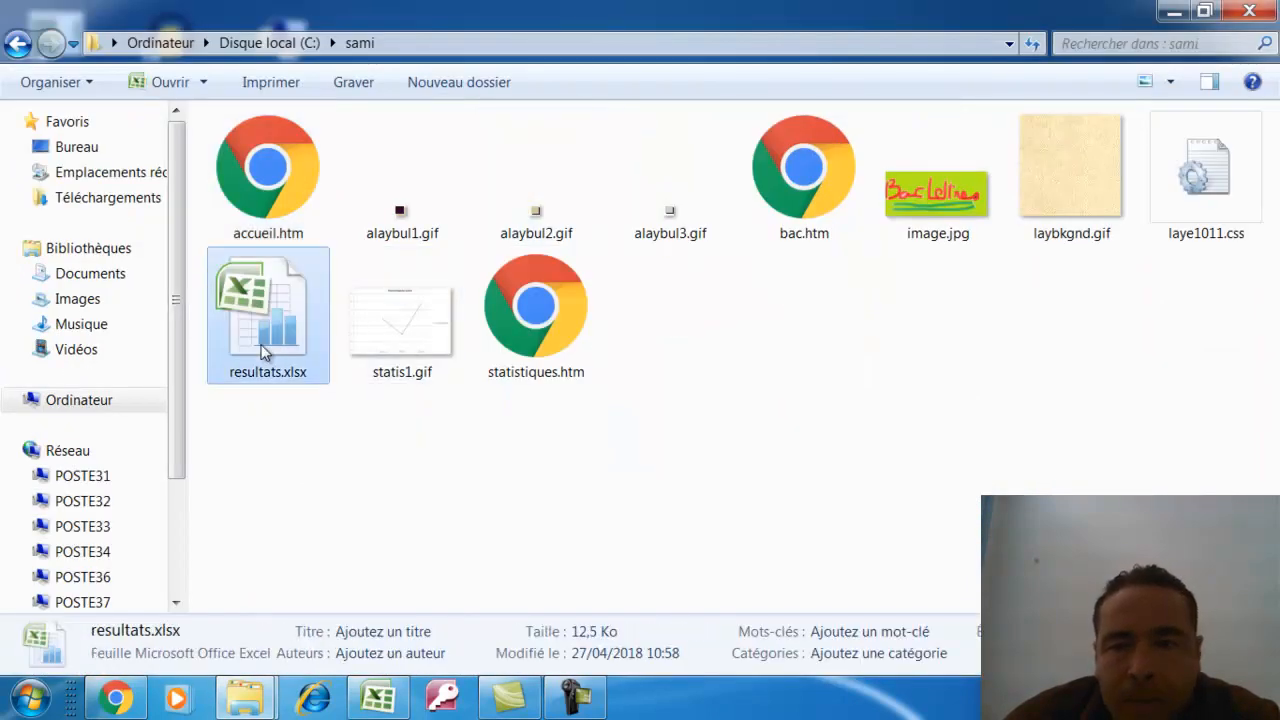
left_click(536, 322)
left_click(826, 134)
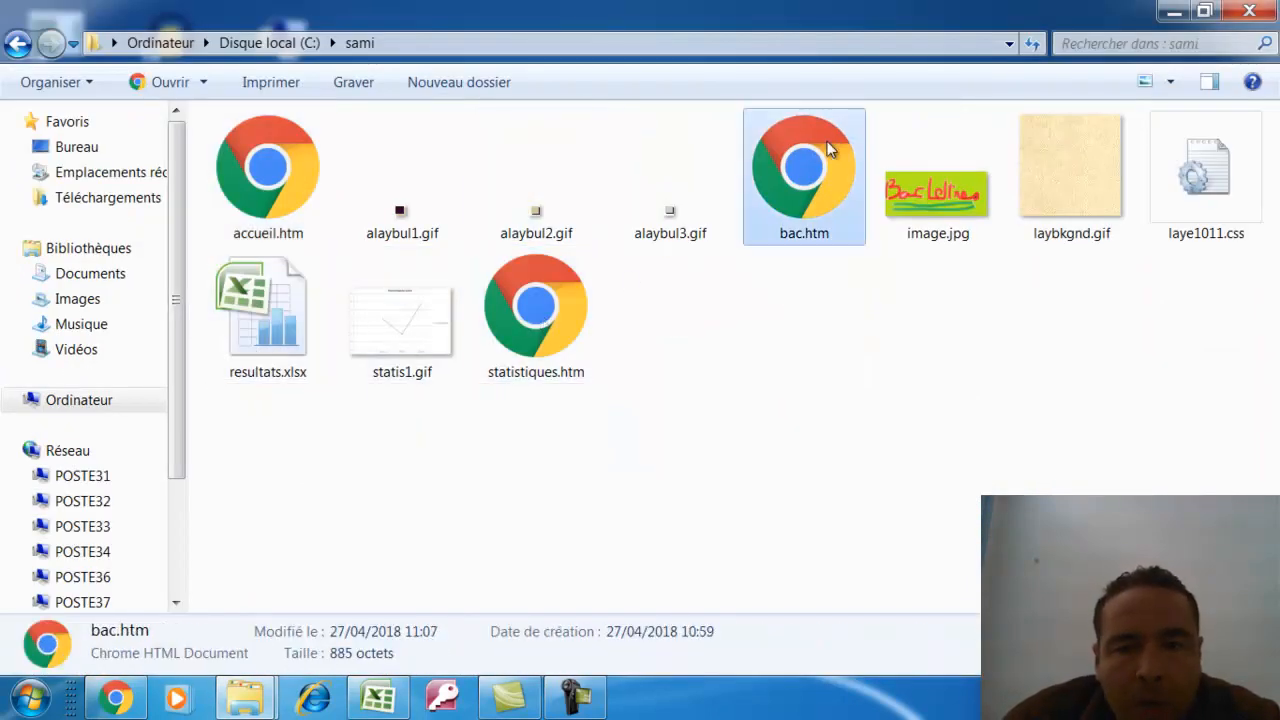
left_click(265, 140)
Check image.jpg and resultats.xlsx, then bring Camtasia Studio to the front
left_click(945, 222)
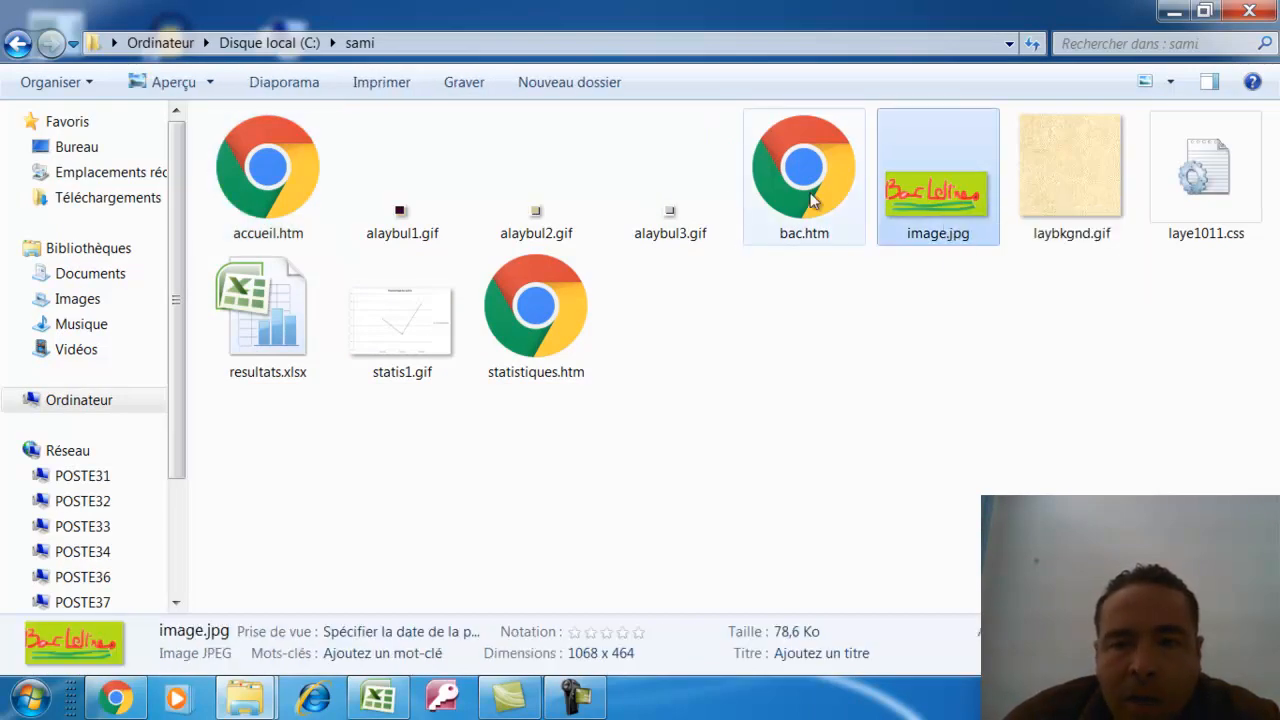
left_click(280, 312)
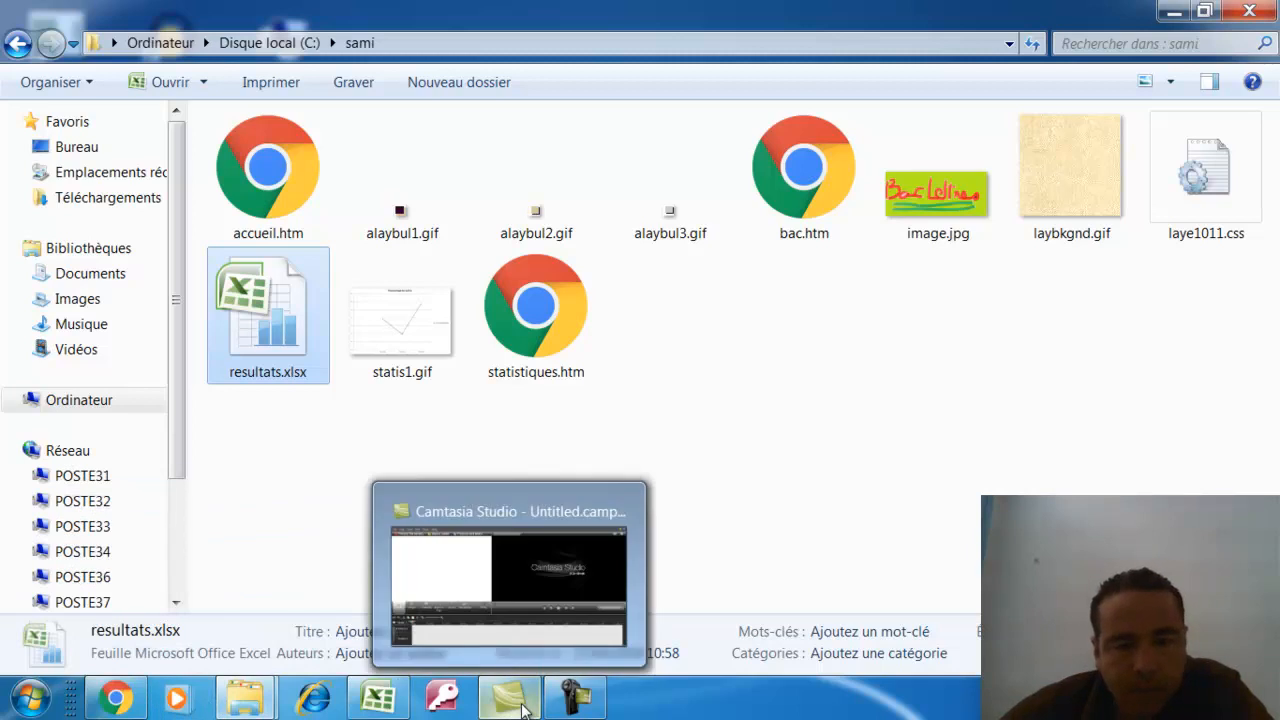
left_click(522, 706)
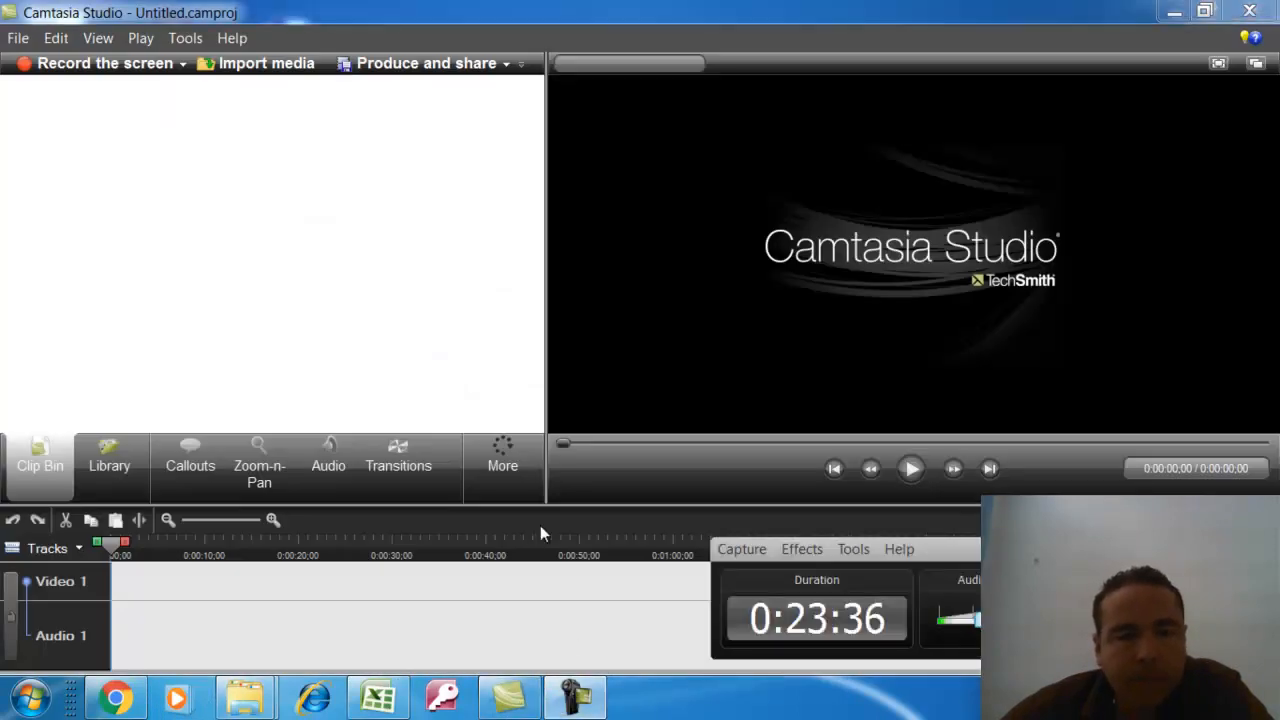